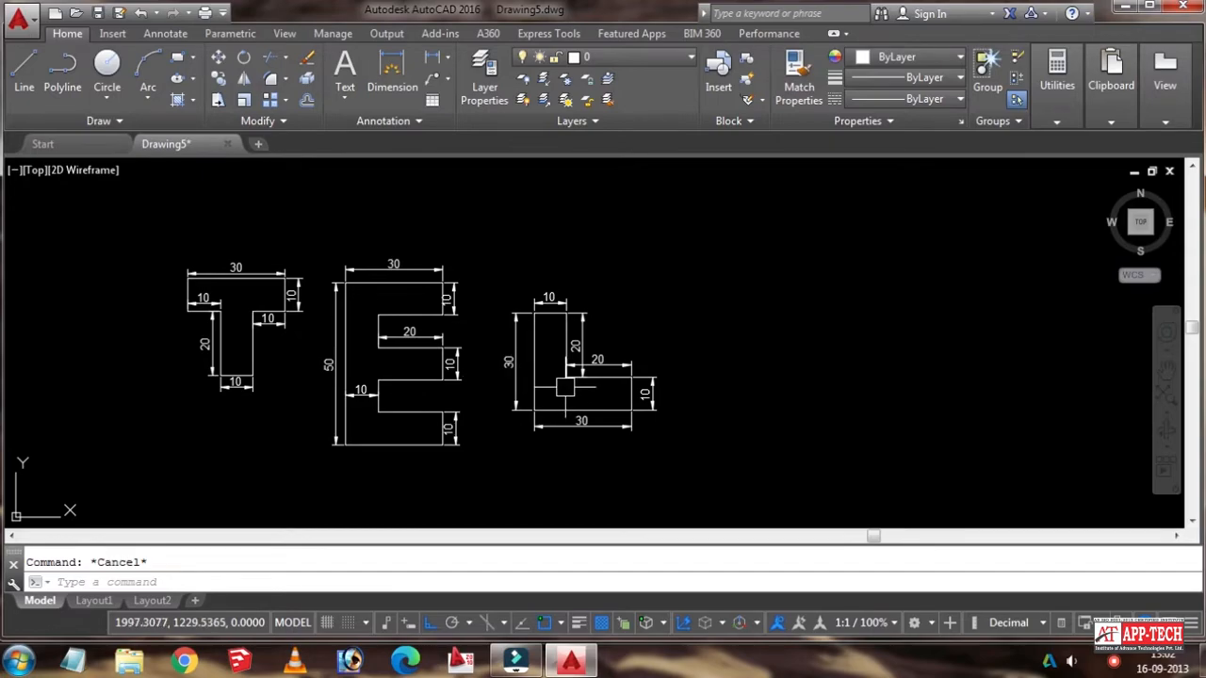
Step: Start a line at a point in the empty drawing area to the right of the dimensioned L shape
{"action": "middle_click_drag", "start_coordinate": [596, 415], "coordinate": [422, 377]}
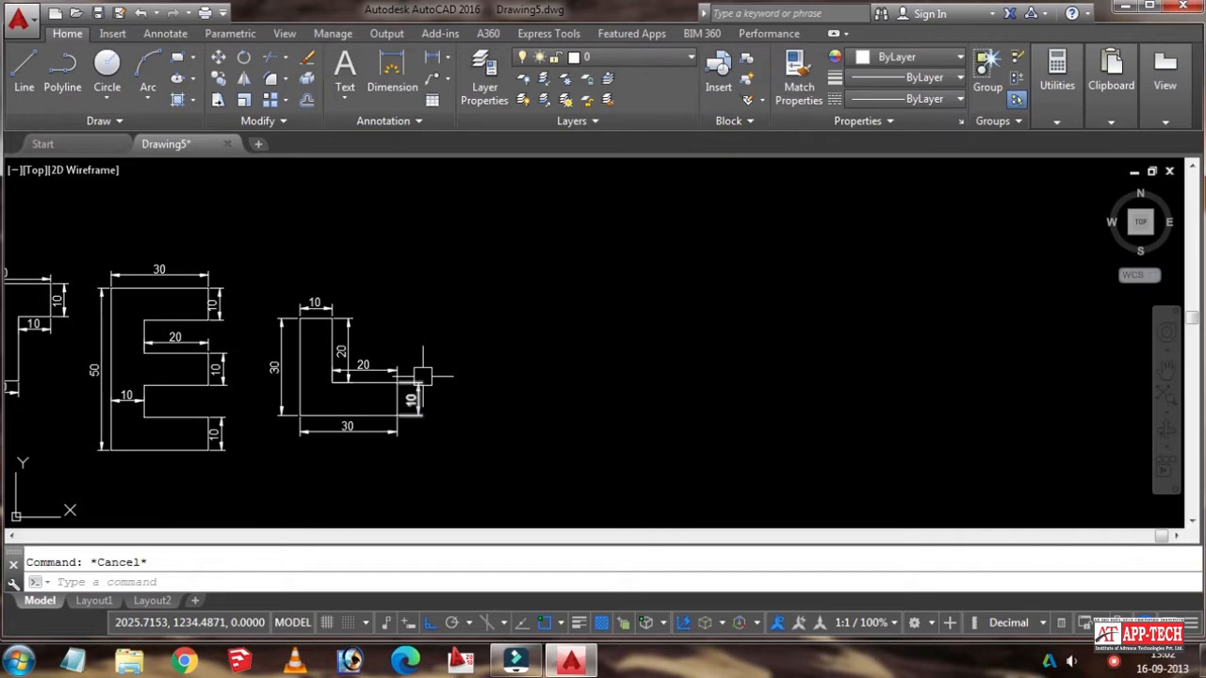
{"action": "type", "text": "l"}
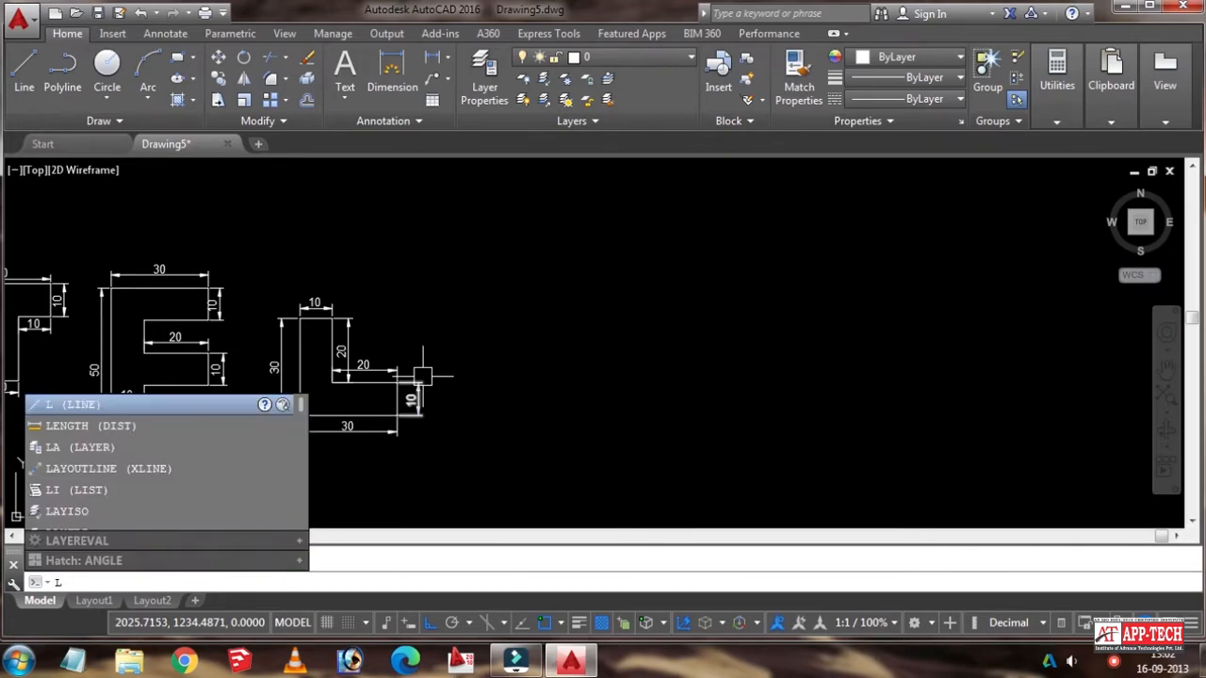
{"action": "key", "text": "Return"}
{"action": "scroll", "coordinate": [497, 353], "scroll_direction": "down", "scroll_amount": 2}
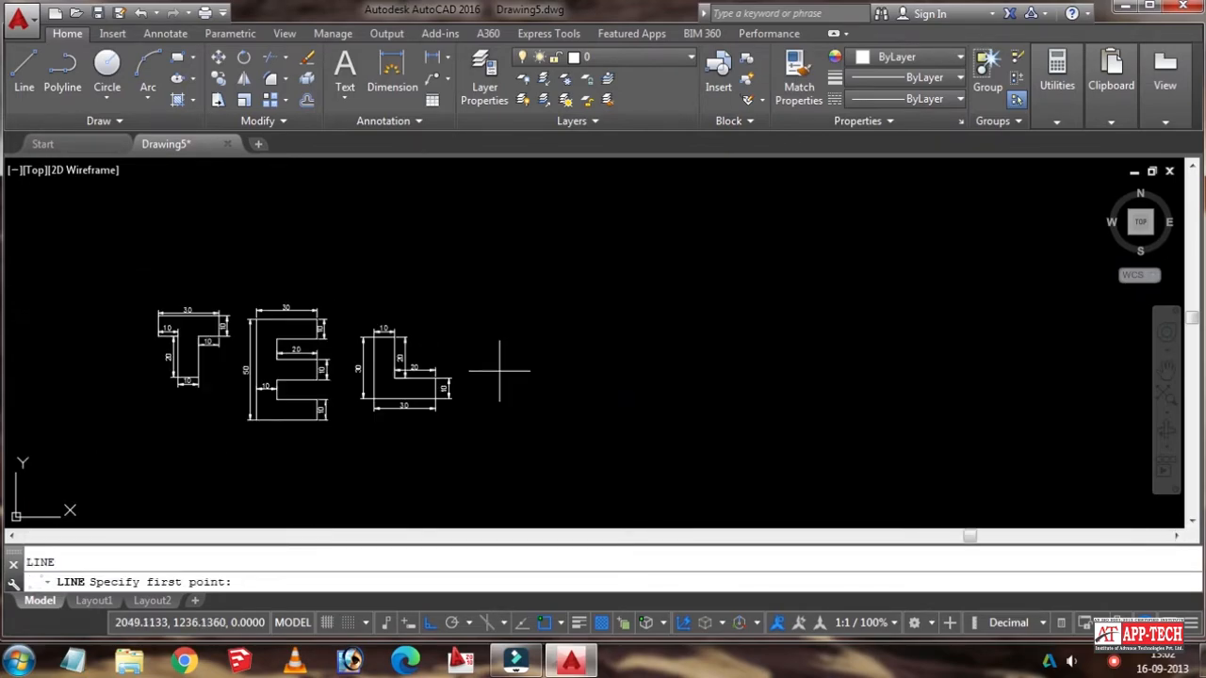
{"action": "middle_click_drag", "start_coordinate": [552, 301], "coordinate": [404, 301]}
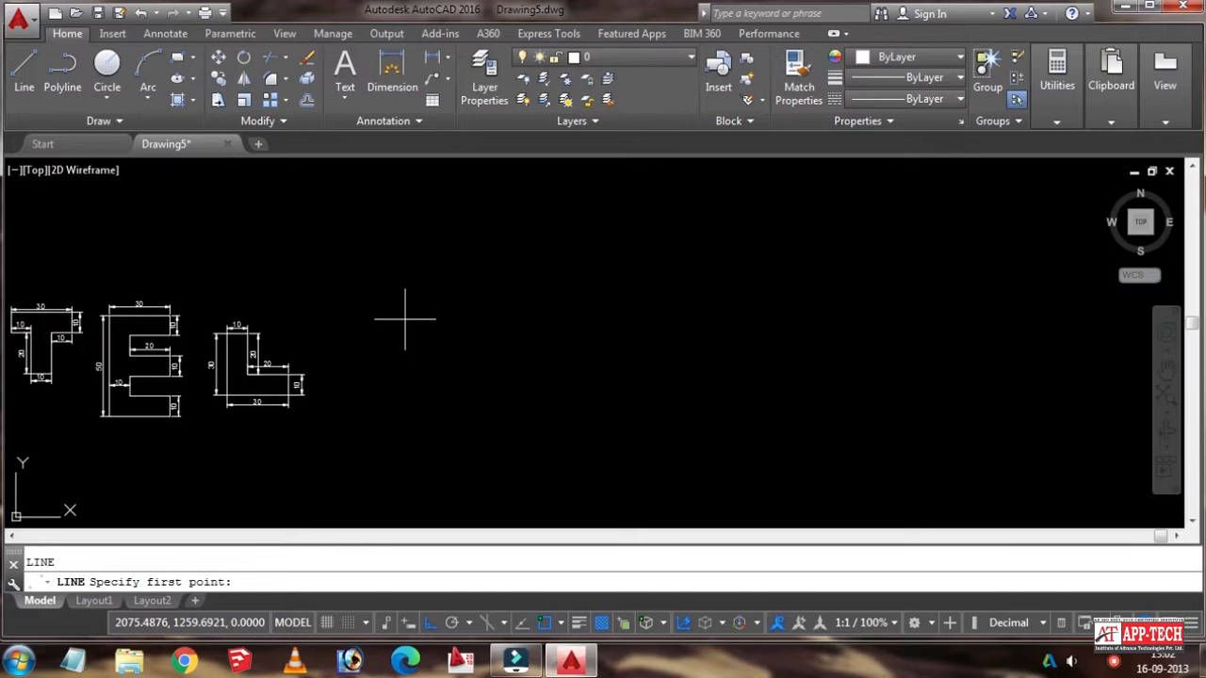
{"action": "left_click", "coordinate": [405, 319]}
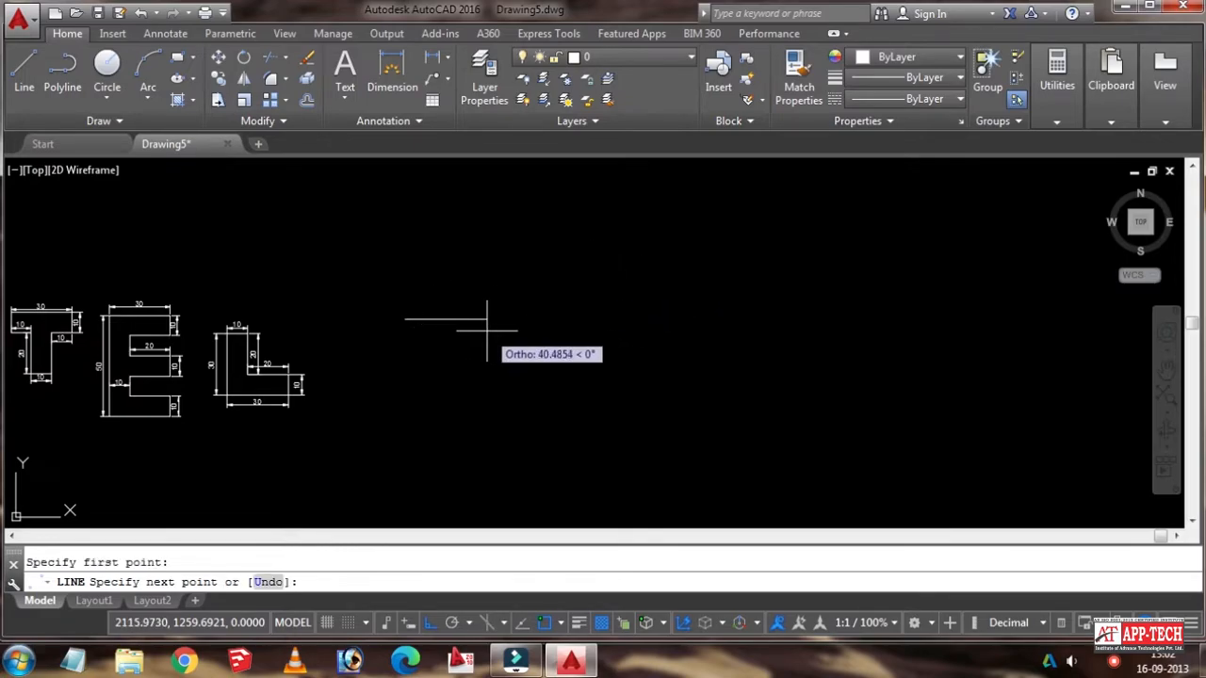
{"action": "scroll", "coordinate": [488, 329], "scroll_direction": "up", "scroll_amount": 4}
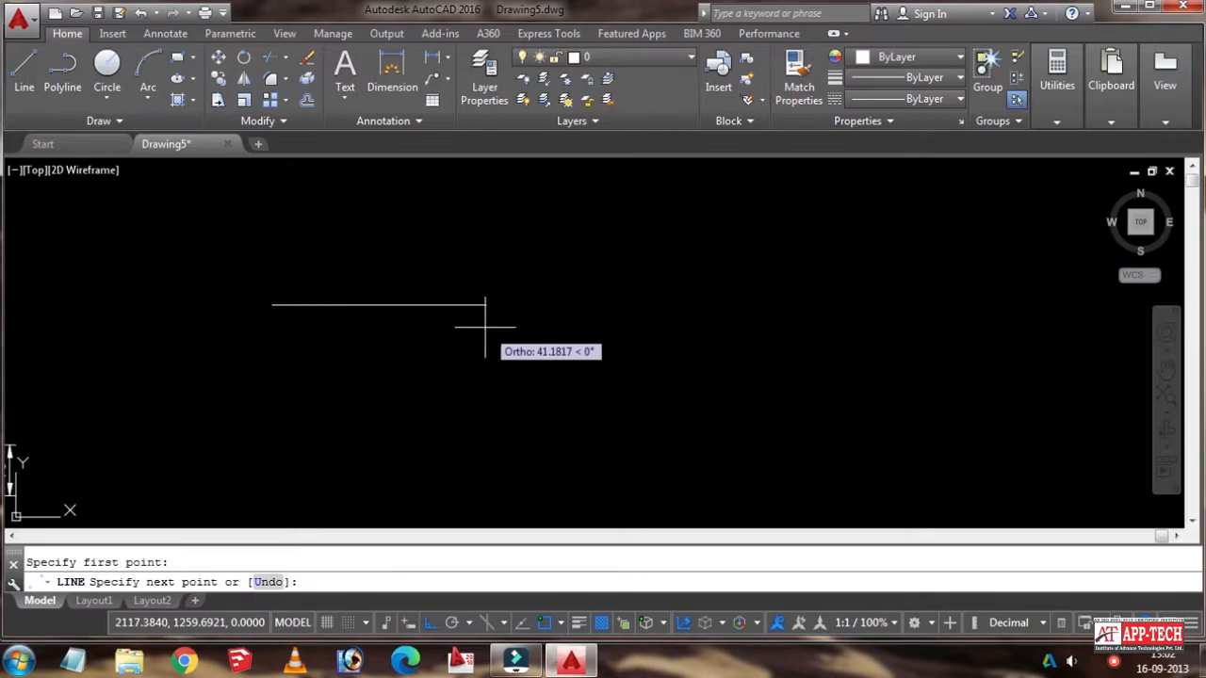
{"action": "scroll", "coordinate": [486, 327], "scroll_direction": "down", "scroll_amount": 3}
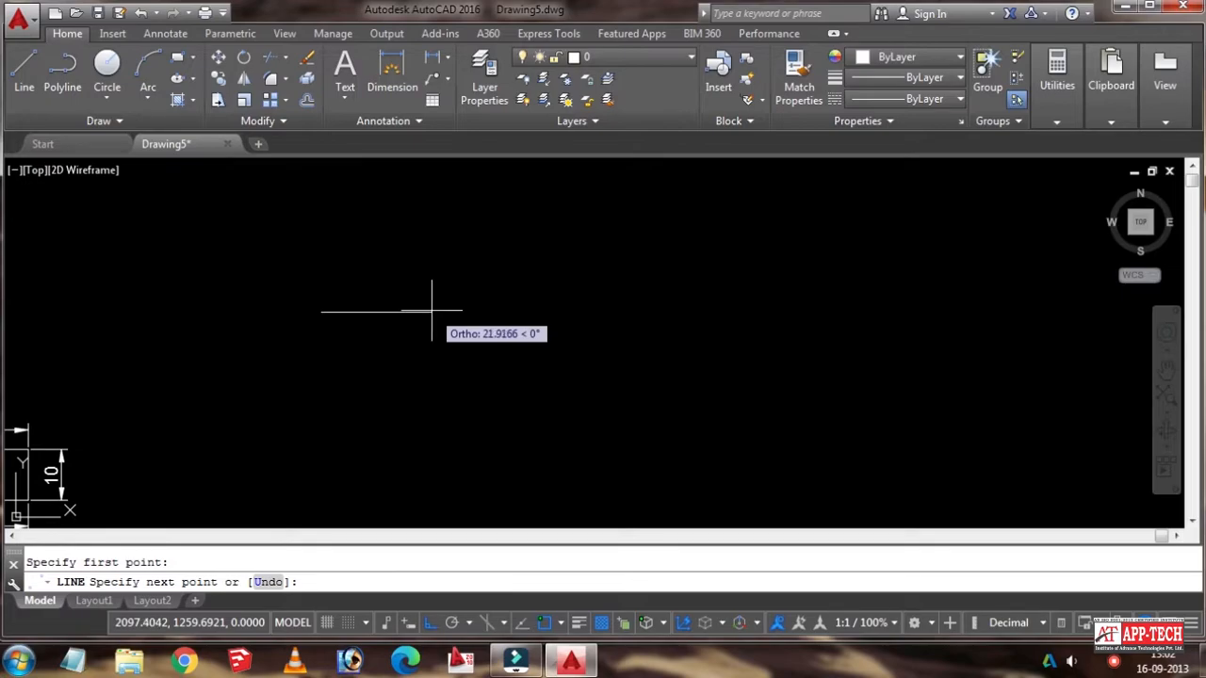
Step: Toggle Ortho mode off and on repeatedly to compare free and orthogonal line directions, finishing with Ortho on
{"action": "key", "text": "F8"}
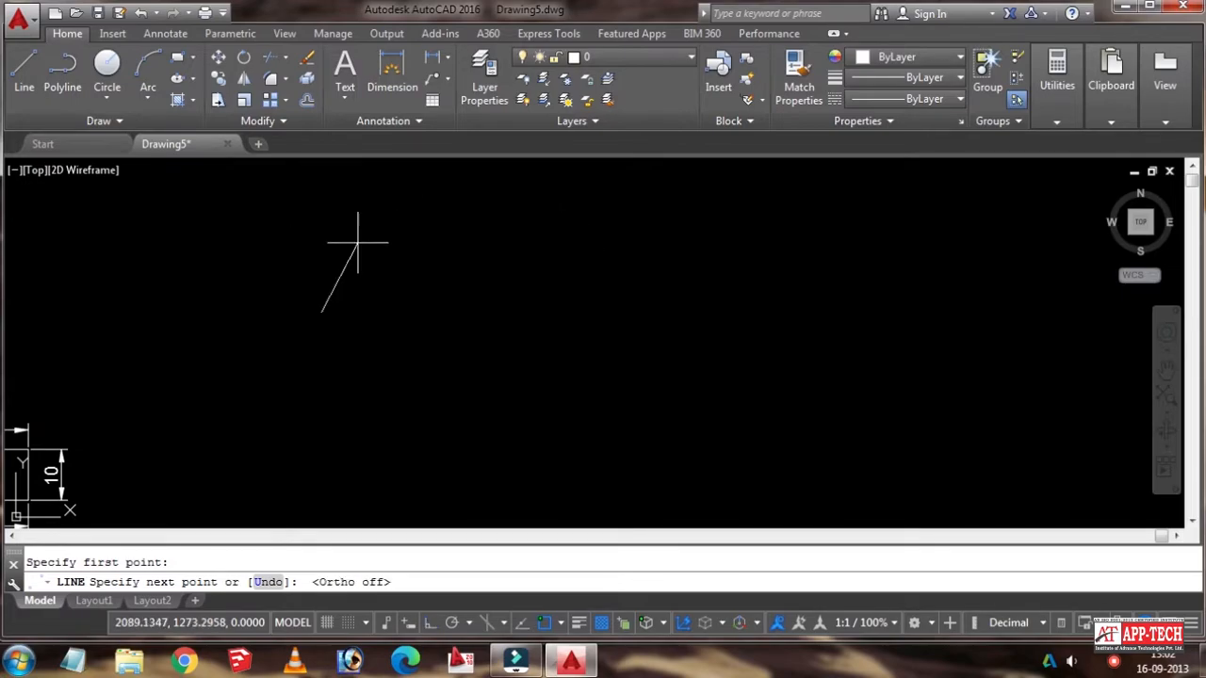
{"action": "scroll", "coordinate": [340, 270], "scroll_direction": "up", "scroll_amount": 2}
{"action": "scroll", "coordinate": [469, 319], "scroll_direction": "down", "scroll_amount": 3}
{"action": "middle_click_drag", "start_coordinate": [448, 339], "coordinate": [481, 311]}
{"action": "scroll", "coordinate": [481, 311], "scroll_direction": "up", "scroll_amount": 5}
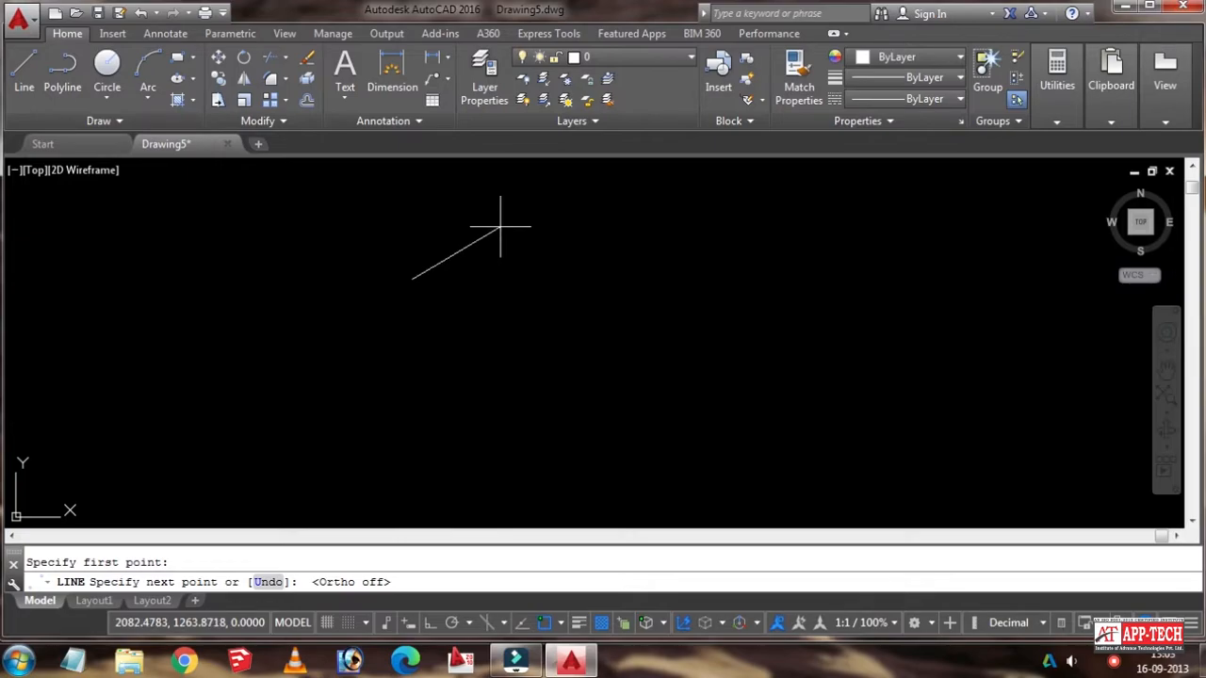
{"action": "key", "text": "F8"}
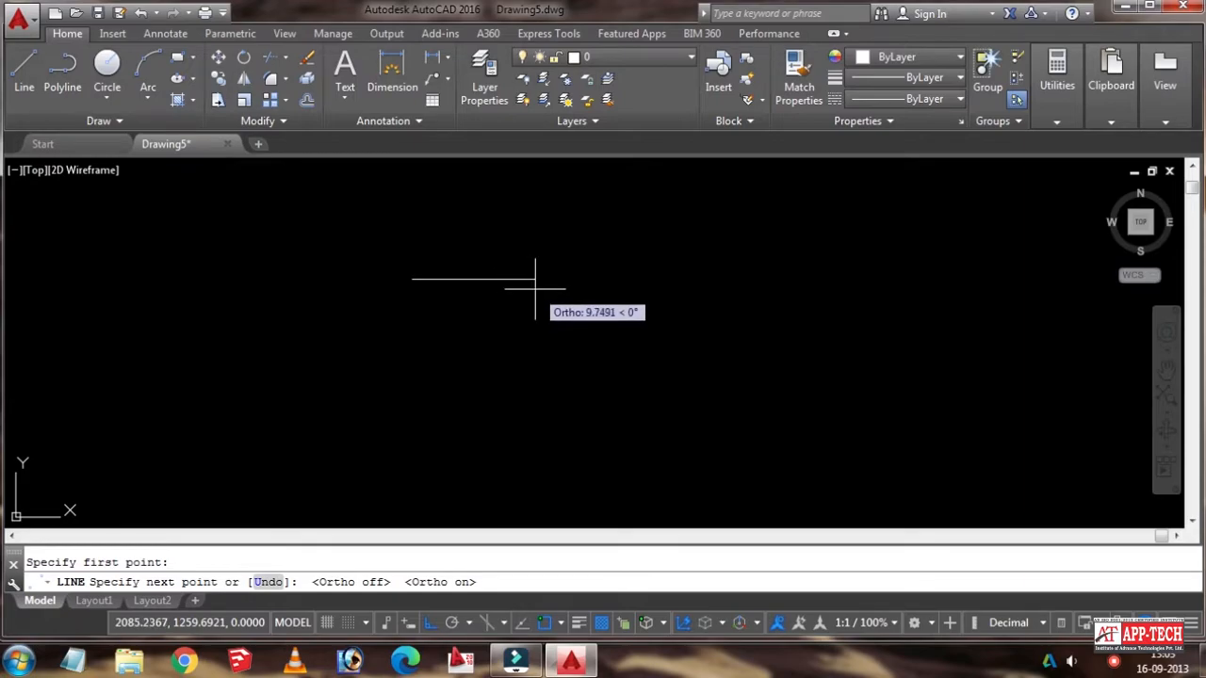
{"action": "key", "text": "F8"}
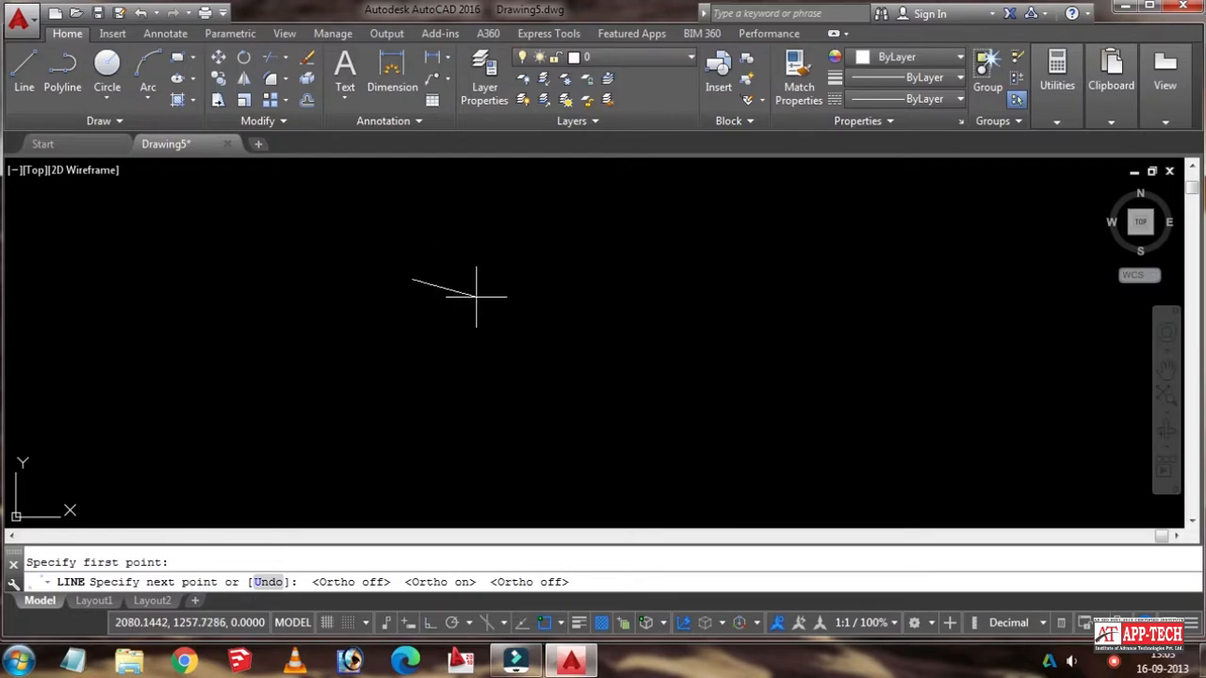
{"action": "scroll", "coordinate": [436, 295], "scroll_direction": "up", "scroll_amount": 5}
{"action": "scroll", "coordinate": [435, 295], "scroll_direction": "down", "scroll_amount": 5}
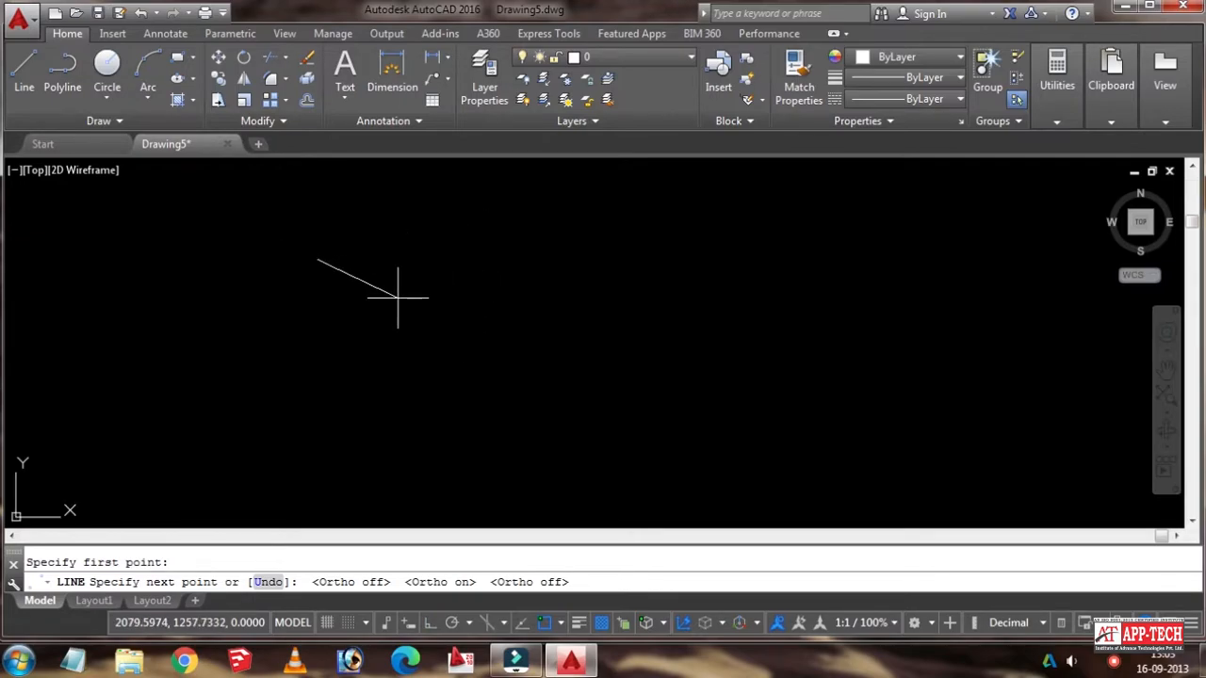
{"action": "scroll", "coordinate": [500, 292], "scroll_direction": "up", "scroll_amount": 4}
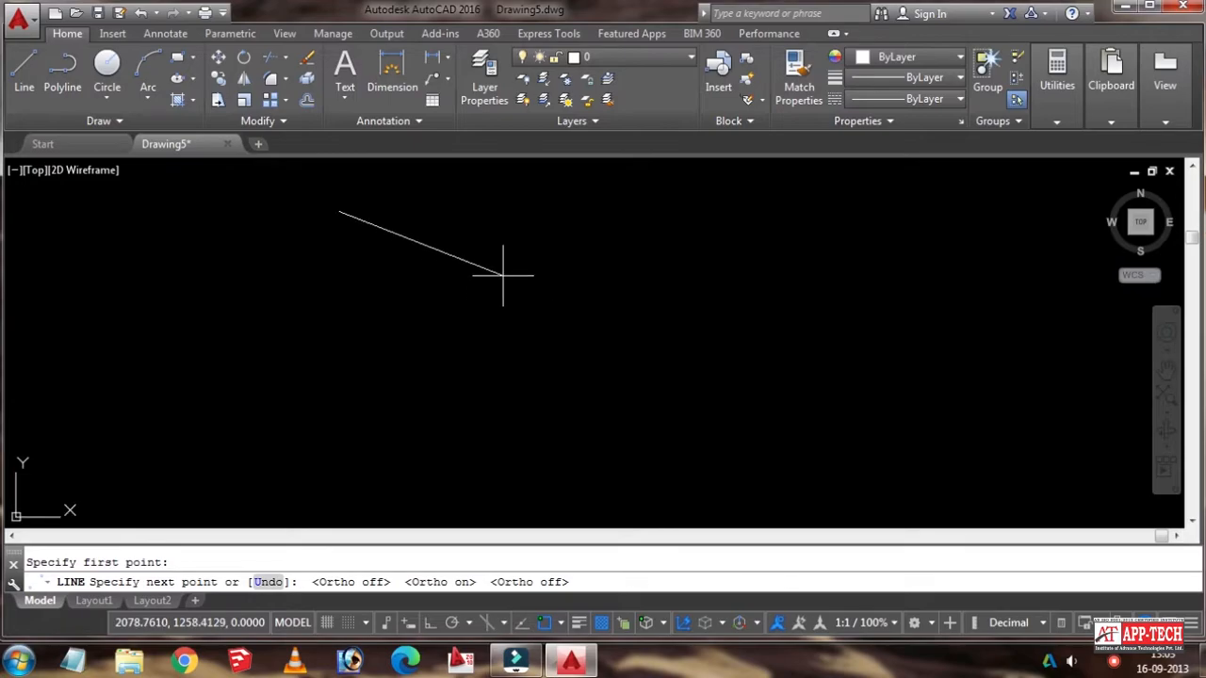
{"action": "key", "text": "F8"}
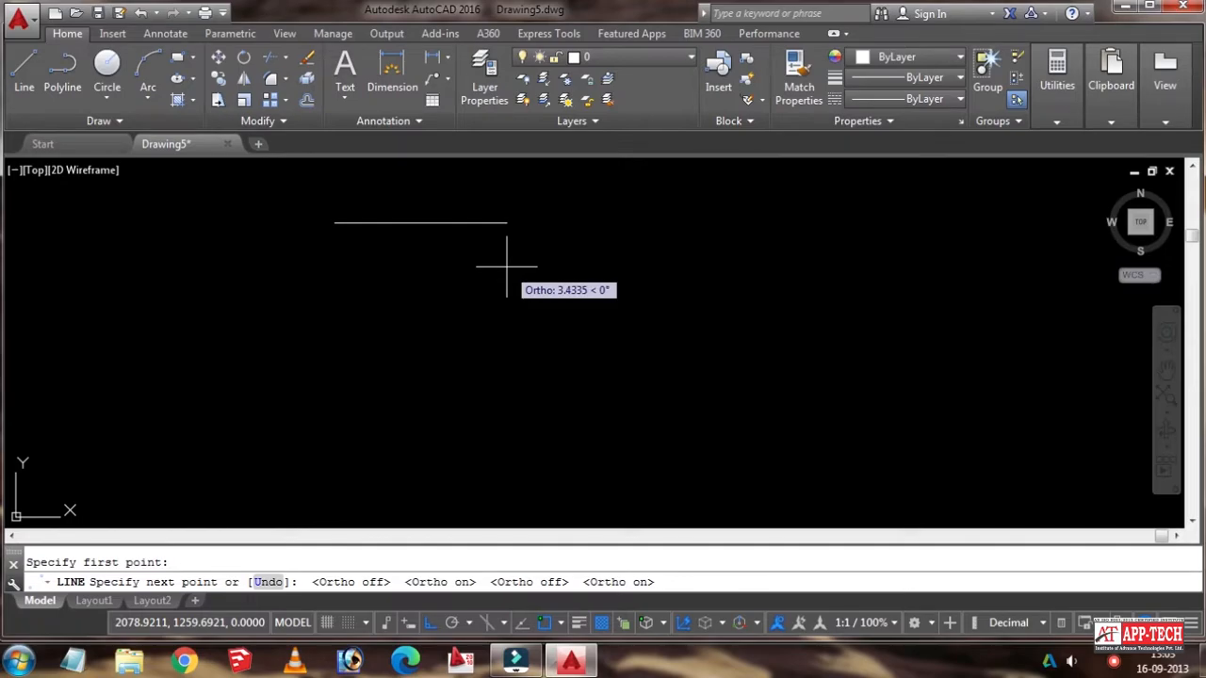
Step: Draw a 20-unit horizontal line segment to the right from the start point
{"action": "middle_click_drag", "start_coordinate": [533, 255], "coordinate": [525, 299]}
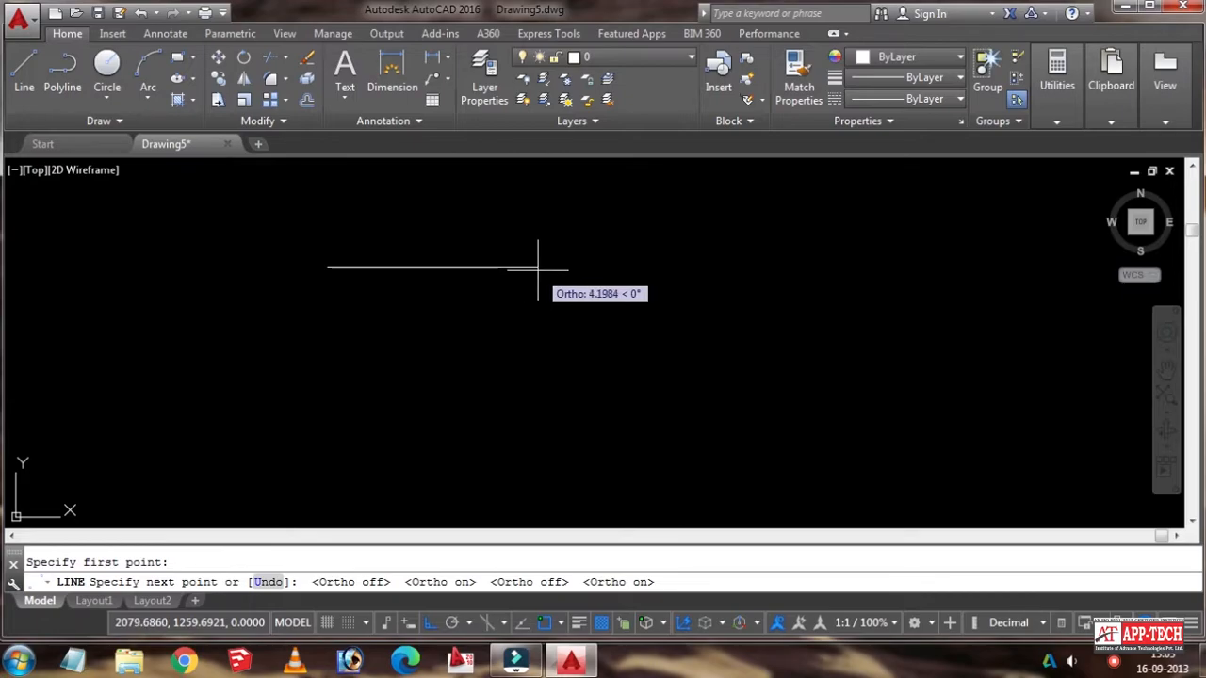
{"action": "type", "text": "20"}
{"action": "key", "text": "Return"}
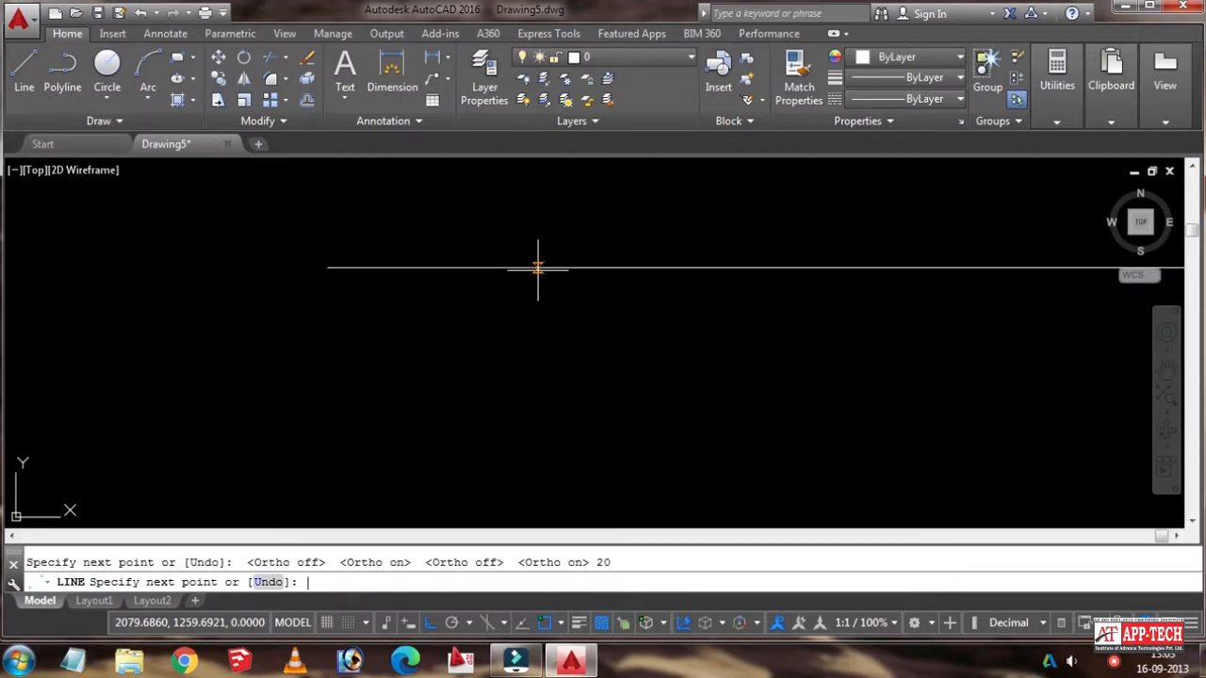
Step: Continue the line with a 10-unit vertical segment upward from the right end of the horizontal segment
{"action": "scroll", "coordinate": [606, 298], "scroll_direction": "down", "scroll_amount": 6}
{"action": "scroll", "coordinate": [609, 308], "scroll_direction": "up", "scroll_amount": 4}
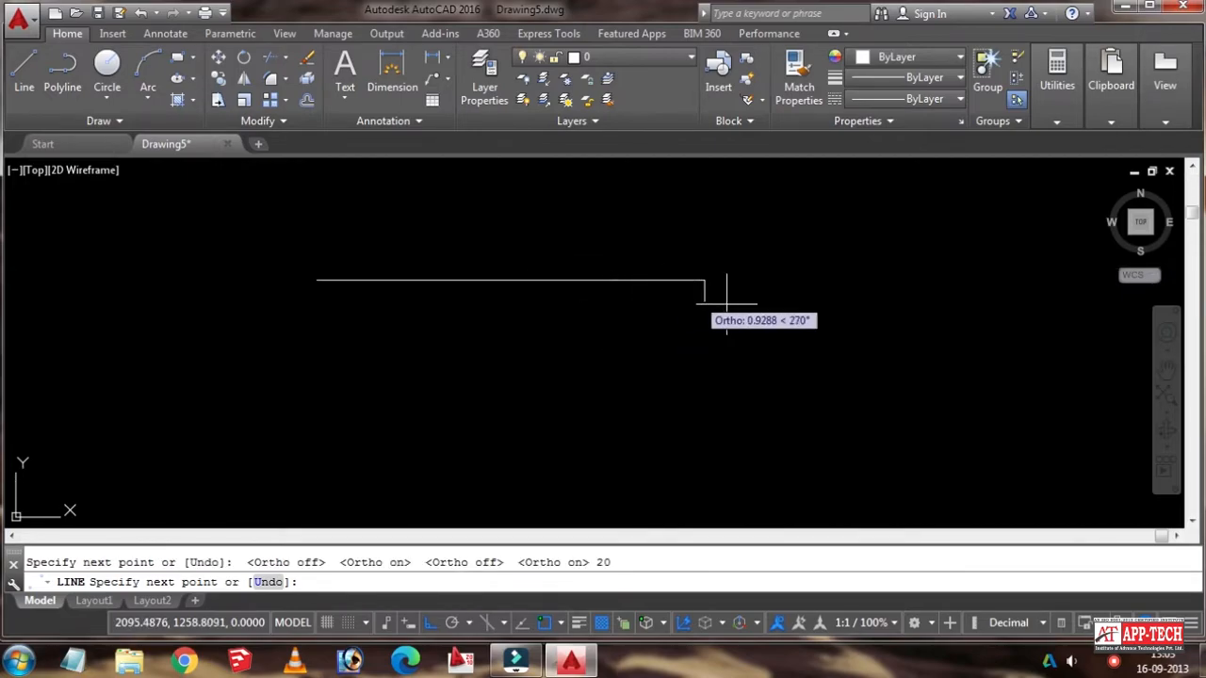
{"action": "scroll", "coordinate": [740, 381], "scroll_direction": "down", "scroll_amount": 2}
{"action": "middle_click_drag", "start_coordinate": [741, 375], "coordinate": [560, 349]}
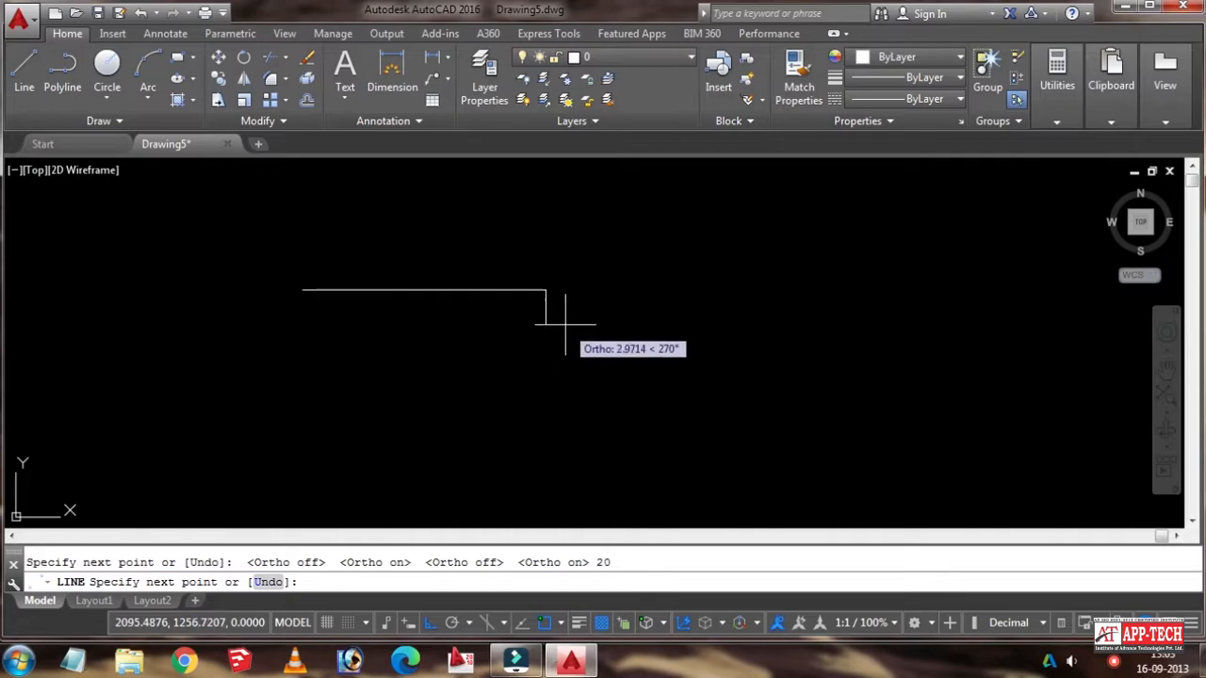
{"action": "scroll", "coordinate": [550, 317], "scroll_direction": "up", "scroll_amount": 4}
{"action": "scroll", "coordinate": [538, 316], "scroll_direction": "down", "scroll_amount": 4}
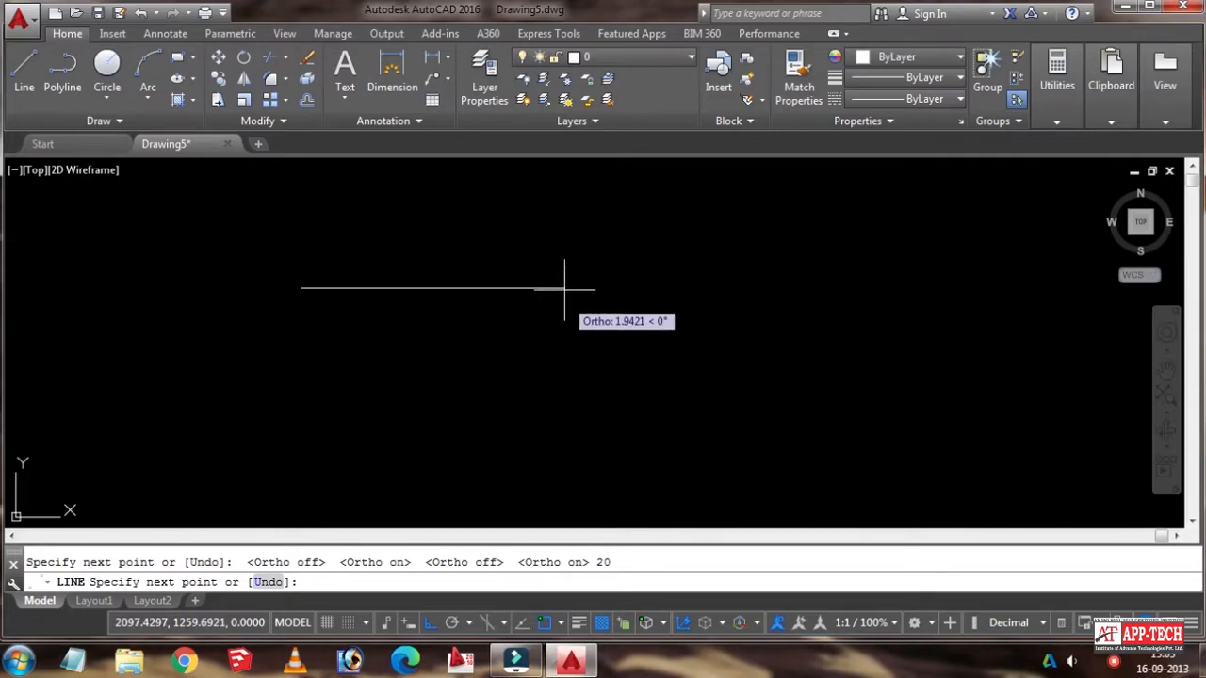
{"action": "scroll", "coordinate": [546, 288], "scroll_direction": "up", "scroll_amount": 4}
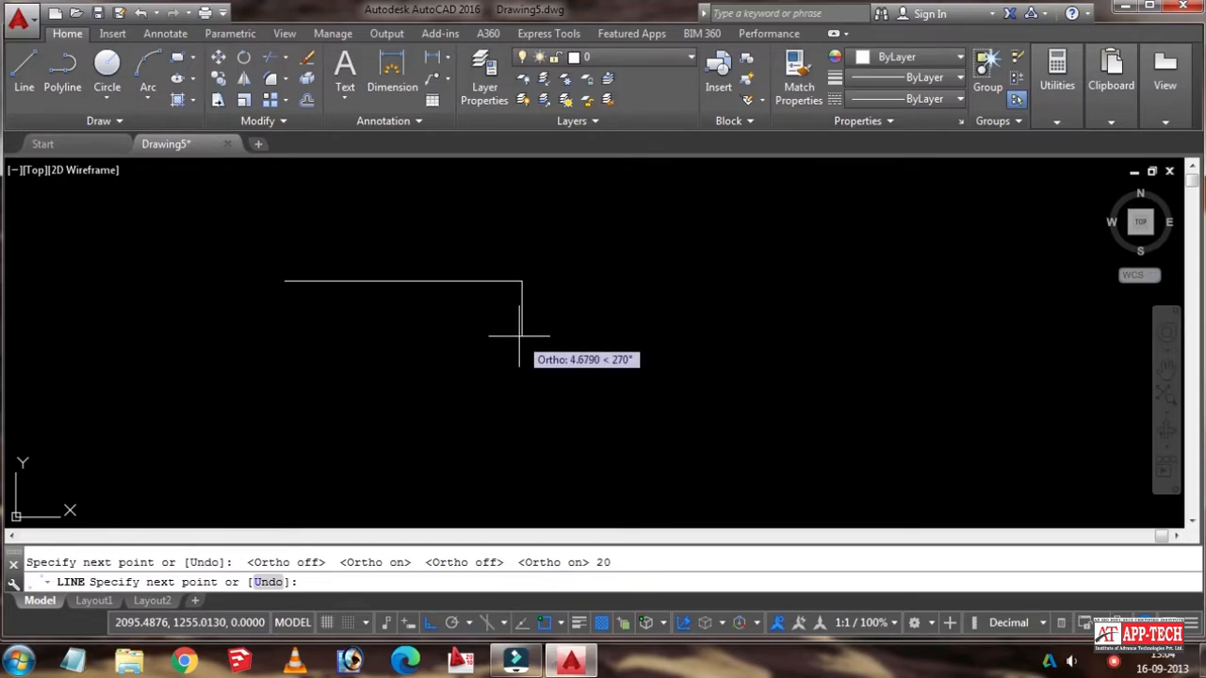
{"action": "scroll", "coordinate": [514, 253], "scroll_direction": "down", "scroll_amount": 4}
{"action": "middle_click_drag", "start_coordinate": [511, 247], "coordinate": [517, 266]}
{"action": "scroll", "coordinate": [518, 228], "scroll_direction": "up", "scroll_amount": 2}
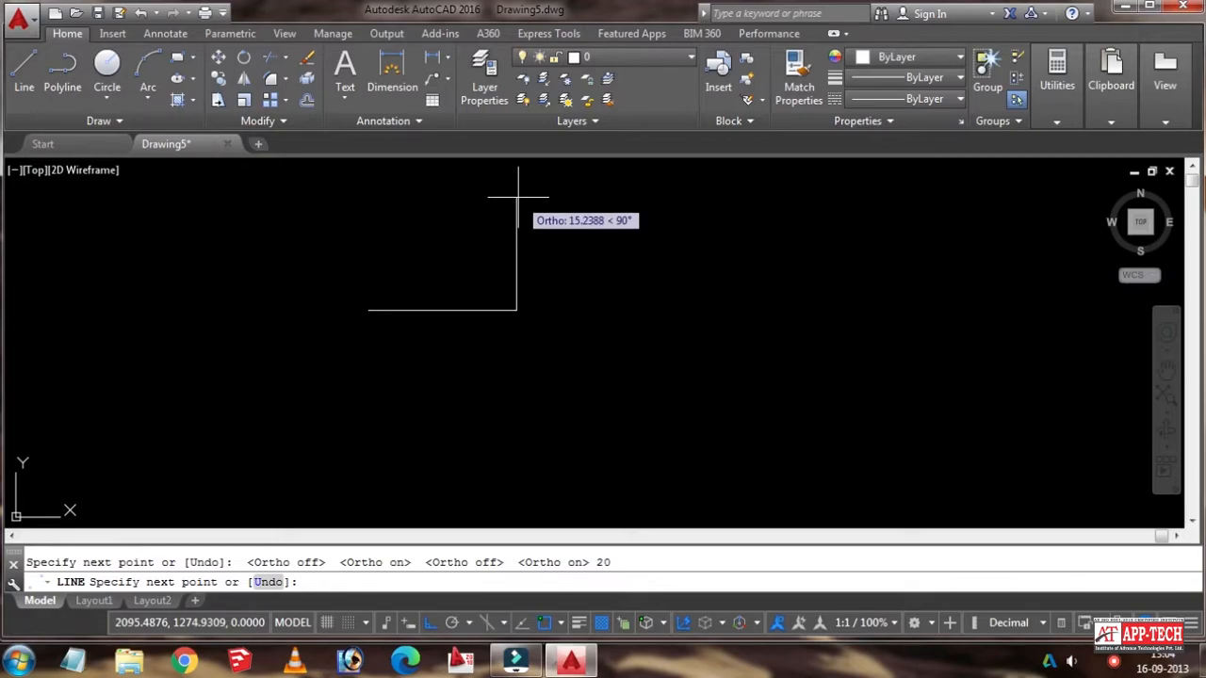
{"action": "type", "text": "10"}
{"action": "key", "text": "Return"}
{"action": "scroll", "coordinate": [556, 208], "scroll_direction": "down", "scroll_amount": 4}
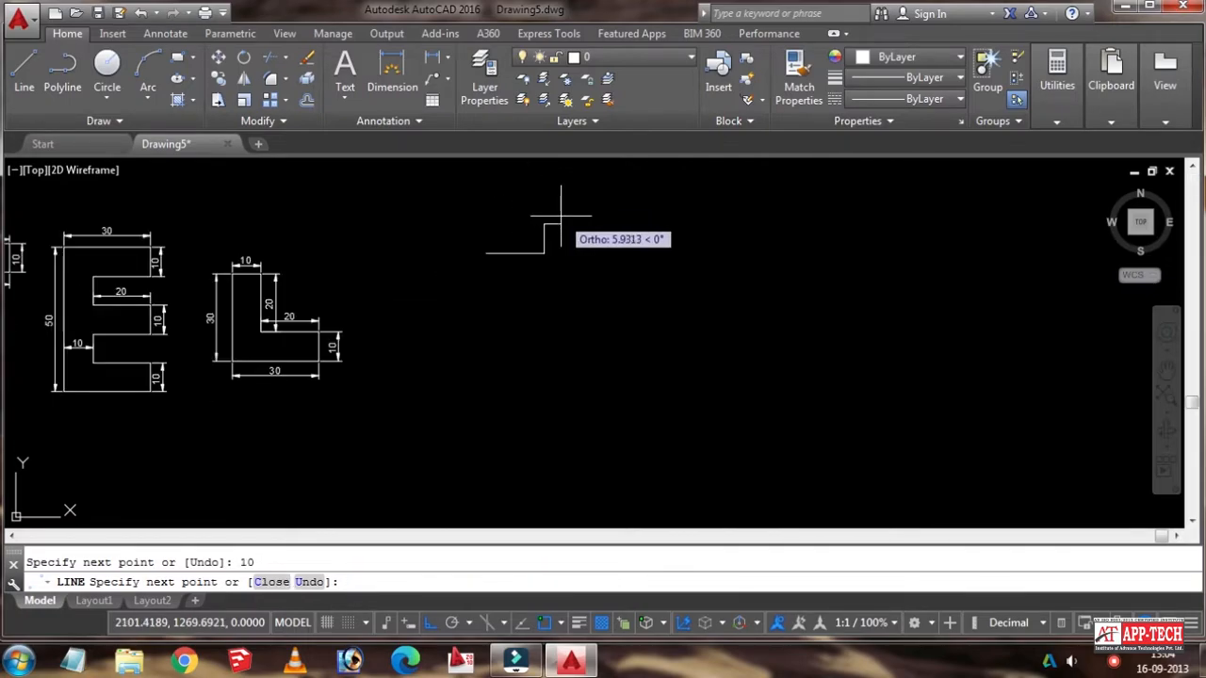
Step: Continue the line with a 15-unit horizontal segment to the left from the upper end of the vertical segment
{"action": "scroll", "coordinate": [560, 230], "scroll_direction": "up", "scroll_amount": 6}
{"action": "scroll", "coordinate": [587, 237], "scroll_direction": "down", "scroll_amount": 5}
{"action": "scroll", "coordinate": [443, 256], "scroll_direction": "up", "scroll_amount": 2}
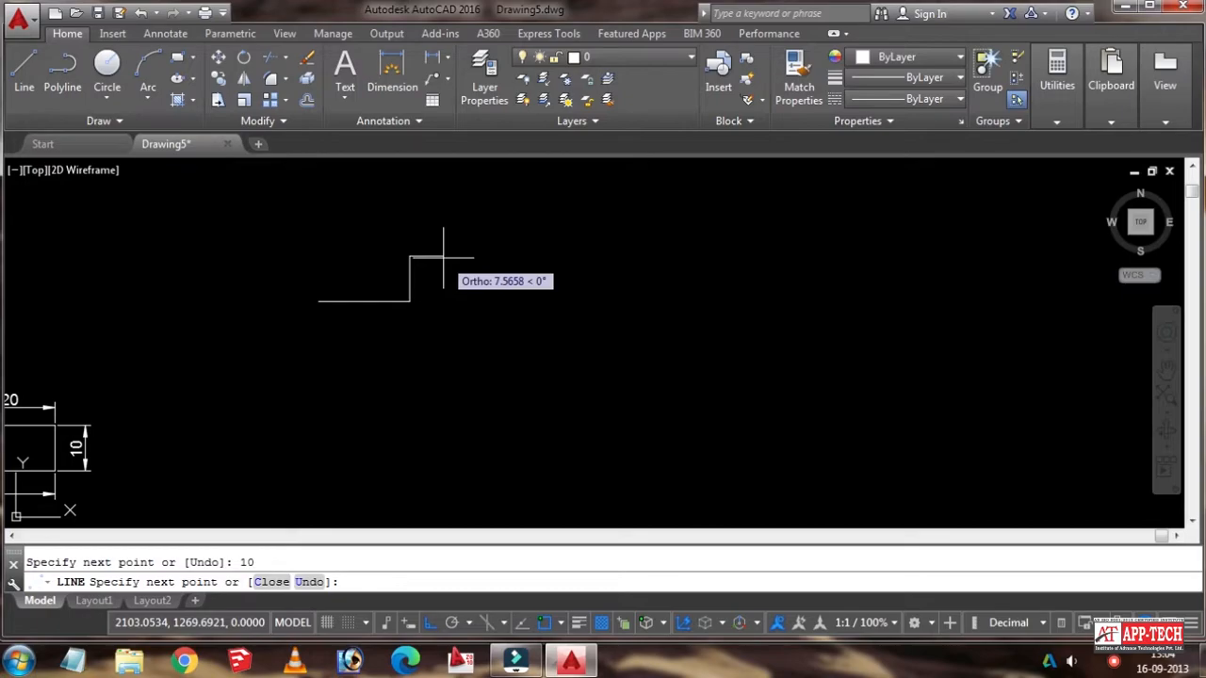
{"action": "scroll", "coordinate": [358, 243], "scroll_direction": "up", "scroll_amount": 4}
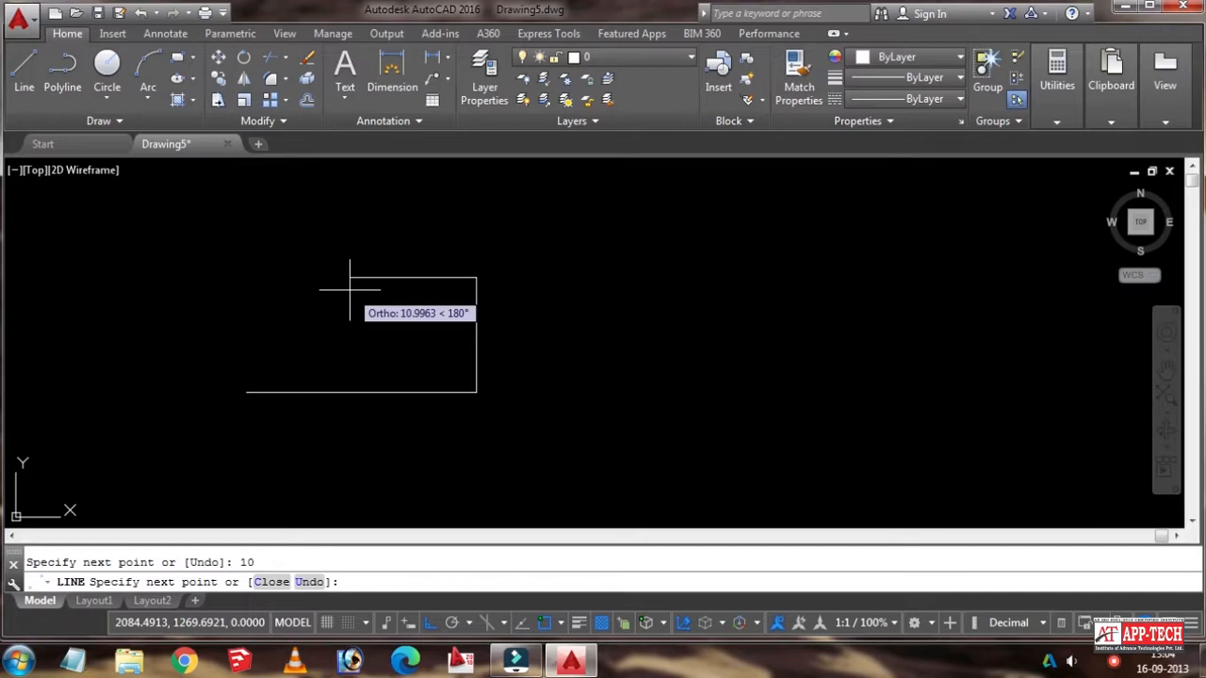
{"action": "type", "text": "15"}
{"action": "key", "text": "Return"}
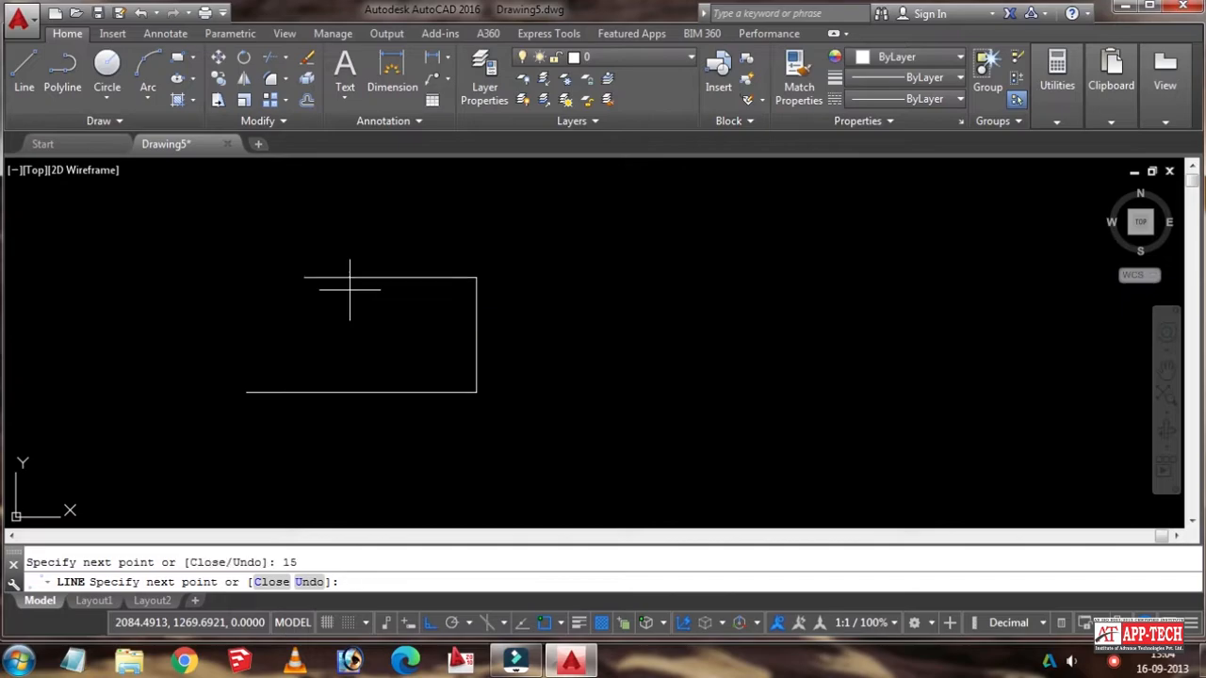
Step: Continue the line with a 20-unit vertical segment upward from the left end of the 15-unit segment
{"action": "scroll", "coordinate": [311, 324], "scroll_direction": "down", "scroll_amount": 4}
{"action": "middle_click_drag", "start_coordinate": [311, 323], "coordinate": [291, 364]}
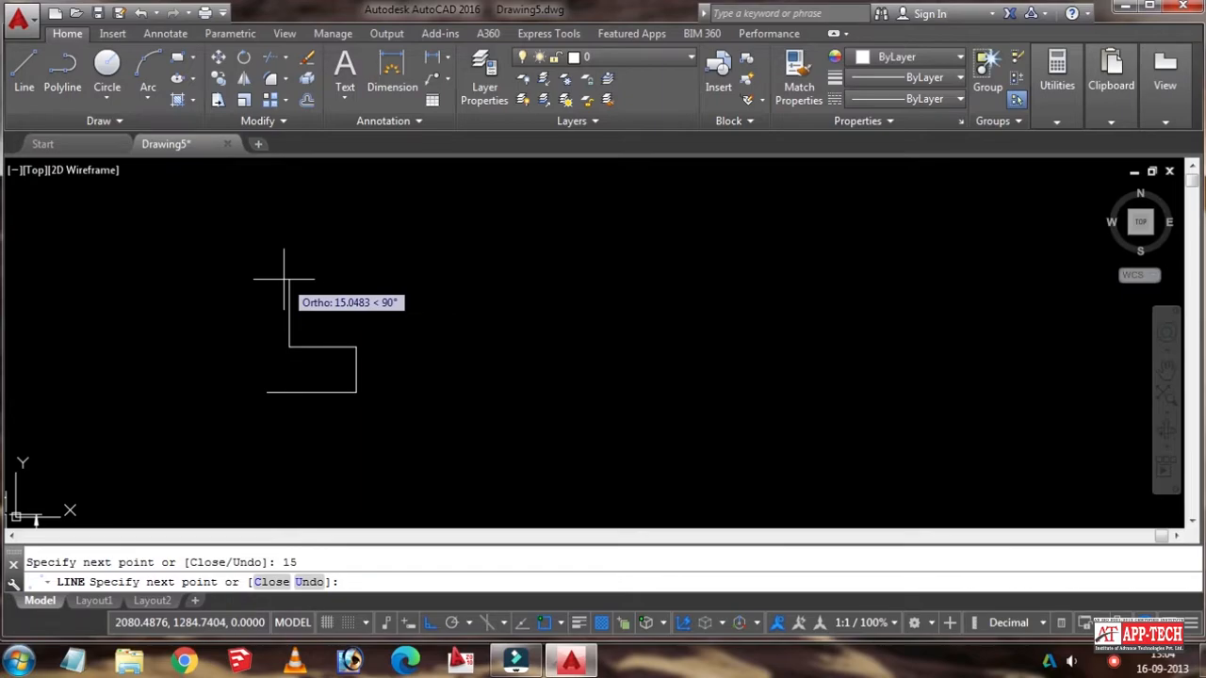
{"action": "type", "text": "20"}
{"action": "key", "text": "Return"}
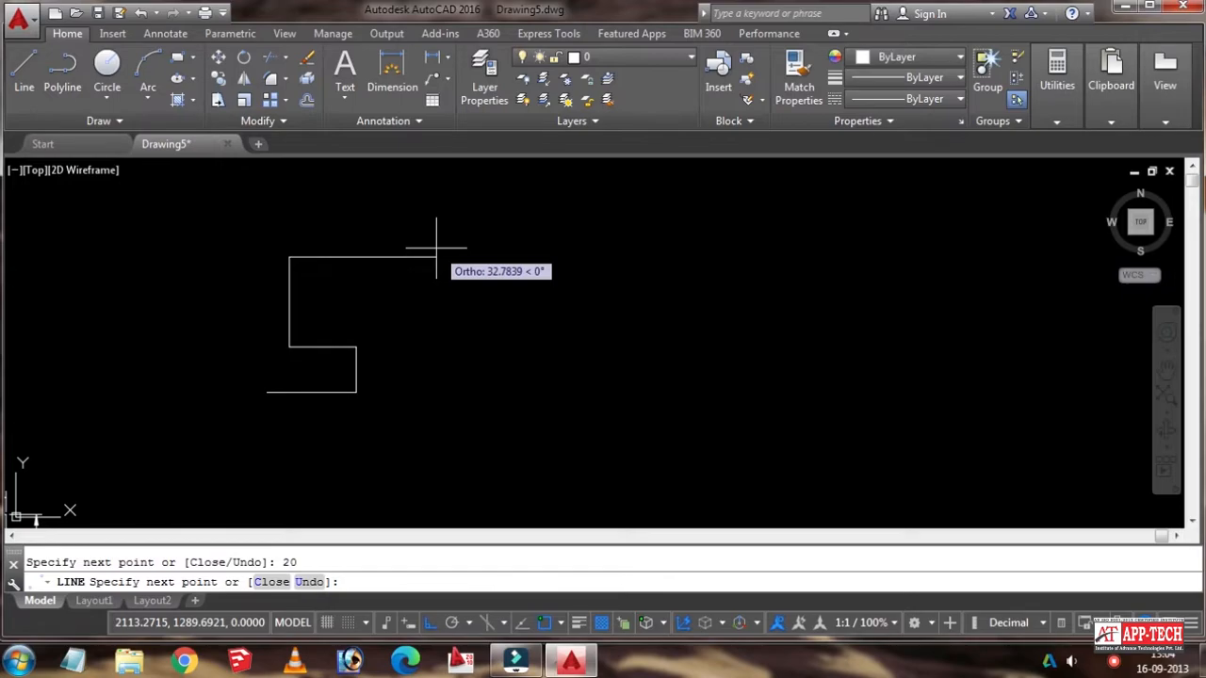
Step: Continue the outline with a 10-unit segment to the right and a 10-unit segment upward
{"action": "type", "text": "10"}
{"action": "key", "text": "Return"}
{"action": "scroll", "coordinate": [439, 245], "scroll_direction": "up", "scroll_amount": 2}
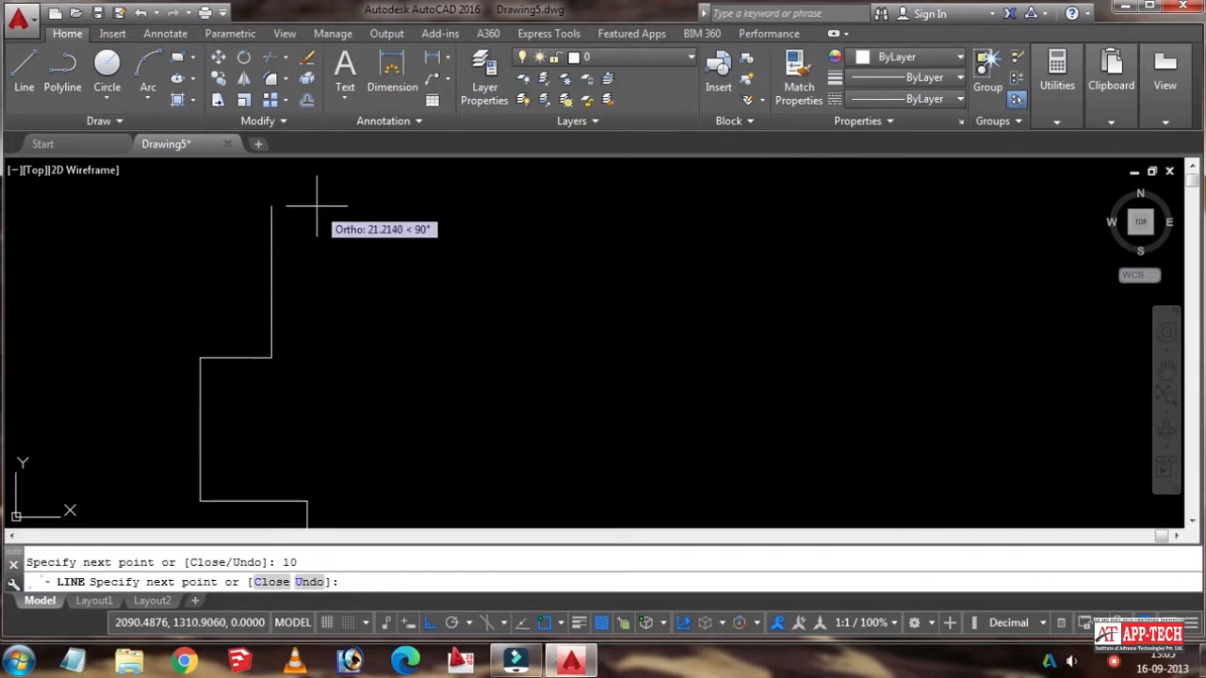
{"action": "type", "text": "10"}
{"action": "key", "text": "Return"}
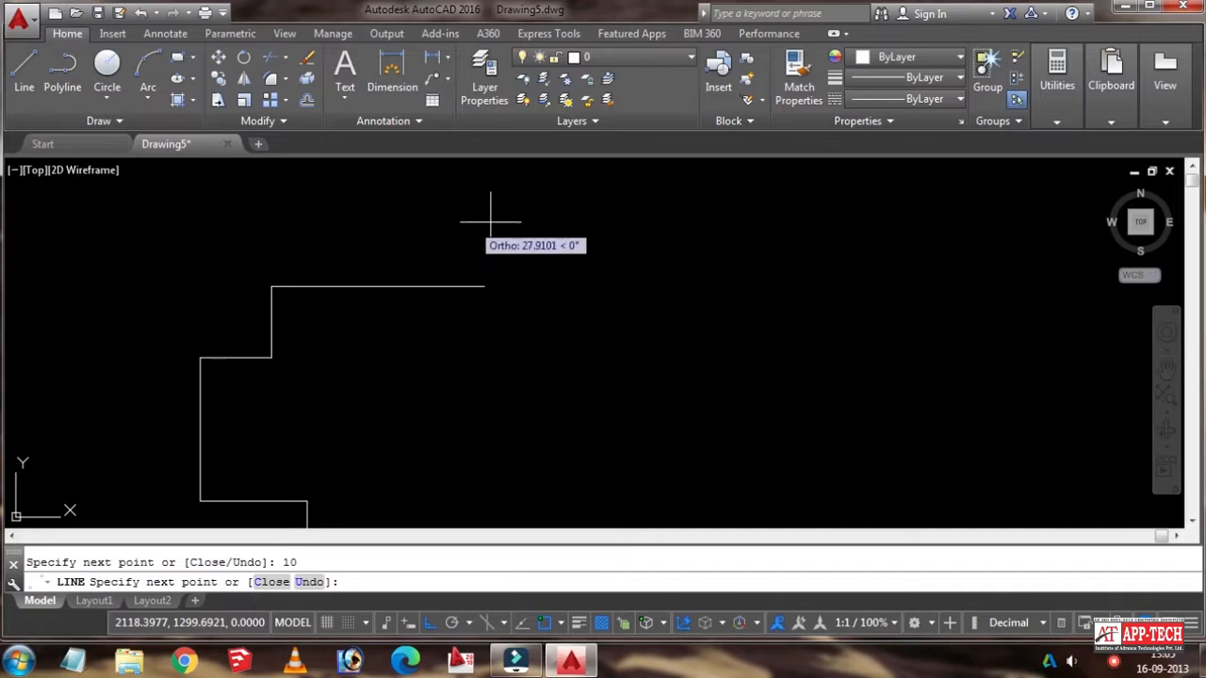
Step: Add a final 10-unit horizontal segment to the right at the top of the outline and end the line
{"action": "type", "text": "10"}
{"action": "key", "text": "Return"}
{"action": "scroll", "coordinate": [492, 251], "scroll_direction": "down", "scroll_amount": 5}
{"action": "scroll", "coordinate": [461, 269], "scroll_direction": "up", "scroll_amount": 3}
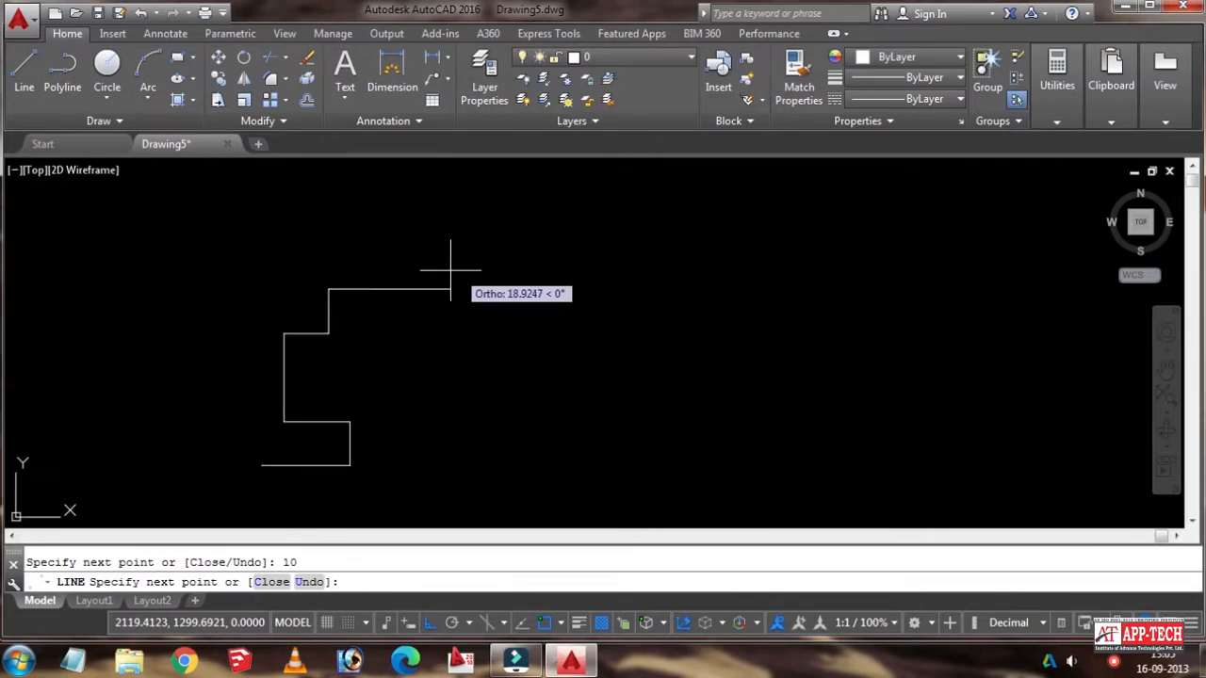
{"action": "scroll", "coordinate": [373, 315], "scroll_direction": "up", "scroll_amount": 4}
{"action": "left_click", "coordinate": [372, 272]}
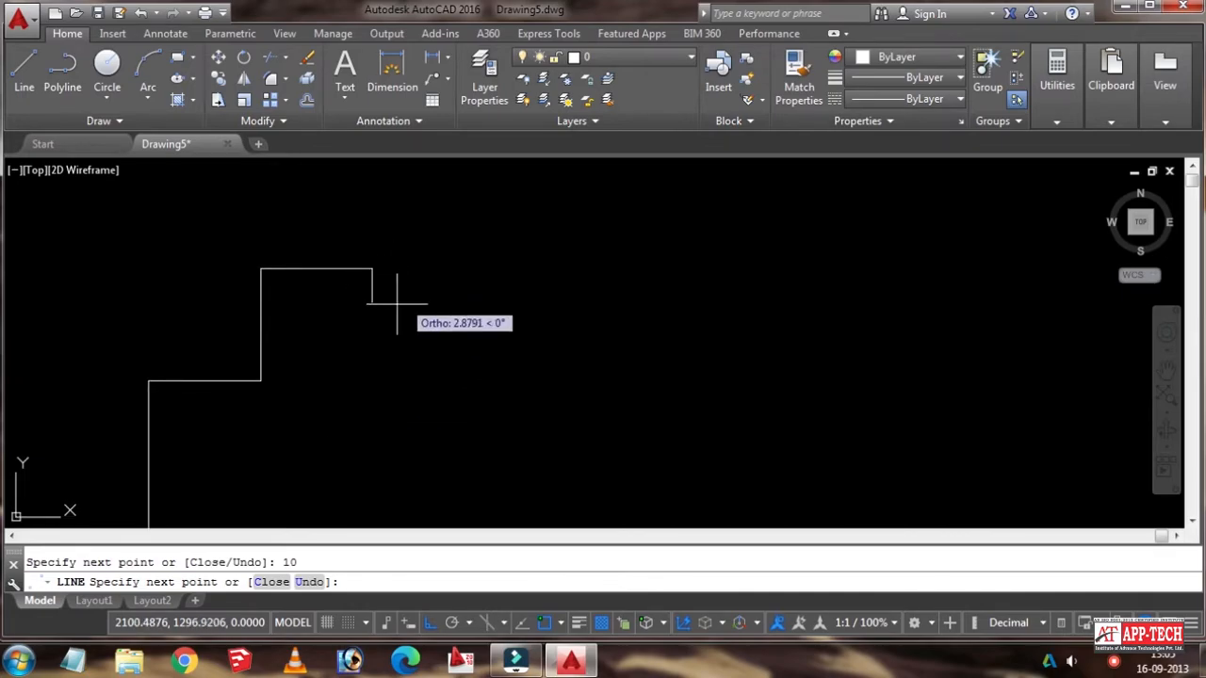
{"action": "scroll", "coordinate": [396, 240], "scroll_direction": "up", "scroll_amount": 2}
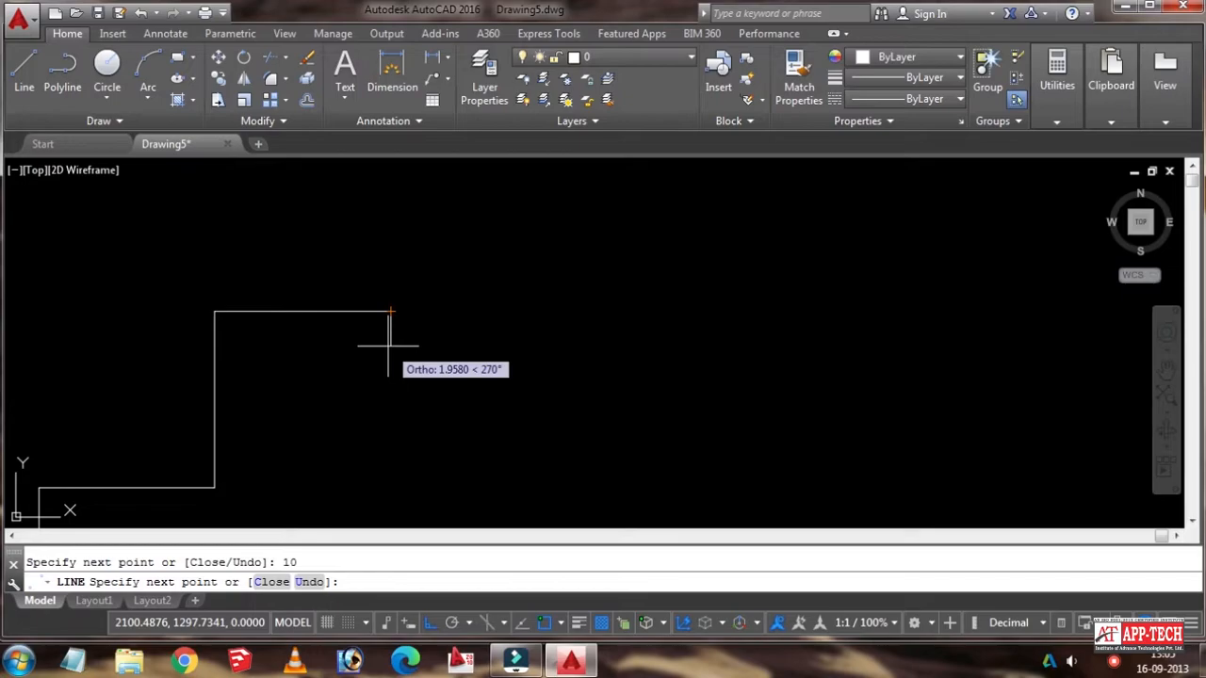
{"action": "key", "text": "Return"}
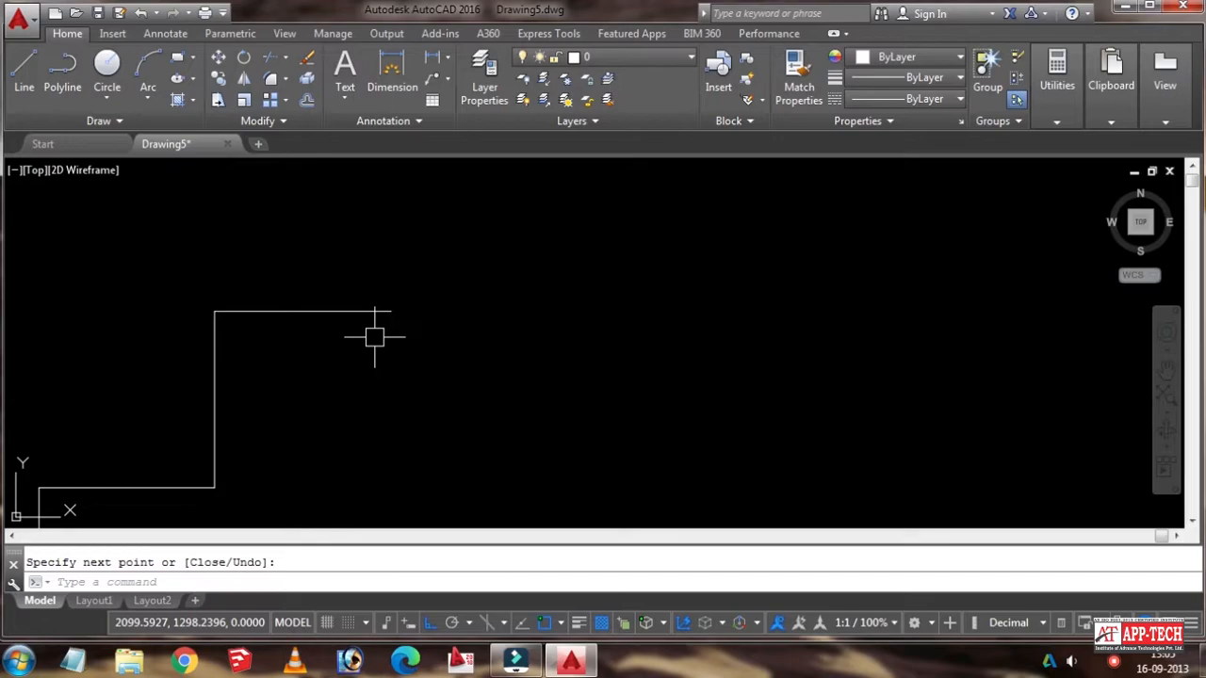
{"action": "scroll", "coordinate": [374, 335], "scroll_direction": "down", "scroll_amount": 3}
{"action": "scroll", "coordinate": [291, 369], "scroll_direction": "up", "scroll_amount": 1}
{"action": "scroll", "coordinate": [306, 371], "scroll_direction": "down", "scroll_amount": 2}
{"action": "scroll", "coordinate": [336, 398], "scroll_direction": "up", "scroll_amount": 4}
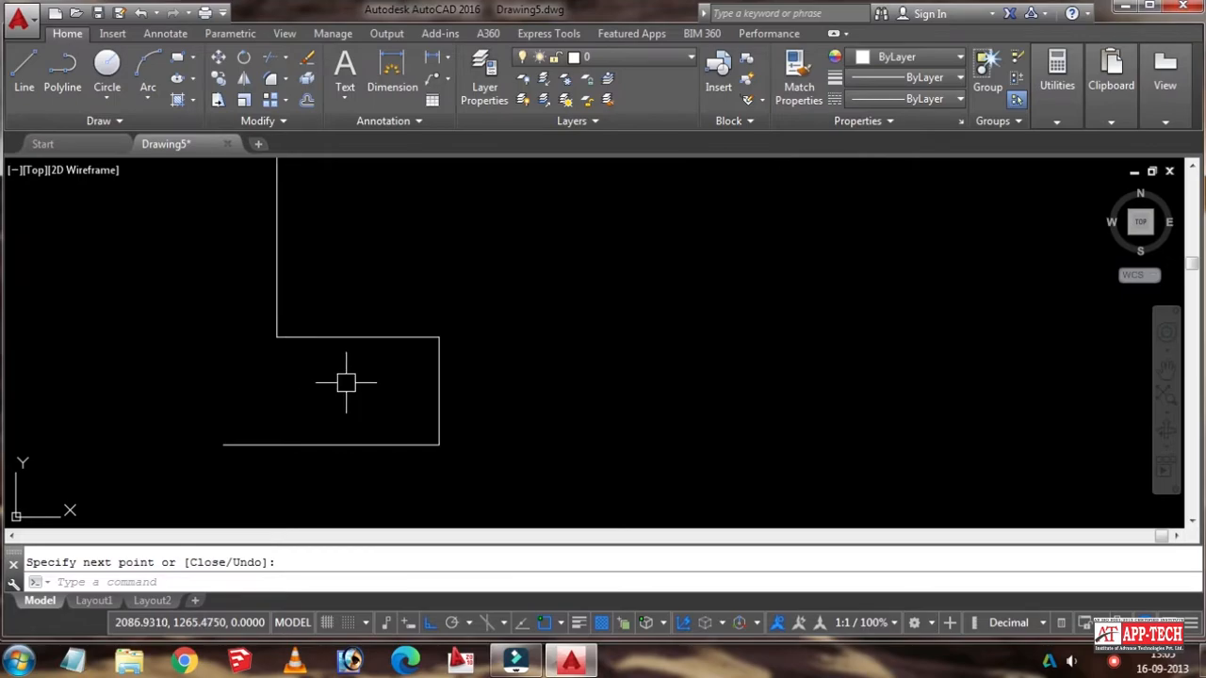
{"action": "middle_click_drag", "start_coordinate": [356, 437], "coordinate": [436, 374]}
{"action": "scroll", "coordinate": [364, 420], "scroll_direction": "up", "scroll_amount": 3}
{"action": "scroll", "coordinate": [436, 374], "scroll_direction": "down", "scroll_amount": 2}
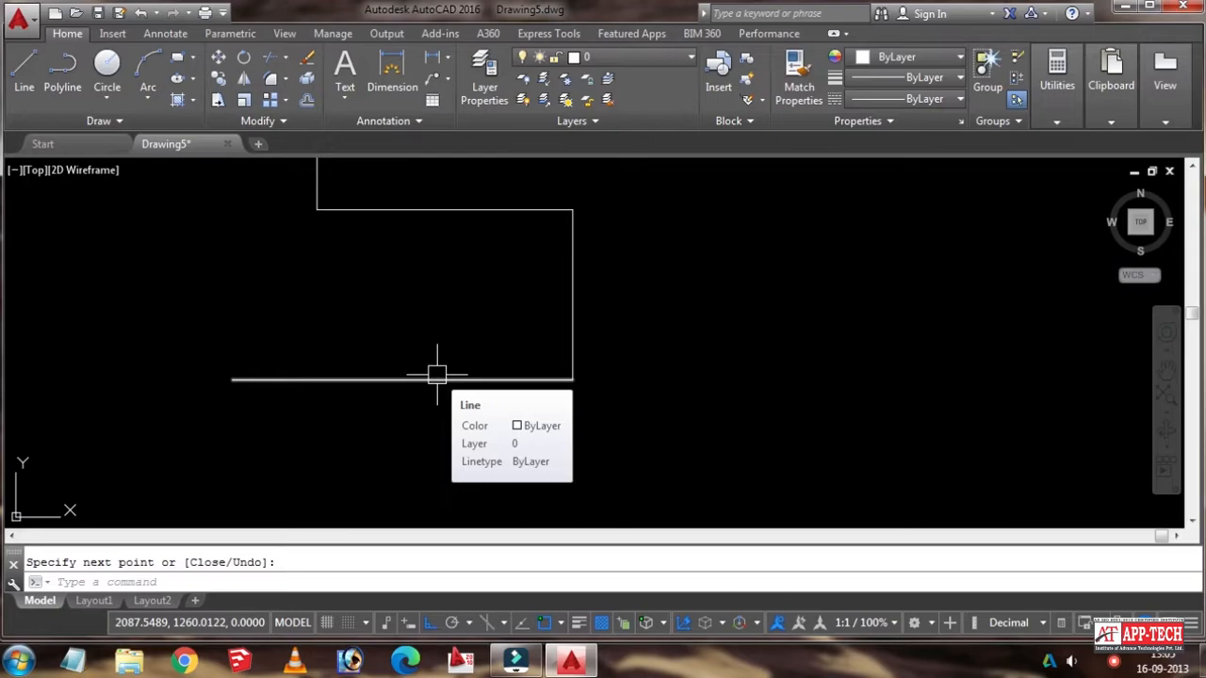
Step: Add a linear dimension to the bottom horizontal segment of the stepped outline, placing the dimension line below it
{"action": "type", "text": "DLI"}
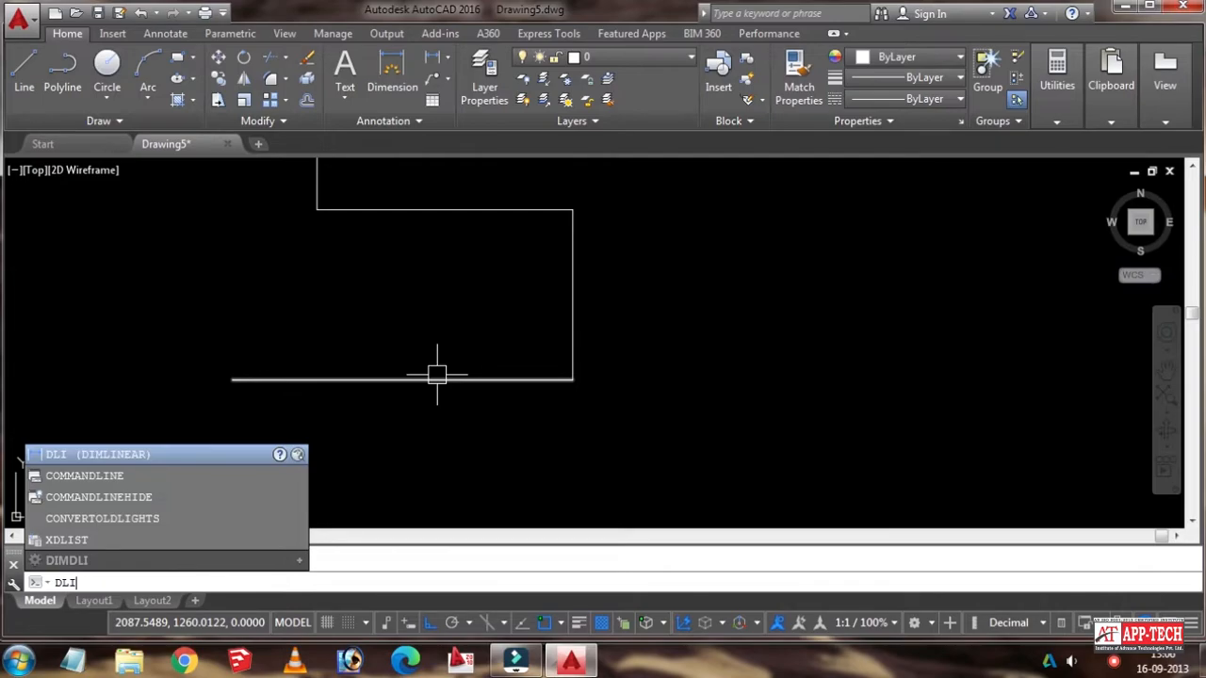
{"action": "key", "text": "Return"}
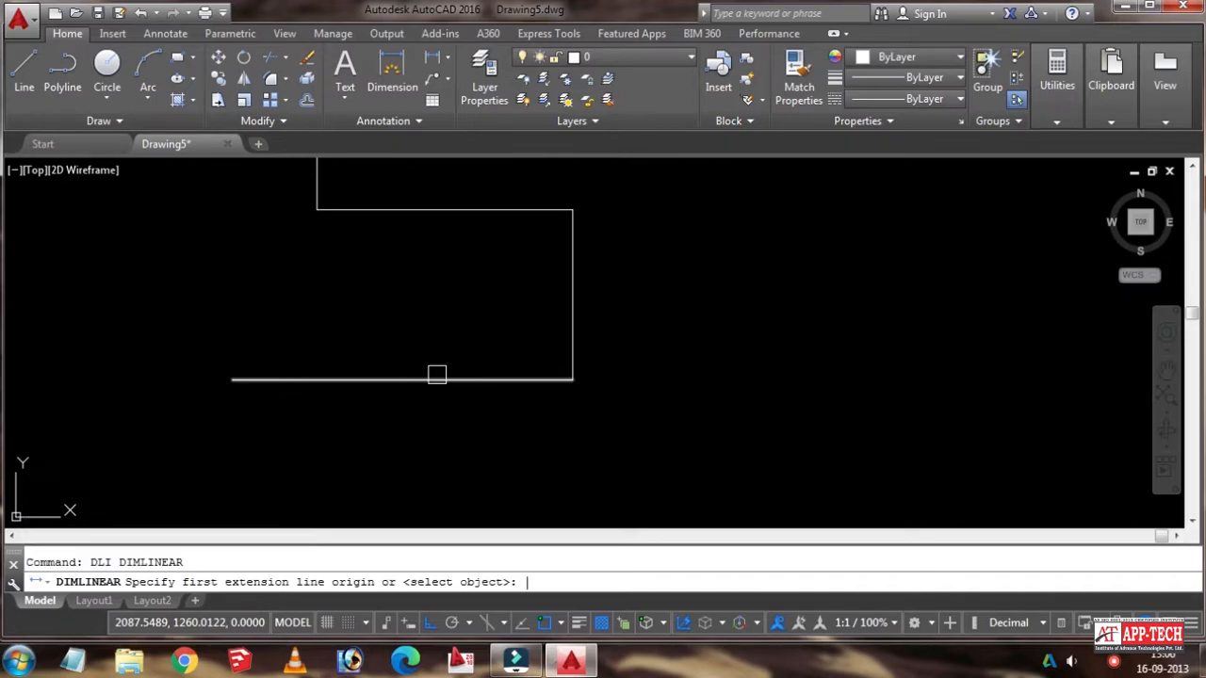
{"action": "key", "text": "Return"}
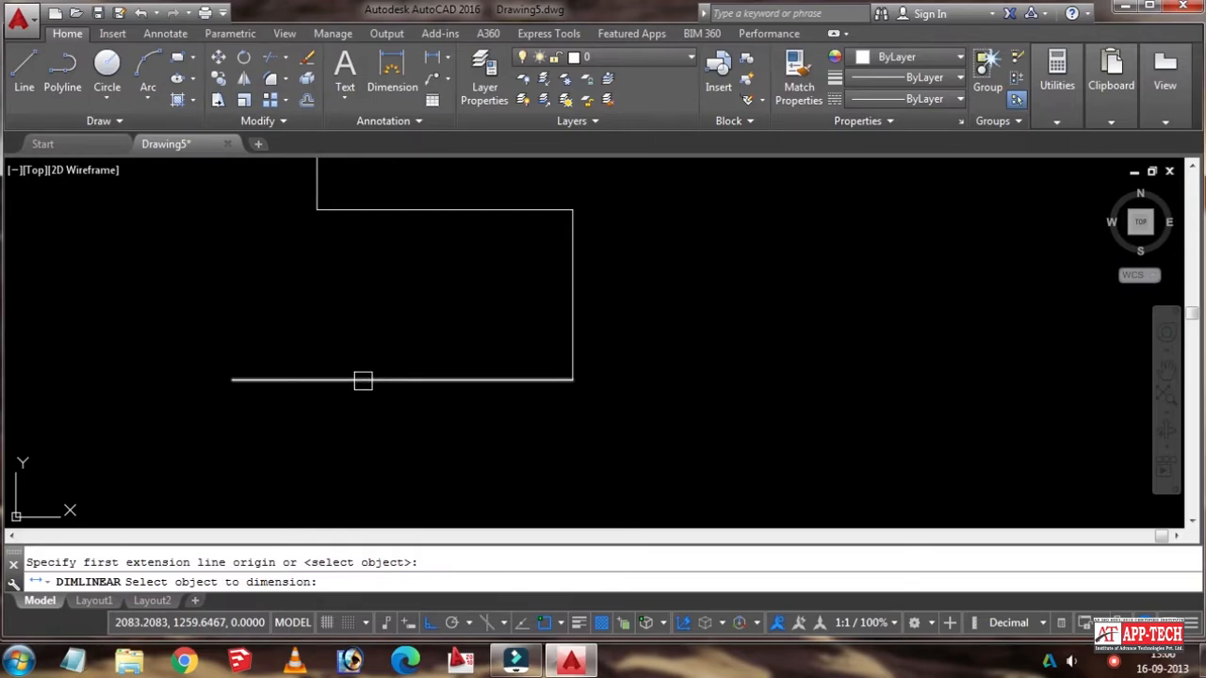
{"action": "left_click", "coordinate": [363, 381]}
{"action": "scroll", "coordinate": [362, 380], "scroll_direction": "down", "scroll_amount": 1}
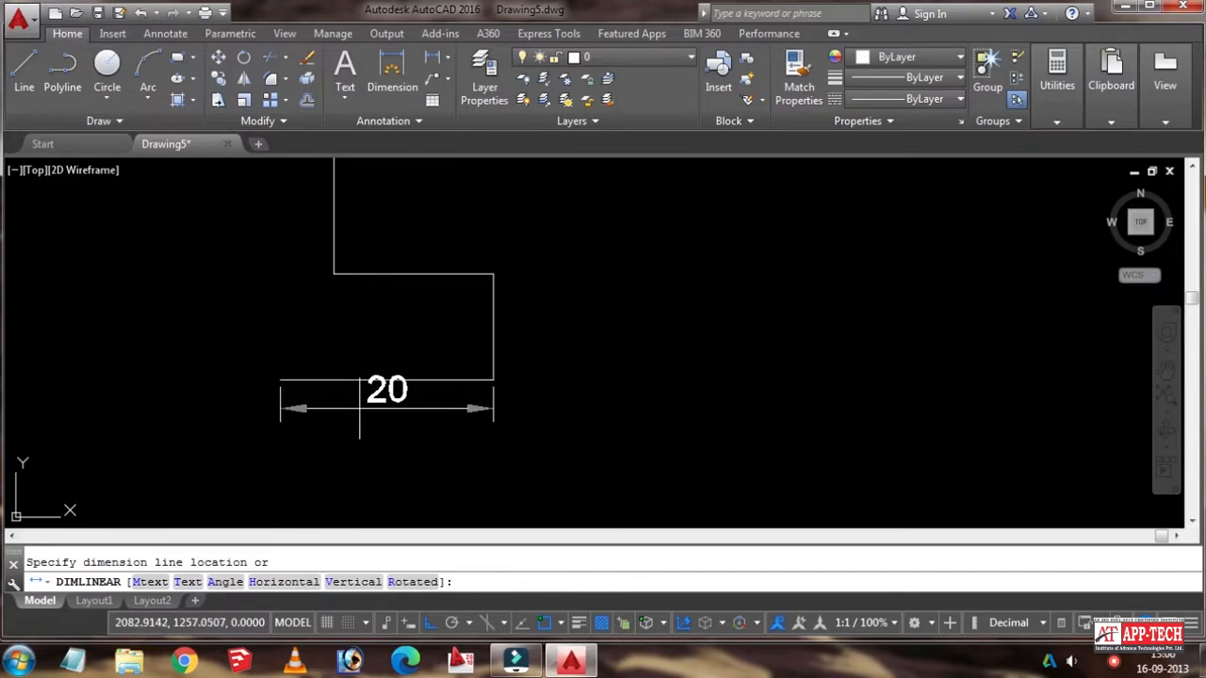
{"action": "middle_click_drag", "start_coordinate": [354, 426], "coordinate": [383, 345]}
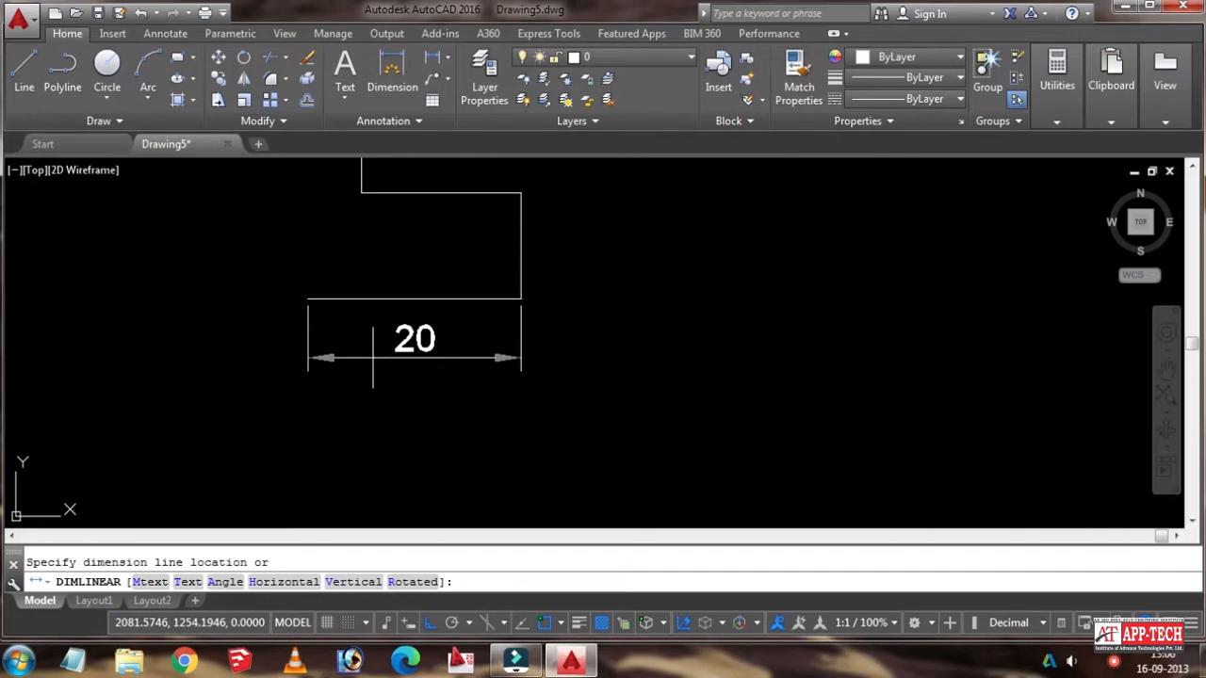
{"action": "left_click", "coordinate": [374, 358]}
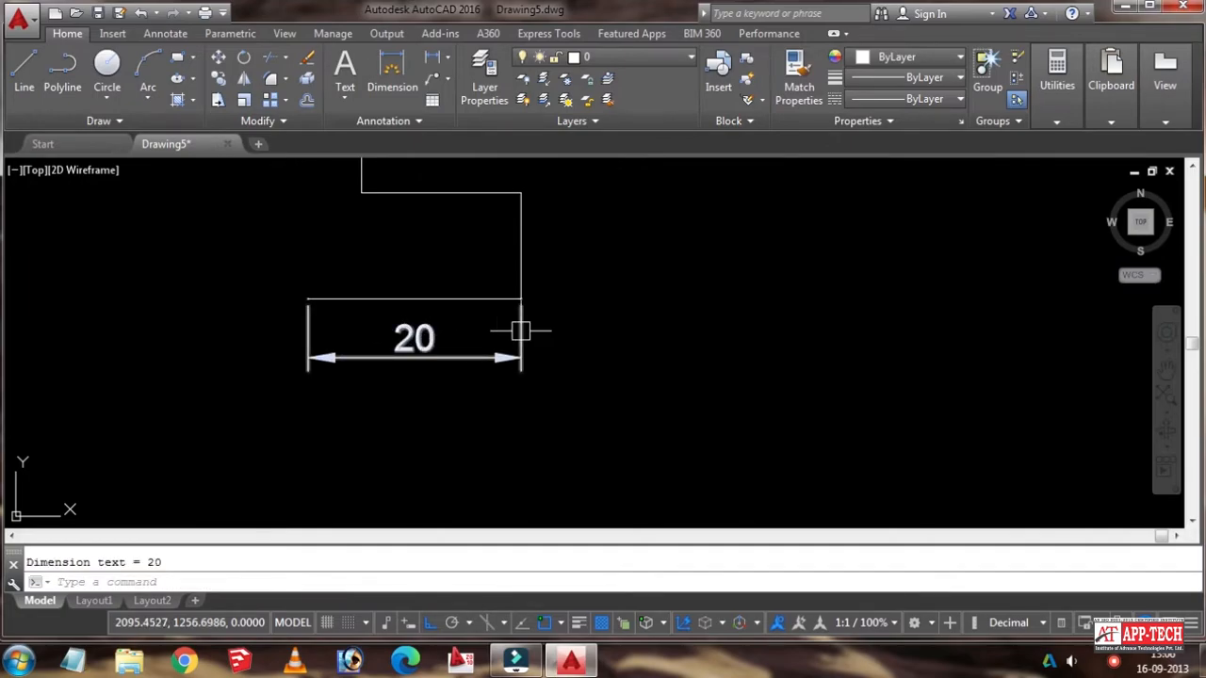
Step: Add a linear dimension to the lower vertical segment of the stepped outline, placing it to the right of the segment
{"action": "scroll", "coordinate": [544, 328], "scroll_direction": "down", "scroll_amount": 2}
{"action": "scroll", "coordinate": [512, 340], "scroll_direction": "up", "scroll_amount": 2}
{"action": "middle_click_drag", "start_coordinate": [547, 345], "coordinate": [453, 372]}
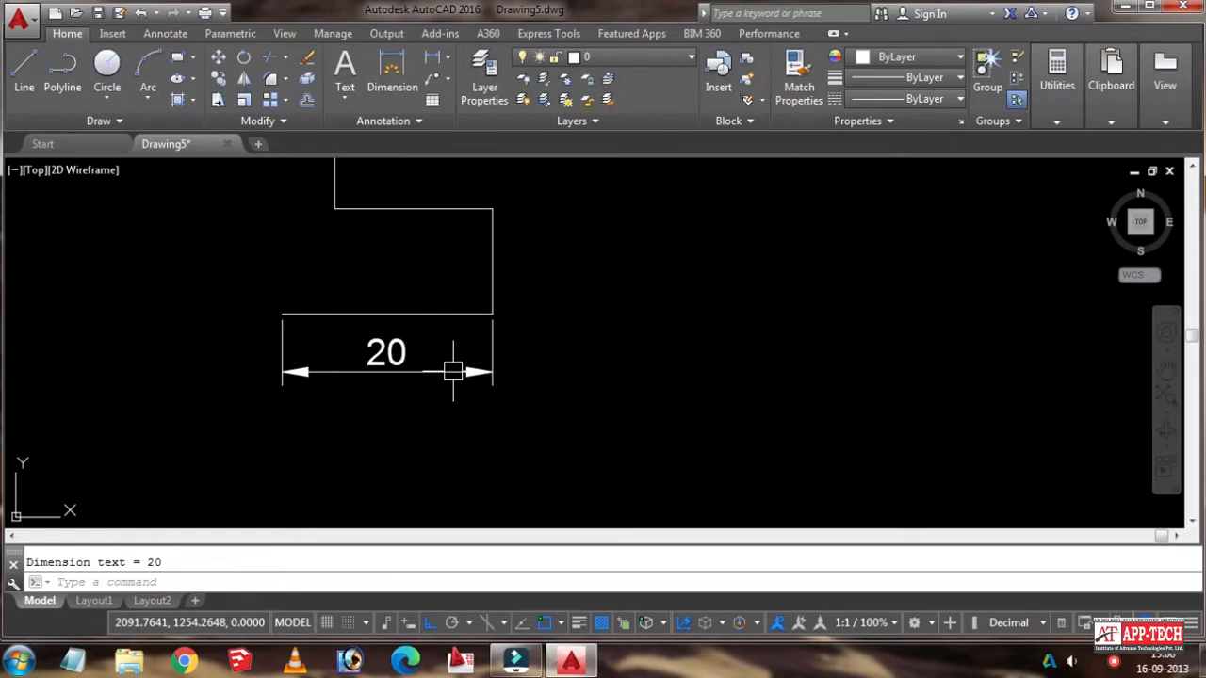
{"action": "scroll", "coordinate": [474, 362], "scroll_direction": "up", "scroll_amount": 3}
{"action": "scroll", "coordinate": [472, 362], "scroll_direction": "down", "scroll_amount": 4}
{"action": "scroll", "coordinate": [466, 353], "scroll_direction": "up", "scroll_amount": 3}
{"action": "scroll", "coordinate": [466, 346], "scroll_direction": "down", "scroll_amount": 2}
{"action": "middle_click_drag", "start_coordinate": [500, 345], "coordinate": [481, 371]}
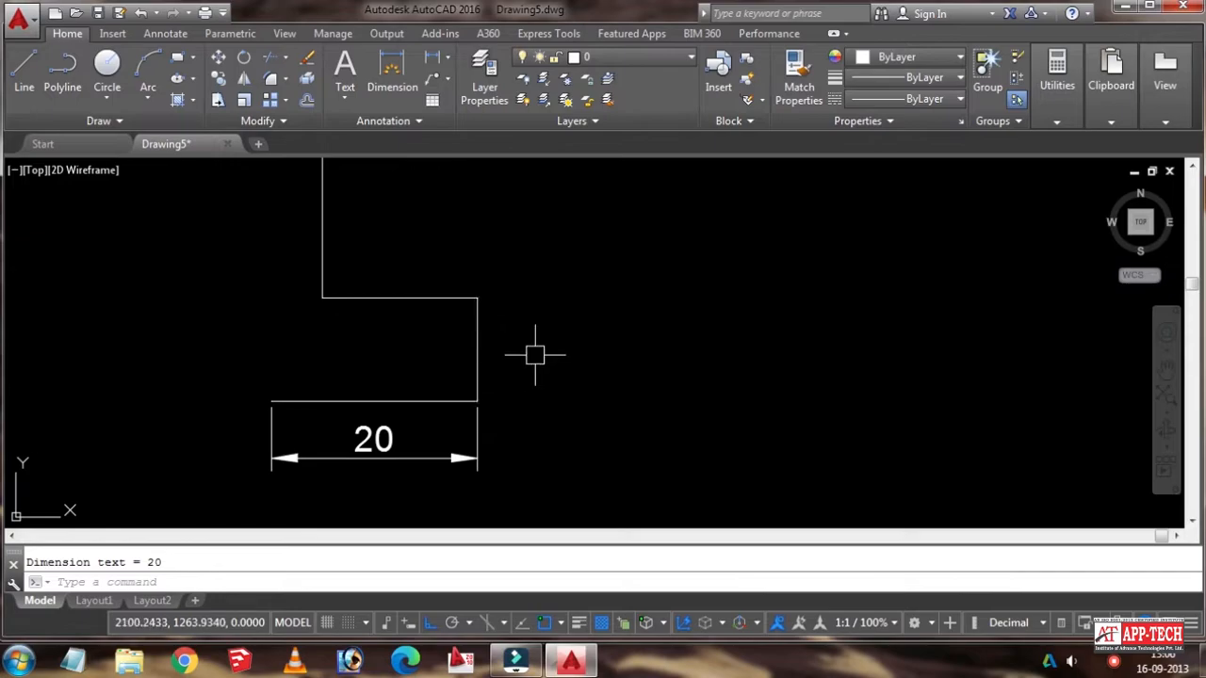
{"action": "type", "text": "DLI"}
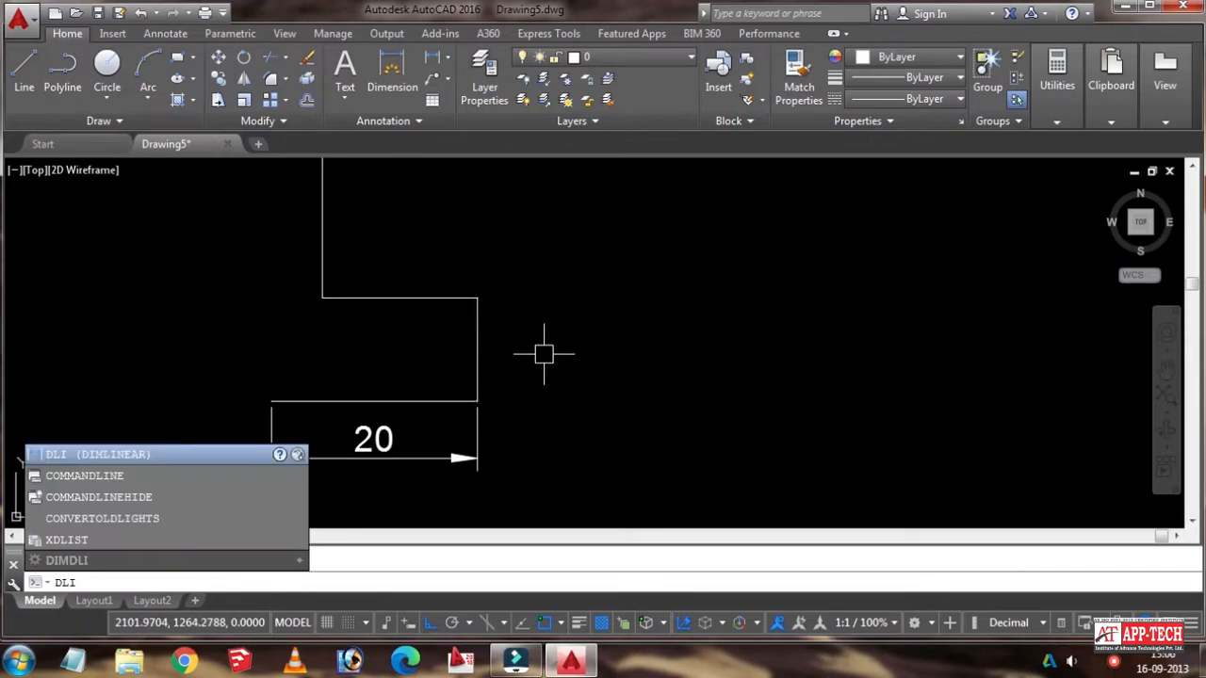
{"action": "key", "text": "Return"}
{"action": "key", "text": "Return"}
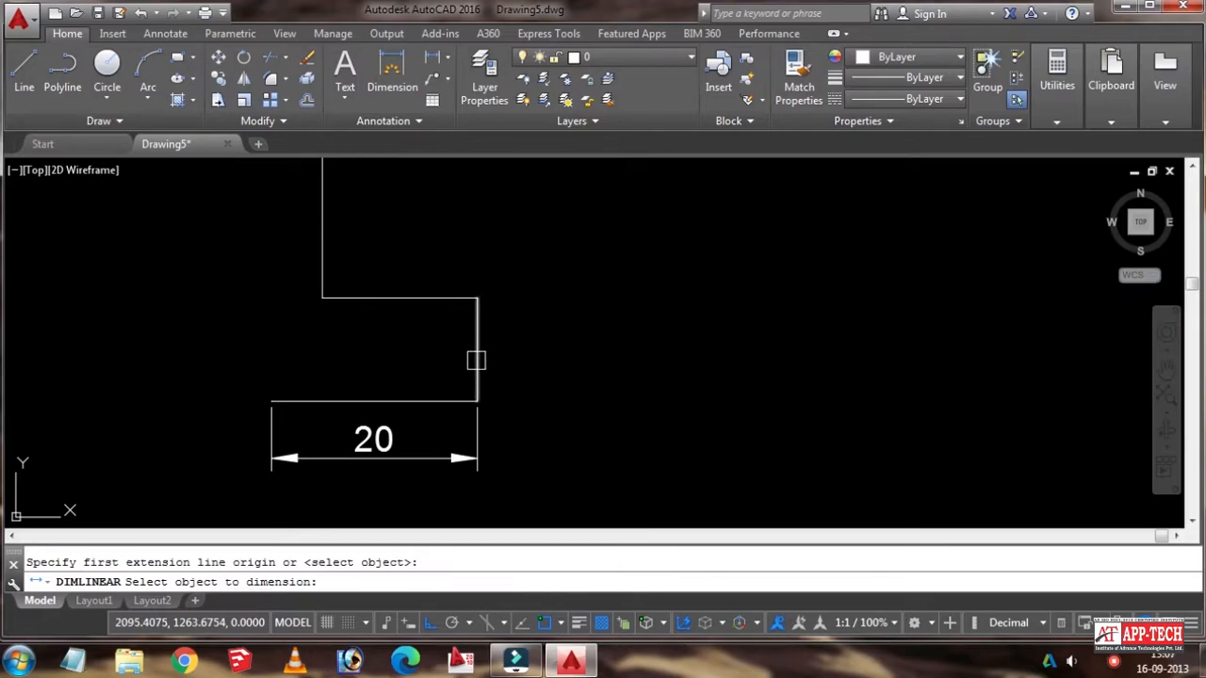
{"action": "left_click", "coordinate": [480, 326]}
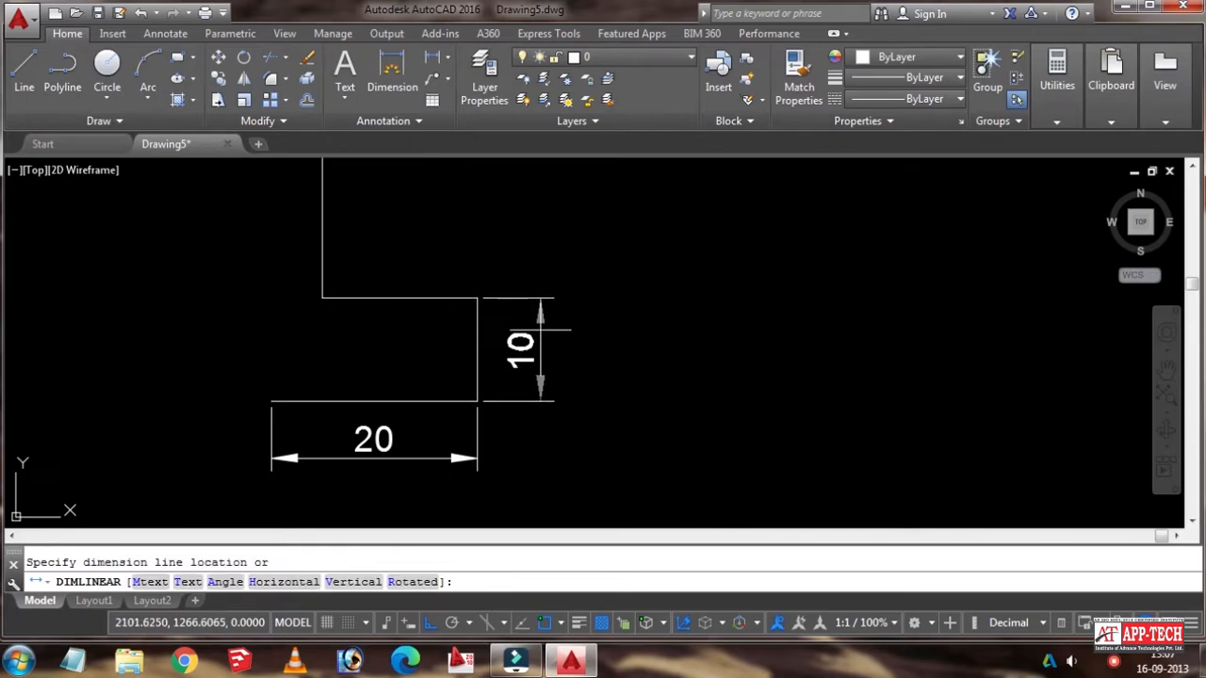
{"action": "left_click", "coordinate": [540, 330]}
Step: Add a linear dimension to the second horizontal segment of the stepped outline, placing the dimension line above it
{"action": "middle_click_drag", "start_coordinate": [417, 285], "coordinate": [440, 353]}
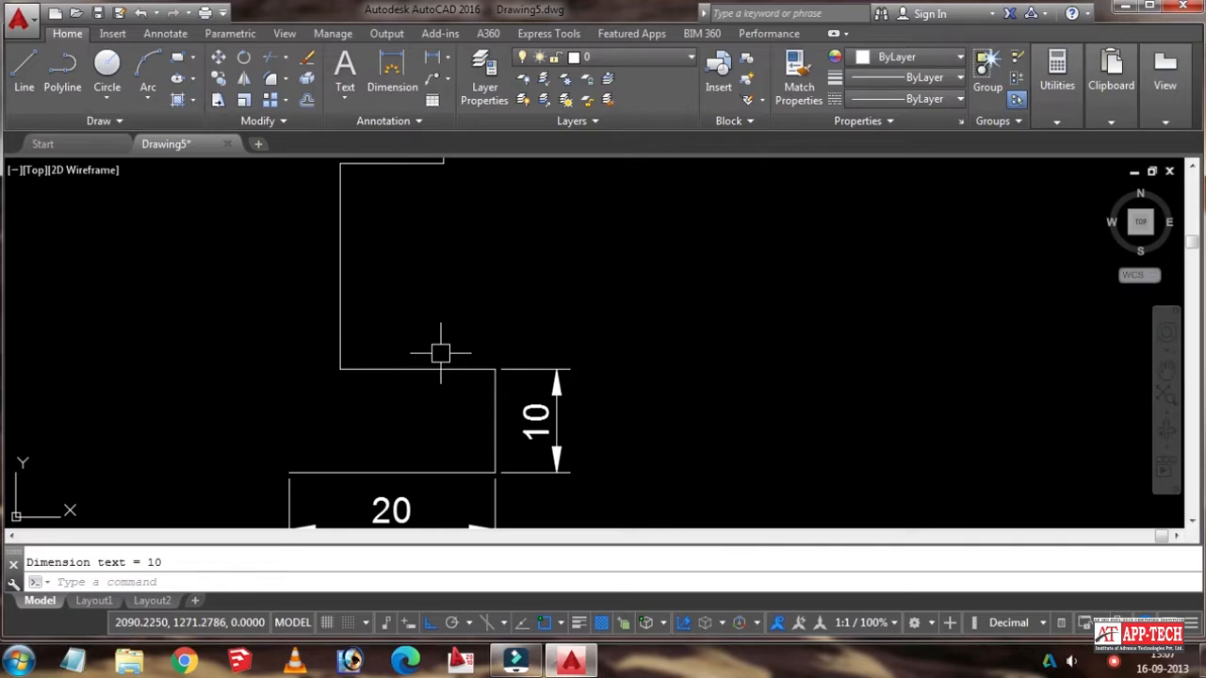
{"action": "type", "text": "dli"}
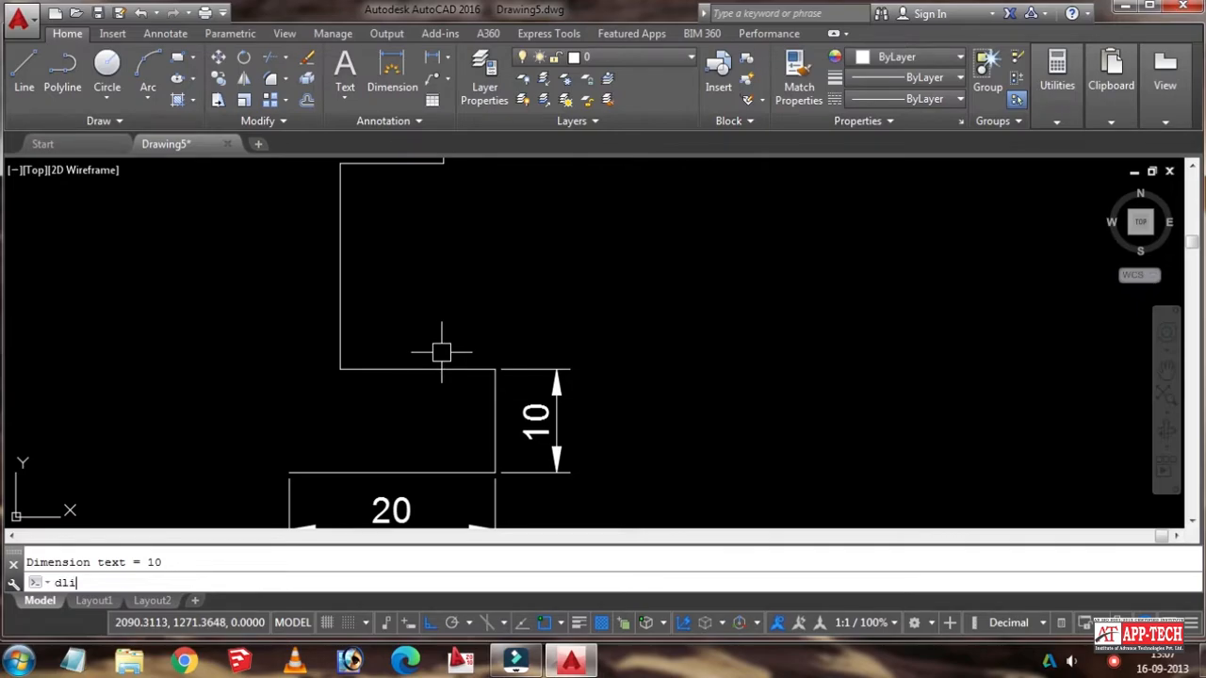
{"action": "key", "text": "Return"}
{"action": "key", "text": "Return"}
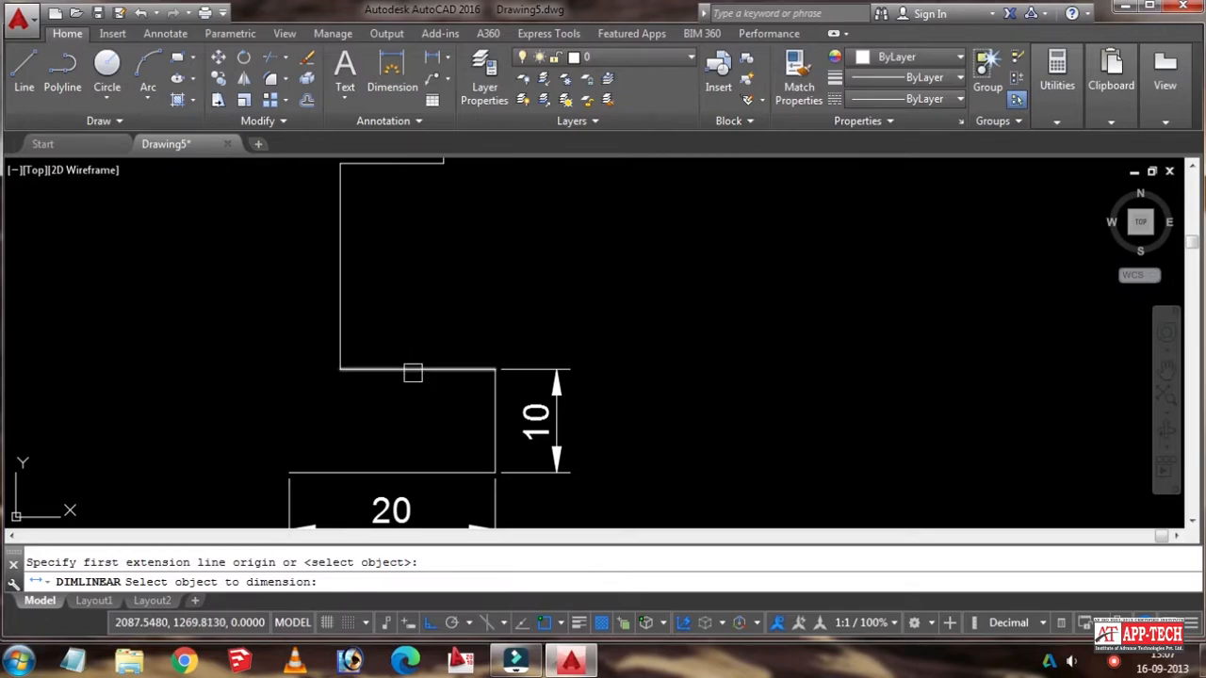
{"action": "left_click", "coordinate": [411, 368]}
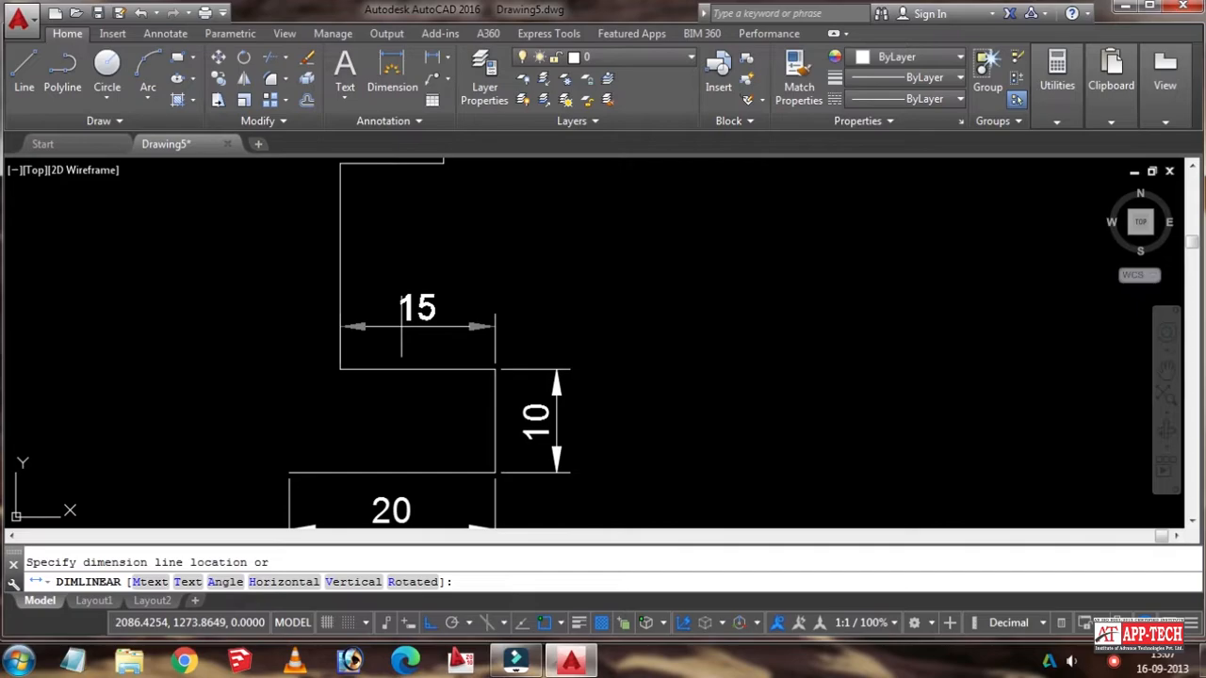
{"action": "scroll", "coordinate": [409, 299], "scroll_direction": "down", "scroll_amount": 2}
{"action": "scroll", "coordinate": [411, 293], "scroll_direction": "up", "scroll_amount": 4}
{"action": "scroll", "coordinate": [410, 293], "scroll_direction": "up", "scroll_amount": 2}
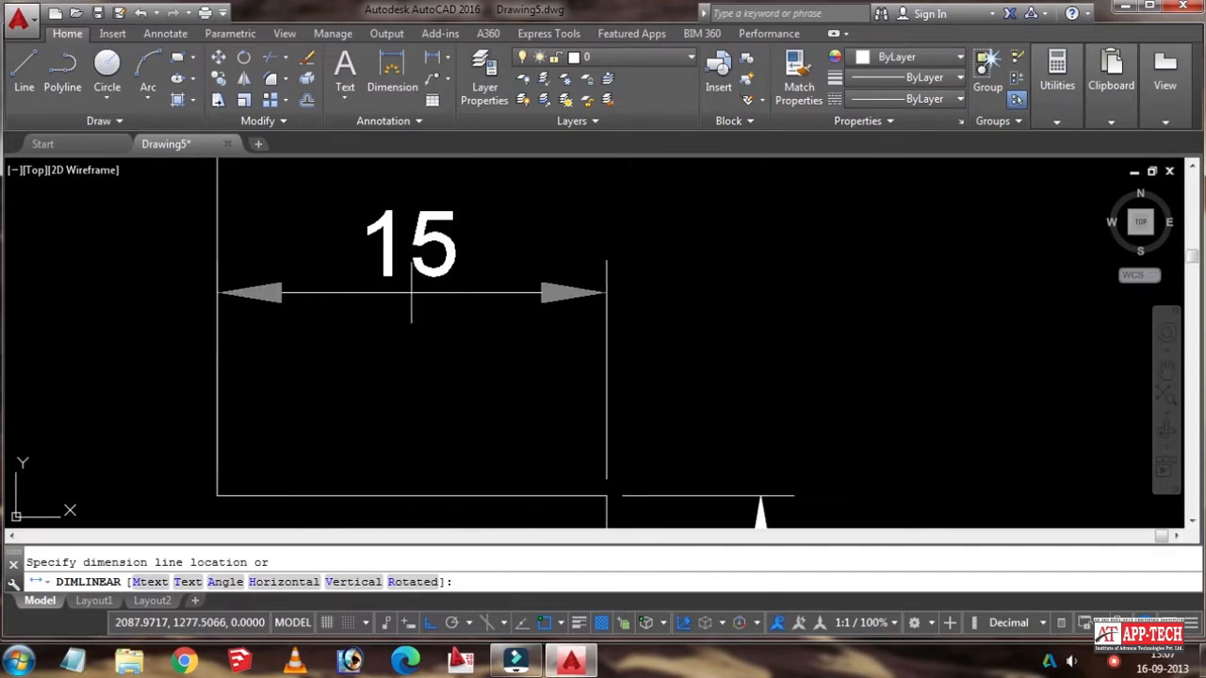
{"action": "scroll", "coordinate": [411, 293], "scroll_direction": "down", "scroll_amount": 4}
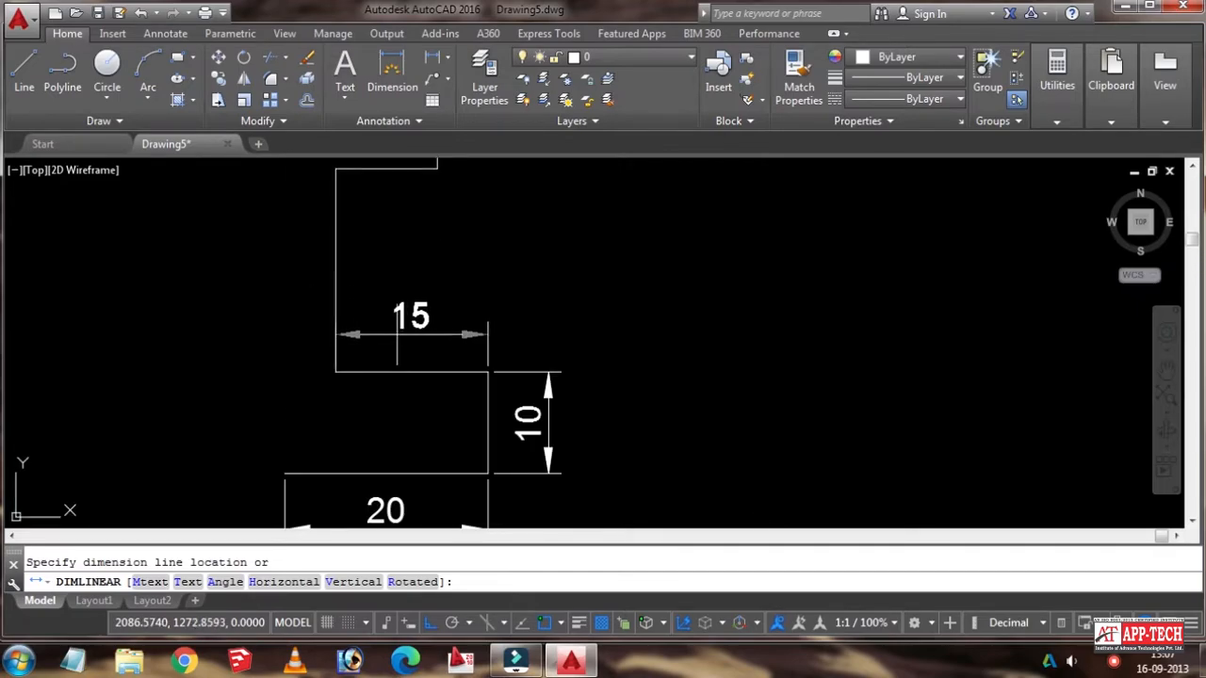
{"action": "left_click", "coordinate": [397, 330]}
Step: Turn off polar tracking and review the segment lengths of the dimensioned T, E and L shapes
{"action": "scroll", "coordinate": [400, 301], "scroll_direction": "down", "scroll_amount": 2}
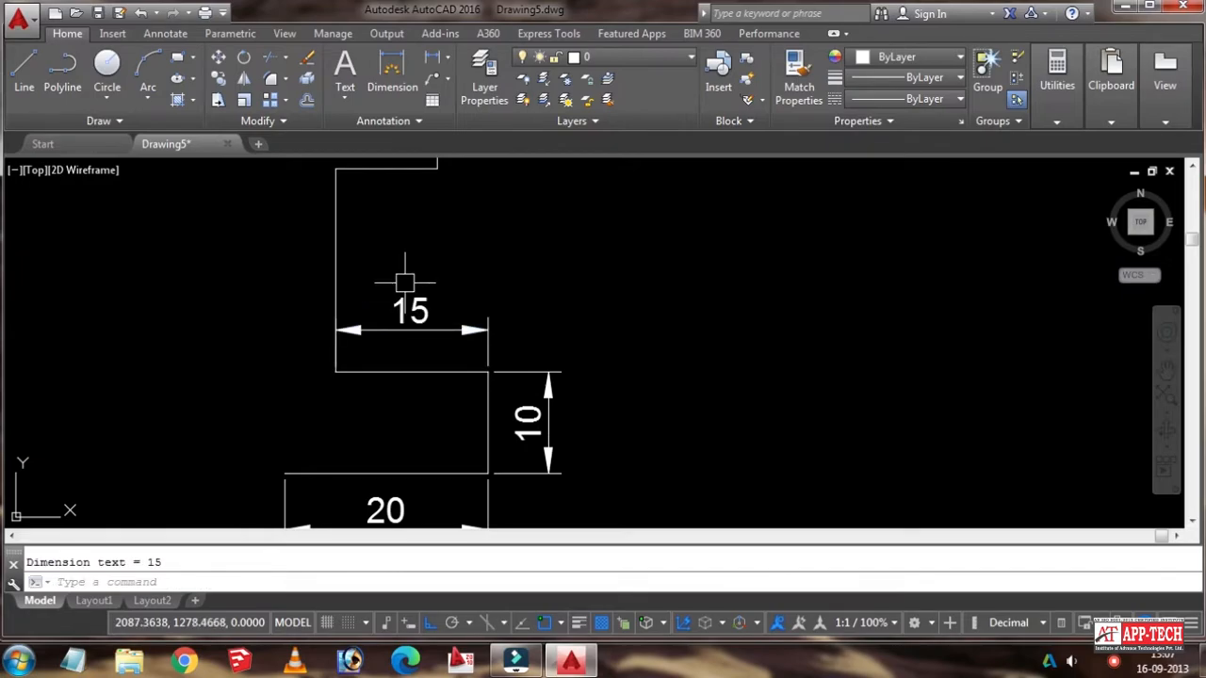
{"action": "scroll", "coordinate": [406, 280], "scroll_direction": "down", "scroll_amount": 2}
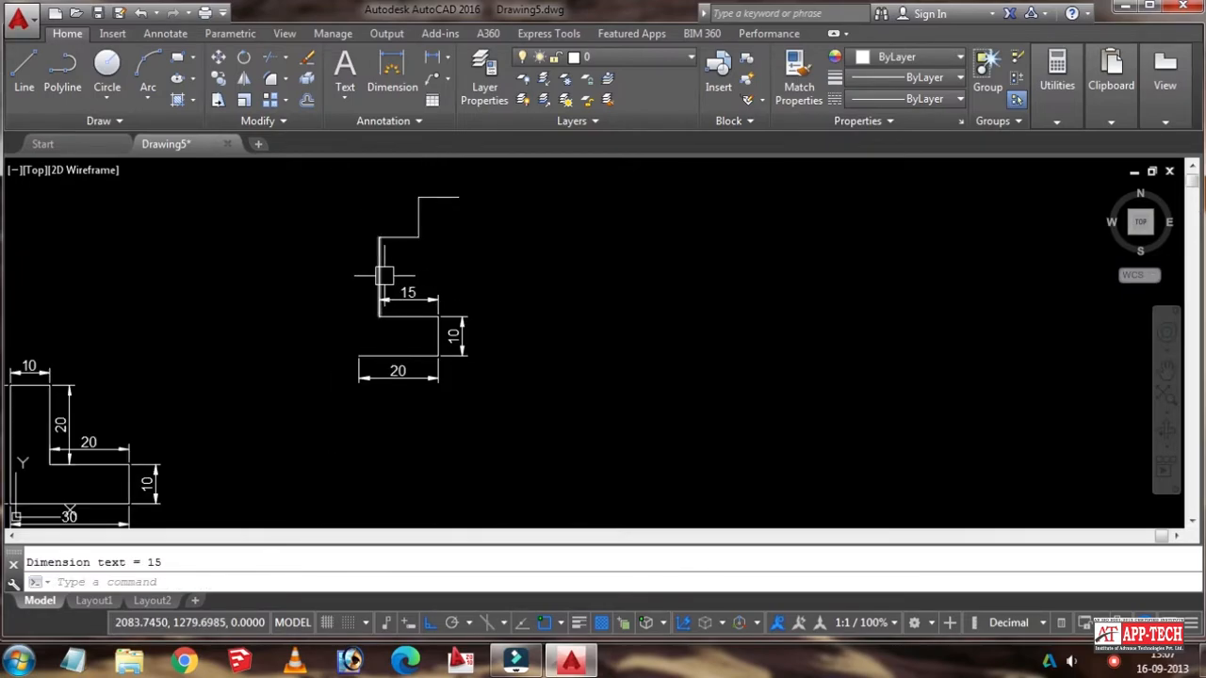
{"action": "scroll", "coordinate": [386, 275], "scroll_direction": "up", "scroll_amount": 3}
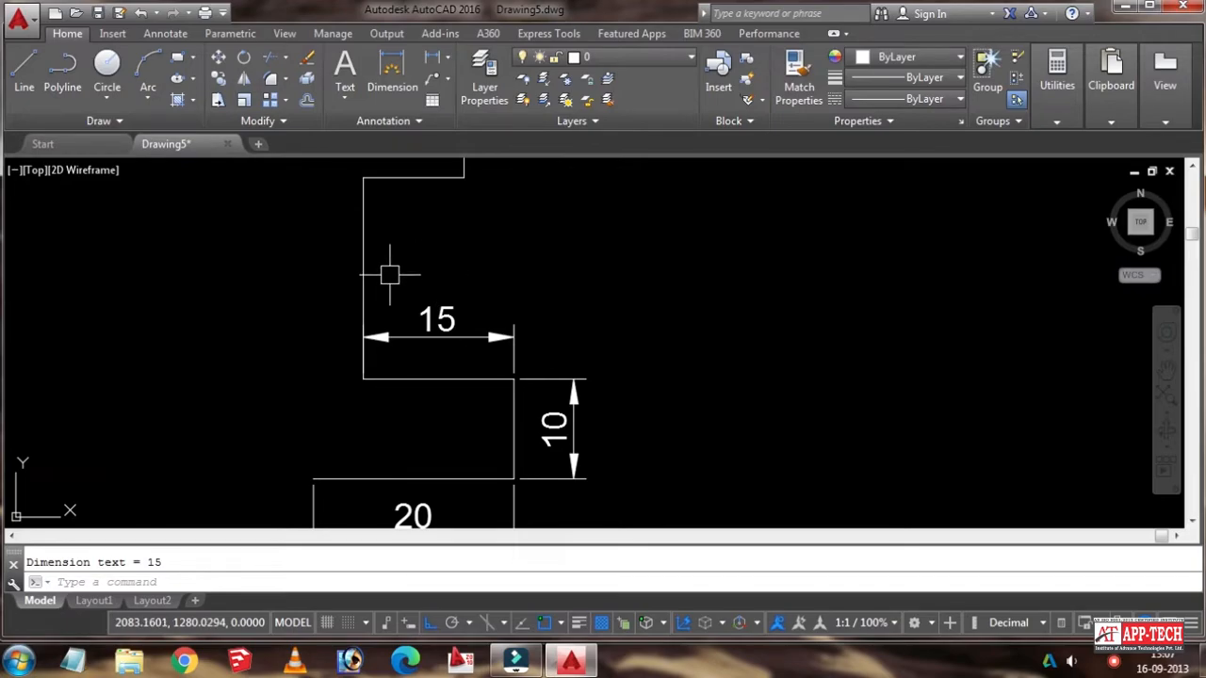
{"action": "key", "text": "F10"}
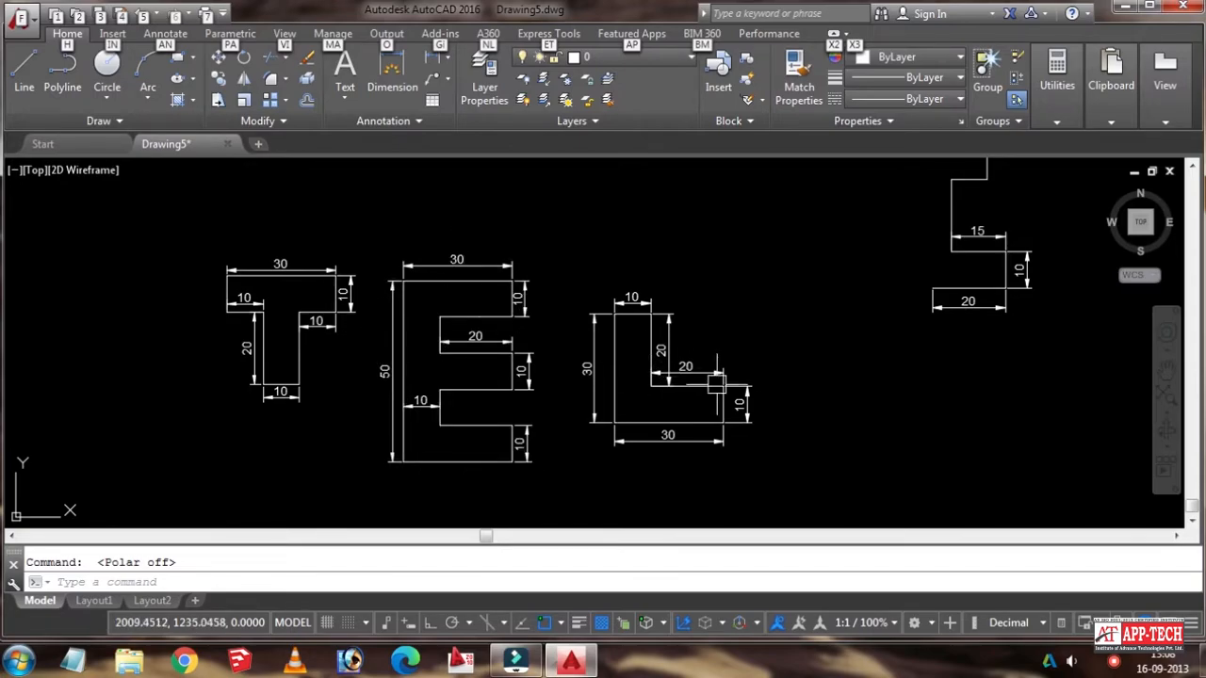
{"action": "scroll", "coordinate": [673, 425], "scroll_direction": "up", "scroll_amount": 4}
{"action": "scroll", "coordinate": [676, 421], "scroll_direction": "down", "scroll_amount": 4}
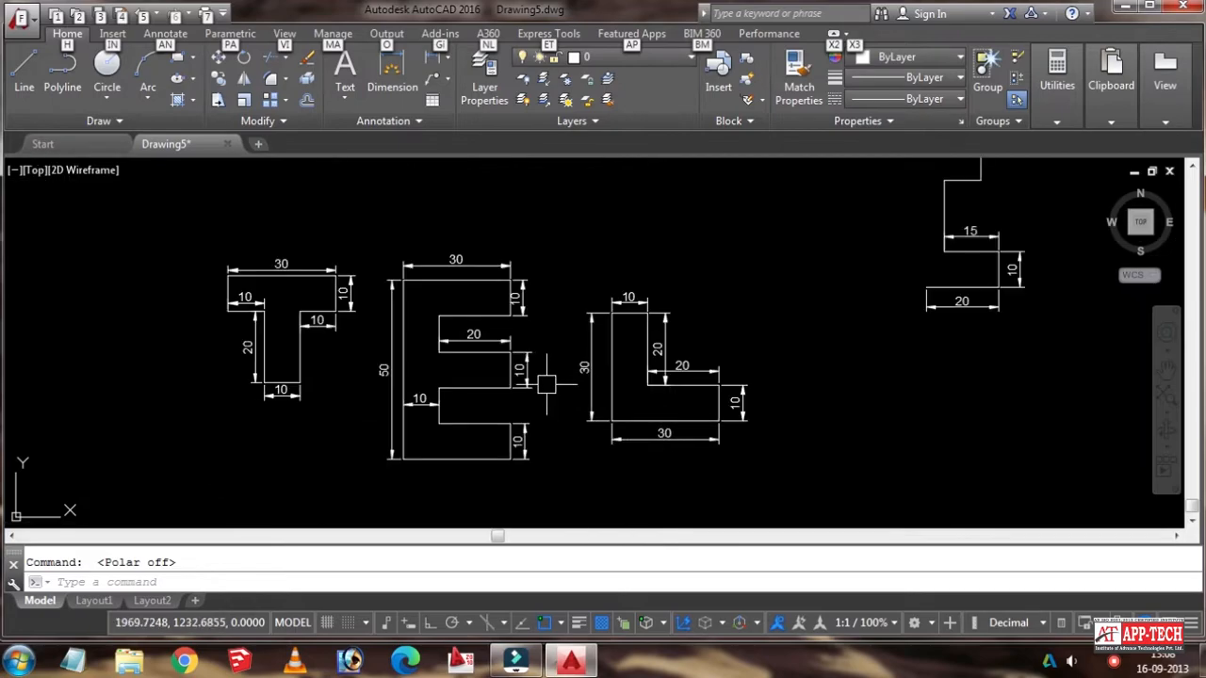
{"action": "mouse_move", "coordinate": [771, 388]}
{"action": "middle_mouse_down"}
{"action": "mouse_move", "coordinate": [556, 386]}
{"action": "mouse_move", "coordinate": [373, 327]}
{"action": "mouse_move", "coordinate": [138, 340]}
{"action": "mouse_move", "coordinate": [217, 335]}
{"action": "middle_mouse_up"}
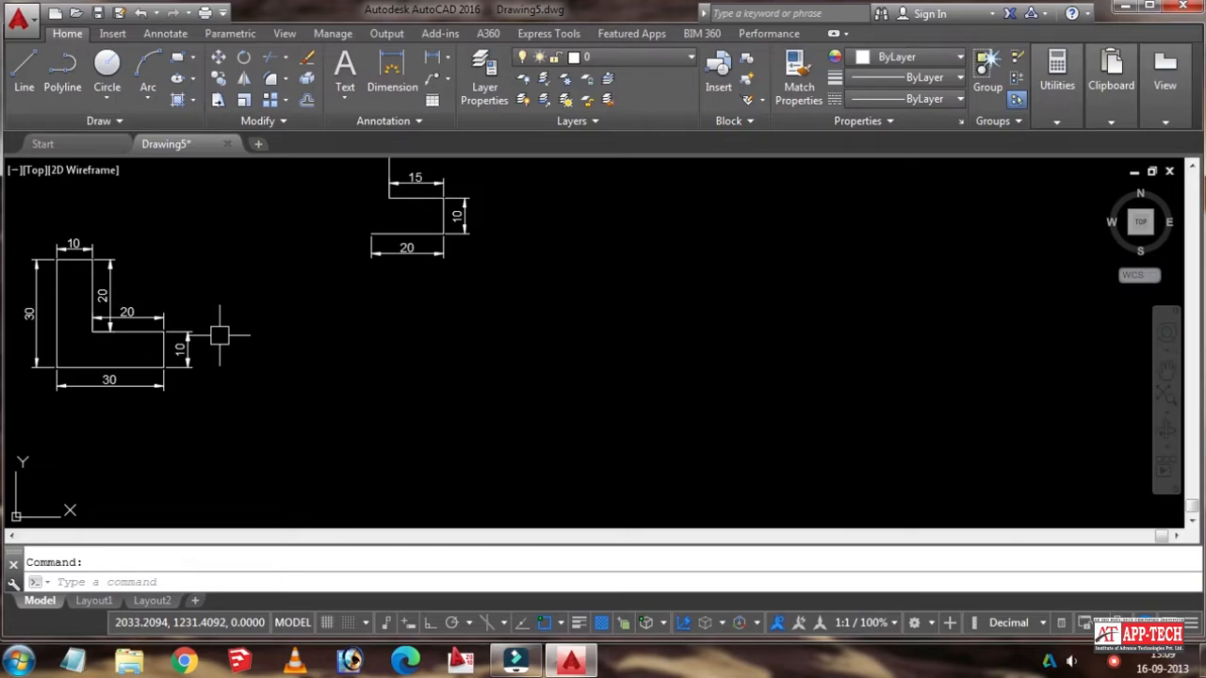
{"action": "key", "text": "Escape"}
Step: Start a line below the stepped outline with Ortho on and draw a 30-unit vertical segment downward
{"action": "type", "text": "L"}
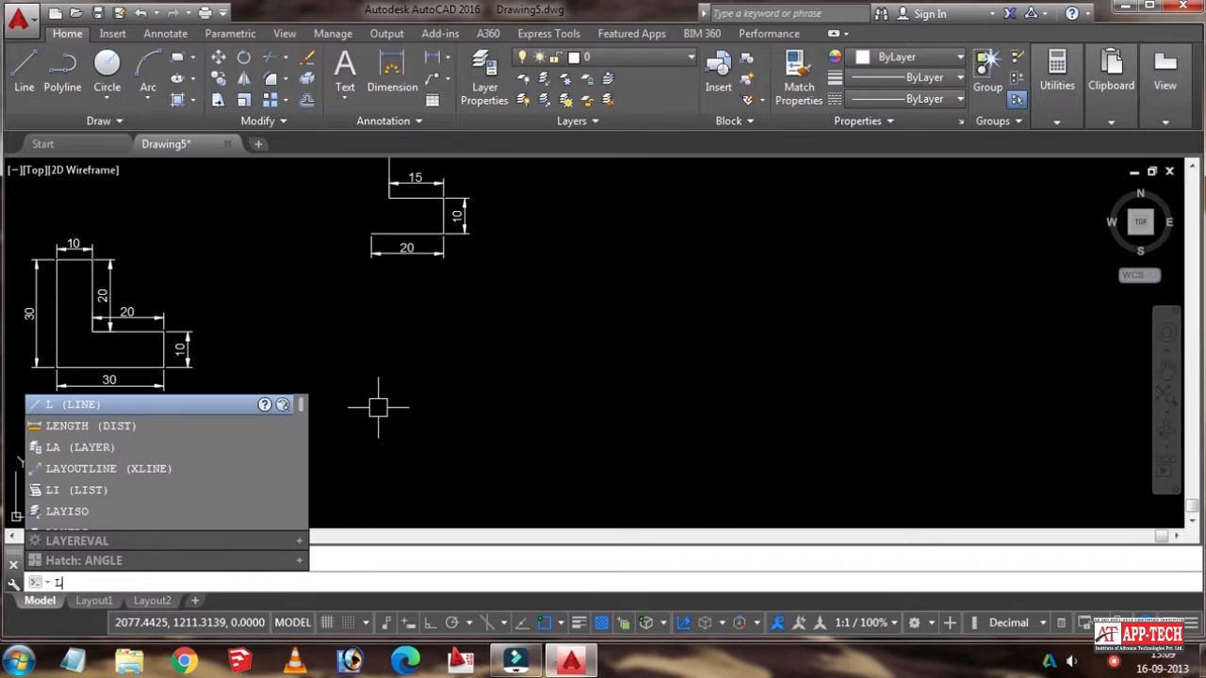
{"action": "key", "text": "Return"}
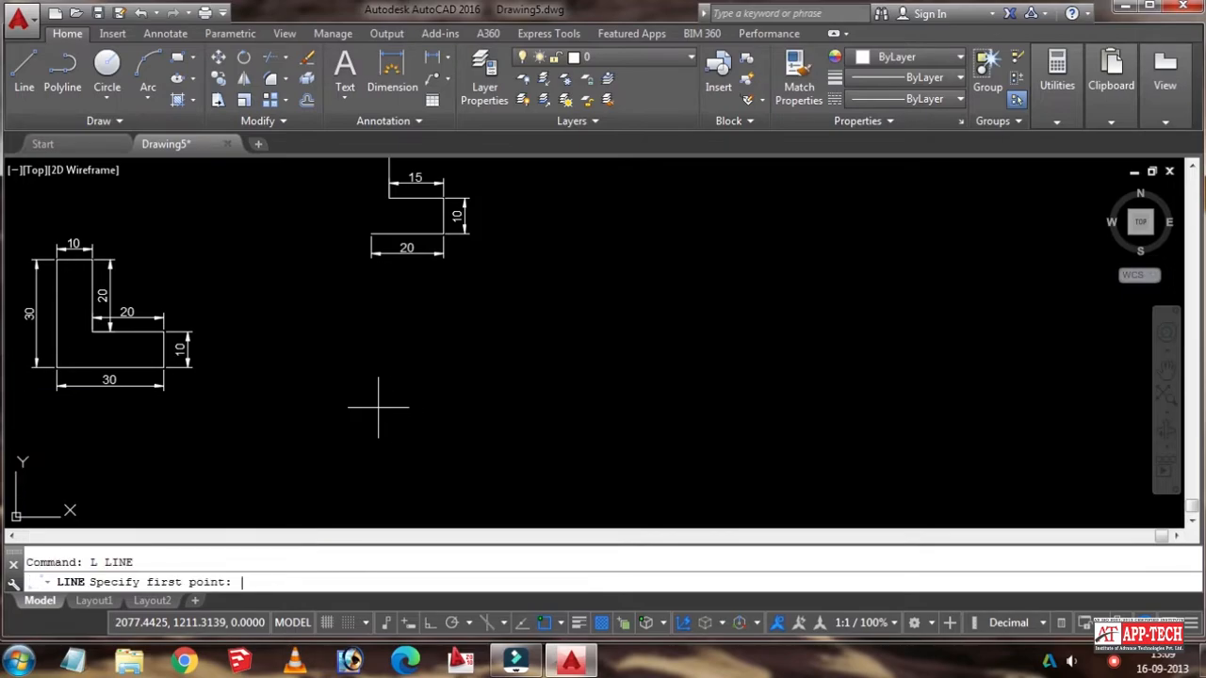
{"action": "left_click", "coordinate": [395, 344]}
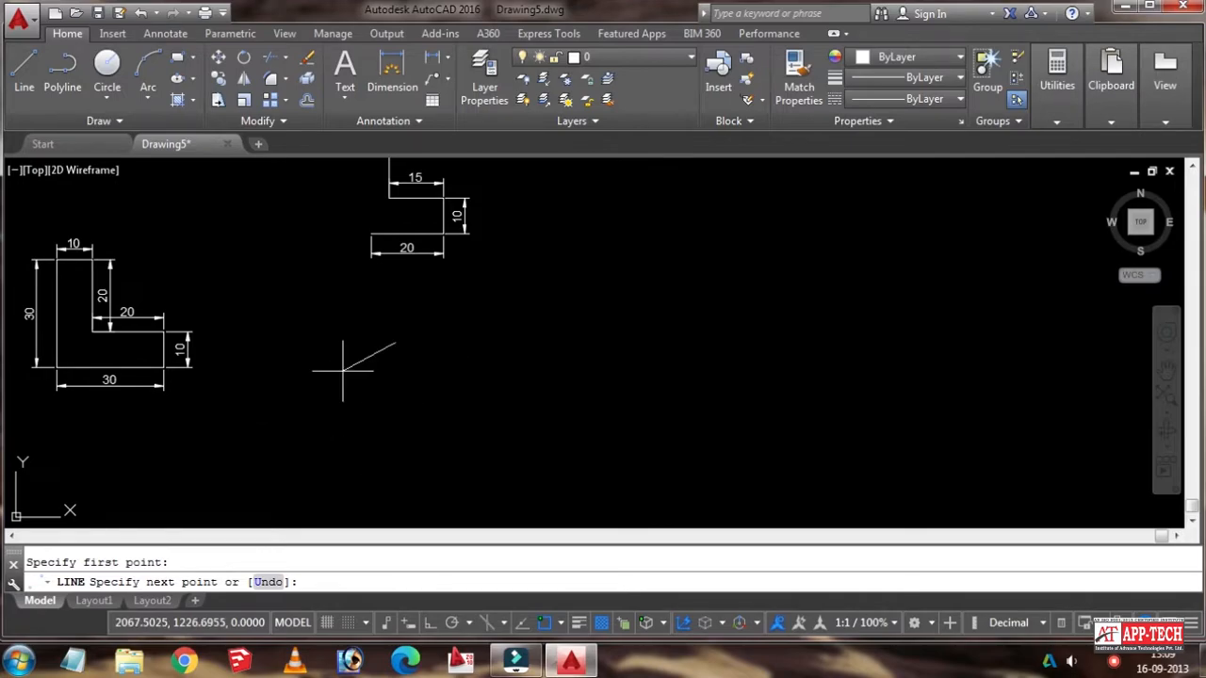
{"action": "key", "text": "F8"}
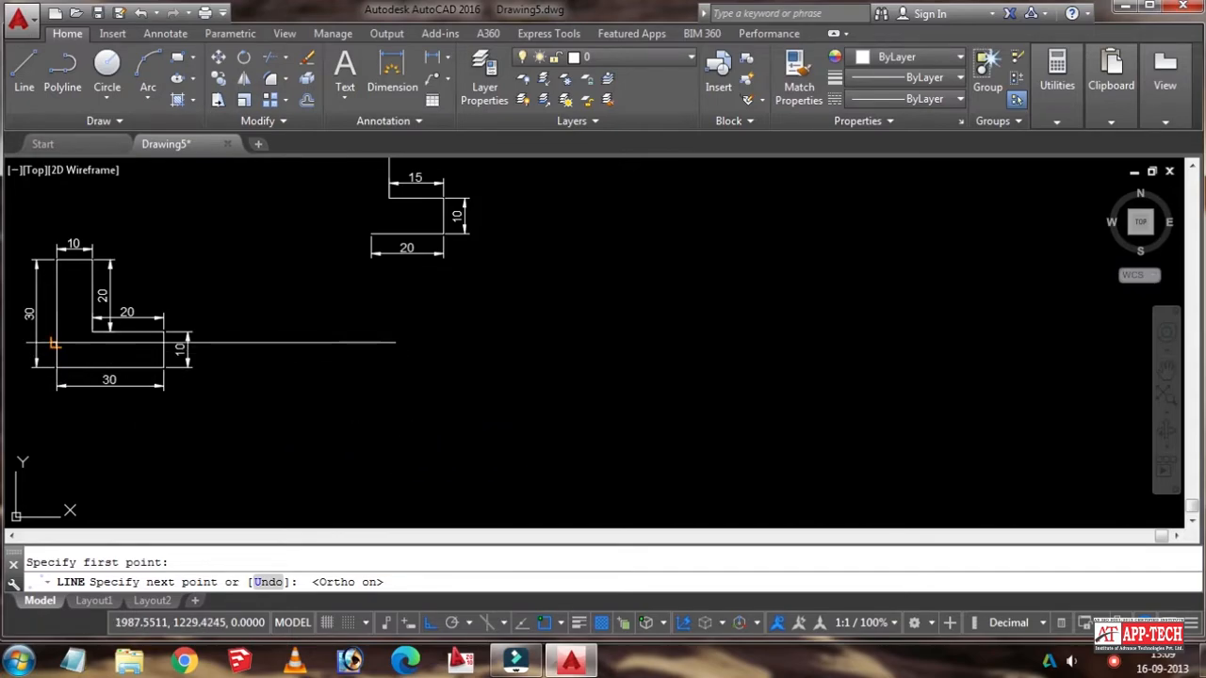
{"action": "scroll", "coordinate": [189, 320], "scroll_direction": "up", "scroll_amount": 5}
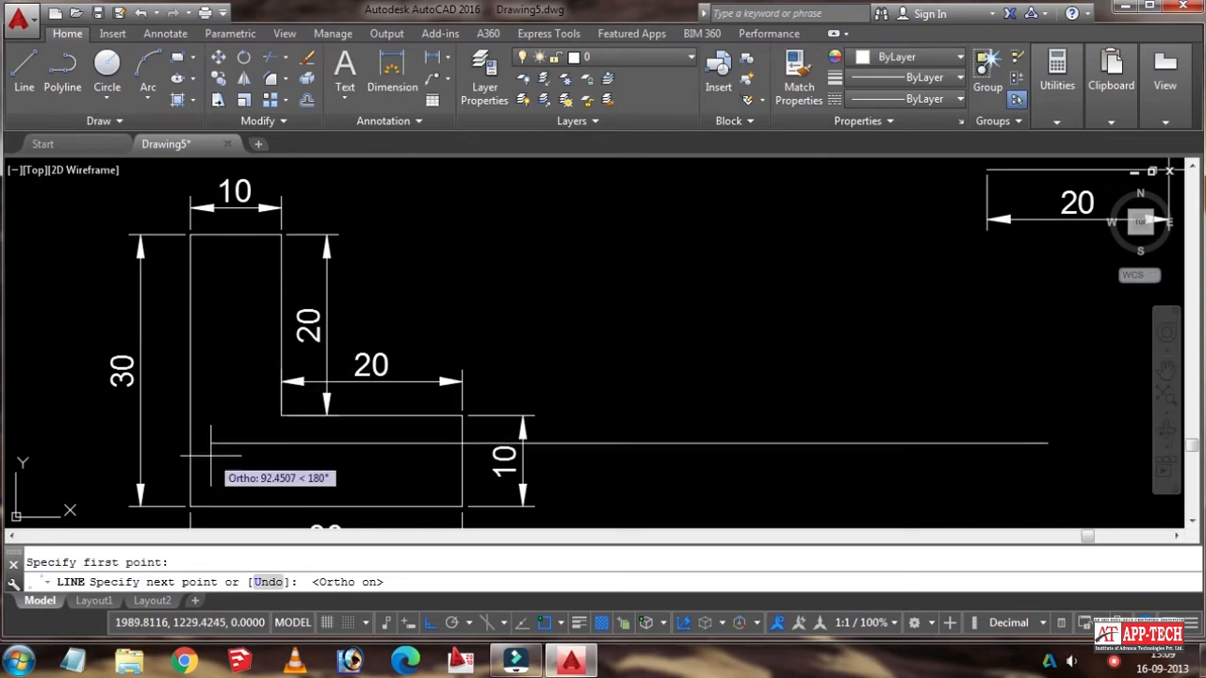
{"action": "scroll", "coordinate": [377, 377], "scroll_direction": "down", "scroll_amount": 5}
{"action": "middle_click_drag", "start_coordinate": [417, 399], "coordinate": [446, 368]}
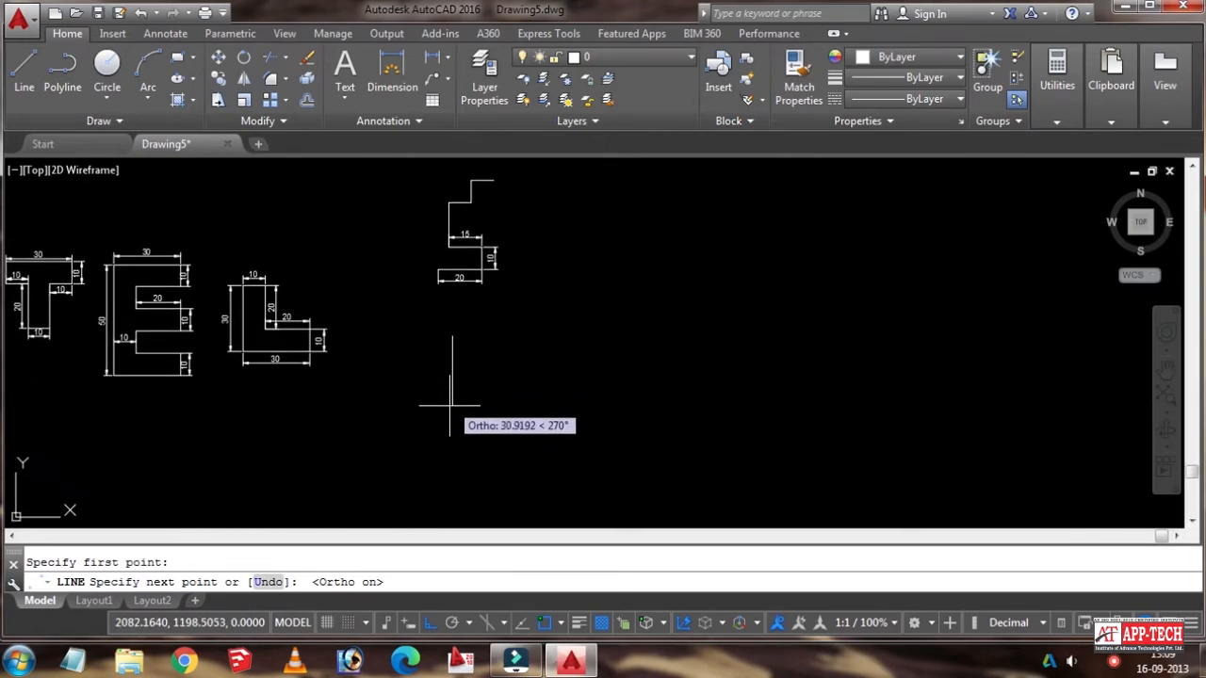
{"action": "type", "text": "30"}
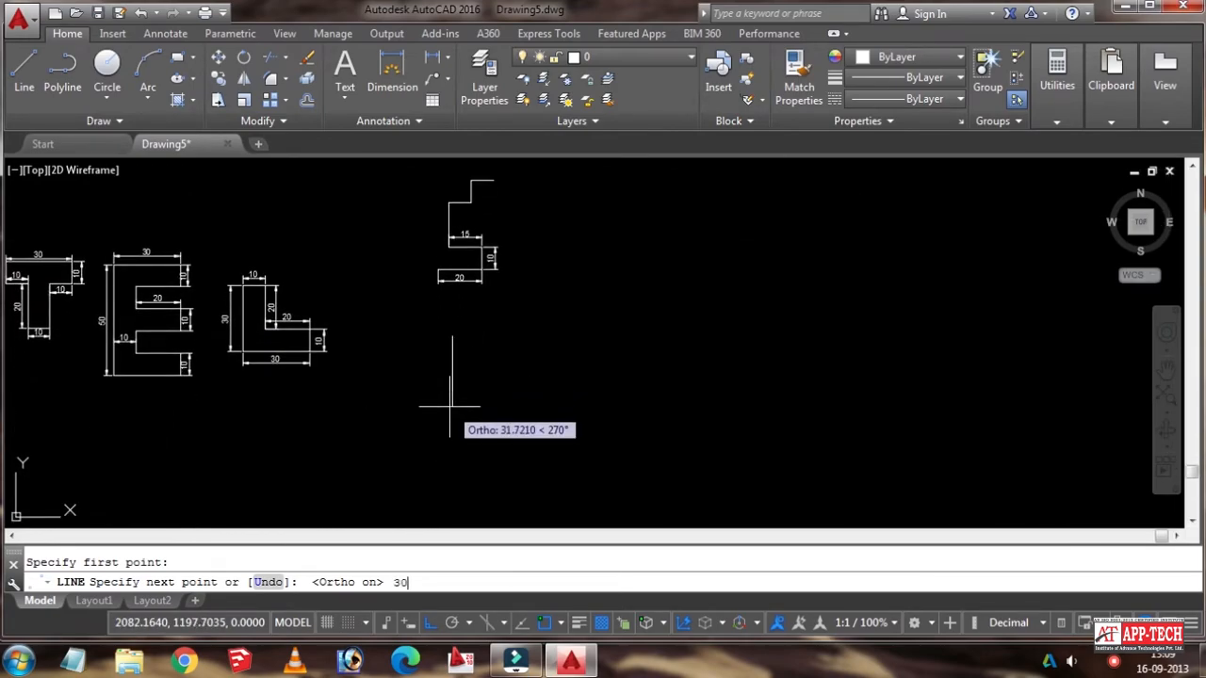
{"action": "key", "text": "Return"}
Step: Continue the line with a 30-unit horizontal segment to the right, matching the base of the dimensioned L
{"action": "scroll", "coordinate": [283, 356], "scroll_direction": "up", "scroll_amount": 5}
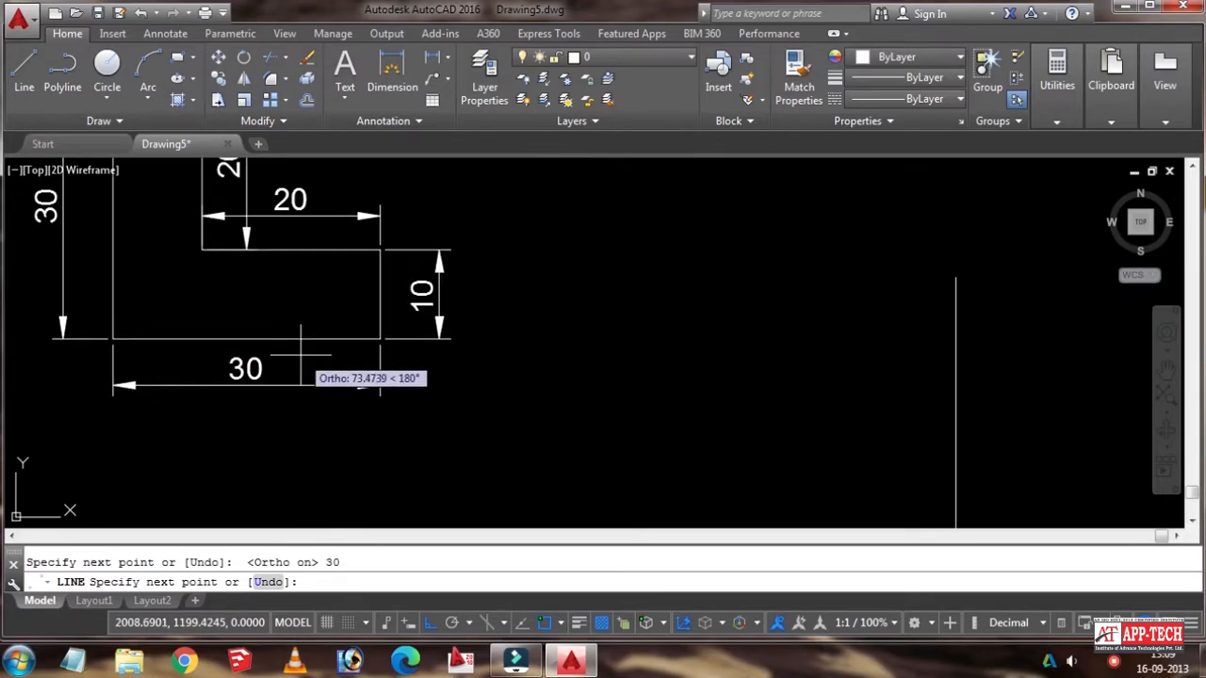
{"action": "scroll", "coordinate": [489, 377], "scroll_direction": "down", "scroll_amount": 5}
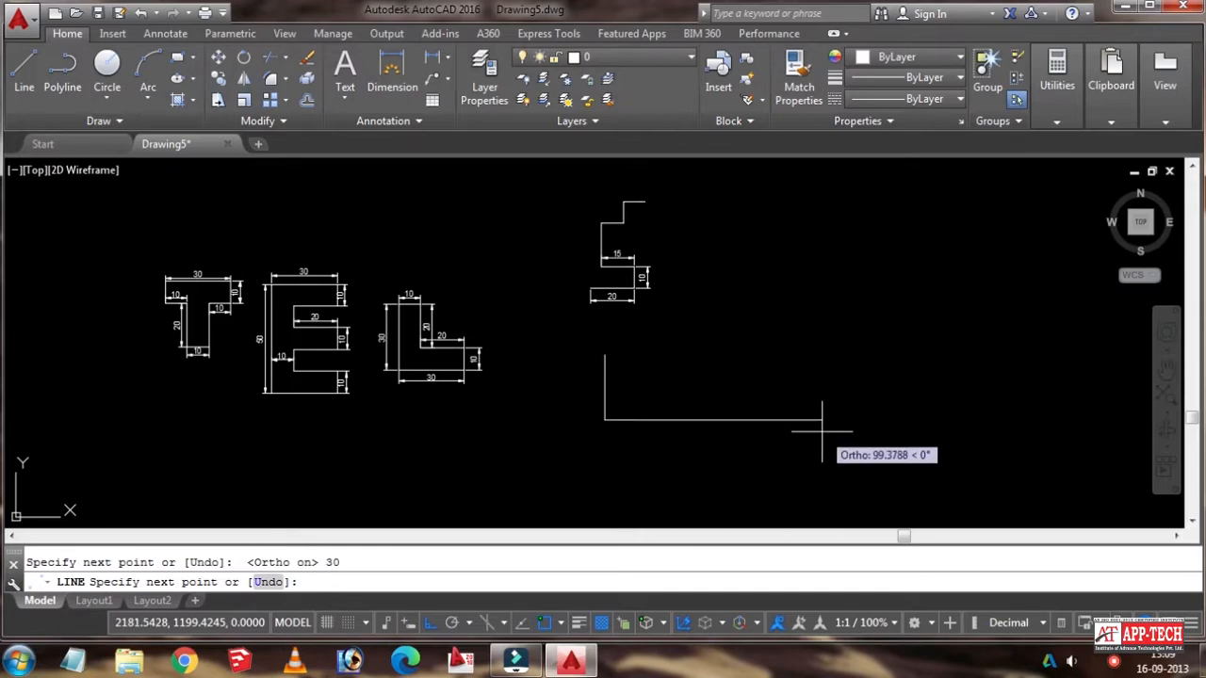
{"action": "type", "text": "30"}
{"action": "key", "text": "Return"}
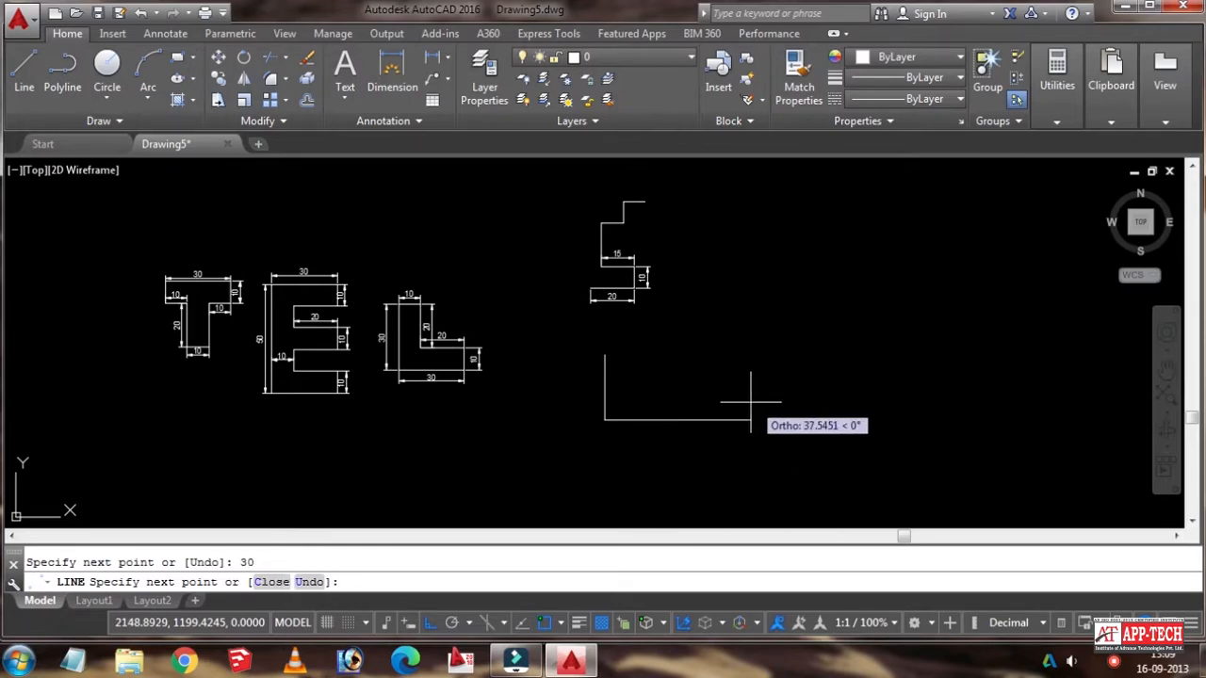
Step: Continue the line from the base's right end with a 10-unit vertical segment upward, matching the dimensioned L
{"action": "scroll", "coordinate": [673, 409], "scroll_direction": "up", "scroll_amount": 4}
{"action": "scroll", "coordinate": [675, 407], "scroll_direction": "down", "scroll_amount": 4}
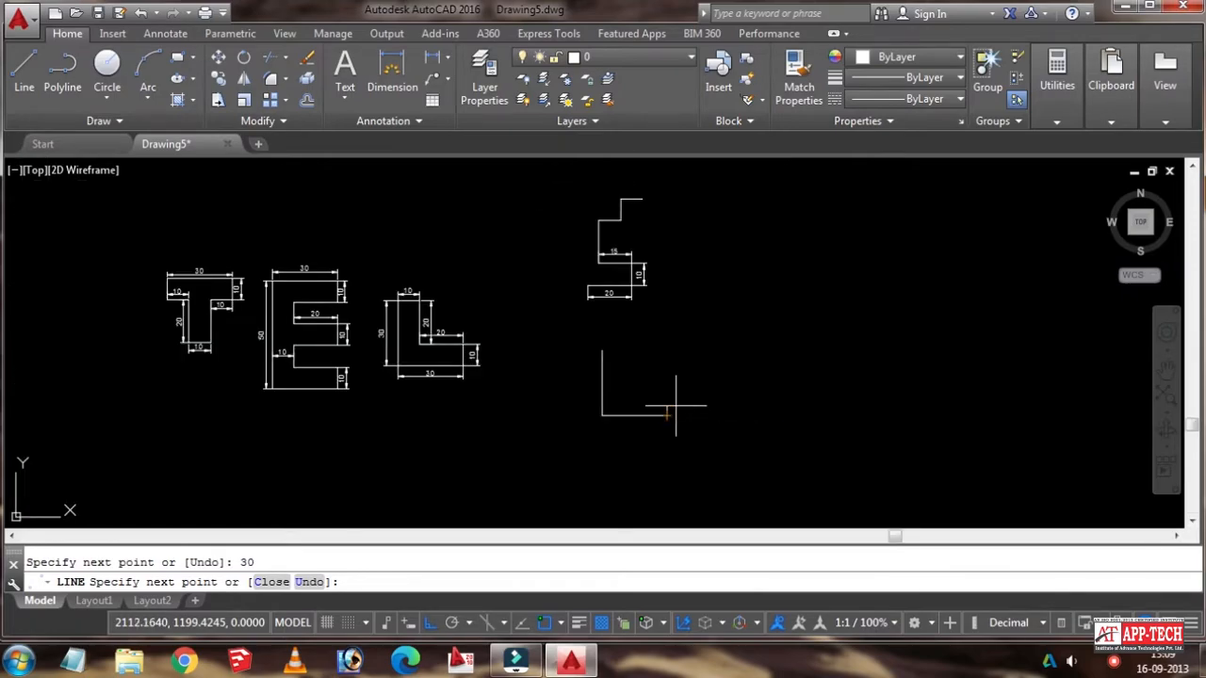
{"action": "scroll", "coordinate": [513, 356], "scroll_direction": "up", "scroll_amount": 3}
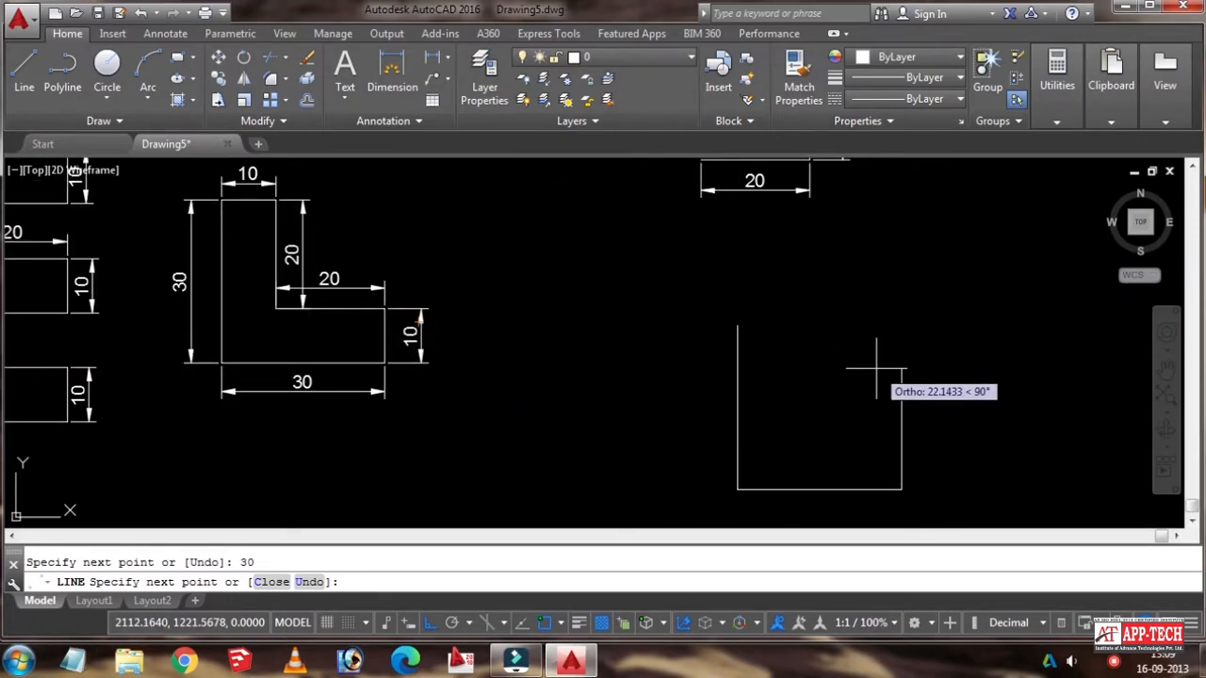
{"action": "type", "text": "10"}
{"action": "key", "text": "Return"}
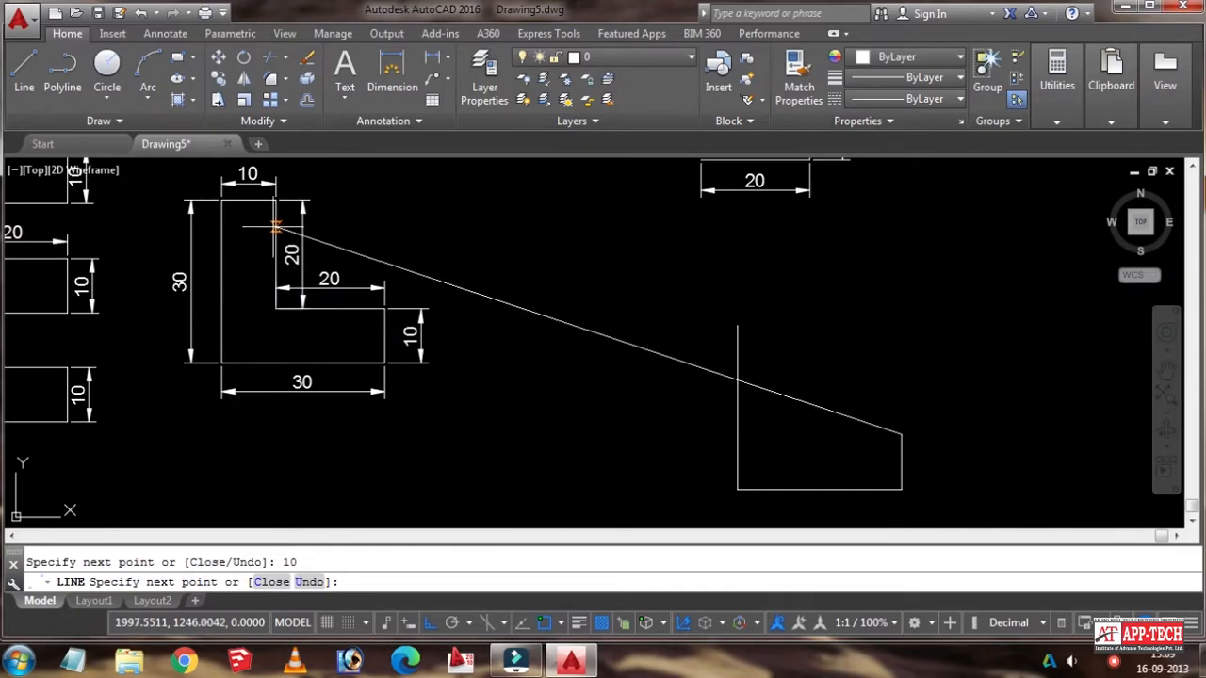
Step: Add a 20-unit horizontal segment to the left and a 20-unit vertical segment upward to form the L's inner corner
{"action": "middle_click_drag", "start_coordinate": [761, 421], "coordinate": [613, 375]}
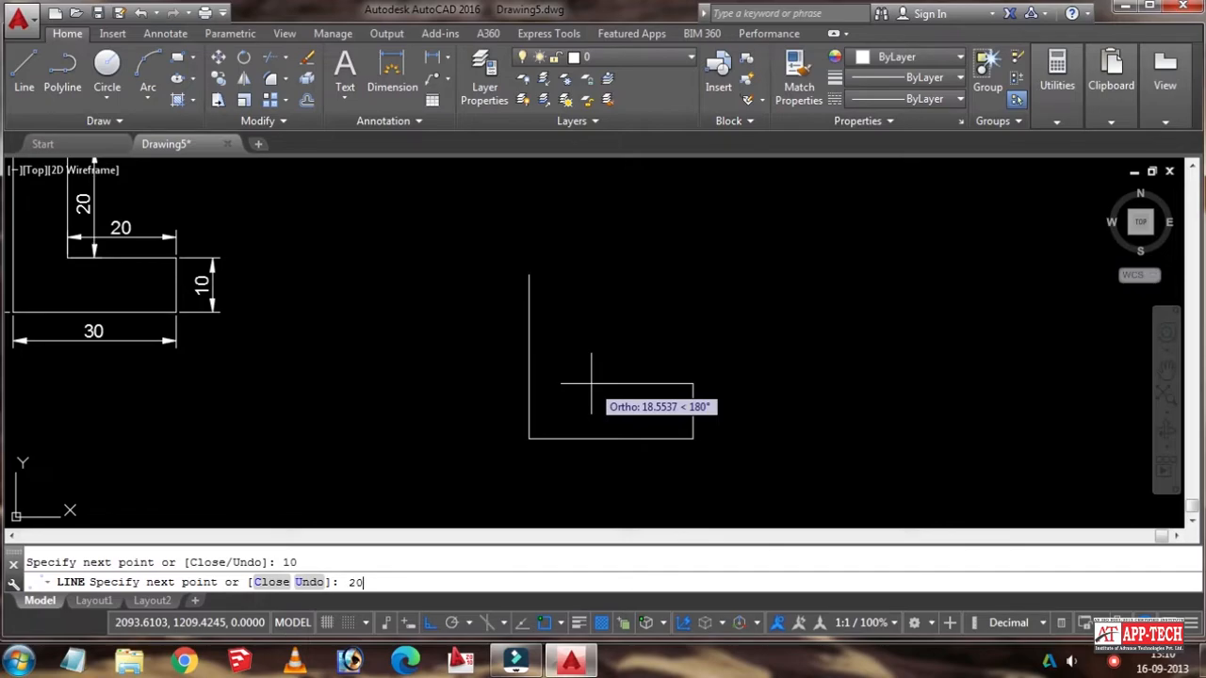
{"action": "key", "text": "Return"}
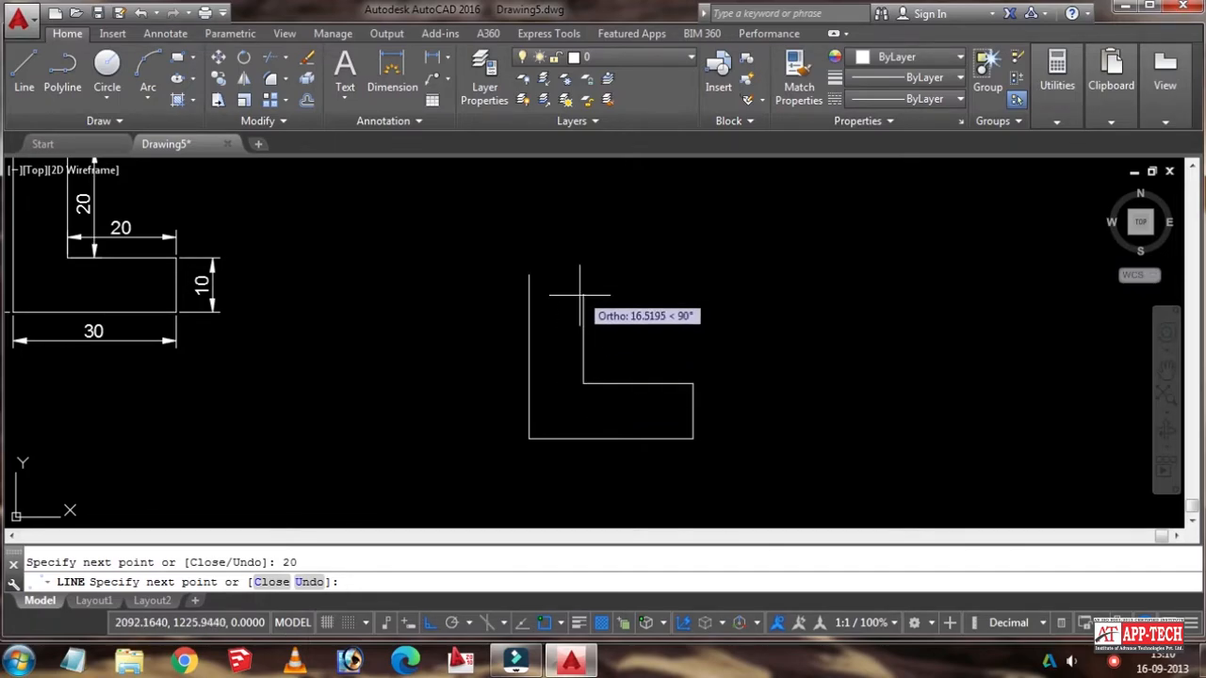
{"action": "scroll", "coordinate": [580, 293], "scroll_direction": "down", "scroll_amount": 3}
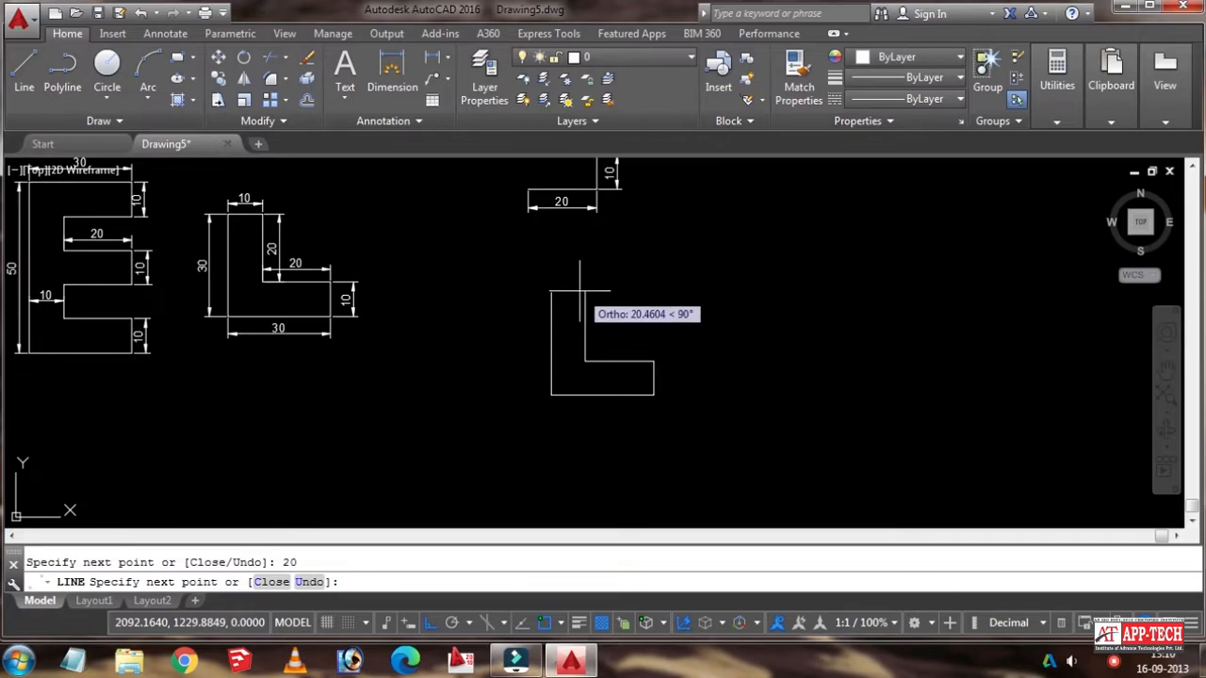
{"action": "key", "text": "Return"}
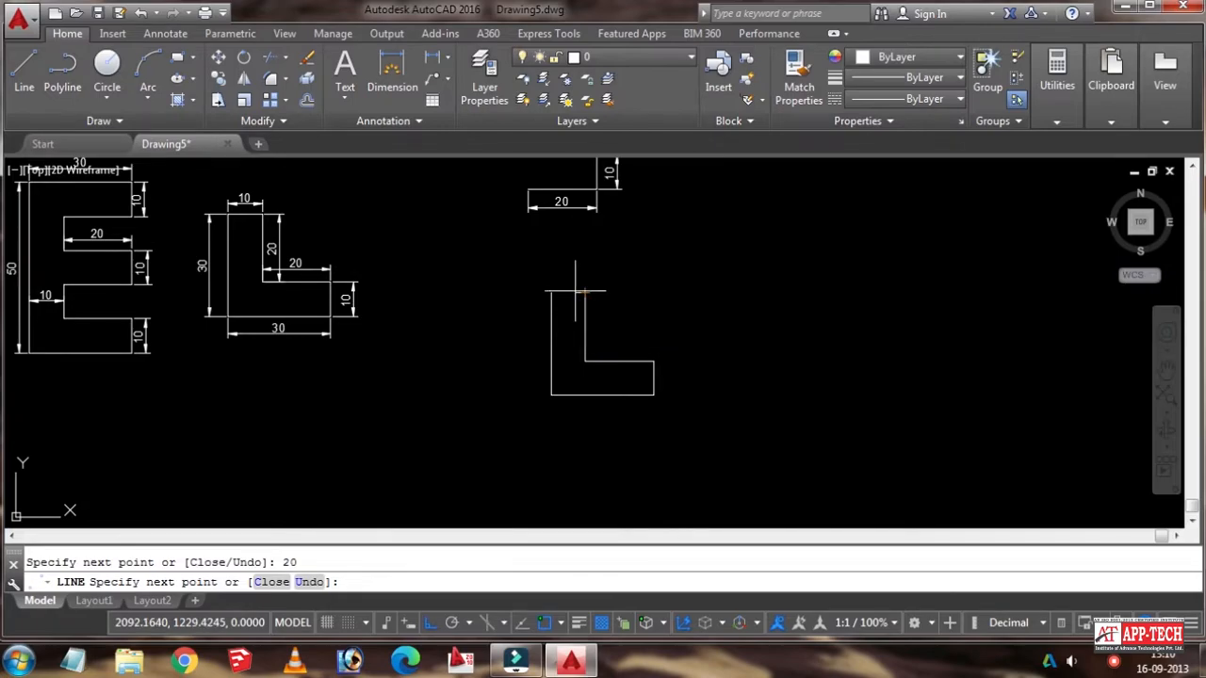
Step: Close the L outline with a 10-unit segment leftward to the starting point and end the Line command
{"action": "scroll", "coordinate": [575, 290], "scroll_direction": "up", "scroll_amount": 3}
{"action": "scroll", "coordinate": [558, 277], "scroll_direction": "down", "scroll_amount": 4}
{"action": "scroll", "coordinate": [484, 277], "scroll_direction": "up", "scroll_amount": 5}
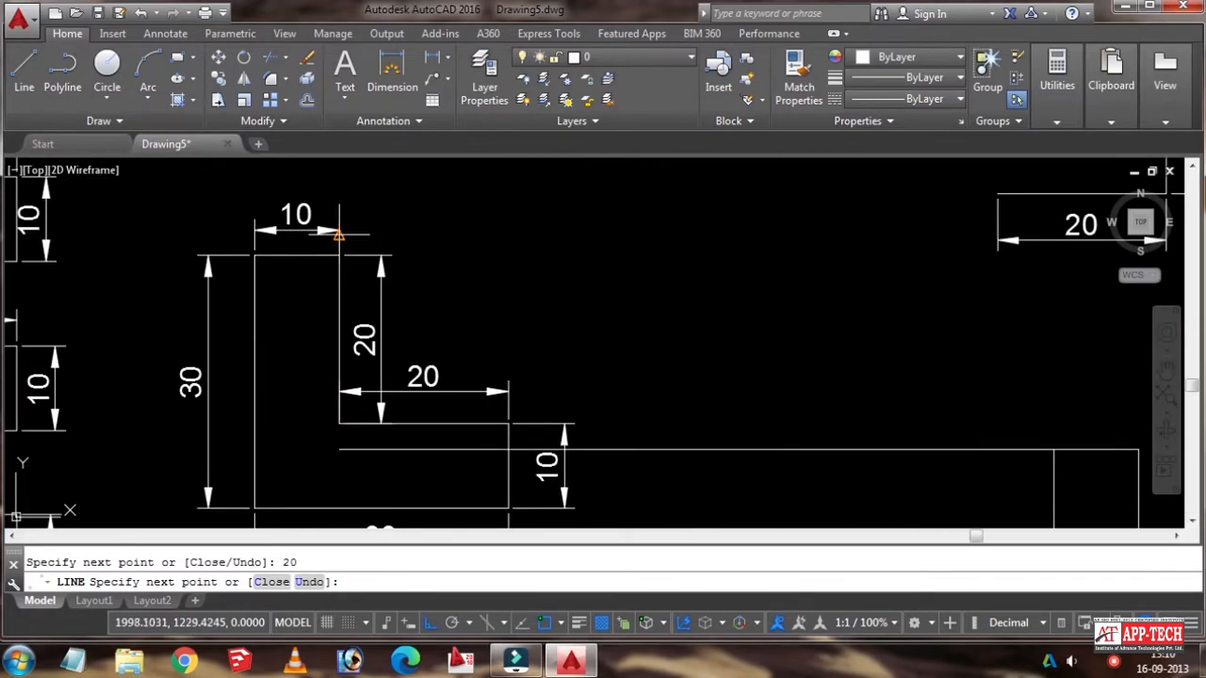
{"action": "scroll", "coordinate": [726, 337], "scroll_direction": "down", "scroll_amount": 4}
{"action": "scroll", "coordinate": [741, 329], "scroll_direction": "up", "scroll_amount": 6}
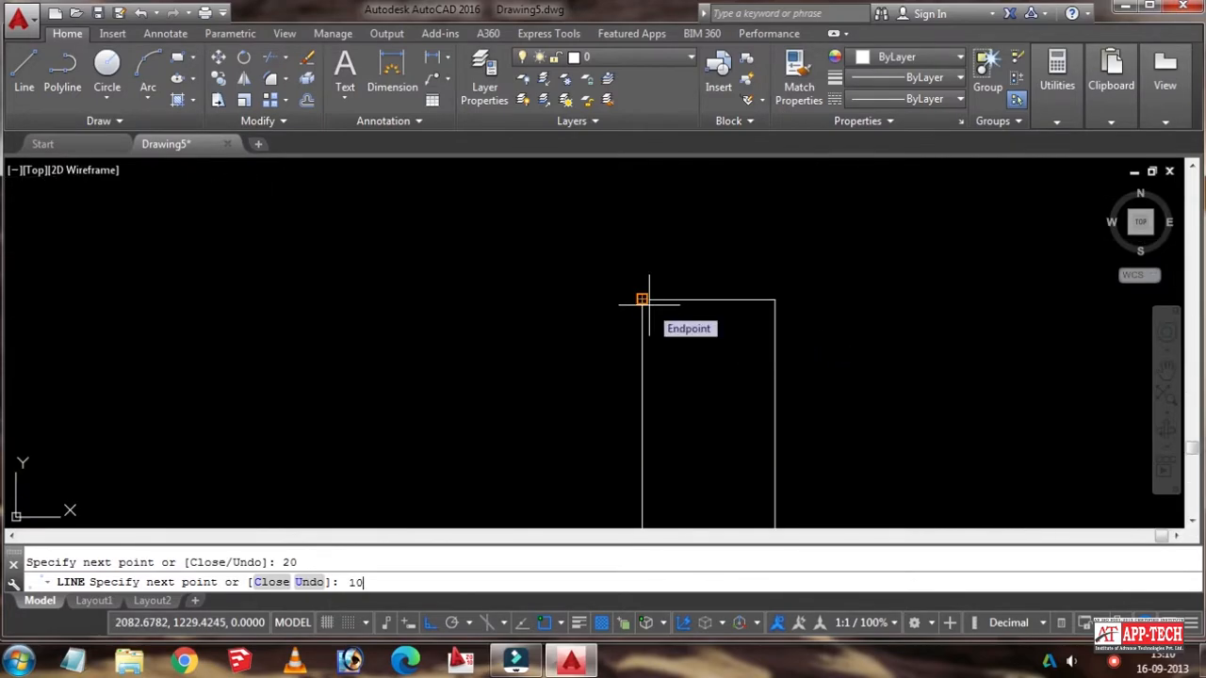
{"action": "key", "text": "Return"}
{"action": "scroll", "coordinate": [638, 351], "scroll_direction": "down", "scroll_amount": 4}
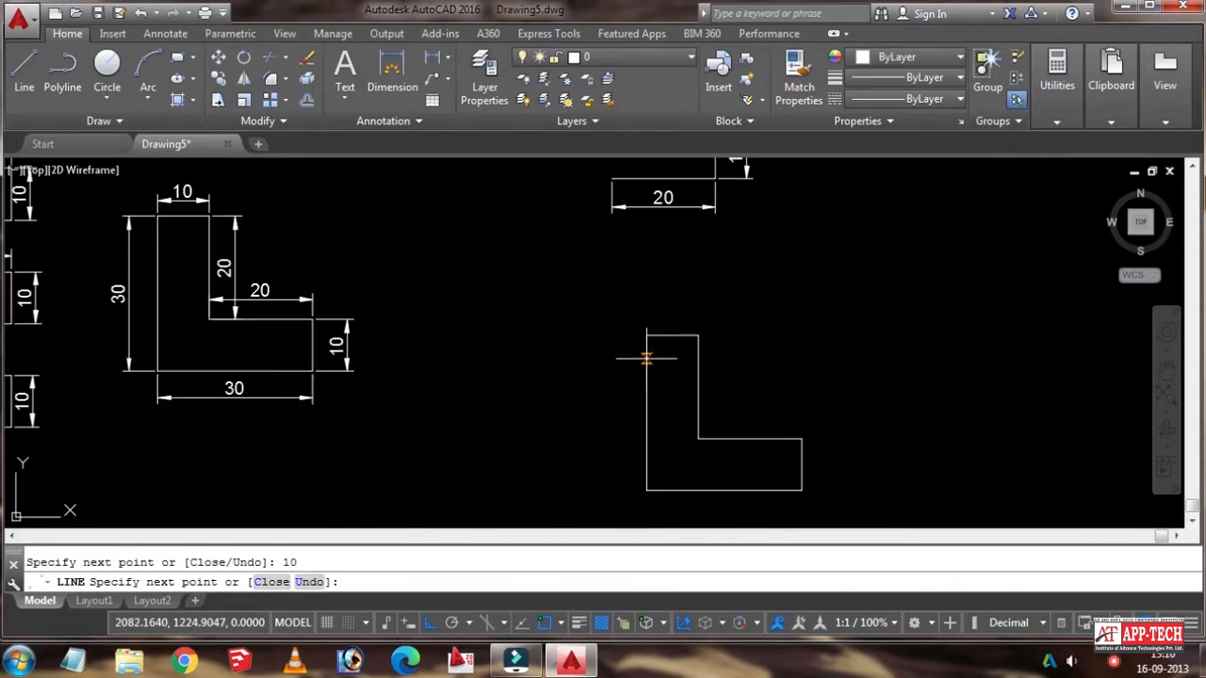
{"action": "scroll", "coordinate": [607, 300], "scroll_direction": "up", "scroll_amount": 5}
{"action": "scroll", "coordinate": [622, 292], "scroll_direction": "down", "scroll_amount": 3}
{"action": "scroll", "coordinate": [646, 301], "scroll_direction": "up", "scroll_amount": 4}
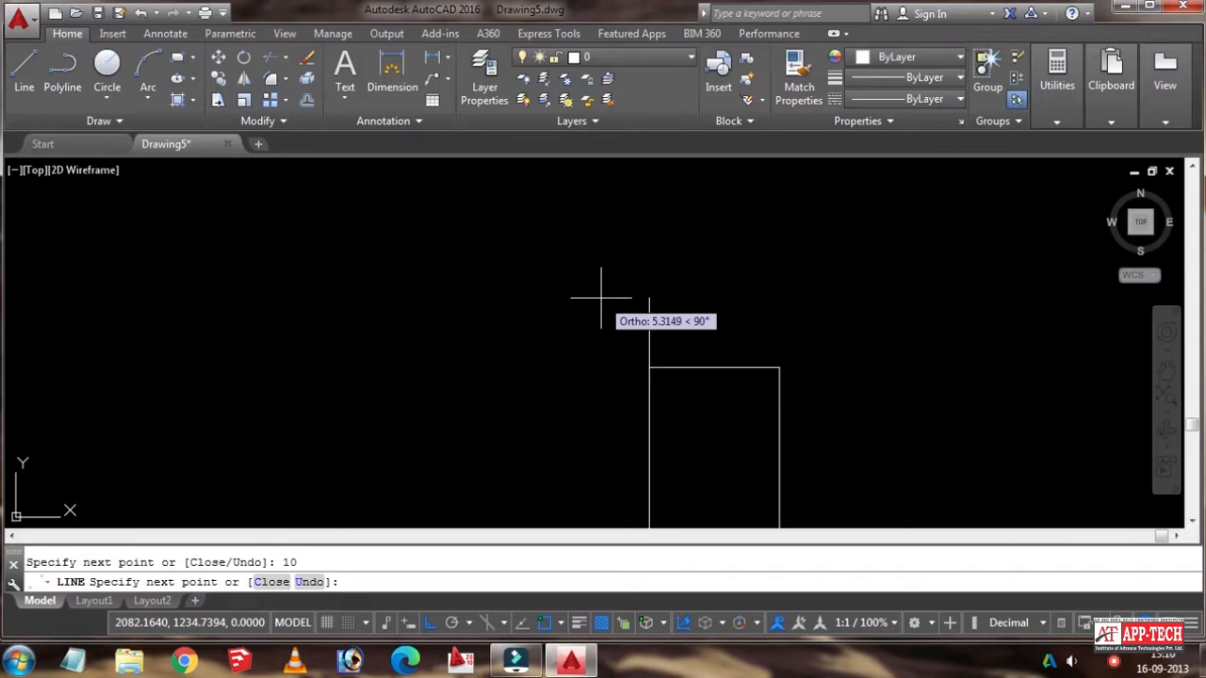
{"action": "key", "text": "Return"}
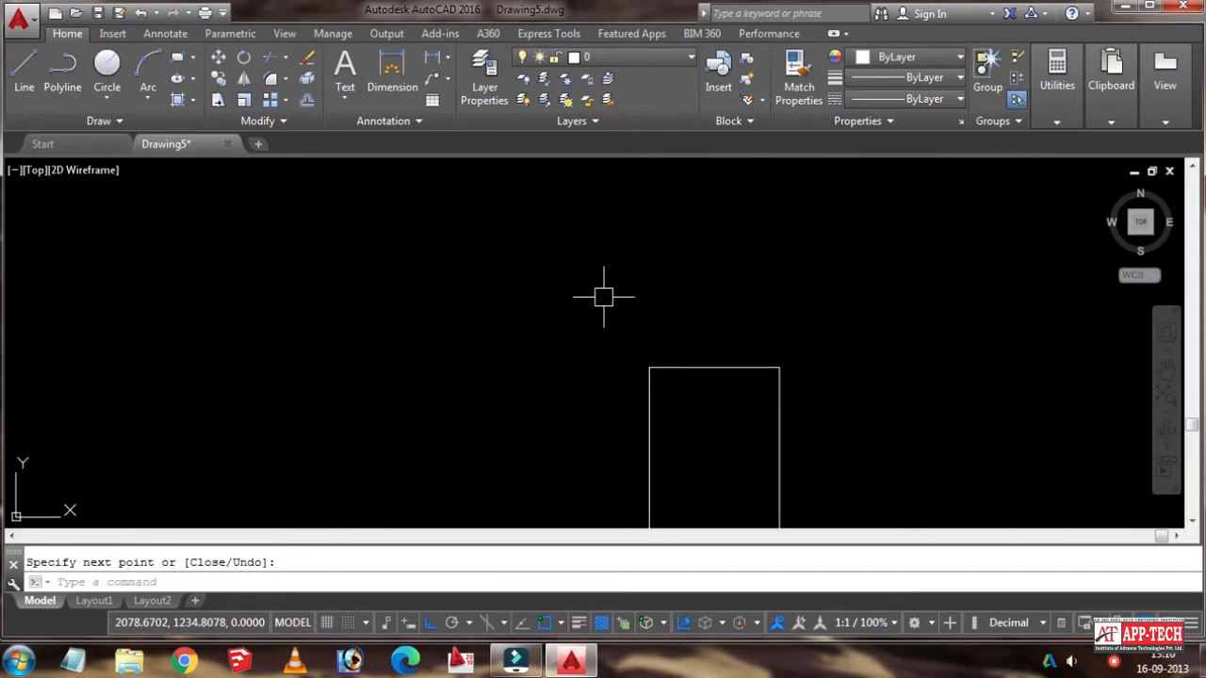
Step: Review the redrawn L against the dimensioned original, switching polar tracking on and back off
{"action": "scroll", "coordinate": [613, 297], "scroll_direction": "down", "scroll_amount": 6}
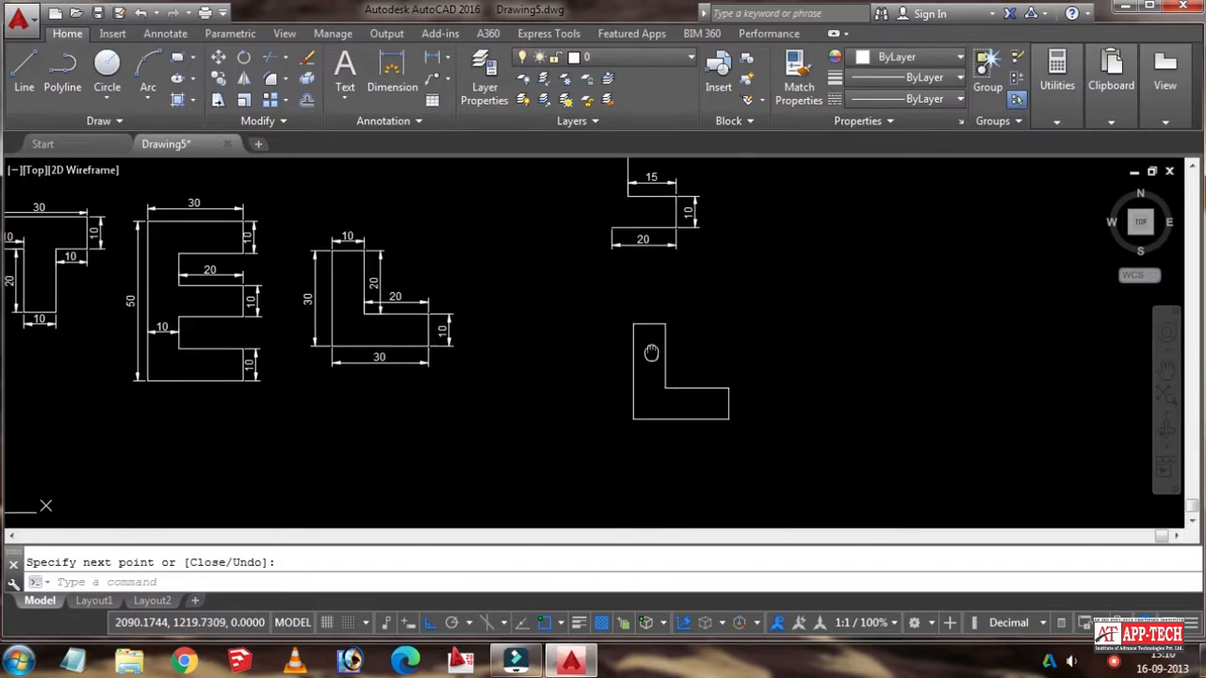
{"action": "scroll", "coordinate": [609, 337], "scroll_direction": "up", "scroll_amount": 2}
{"action": "scroll", "coordinate": [609, 336], "scroll_direction": "up", "scroll_amount": 2}
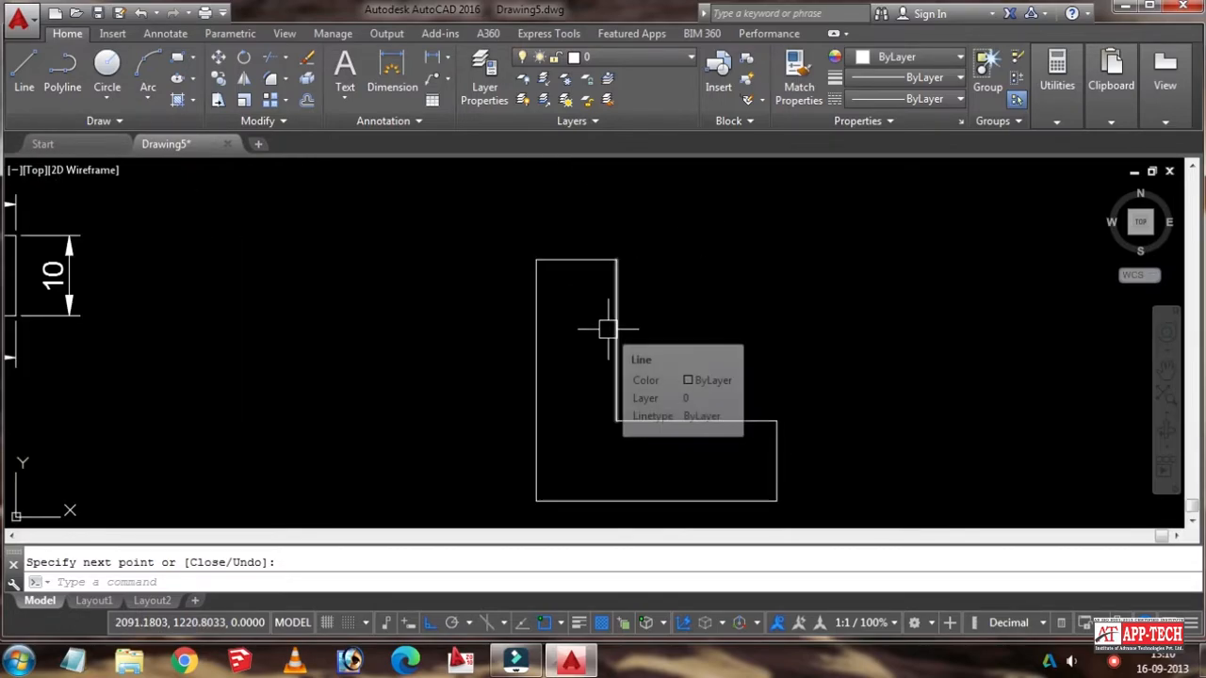
{"action": "scroll", "coordinate": [578, 340], "scroll_direction": "down", "scroll_amount": 4}
{"action": "key", "text": "F10"}
{"action": "key", "text": "F10"}
{"action": "scroll", "coordinate": [562, 339], "scroll_direction": "up", "scroll_amount": 2}
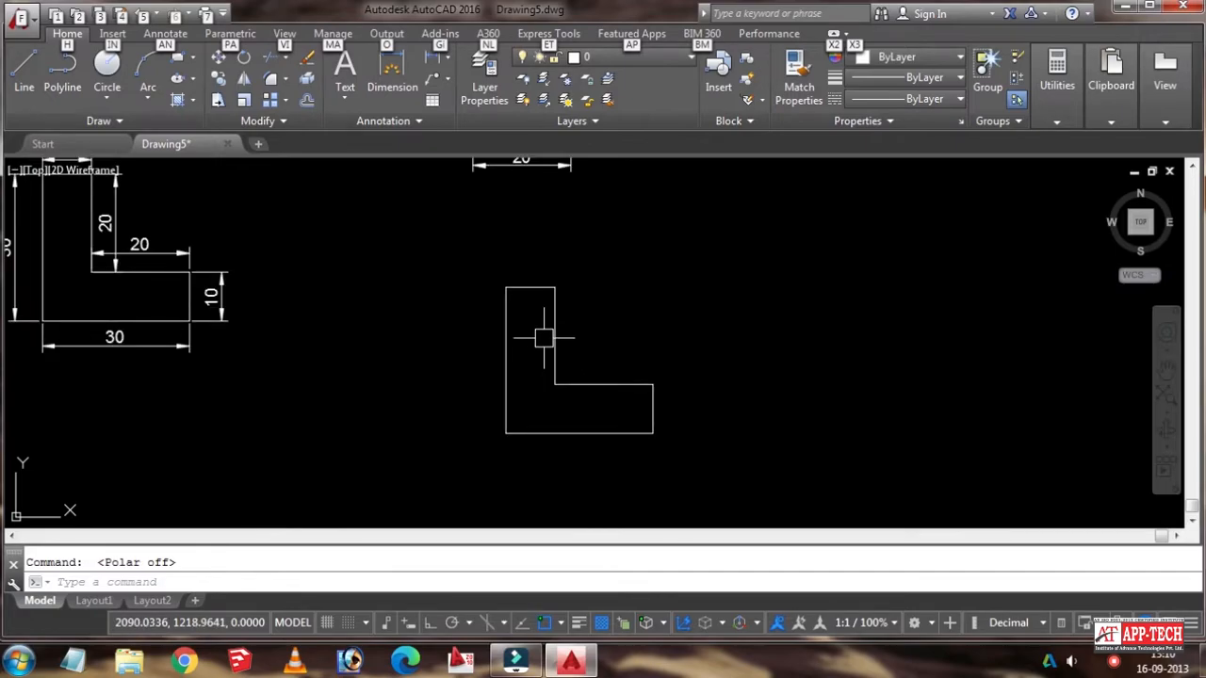
{"action": "middle_click_drag", "start_coordinate": [336, 335], "coordinate": [382, 371]}
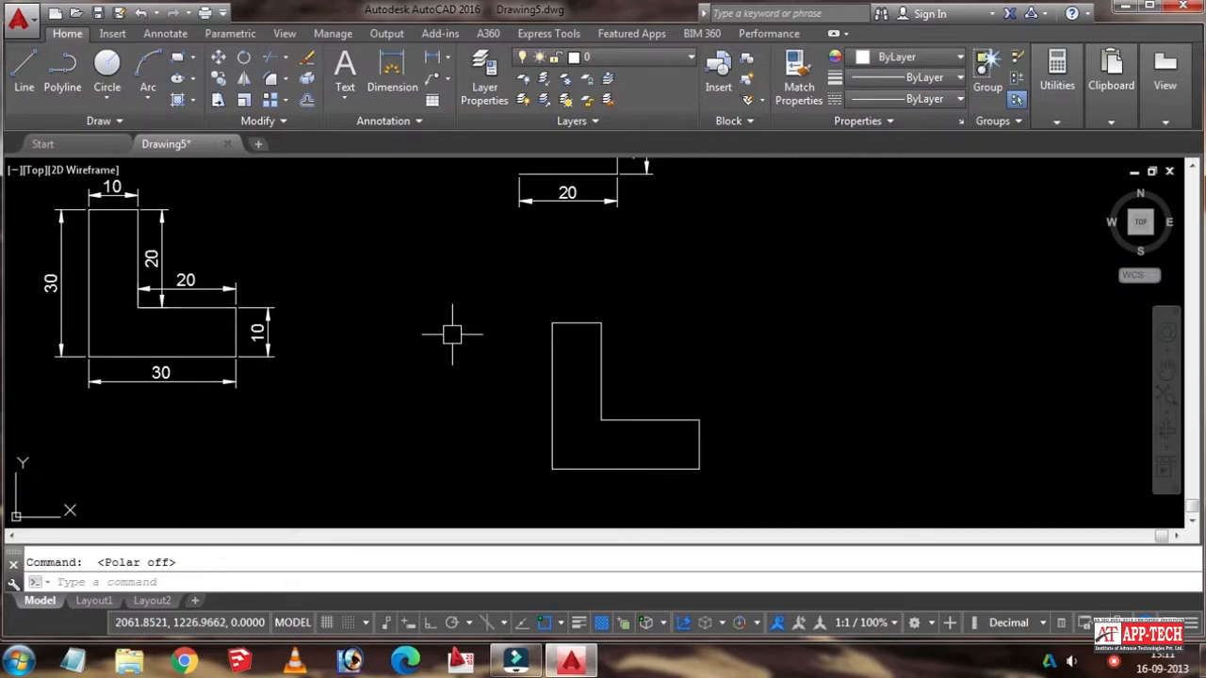
{"action": "middle_click_drag", "start_coordinate": [631, 373], "coordinate": [613, 356]}
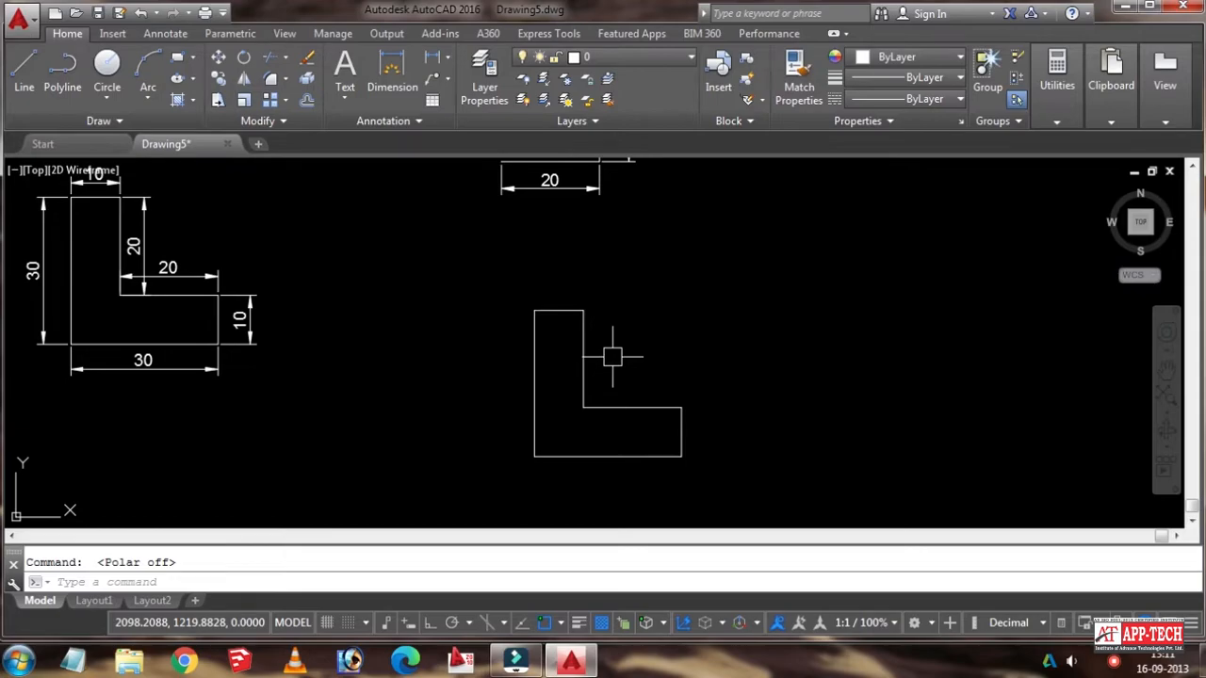
Step: Add a linear dimension to the top edge of the redrawn L, placing the dimension line above it
{"action": "key", "text": "Return"}
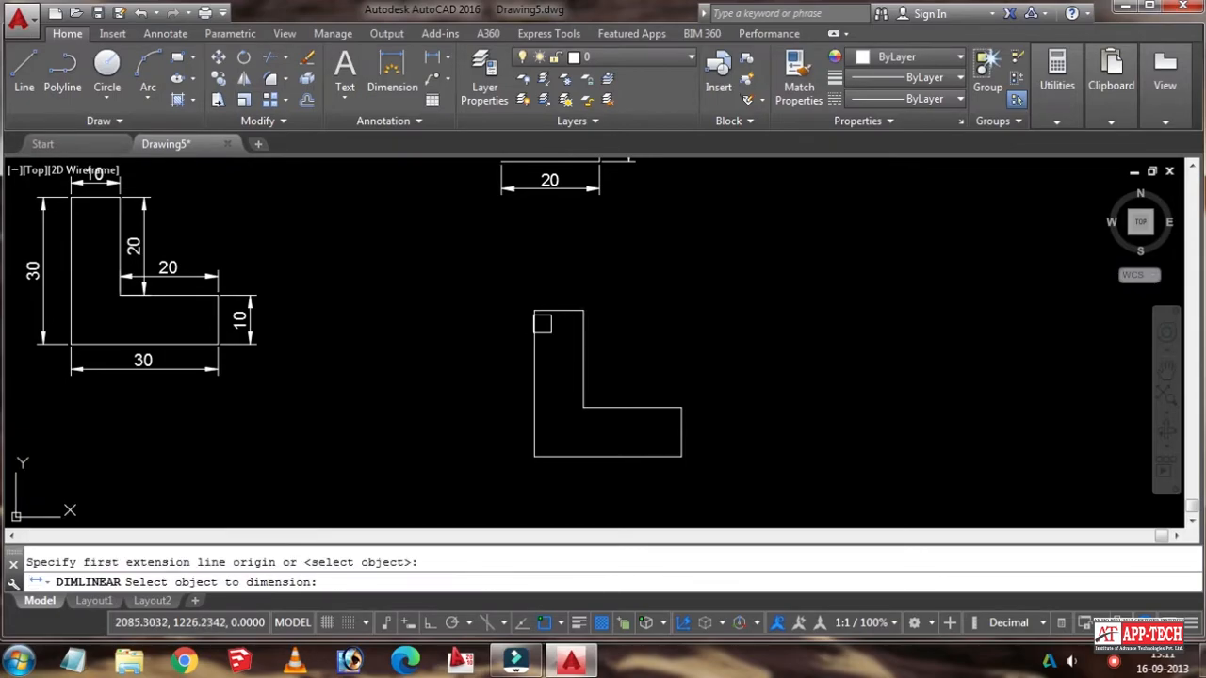
{"action": "left_click", "coordinate": [549, 311]}
{"action": "scroll", "coordinate": [552, 295], "scroll_direction": "up", "scroll_amount": 2}
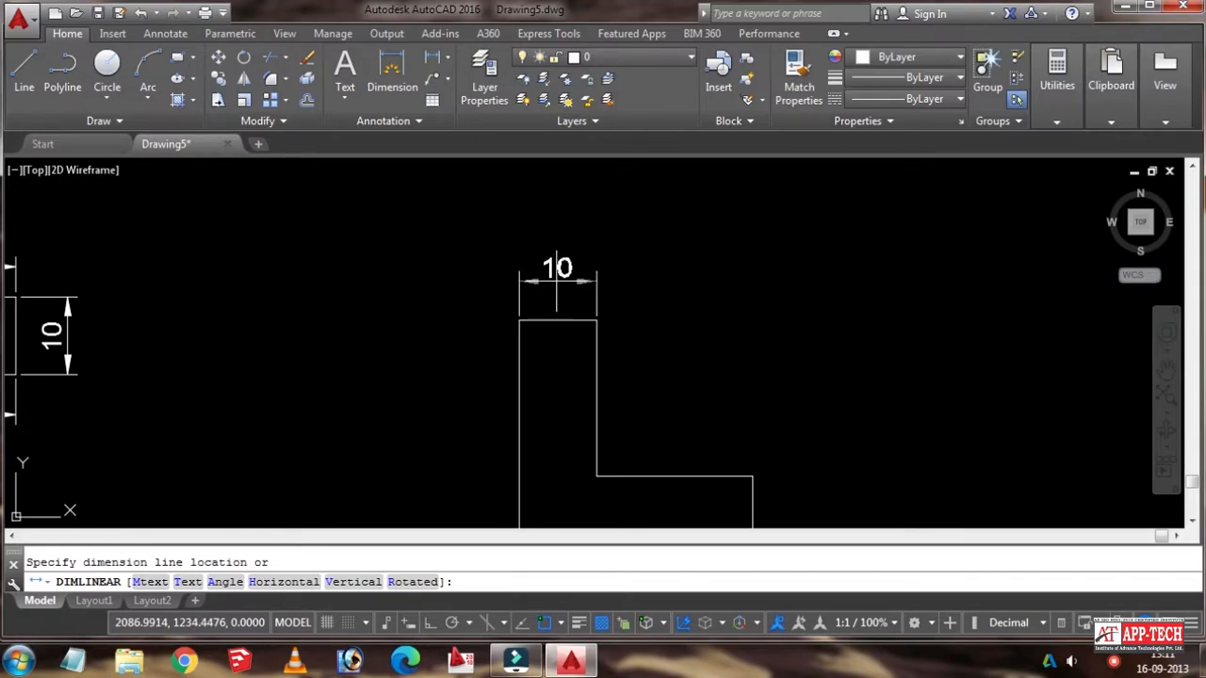
{"action": "left_click", "coordinate": [557, 280]}
{"action": "scroll", "coordinate": [512, 294], "scroll_direction": "down", "scroll_amount": 2}
{"action": "middle_click_drag", "start_coordinate": [512, 309], "coordinate": [565, 353]}
Step: Add a linear dimension to the left vertical edge of the redrawn L, placing it outside the shape
{"action": "type", "text": "dli"}
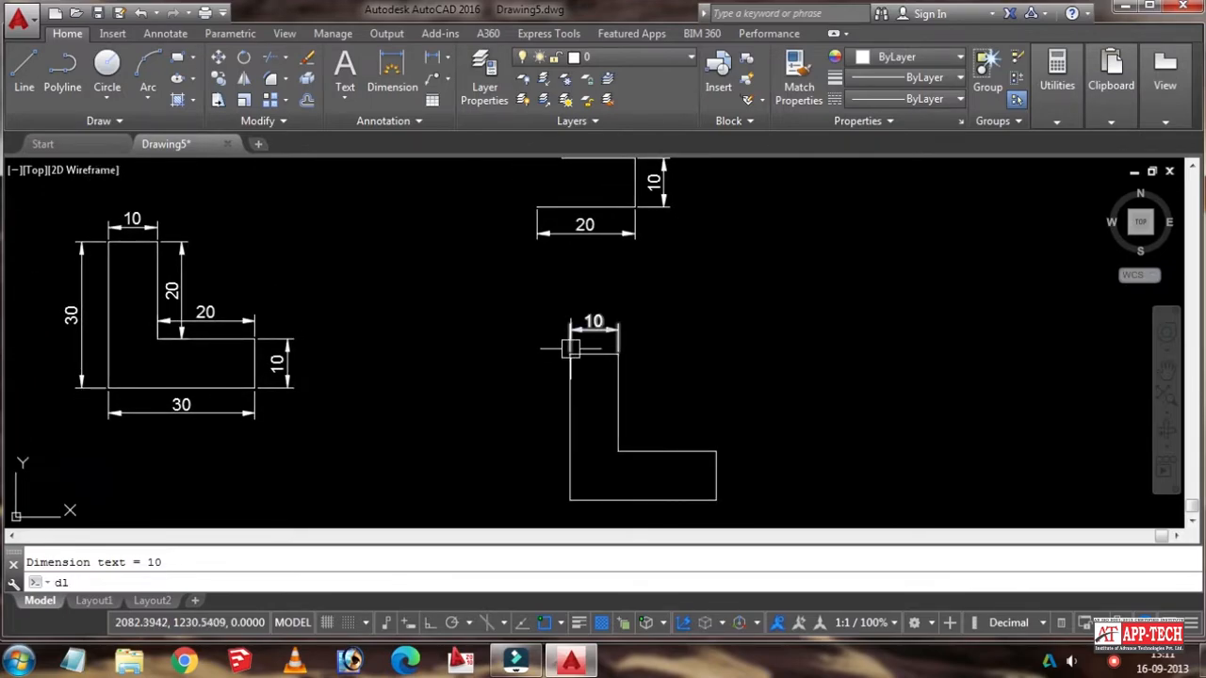
{"action": "key", "text": "Return"}
{"action": "key", "text": "Return"}
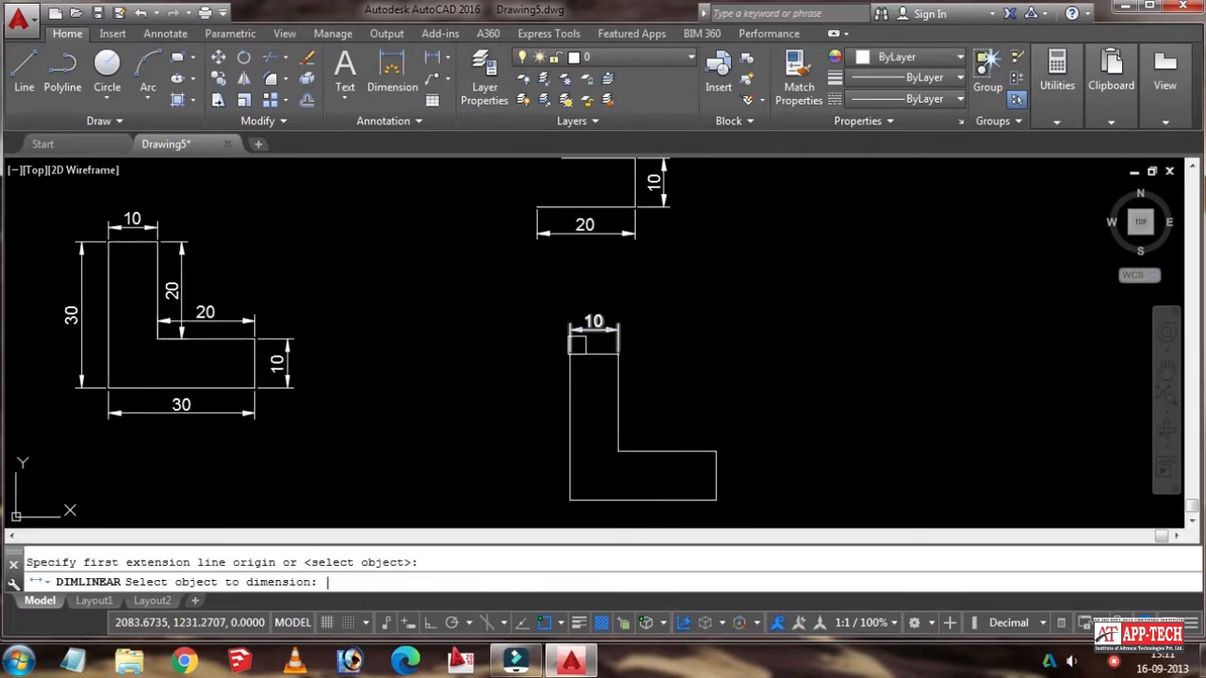
{"action": "middle_click_drag", "start_coordinate": [575, 402], "coordinate": [576, 362]}
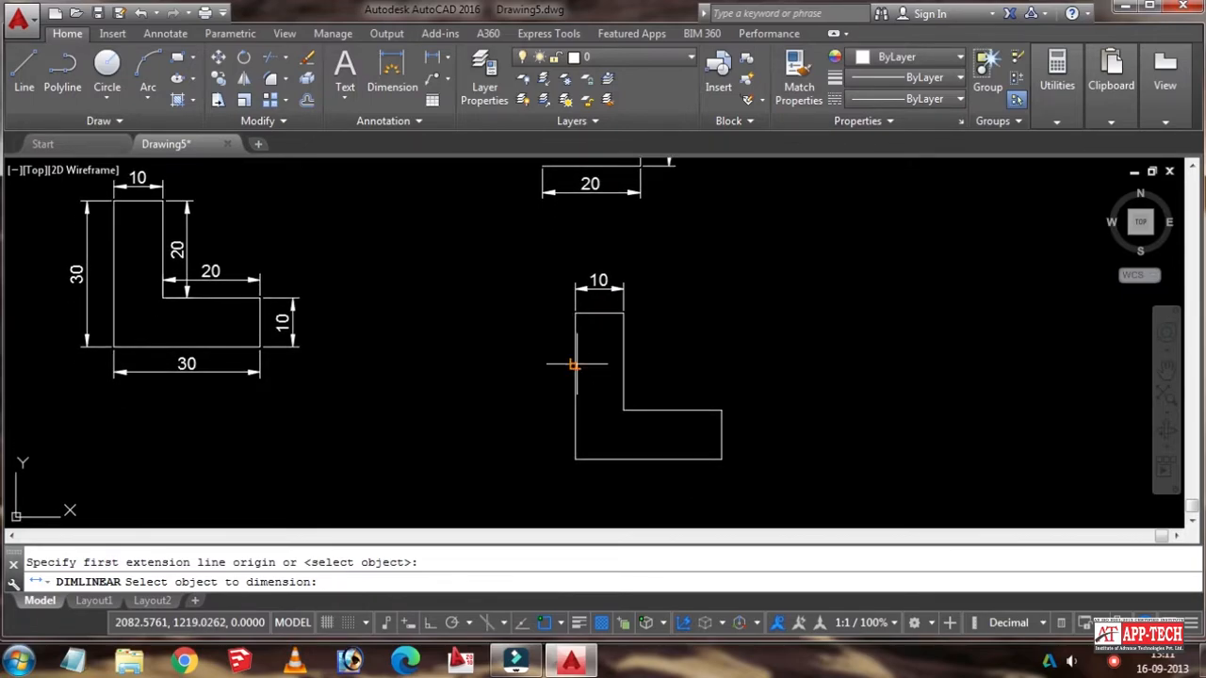
{"action": "left_click", "coordinate": [576, 363]}
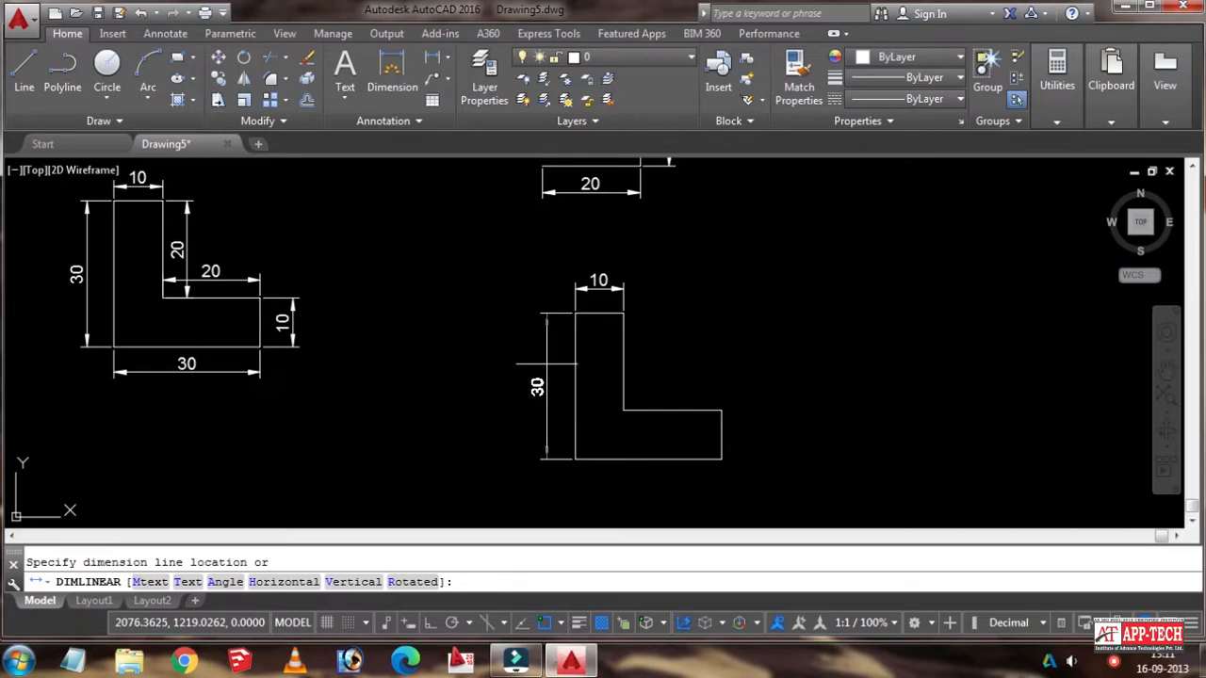
{"action": "left_click", "coordinate": [546, 364]}
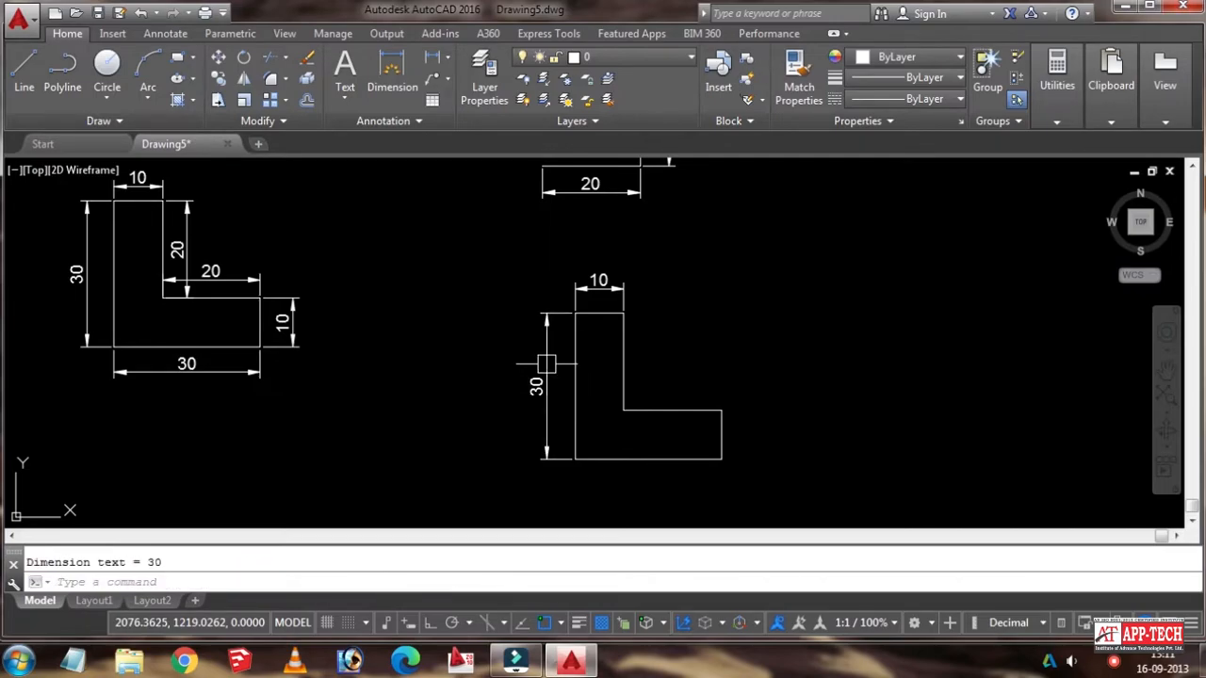
{"action": "middle_click_drag", "start_coordinate": [506, 377], "coordinate": [521, 313]}
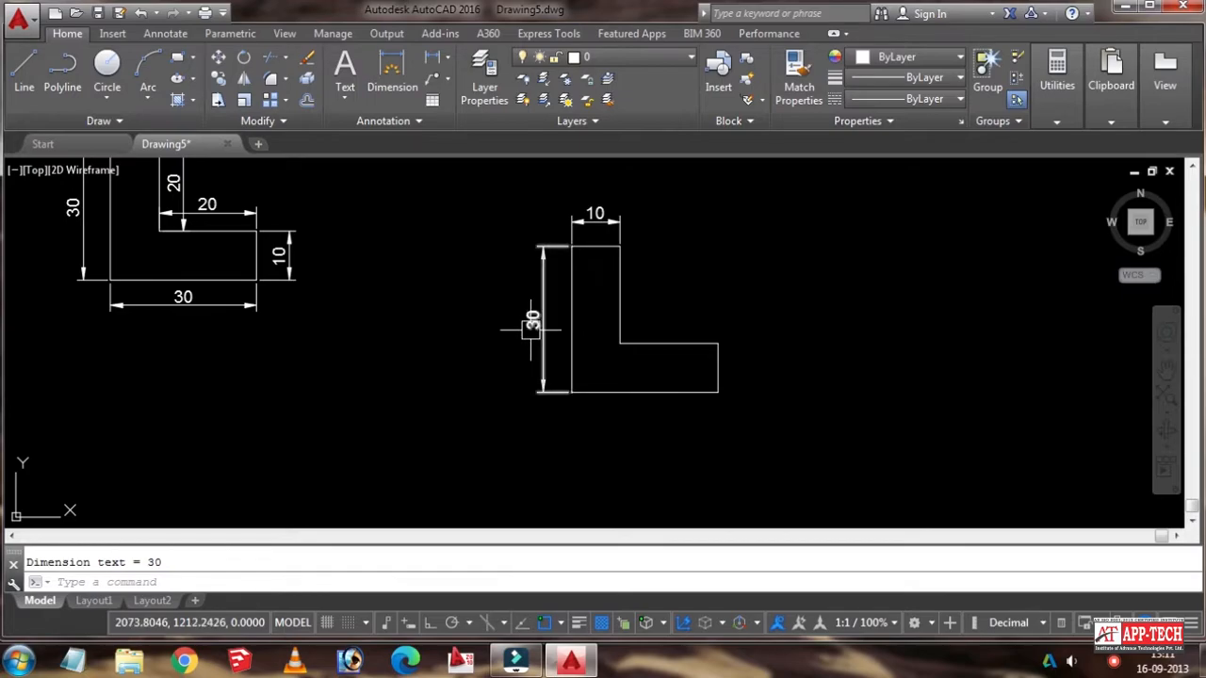
Step: Add a linear dimension to the bottom edge of the redrawn L, placing the dimension line below it
{"action": "type", "text": "dli"}
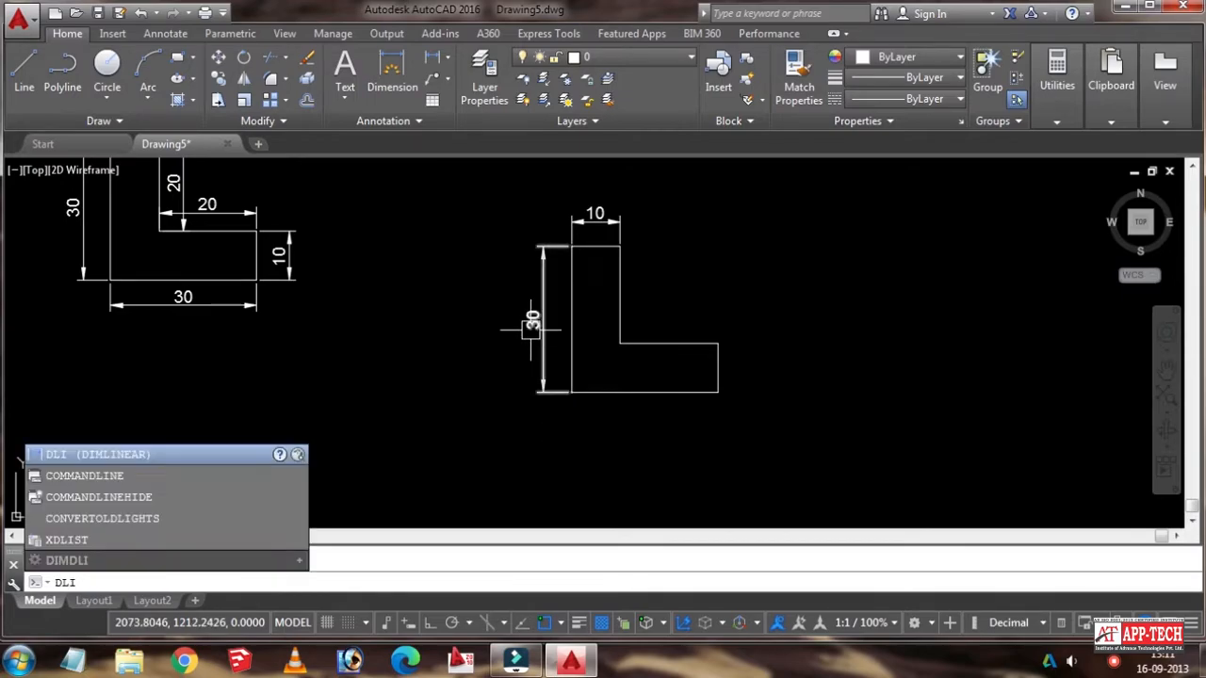
{"action": "key", "text": "Return"}
{"action": "key", "text": "Return"}
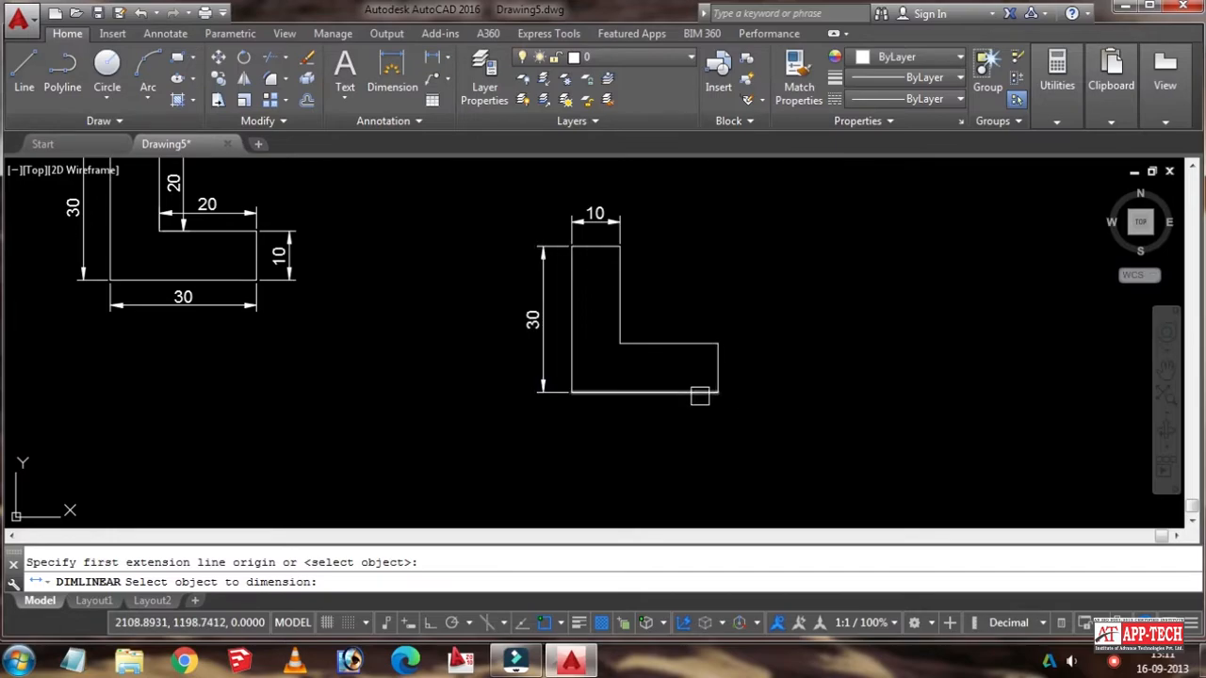
{"action": "left_click", "coordinate": [658, 396]}
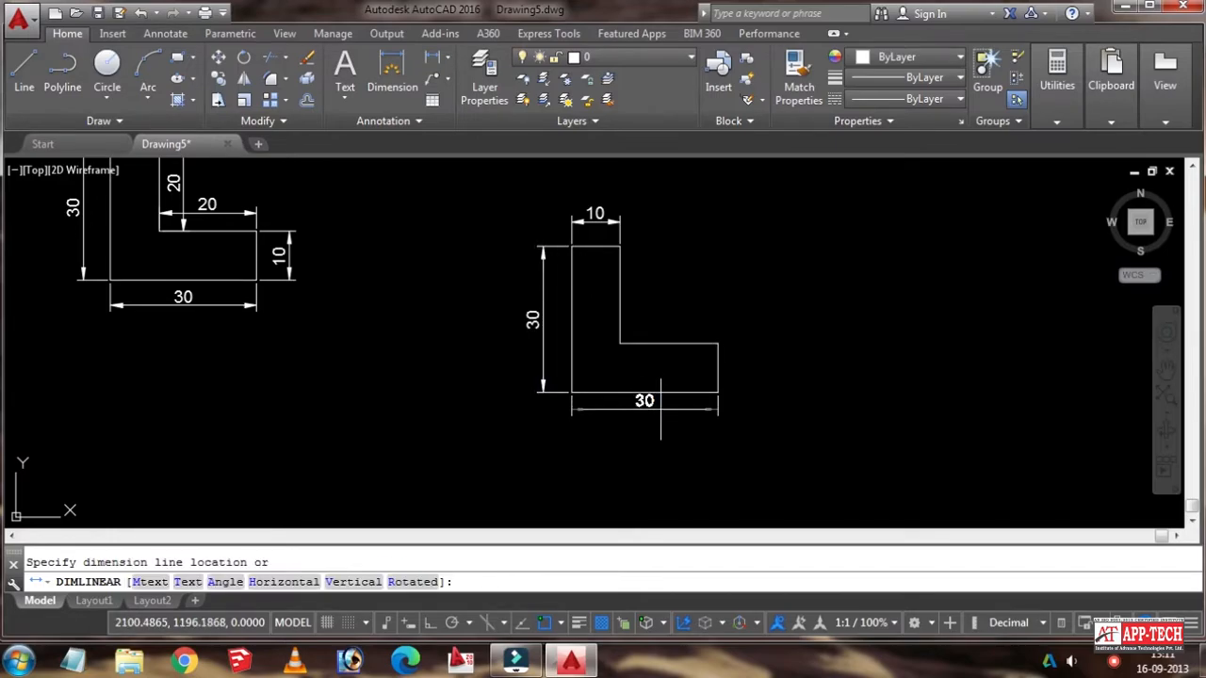
{"action": "left_click", "coordinate": [656, 425]}
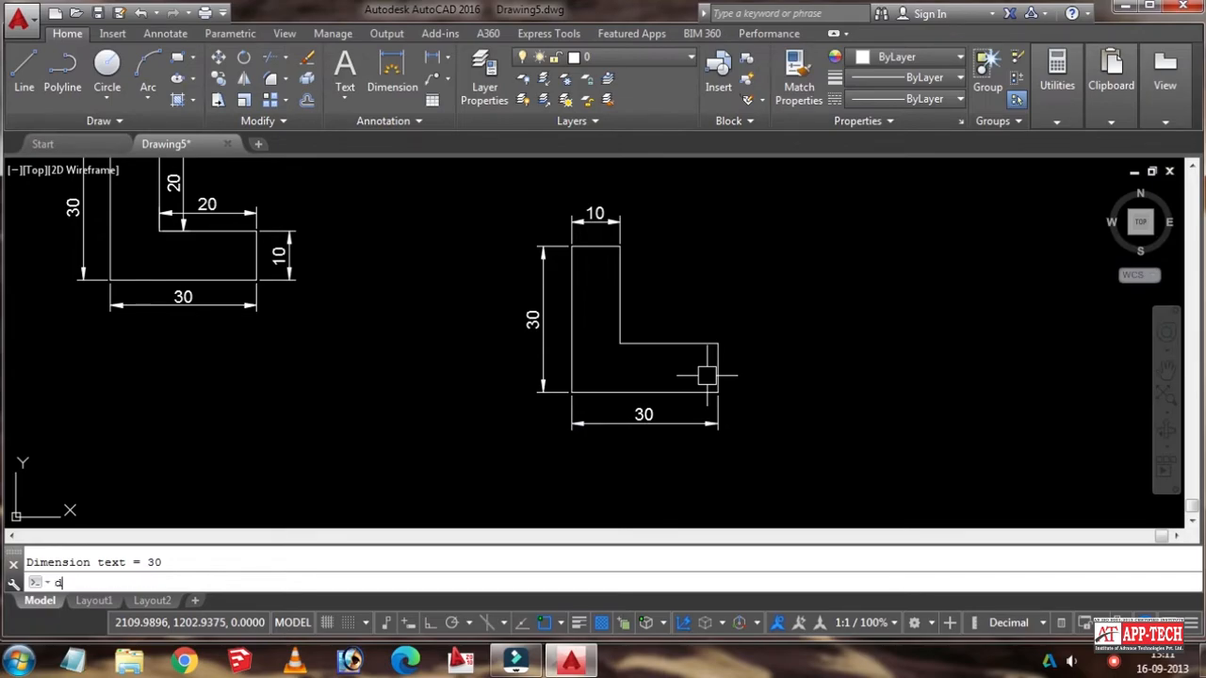
Step: Add a linear dimension to the short right vertical edge of the redrawn L, placing it outside the shape
{"action": "type", "text": "dli"}
{"action": "key", "text": "Return"}
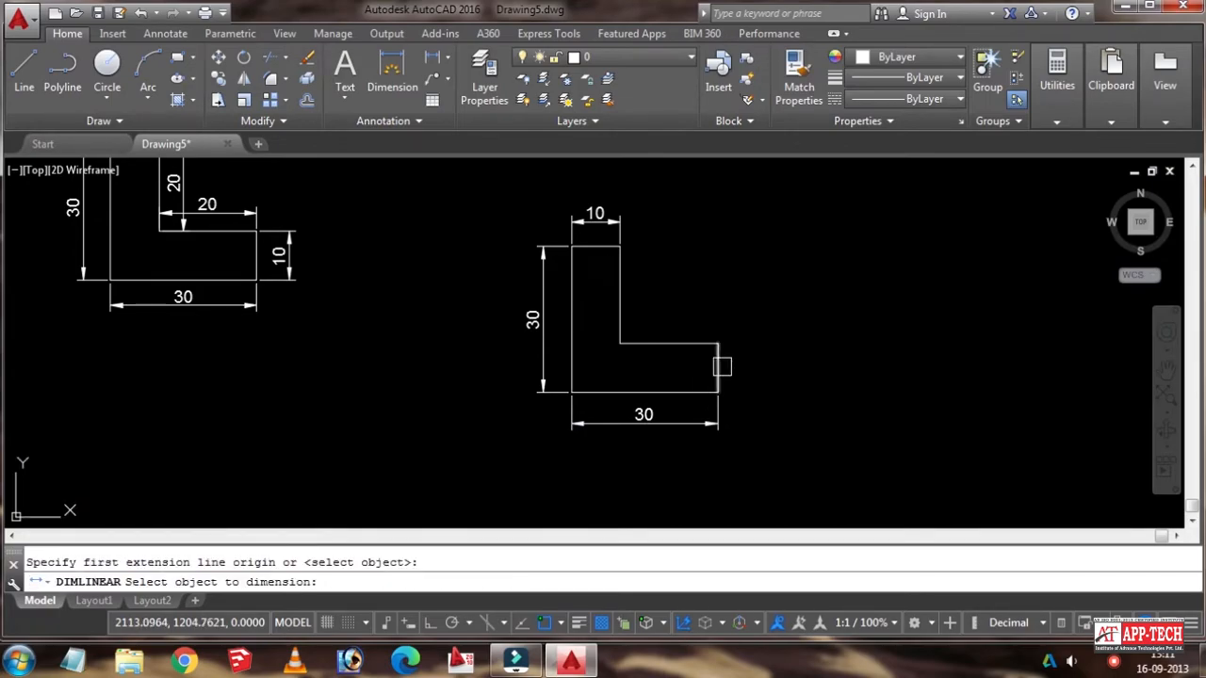
{"action": "scroll", "coordinate": [707, 376], "scroll_direction": "up", "scroll_amount": 2}
{"action": "left_click", "coordinate": [713, 366]}
{"action": "left_click", "coordinate": [754, 367]}
Step: Add a linear dimension to the inner horizontal edge of the redrawn L, placing the dimension line above it
{"action": "key", "text": "Return"}
{"action": "key", "text": "Return"}
{"action": "left_click", "coordinate": [641, 331]}
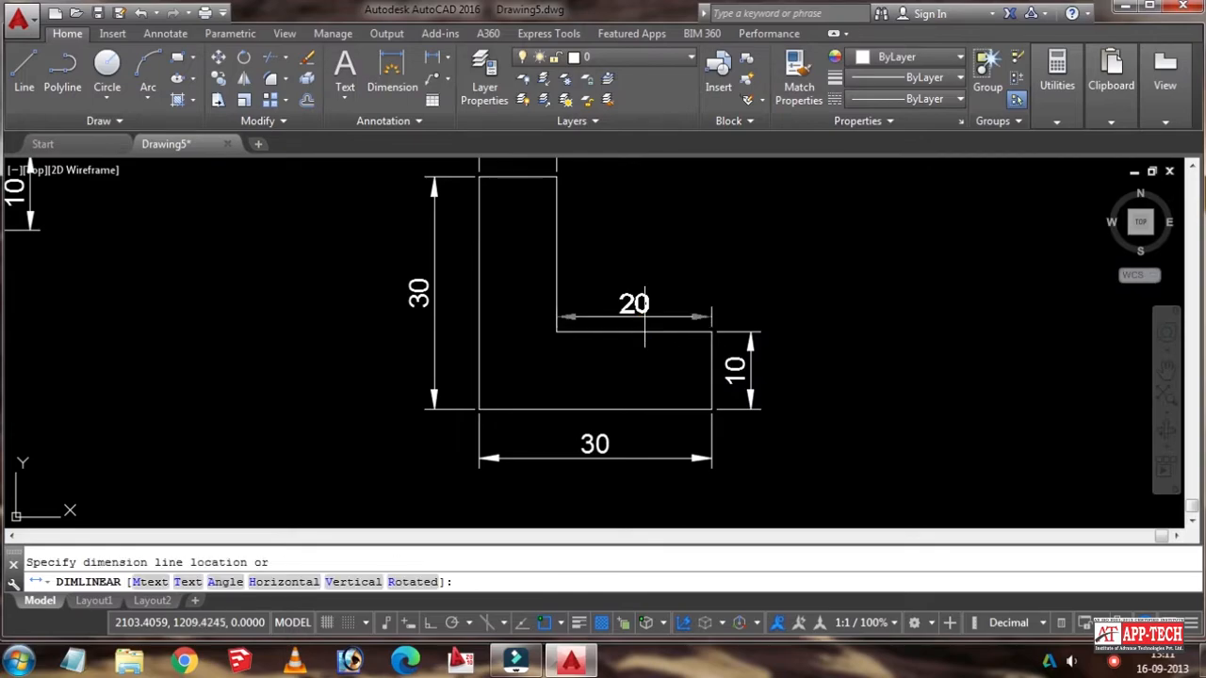
{"action": "left_click", "coordinate": [617, 291]}
Step: Add a linear dimension to the inner vertical edge of the redrawn L, placing it just right of the edge
{"action": "key", "text": "Return"}
{"action": "key", "text": "Return"}
{"action": "left_click", "coordinate": [556, 221]}
{"action": "left_click", "coordinate": [575, 253]}
{"action": "scroll", "coordinate": [608, 247], "scroll_direction": "down", "scroll_amount": 4}
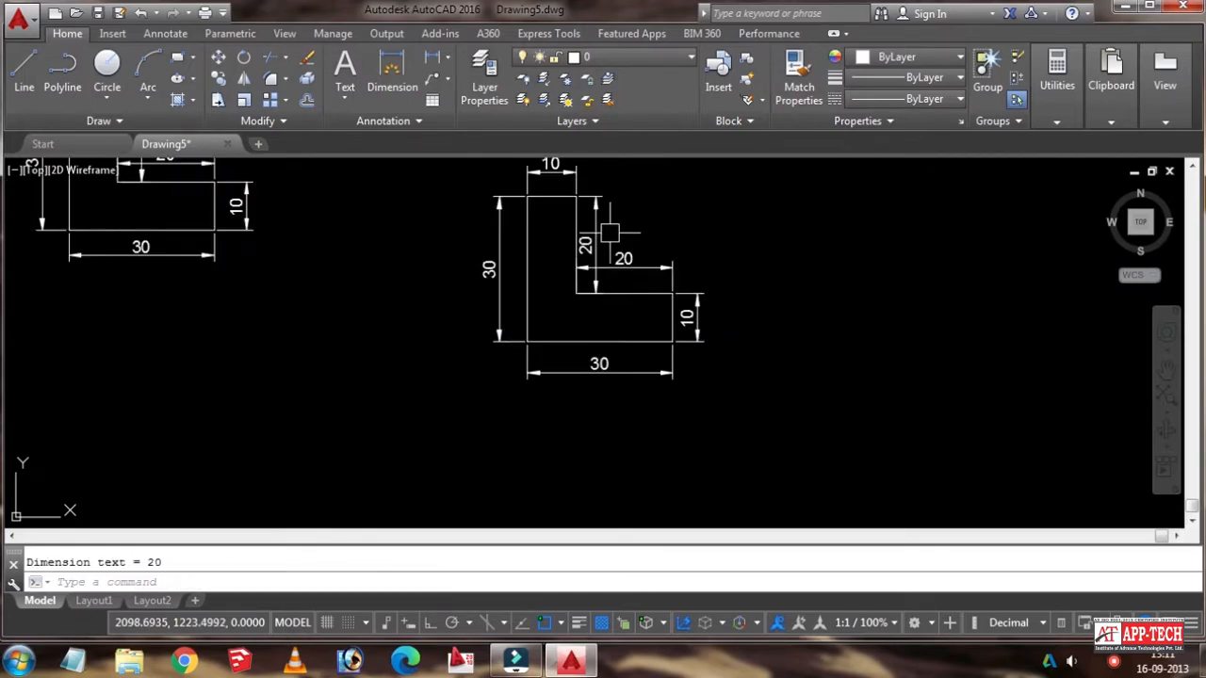
{"action": "scroll", "coordinate": [604, 256], "scroll_direction": "up", "scroll_amount": 2}
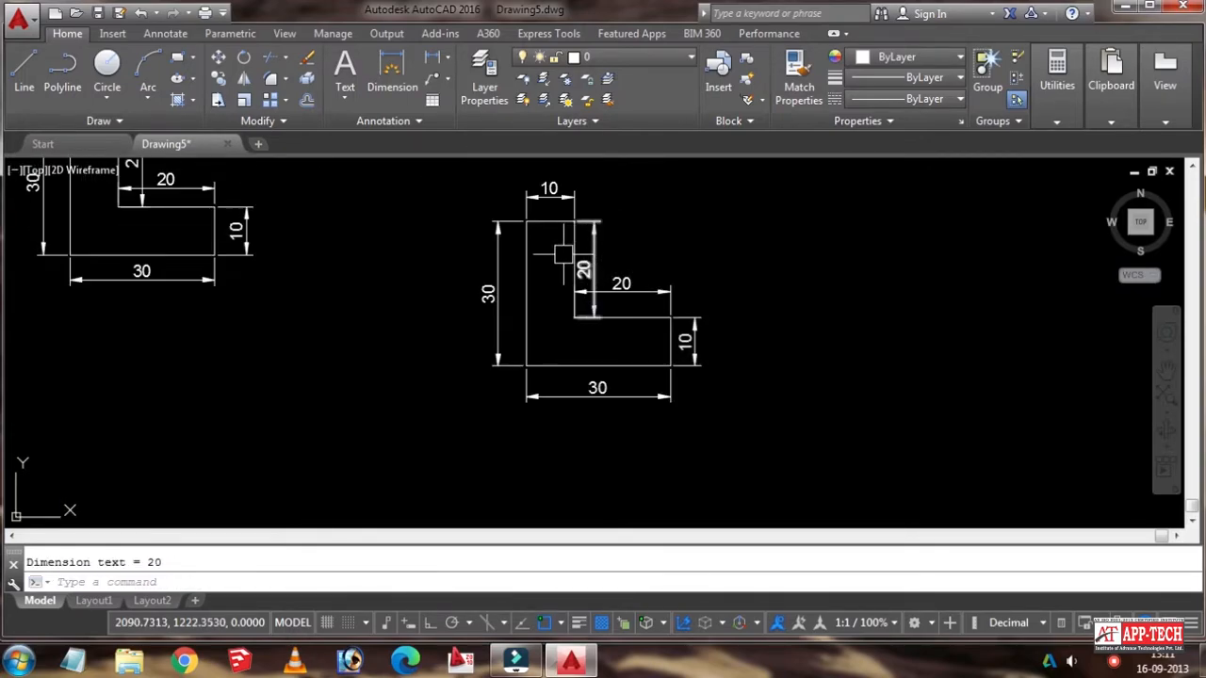
{"action": "middle_click_drag", "start_coordinate": [552, 255], "coordinate": [540, 287]}
{"action": "scroll", "coordinate": [564, 310], "scroll_direction": "down", "scroll_amount": 3}
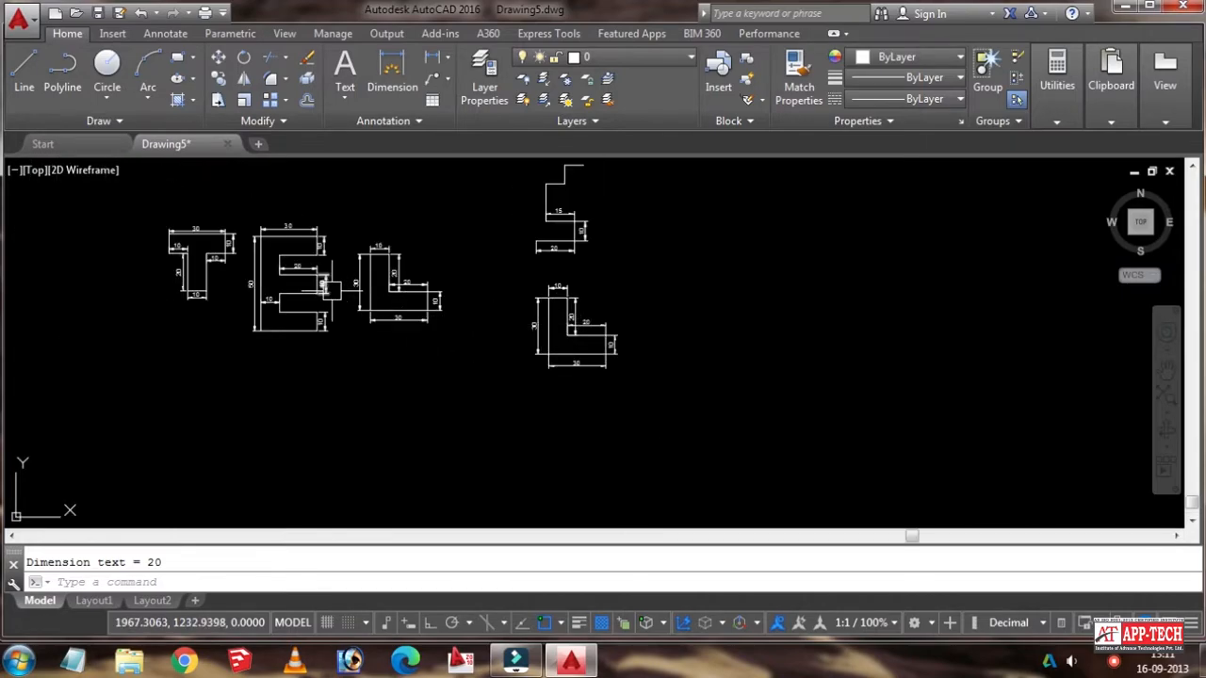
{"action": "scroll", "coordinate": [502, 339], "scroll_direction": "up", "scroll_amount": 3}
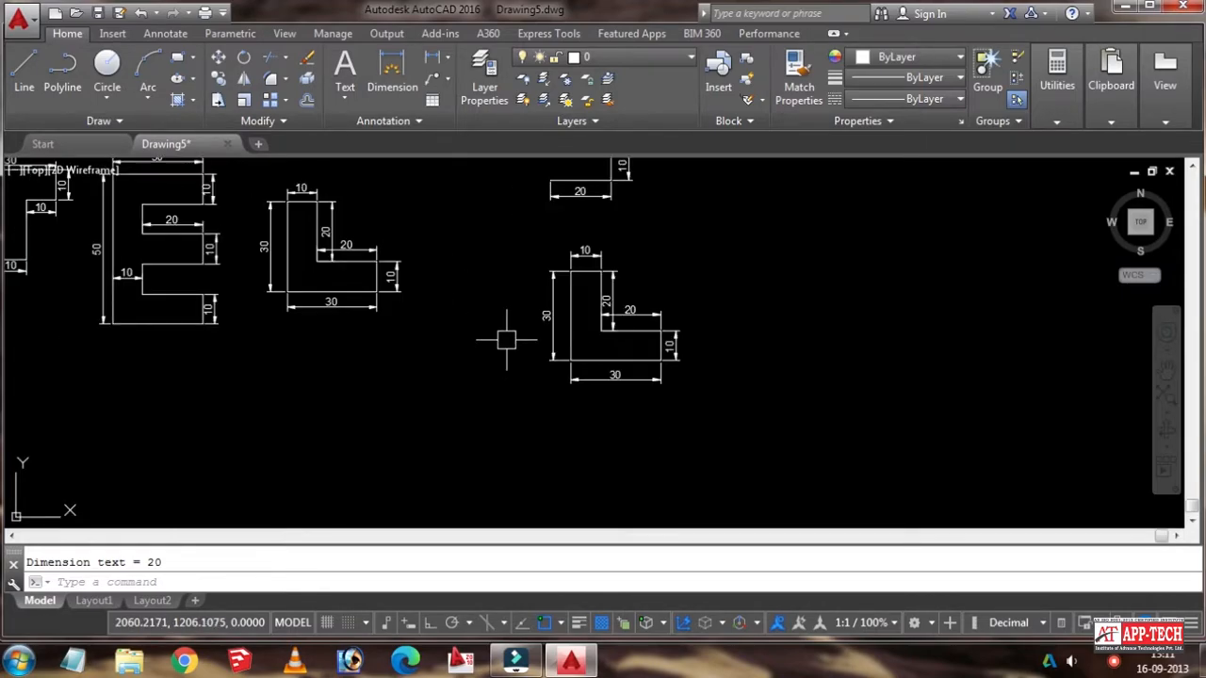
Step: Turn polar tracking off, select the top horizontal line of the partly dimensioned S-shaped outline, and examine its grips
{"action": "key", "text": "F10"}
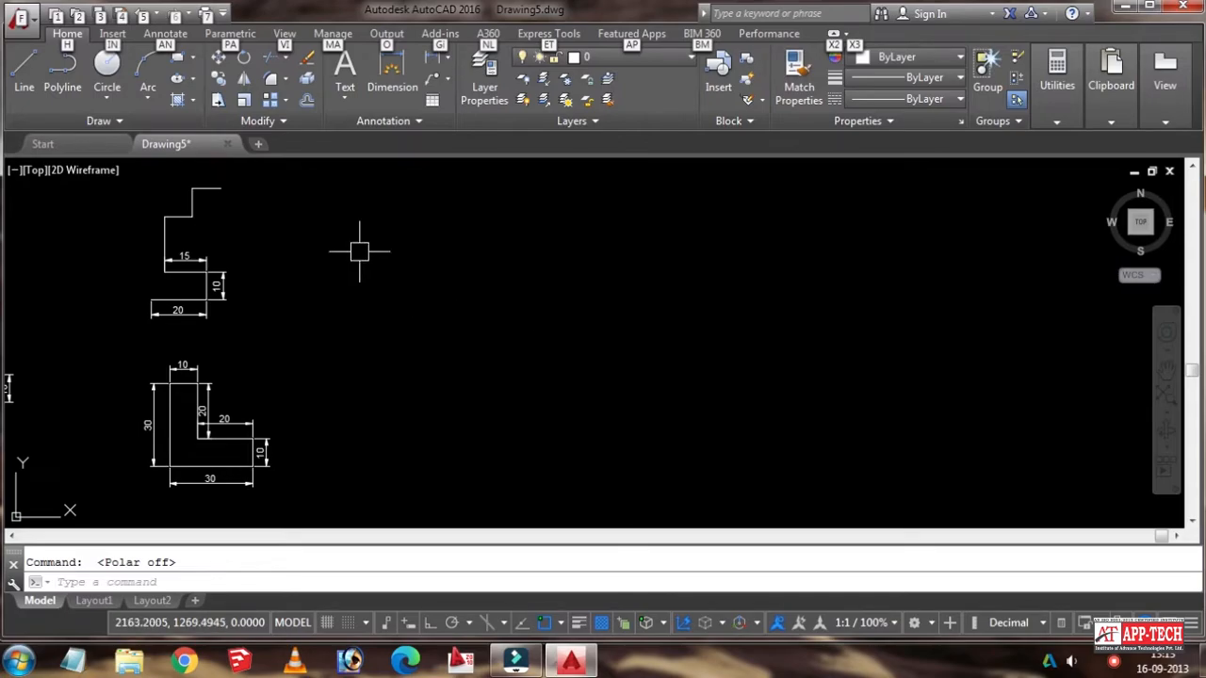
{"action": "middle_click_drag", "start_coordinate": [345, 258], "coordinate": [411, 316]}
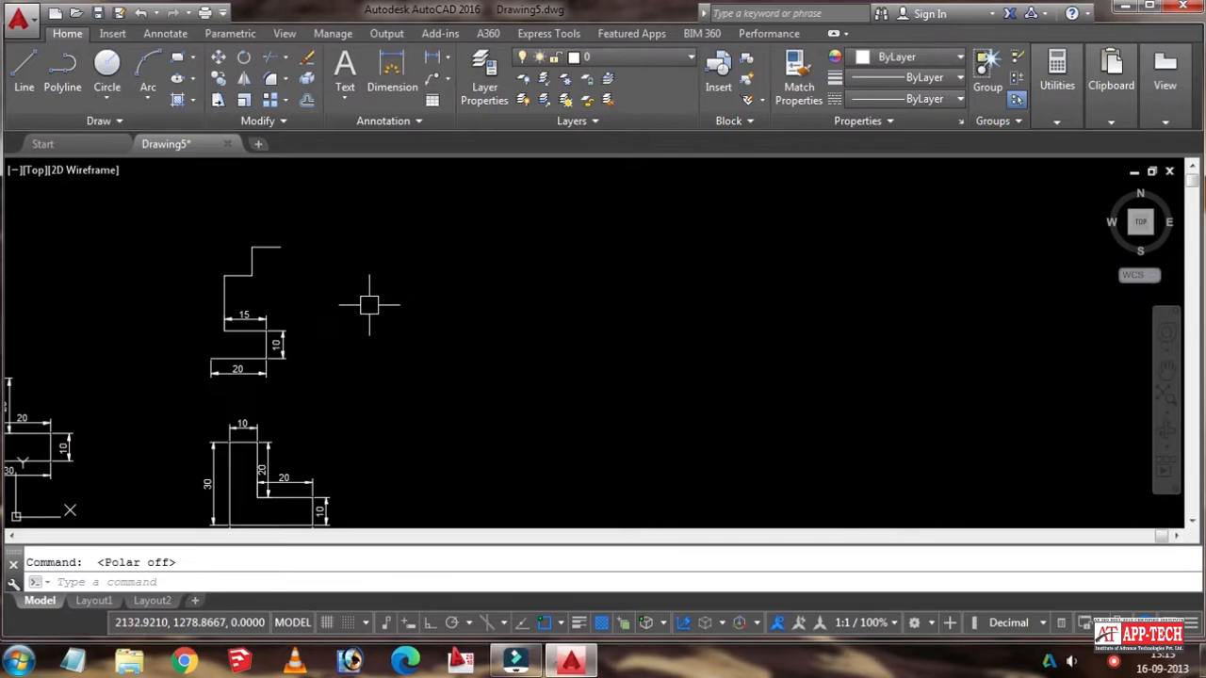
{"action": "scroll", "coordinate": [264, 248], "scroll_direction": "up", "scroll_amount": 5}
{"action": "scroll", "coordinate": [267, 246], "scroll_direction": "up", "scroll_amount": 6}
{"action": "left_click", "coordinate": [269, 226]}
{"action": "left_click", "coordinate": [255, 267]}
{"action": "scroll", "coordinate": [360, 288], "scroll_direction": "down", "scroll_amount": 6}
{"action": "middle_click_drag", "start_coordinate": [358, 289], "coordinate": [404, 312]}
{"action": "scroll", "coordinate": [387, 306], "scroll_direction": "up", "scroll_amount": 5}
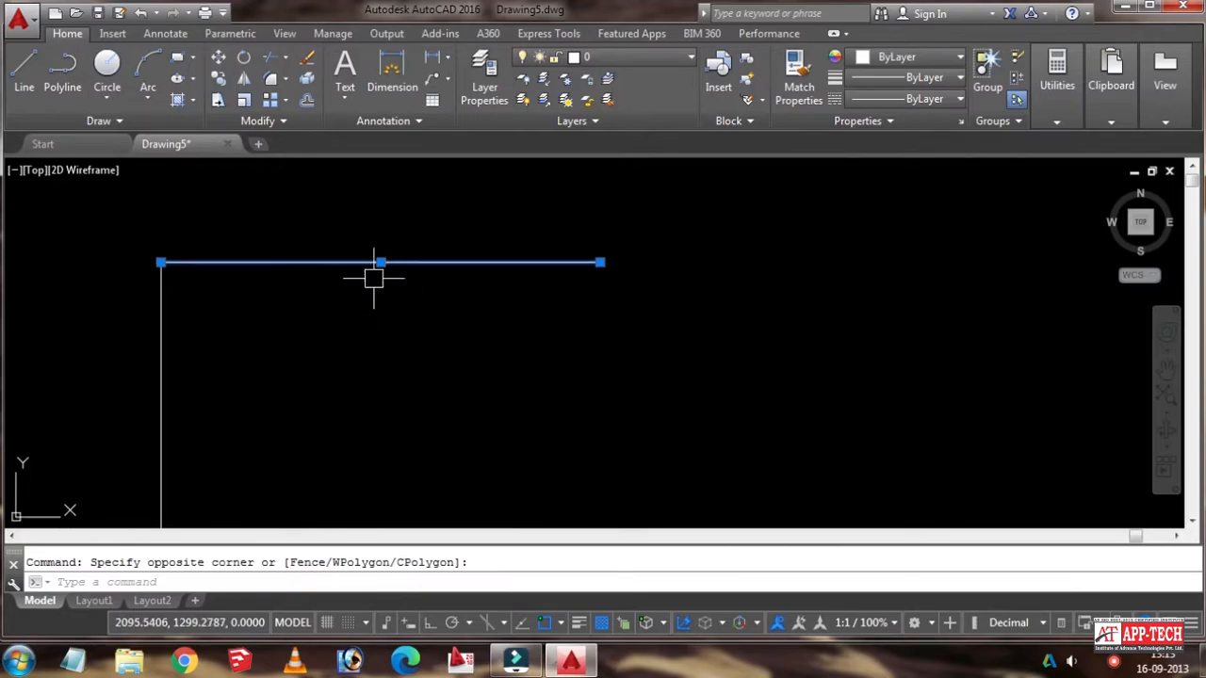
{"action": "scroll", "coordinate": [168, 262], "scroll_direction": "up", "scroll_amount": 4}
{"action": "scroll", "coordinate": [158, 264], "scroll_direction": "down", "scroll_amount": 2}
{"action": "mouse_move", "coordinate": [151, 261]}
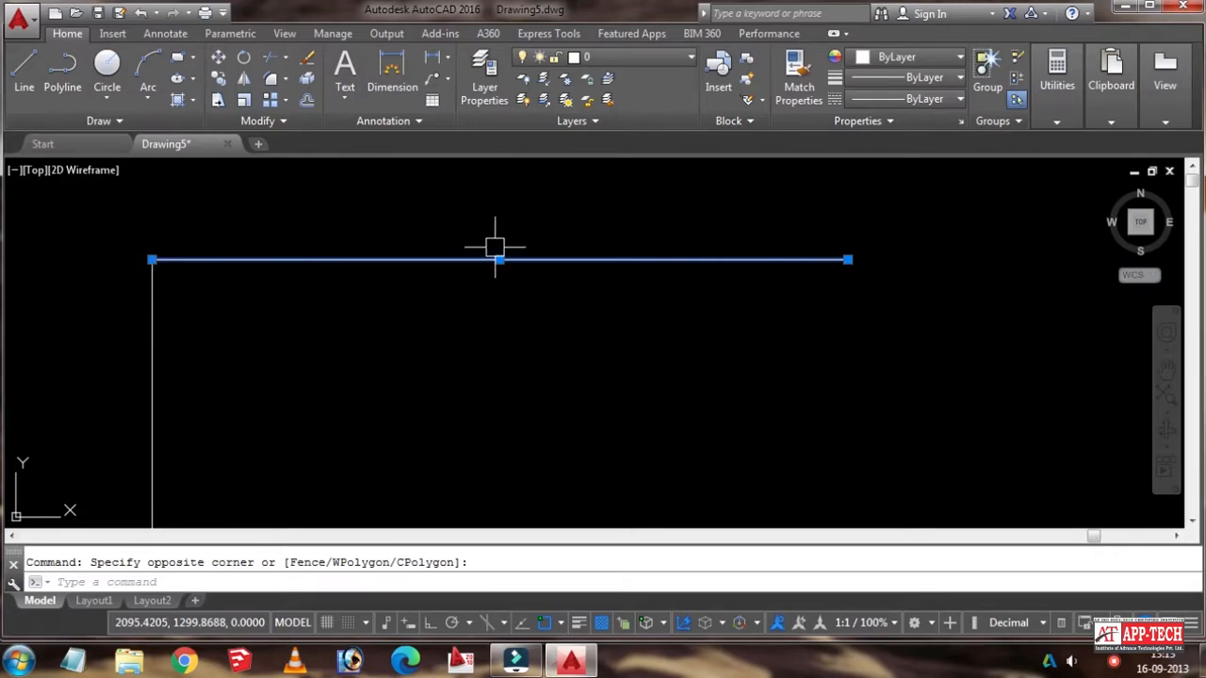
{"action": "middle_click_drag", "start_coordinate": [643, 305], "coordinate": [553, 308]}
{"action": "scroll", "coordinate": [640, 282], "scroll_direction": "down", "scroll_amount": 2}
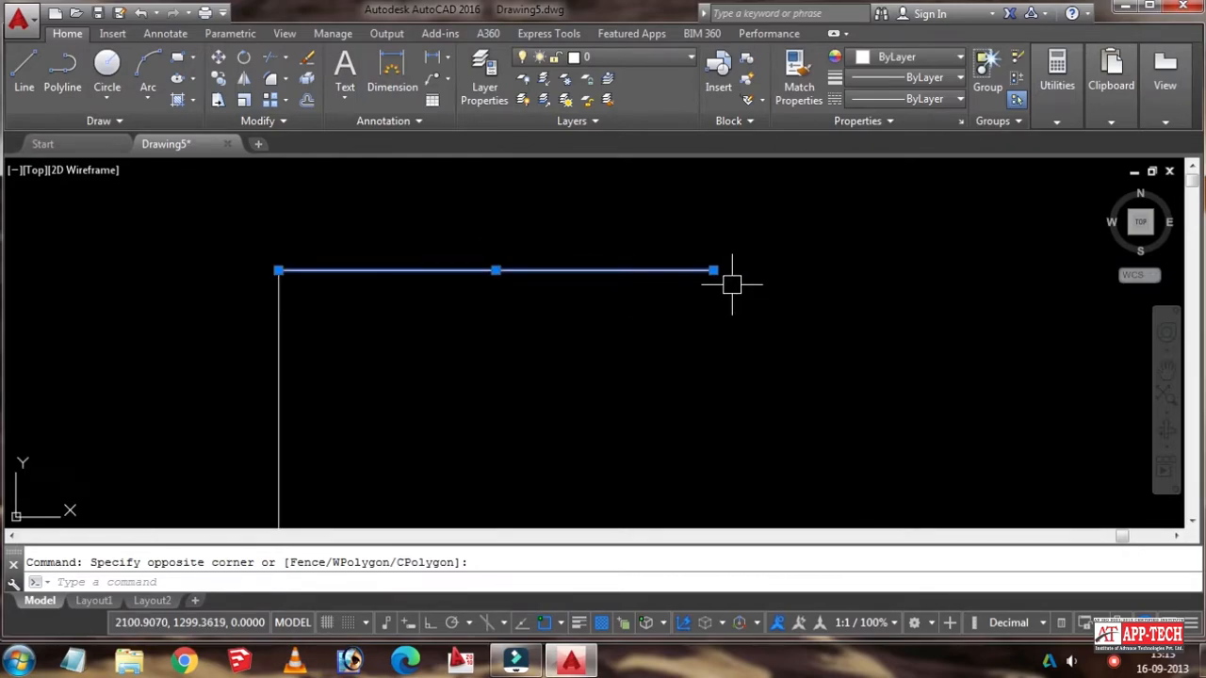
{"action": "mouse_move", "coordinate": [716, 273]}
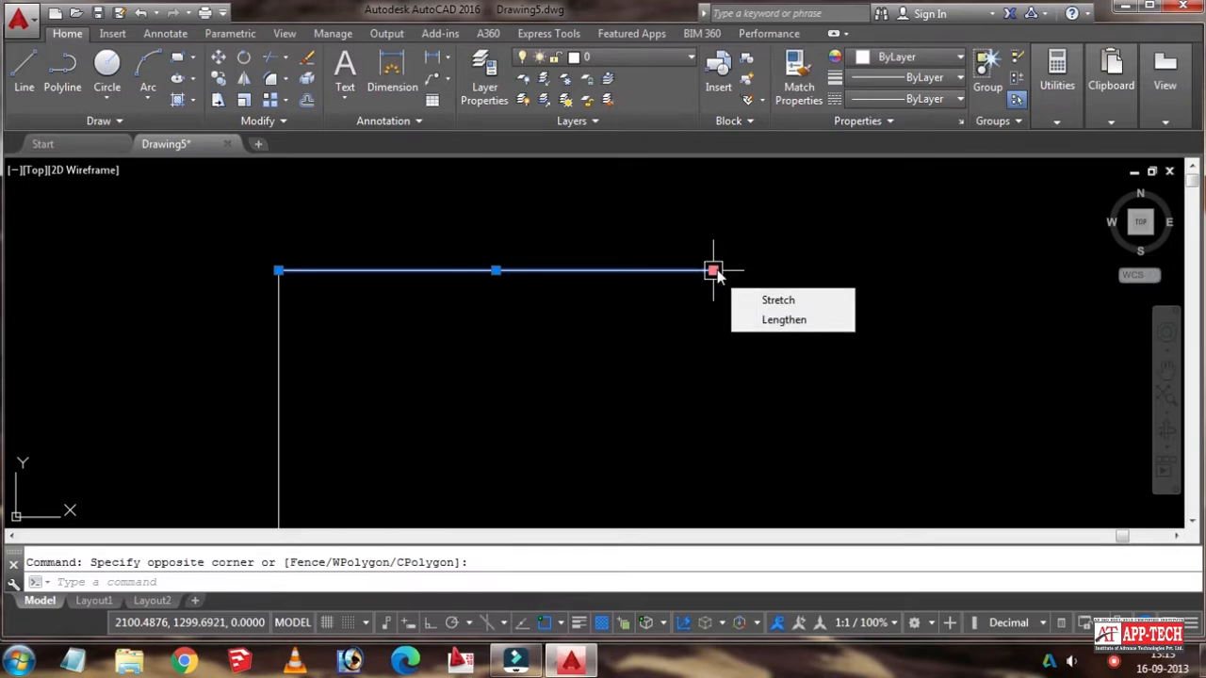
Step: Turn on Ortho and stretch the line's right end outward to about 15 units, then inward until shorter than originally drawn
{"action": "left_click", "coordinate": [714, 271]}
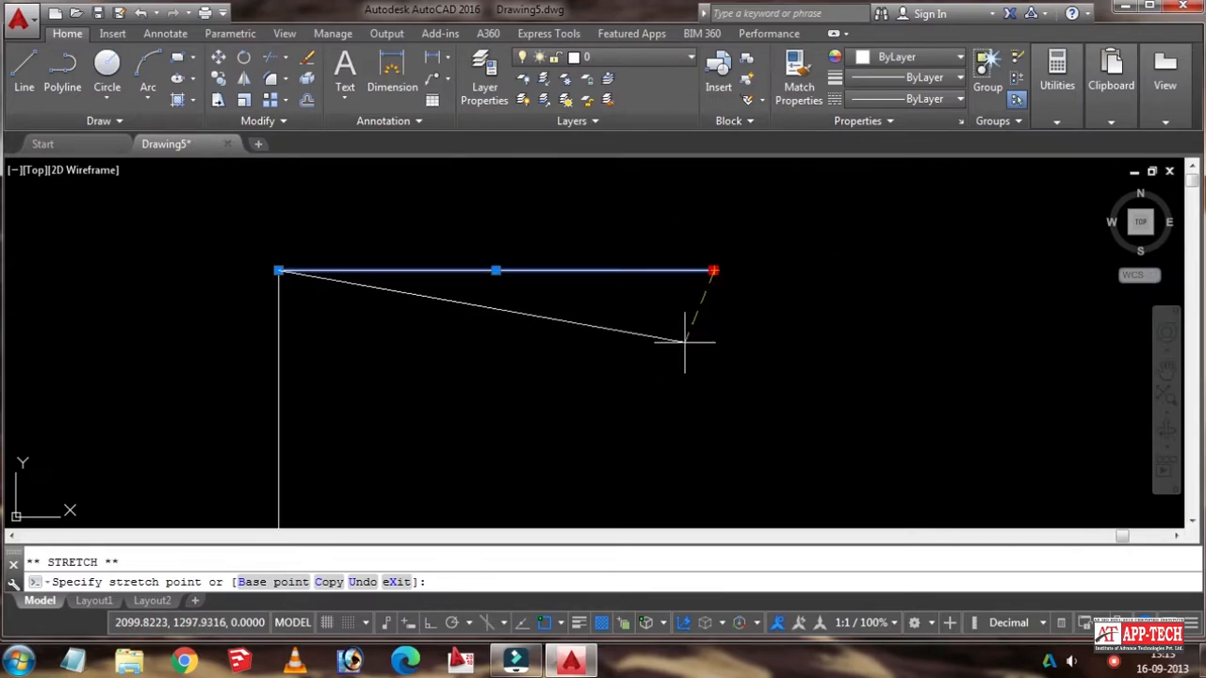
{"action": "key", "text": "F8"}
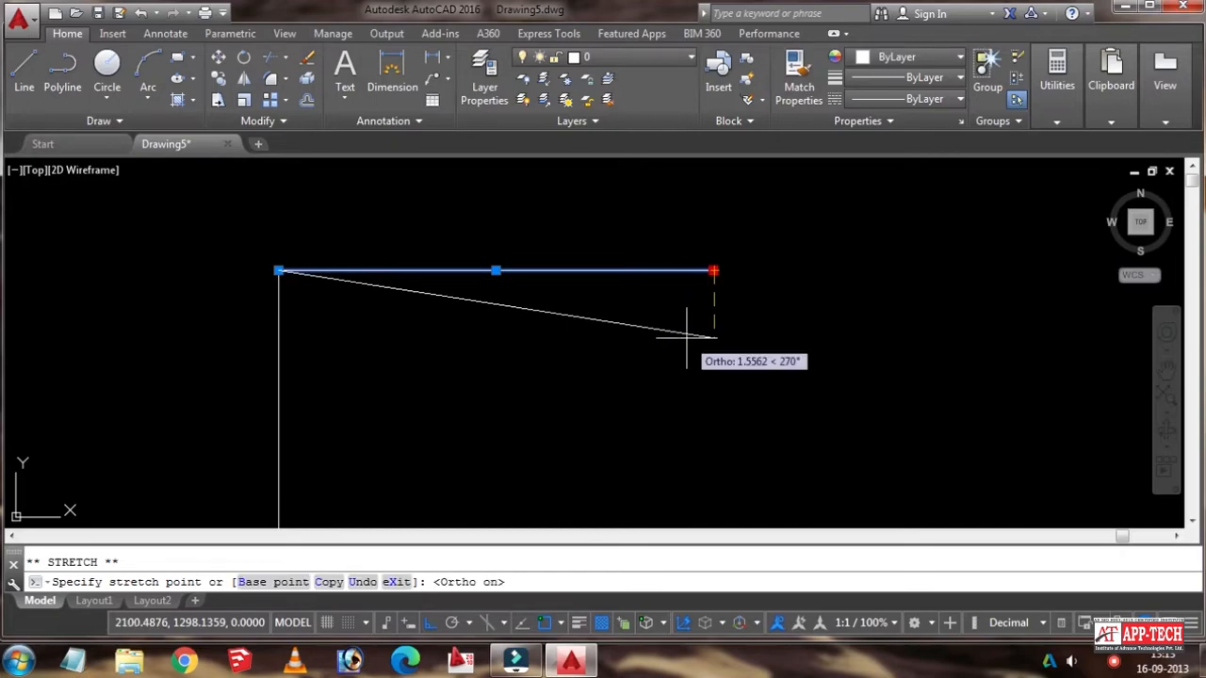
{"action": "left_click", "coordinate": [929, 272]}
{"action": "left_click", "coordinate": [930, 270]}
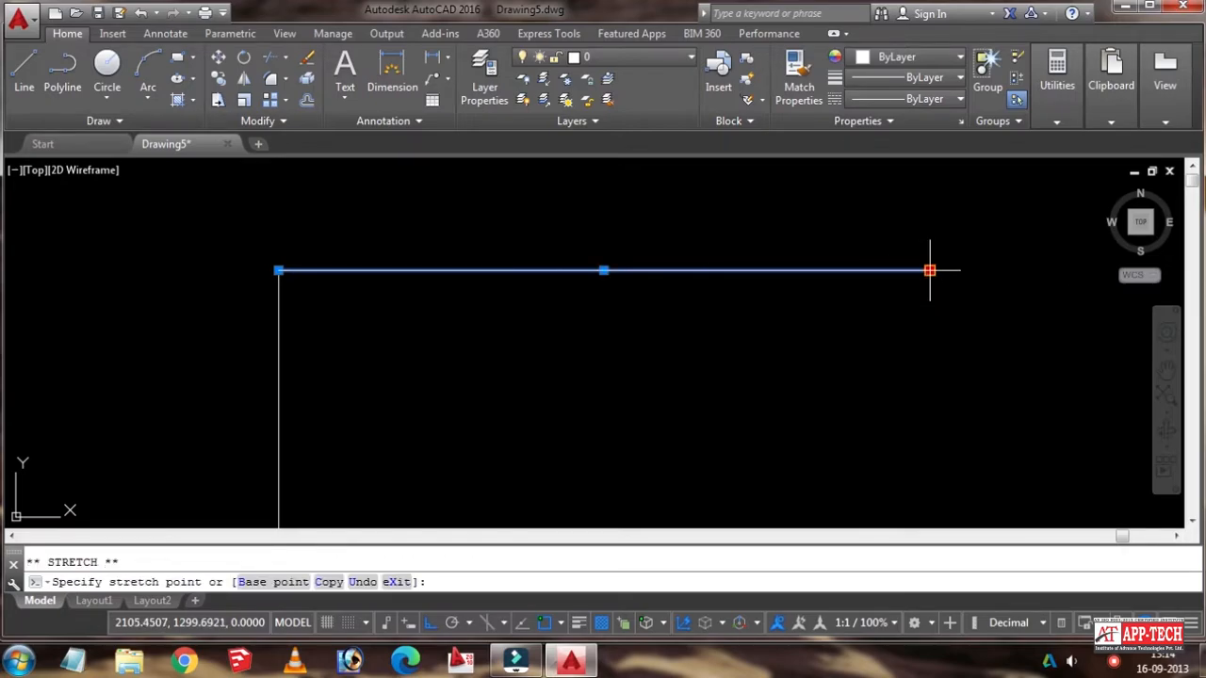
{"action": "left_click", "coordinate": [699, 275]}
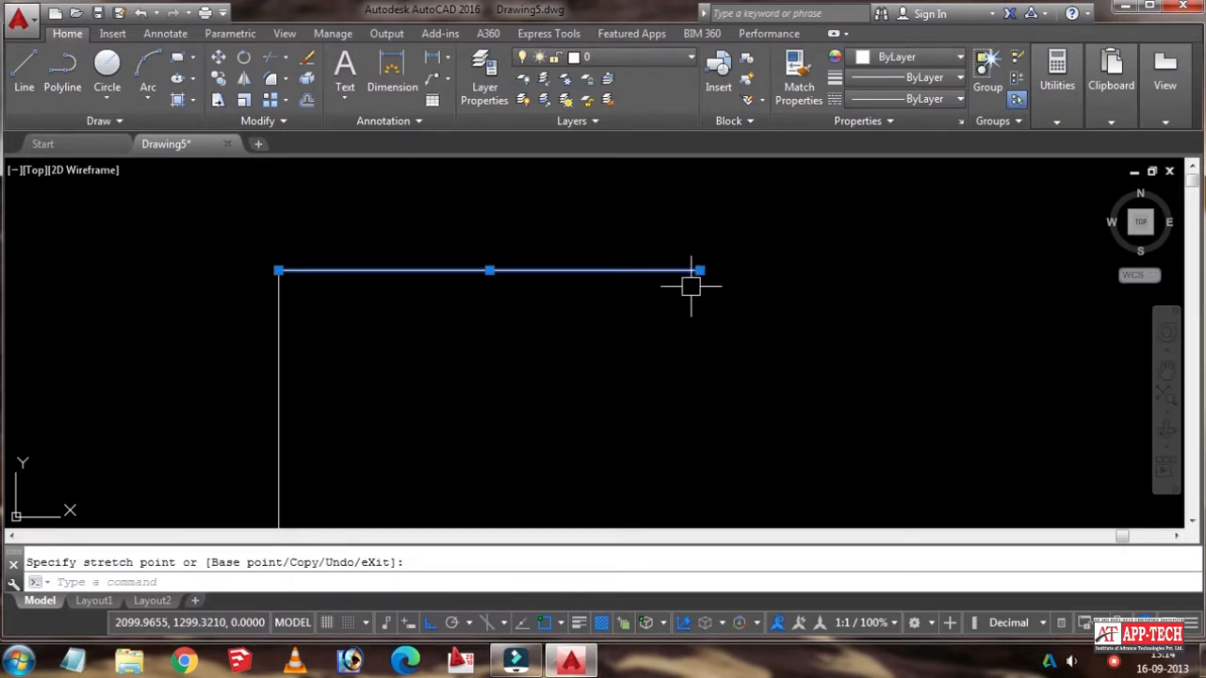
{"action": "left_click", "coordinate": [700, 270]}
{"action": "left_click", "coordinate": [576, 271]}
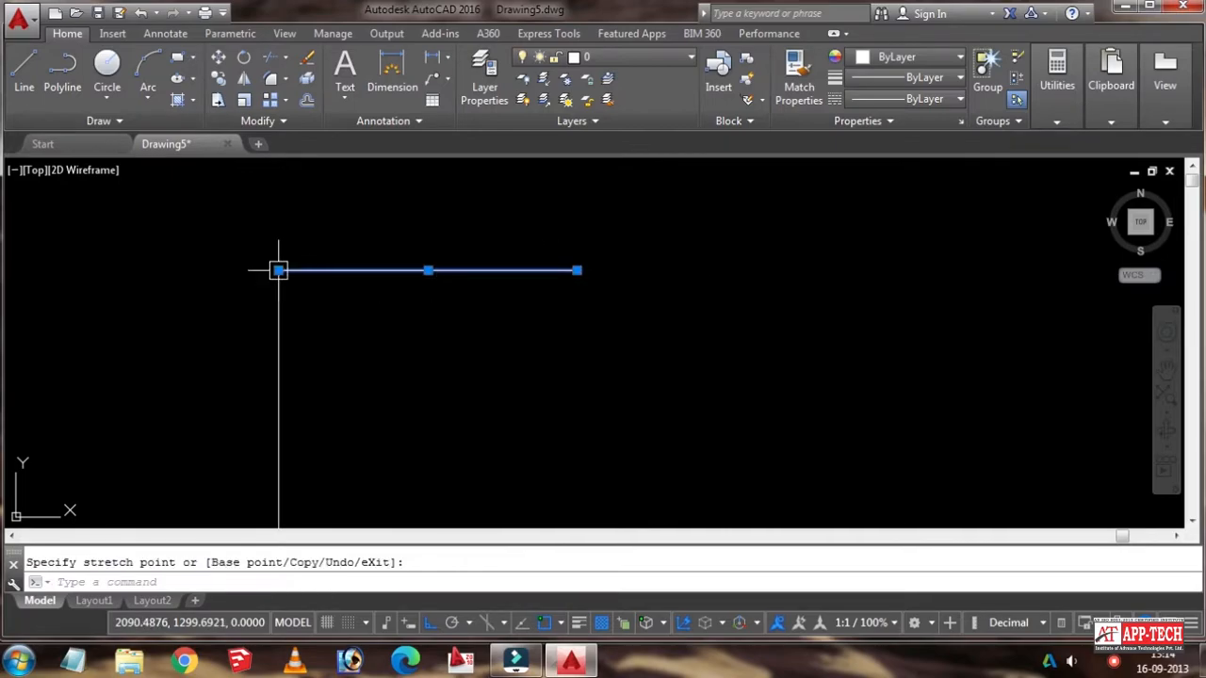
Step: Stretch the line's left end outward past the vertical segment, then pull it partly back to leave a short overhang
{"action": "mouse_move", "coordinate": [278, 271]}
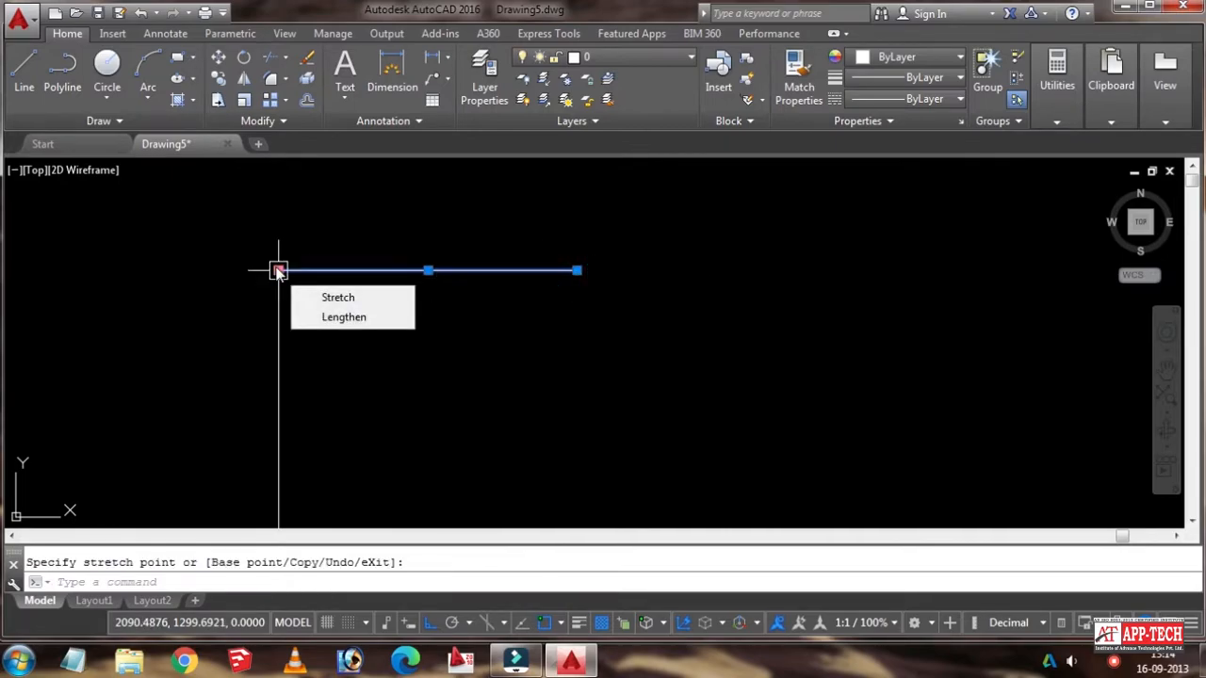
{"action": "left_click", "coordinate": [278, 271]}
{"action": "left_click", "coordinate": [100, 271]}
{"action": "scroll", "coordinate": [367, 308], "scroll_direction": "down", "scroll_amount": 4}
{"action": "middle_click_drag", "start_coordinate": [366, 308], "coordinate": [484, 279]}
{"action": "left_click", "coordinate": [440, 268]}
{"action": "left_click", "coordinate": [475, 270]}
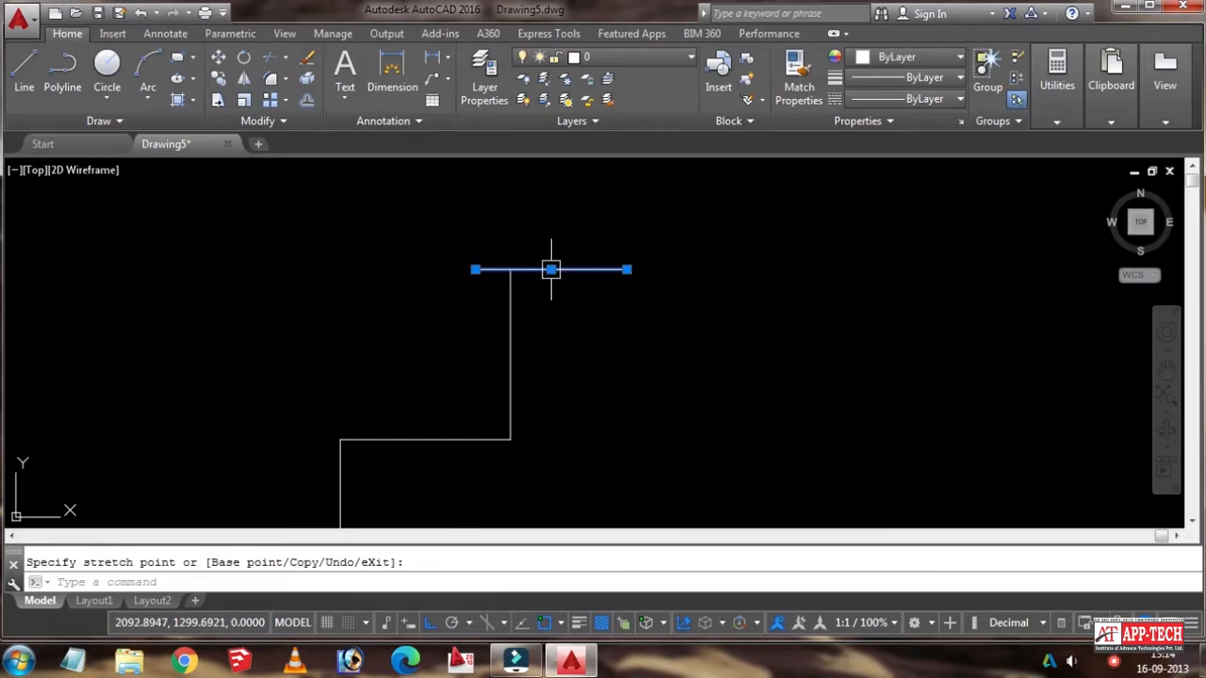
Step: Move the line by its midpoint grip vertically and sideways, leaving it just above and left of the vertical segment's open end
{"action": "left_click", "coordinate": [552, 271]}
{"action": "left_click", "coordinate": [548, 324]}
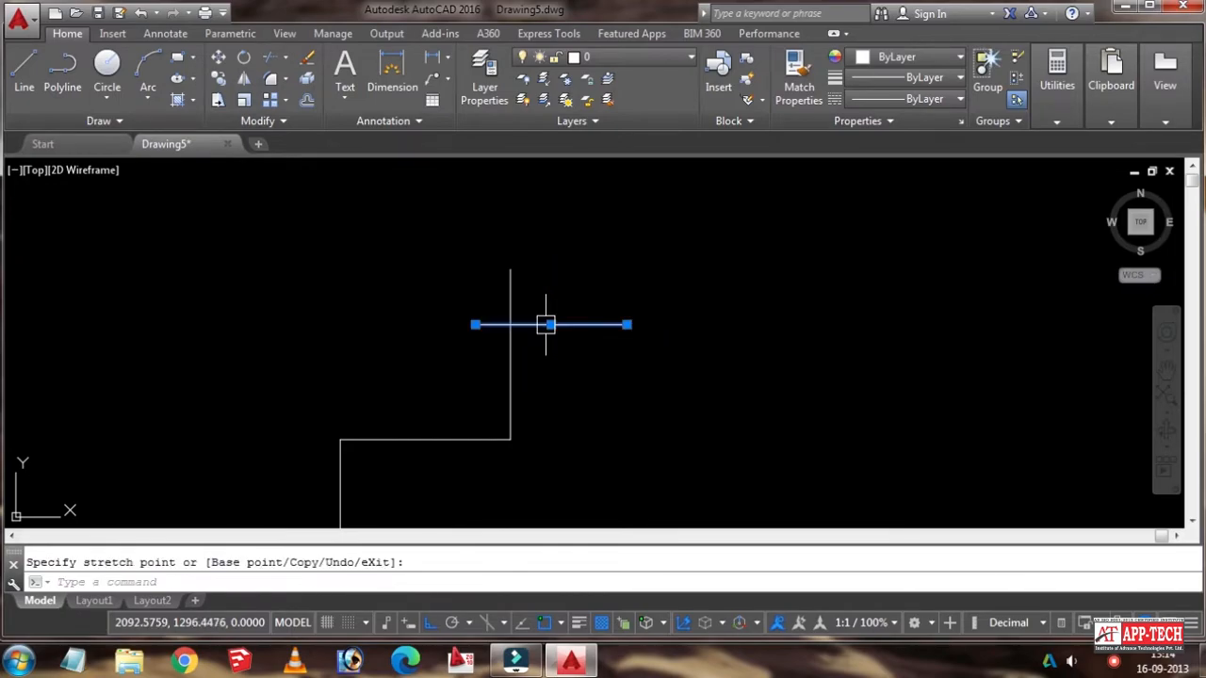
{"action": "left_click", "coordinate": [551, 324]}
{"action": "left_click", "coordinate": [541, 273]}
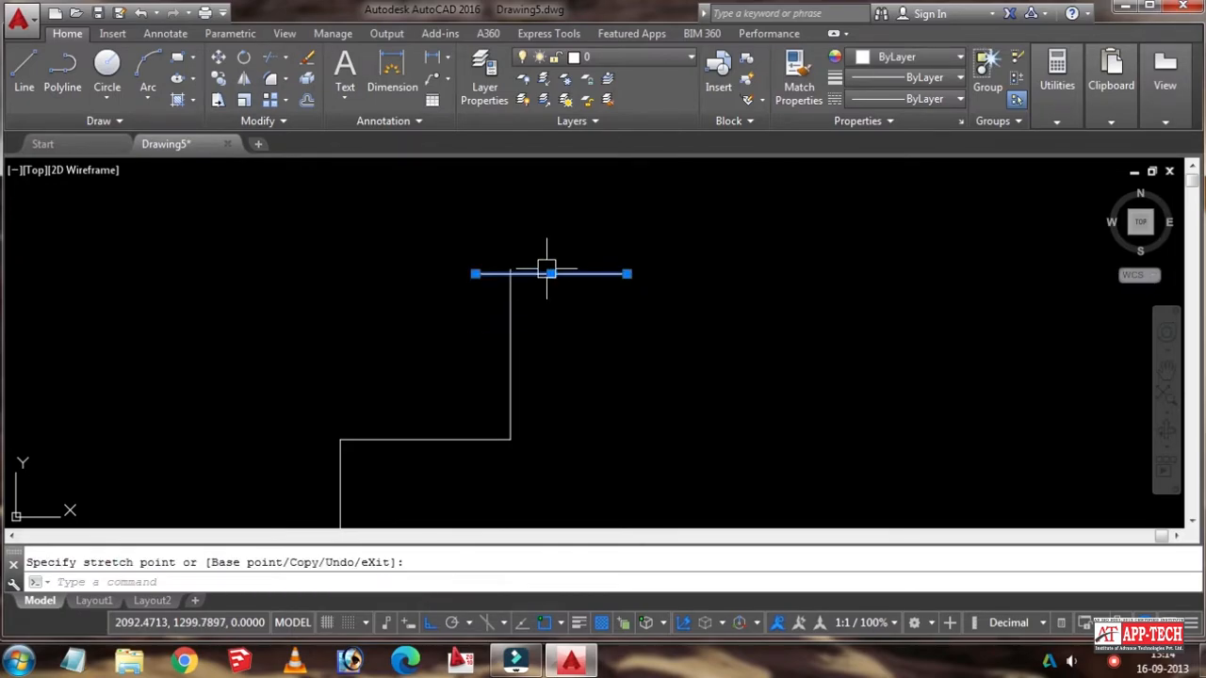
{"action": "left_click", "coordinate": [551, 273]}
{"action": "left_click", "coordinate": [551, 374]}
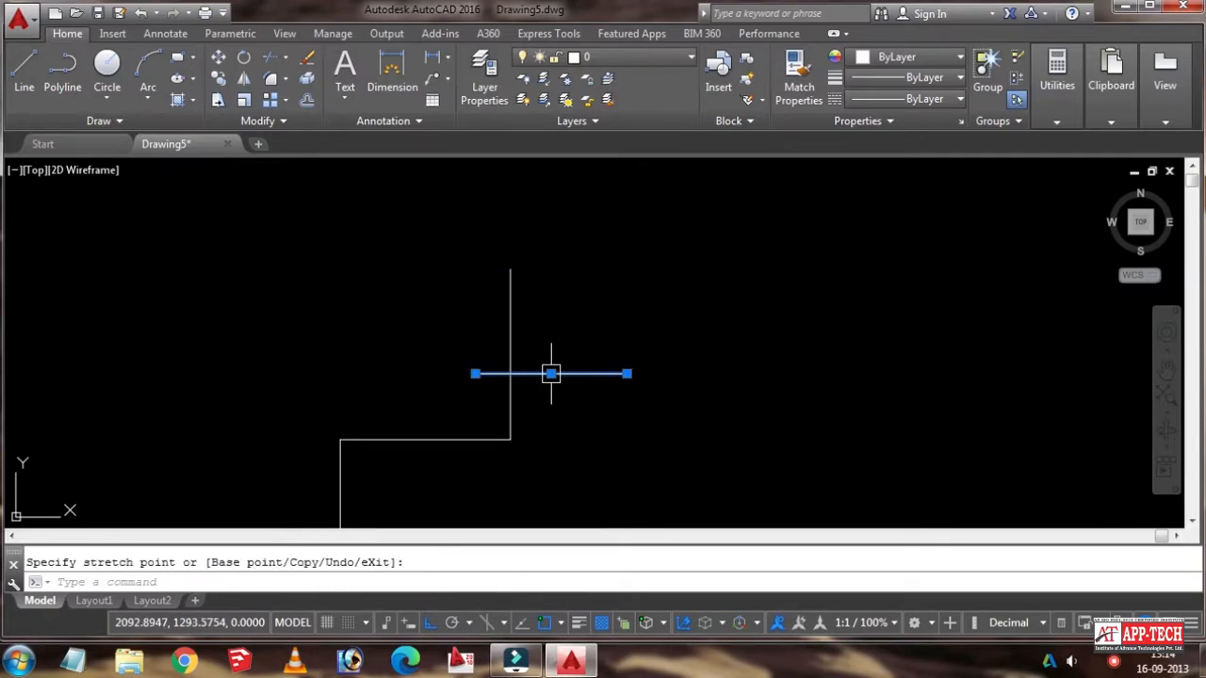
{"action": "left_click", "coordinate": [551, 374]}
{"action": "left_click", "coordinate": [750, 374]}
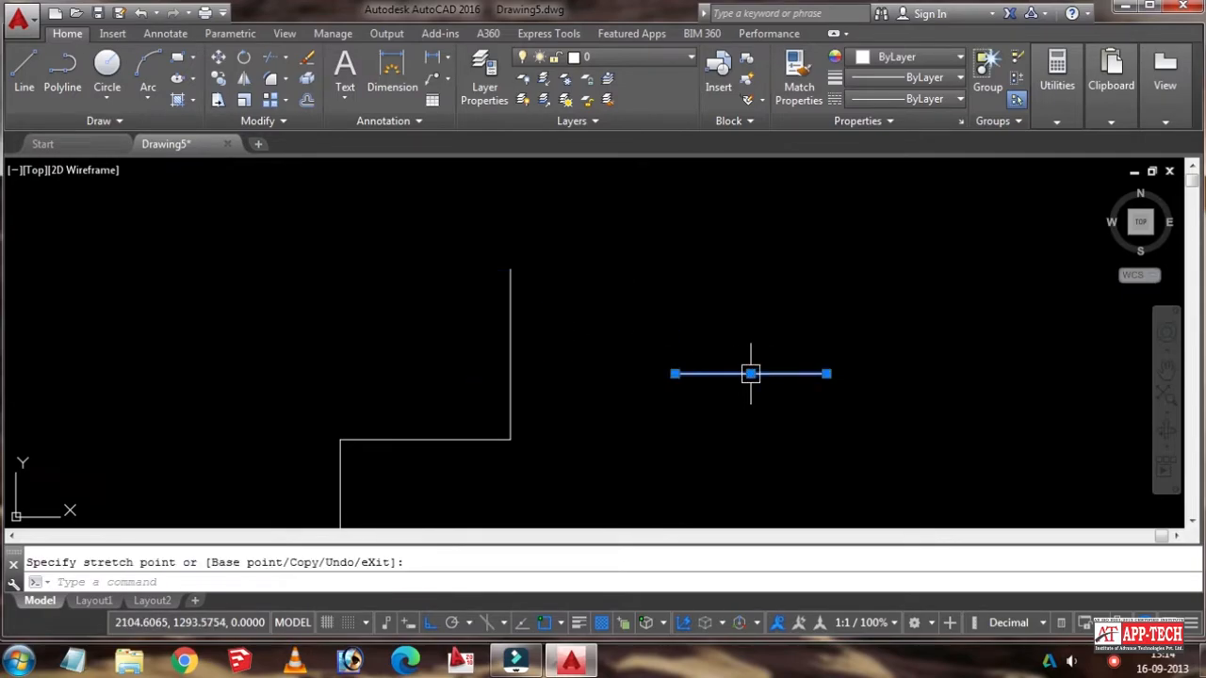
{"action": "left_click", "coordinate": [751, 374]}
{"action": "left_click", "coordinate": [742, 239]}
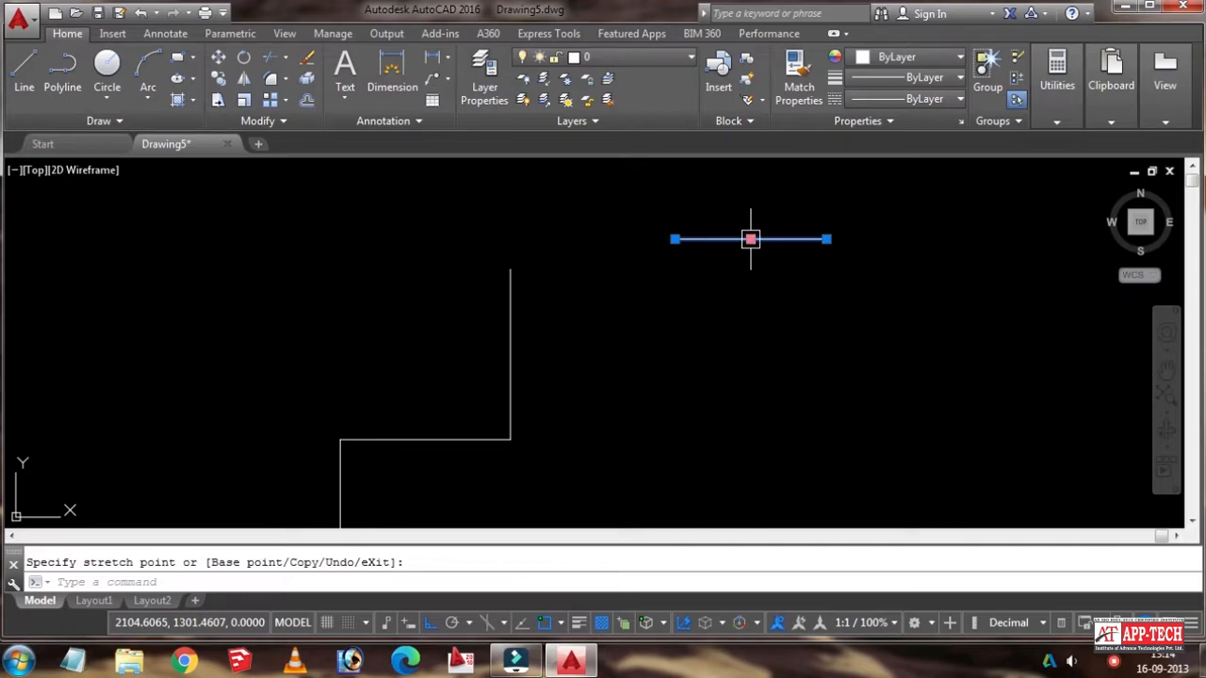
{"action": "left_click", "coordinate": [751, 239]}
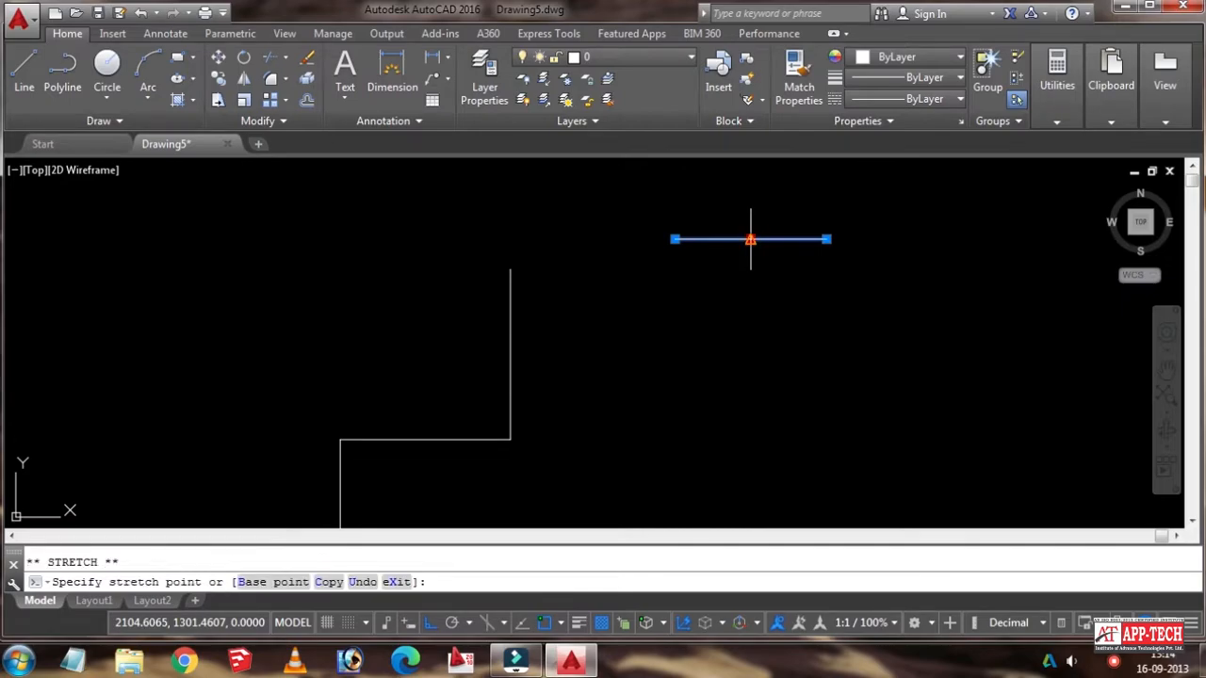
{"action": "left_click", "coordinate": [377, 240]}
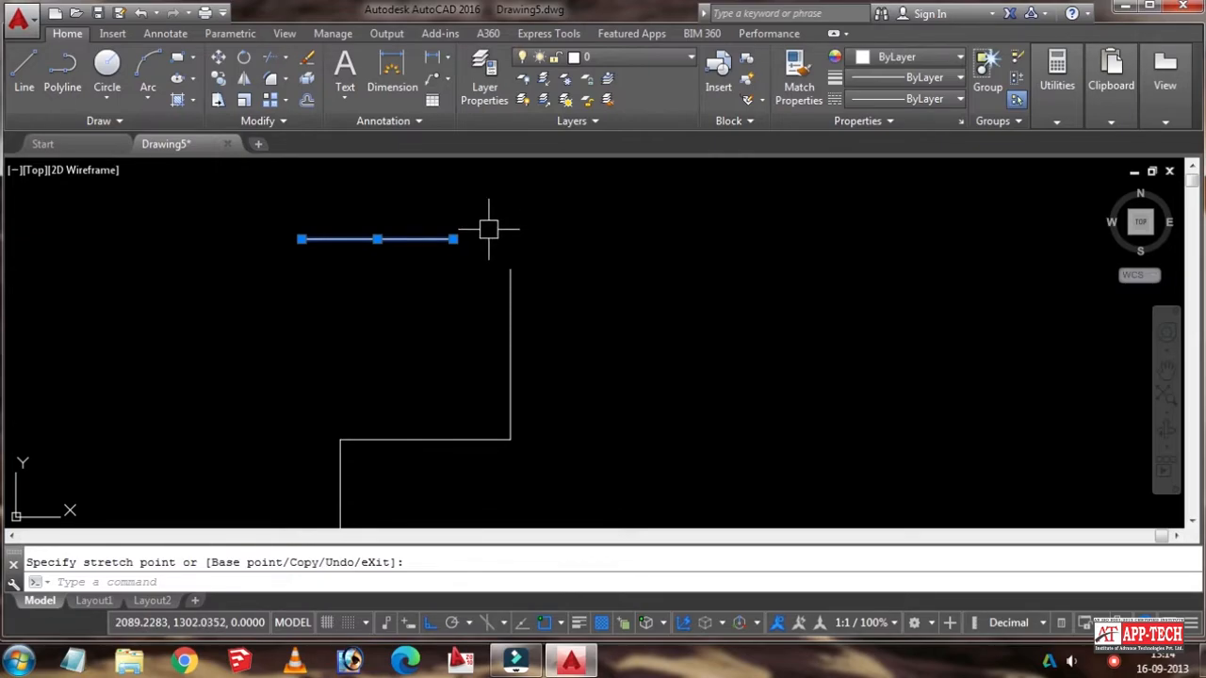
Step: Switch Ortho and polar tracking off, examine the line's grips up close, and deselect the line
{"action": "key", "text": "F10"}
{"action": "scroll", "coordinate": [410, 228], "scroll_direction": "up", "scroll_amount": 4}
{"action": "middle_click_drag", "start_coordinate": [323, 229], "coordinate": [368, 235]}
{"action": "scroll", "coordinate": [381, 236], "scroll_direction": "up", "scroll_amount": 2}
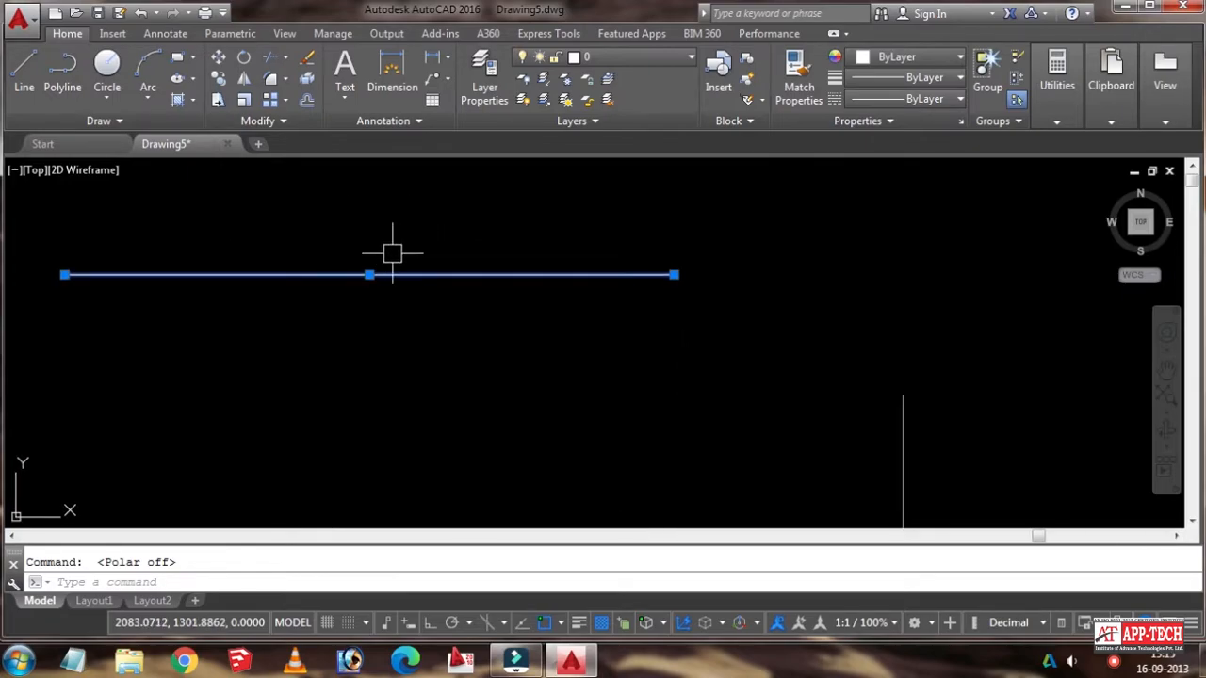
{"action": "scroll", "coordinate": [565, 261], "scroll_direction": "down", "scroll_amount": 2}
{"action": "middle_click_drag", "start_coordinate": [568, 261], "coordinate": [625, 261]}
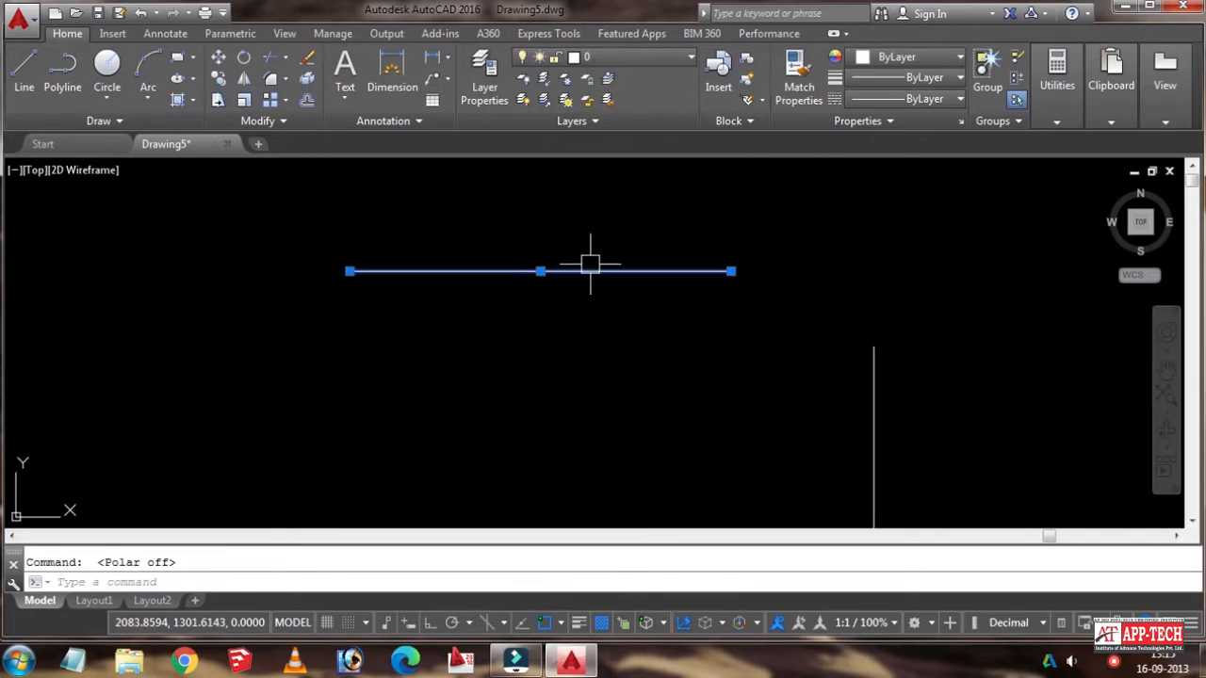
{"action": "scroll", "coordinate": [590, 264], "scroll_direction": "up", "scroll_amount": 4}
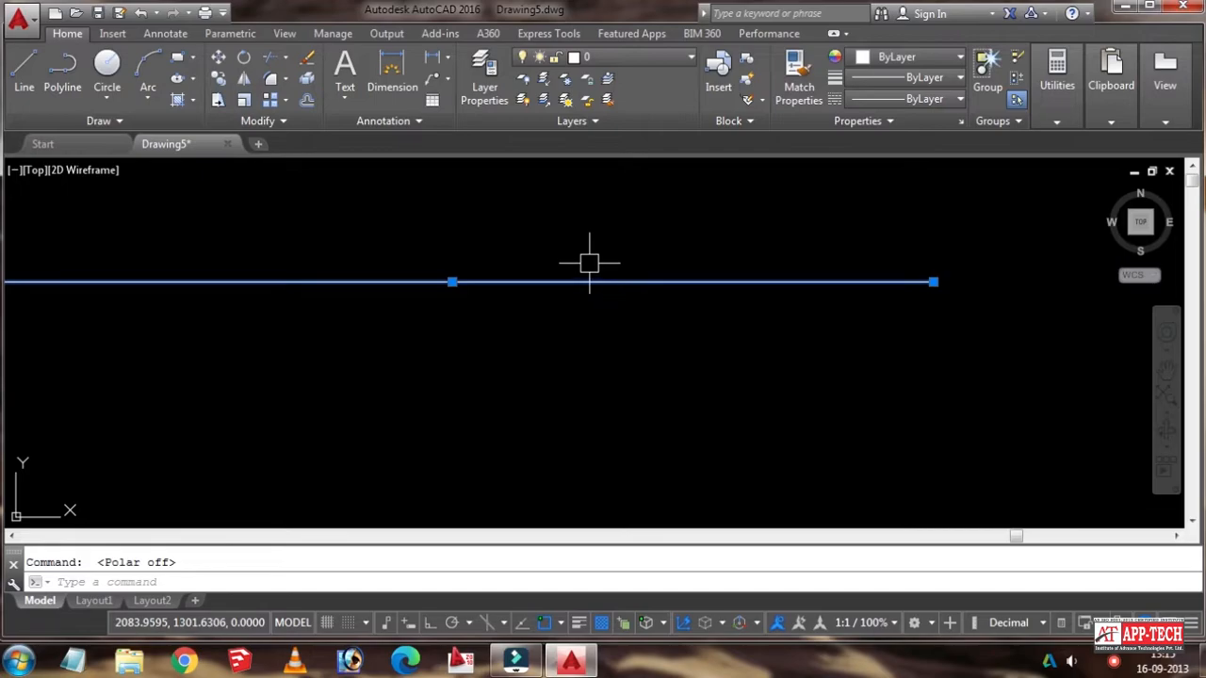
{"action": "scroll", "coordinate": [589, 264], "scroll_direction": "down", "scroll_amount": 2}
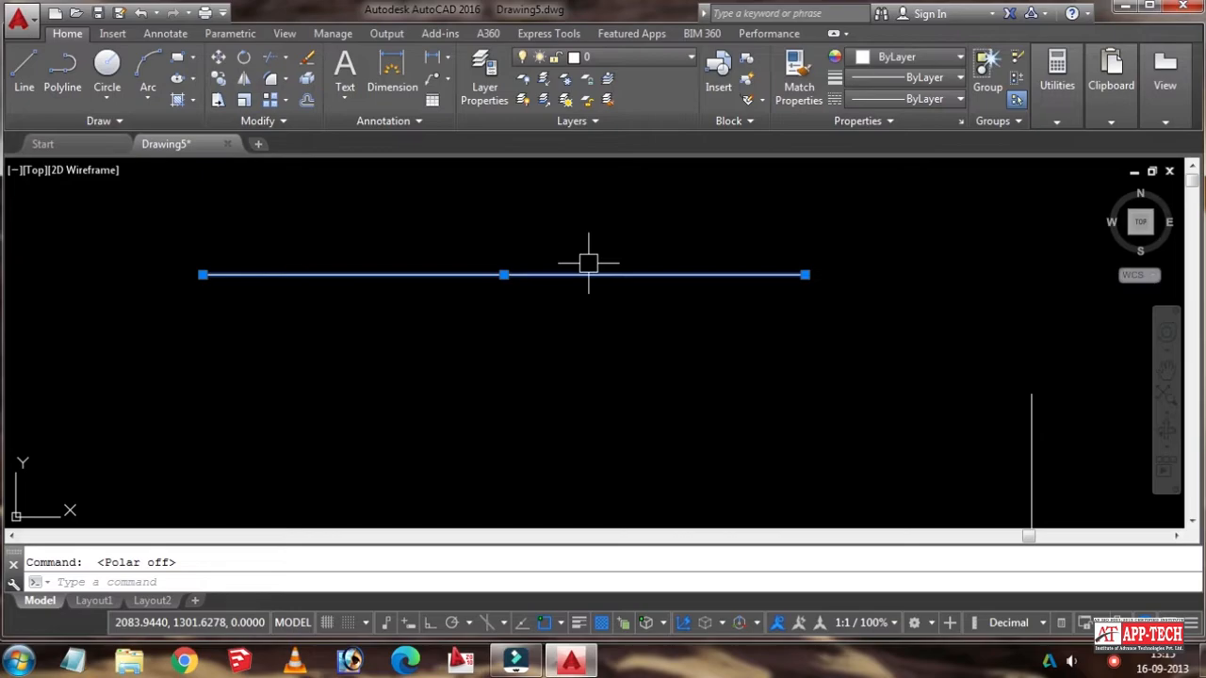
{"action": "key", "text": "Escape"}
{"action": "scroll", "coordinate": [588, 262], "scroll_direction": "down", "scroll_amount": 8}
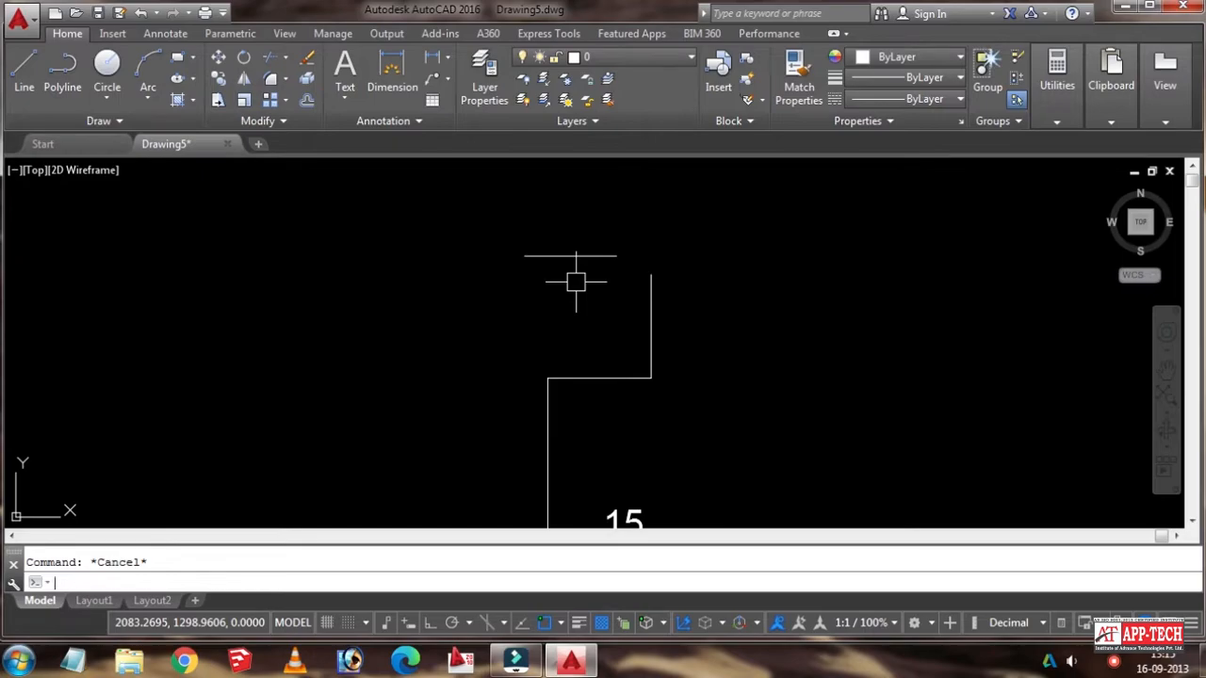
Step: Start a polyline in the empty area beside the stepped lines with Ortho on, running 10 units right and 10 units down
{"action": "type", "text": "l"}
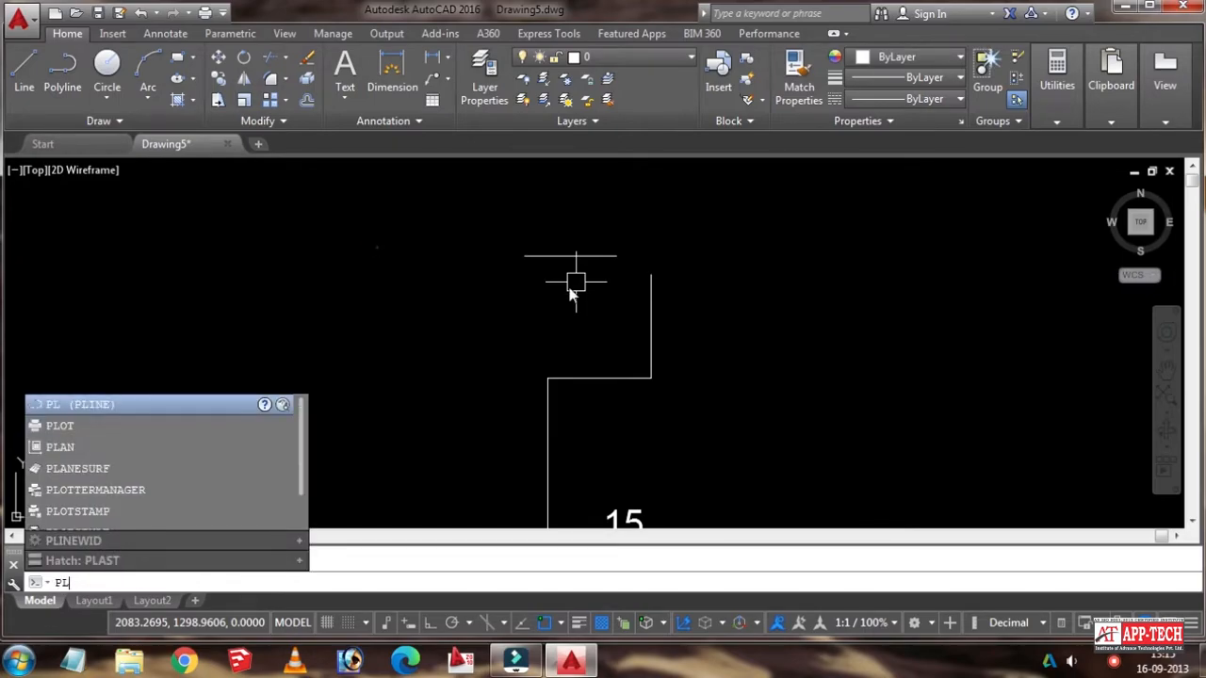
{"action": "key", "text": "Return"}
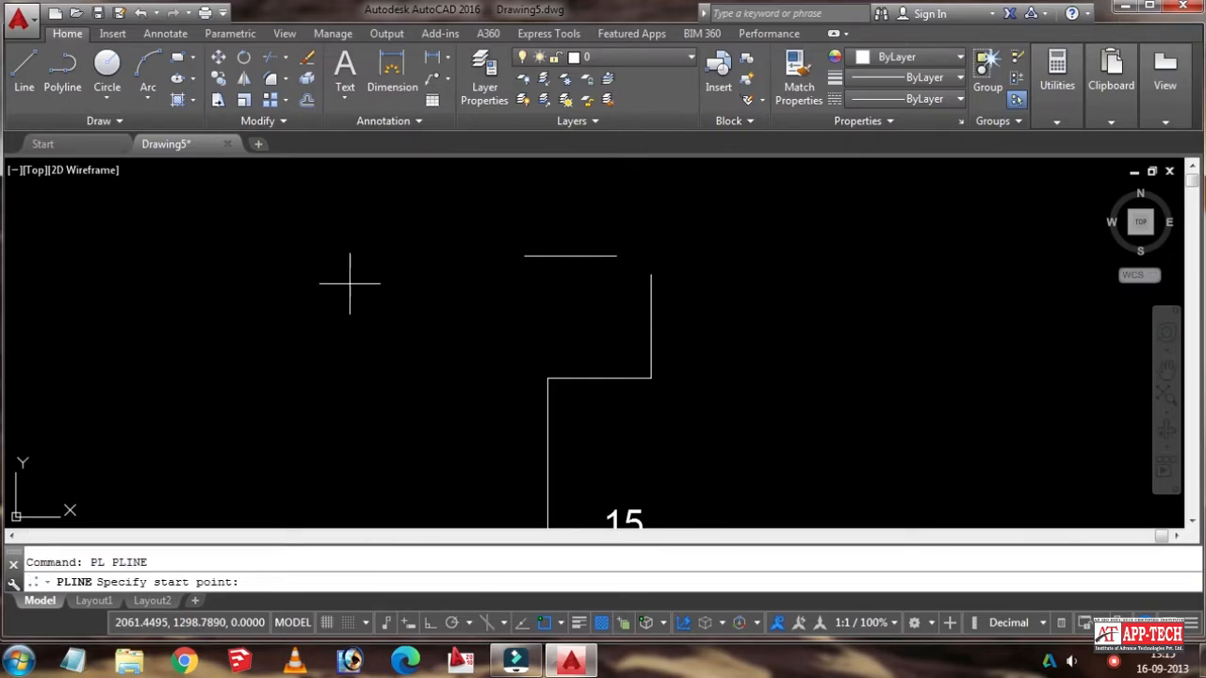
{"action": "left_click", "coordinate": [101, 313]}
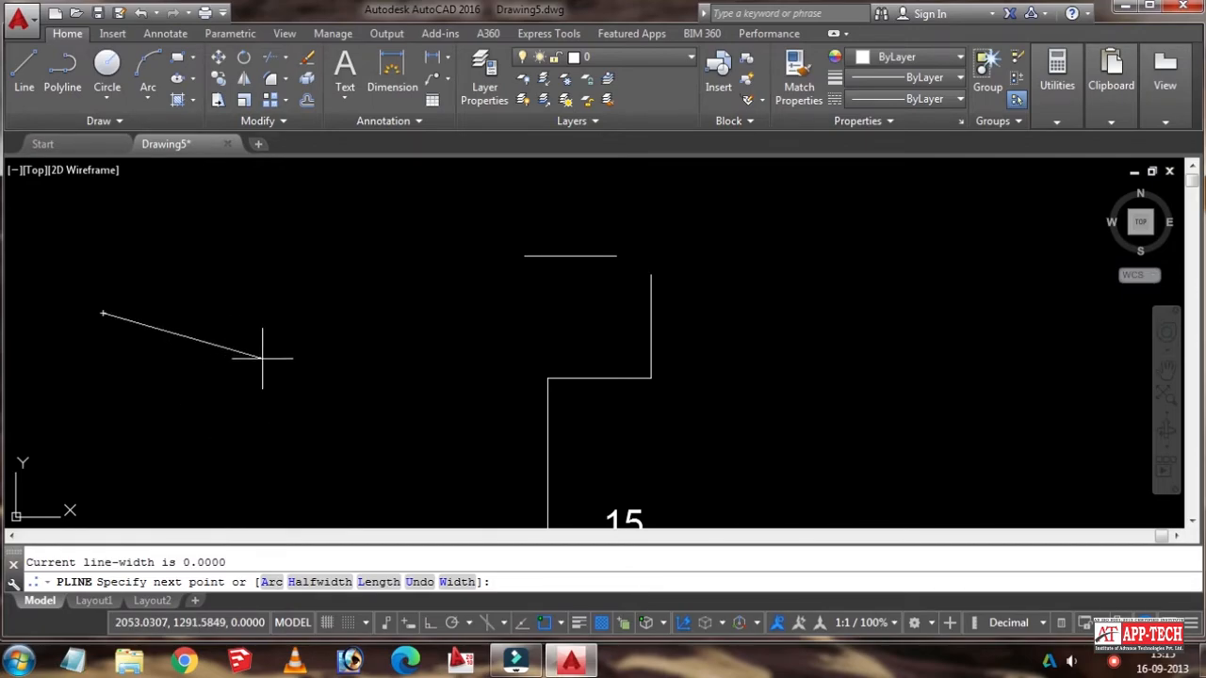
{"action": "key", "text": "F8"}
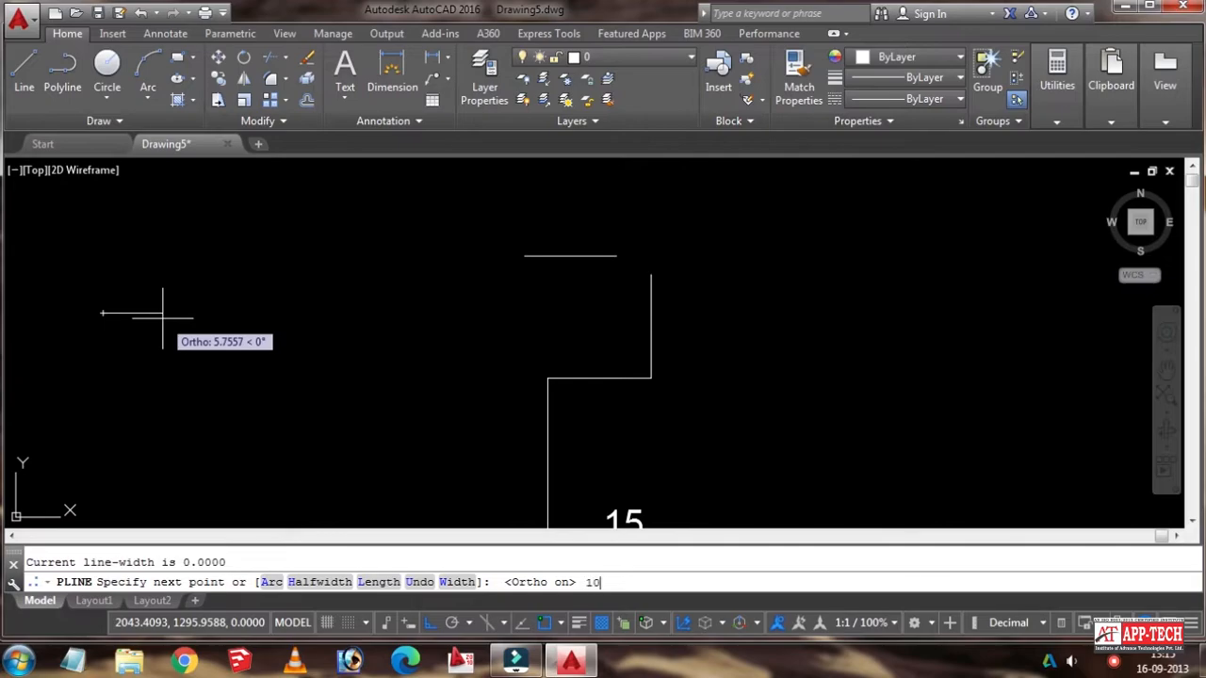
{"action": "key", "text": "Return"}
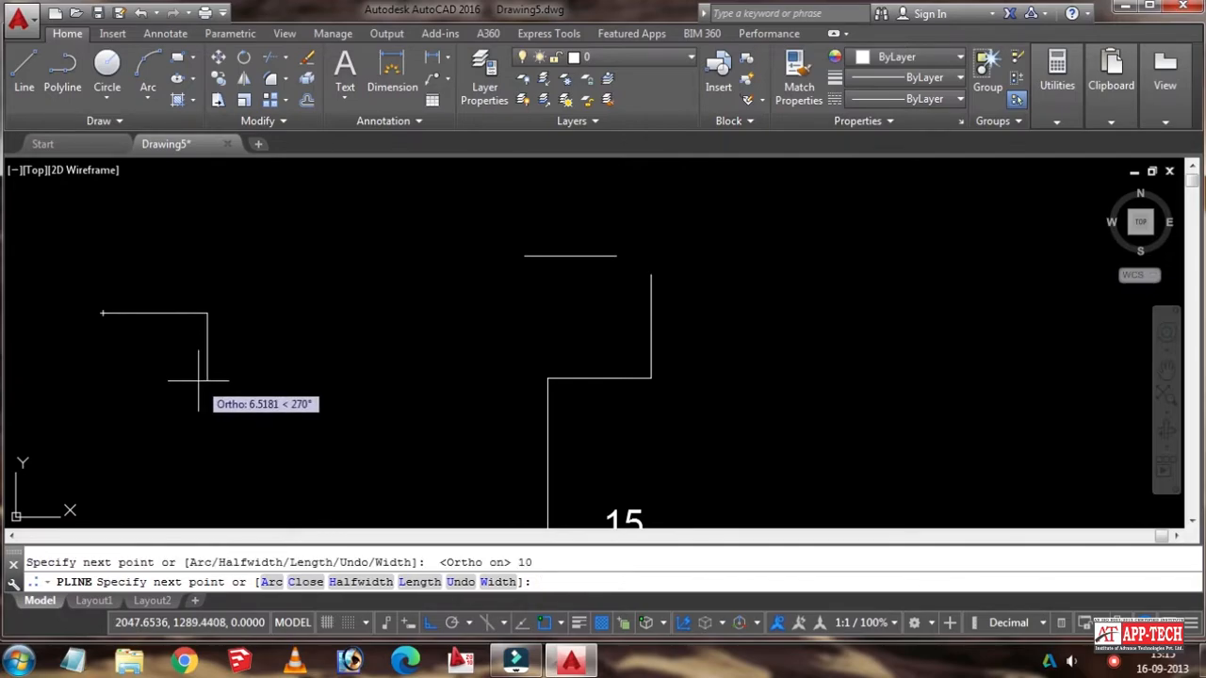
{"action": "key", "text": "Return"}
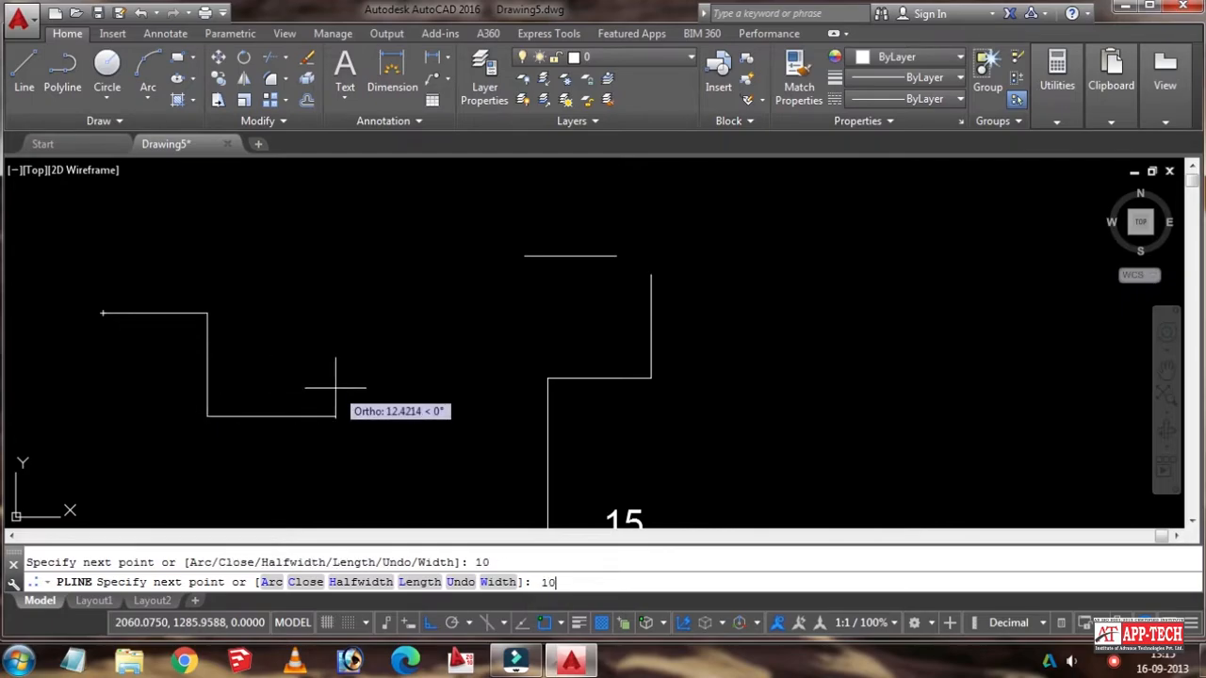
Step: Continue the polyline 10 units right, 10 units up and 10 units right, and end it there
{"action": "type", "text": "10"}
{"action": "key", "text": "Return"}
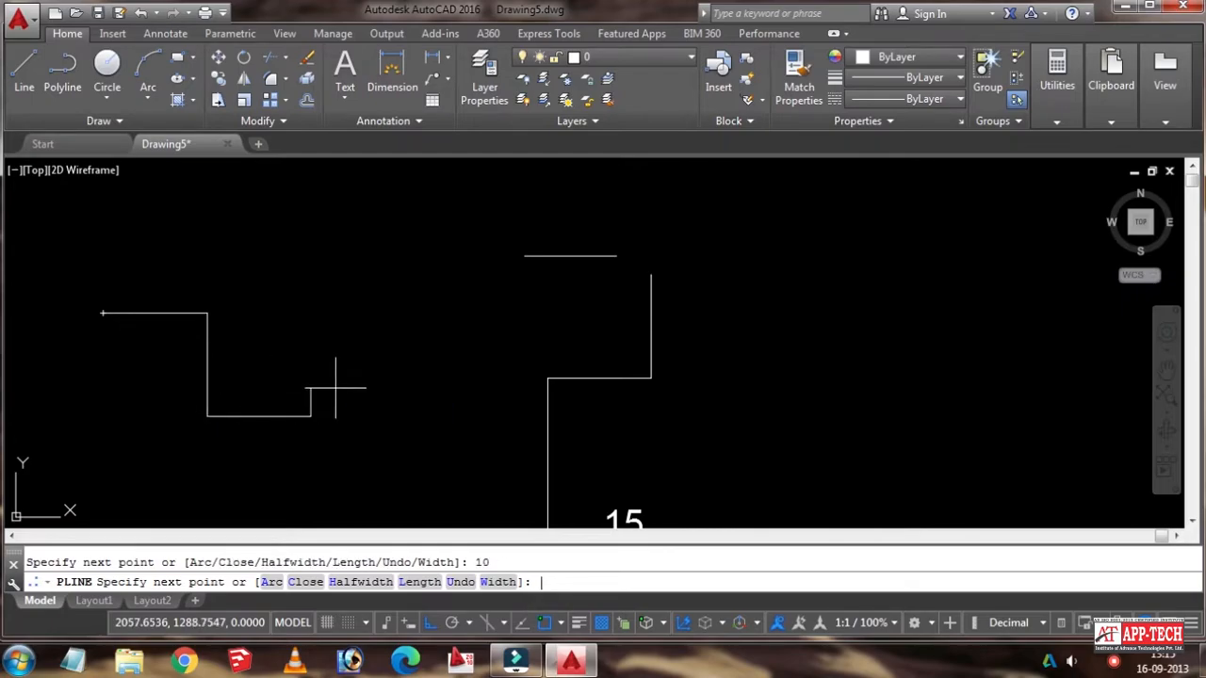
{"action": "type", "text": "10"}
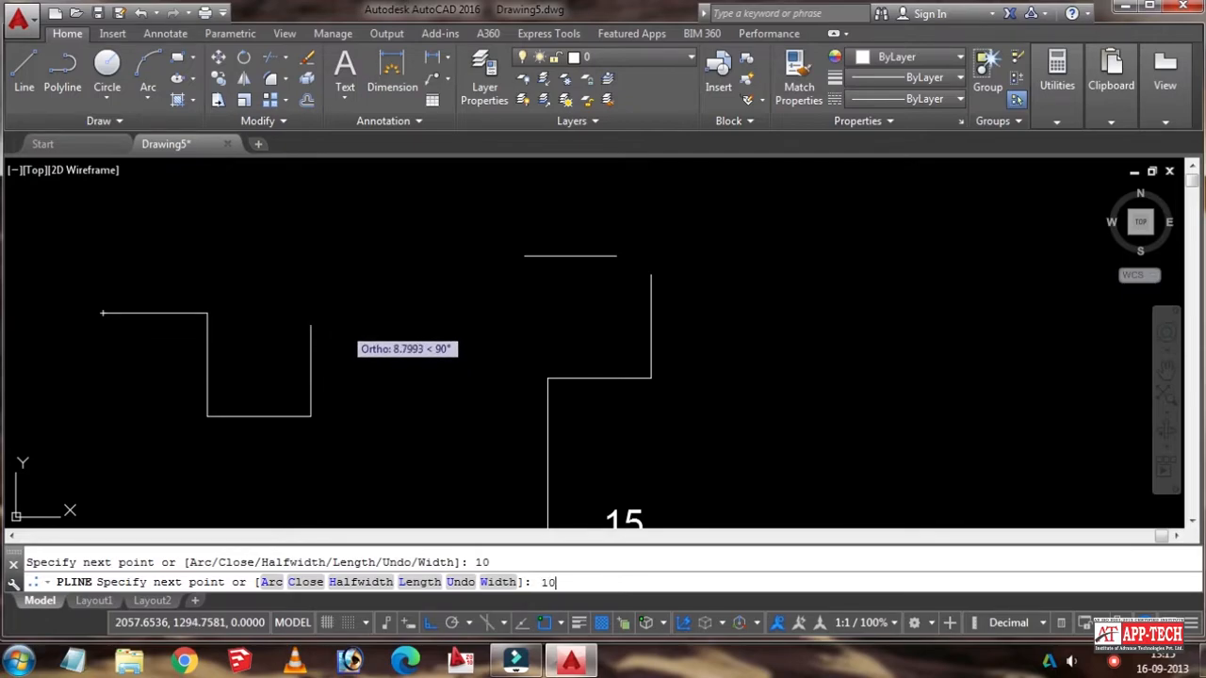
{"action": "key", "text": "Return"}
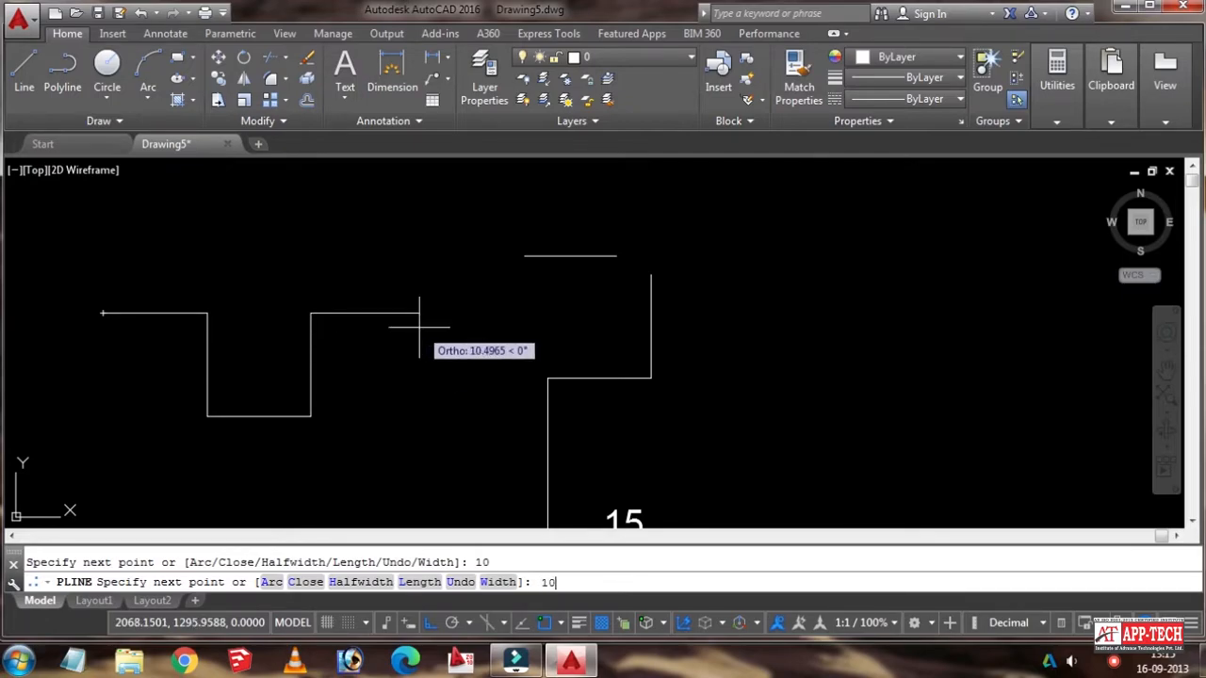
{"action": "key", "text": "Return"}
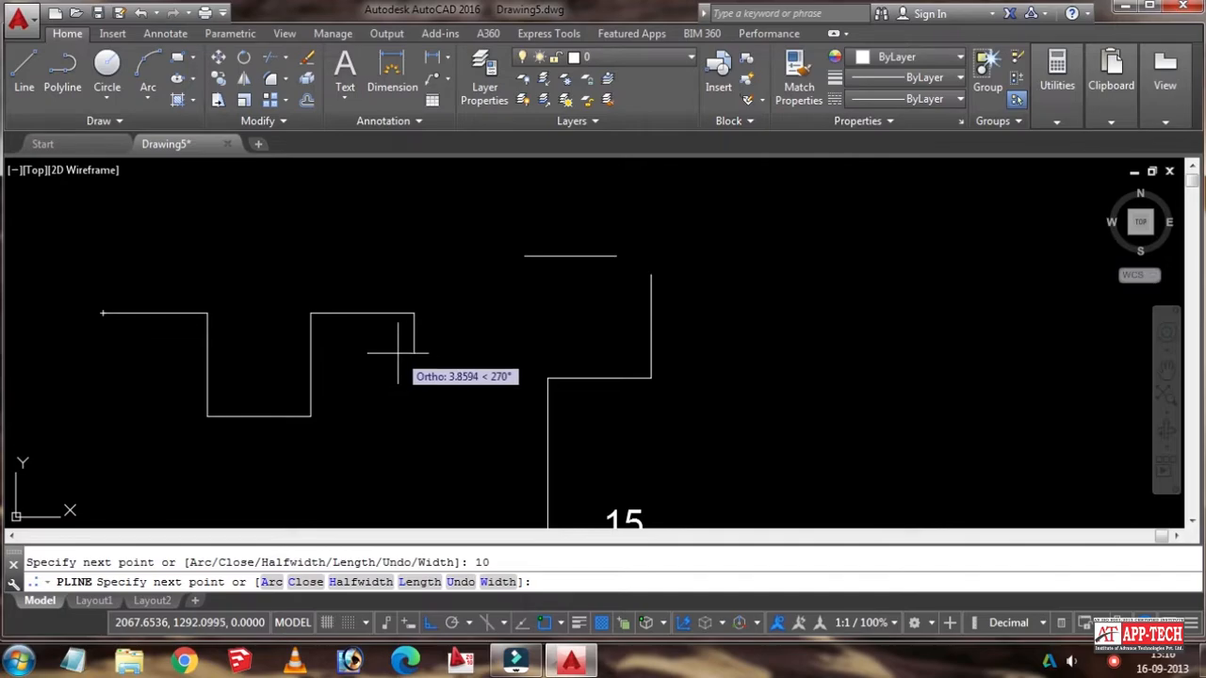
{"action": "key", "text": "Escape"}
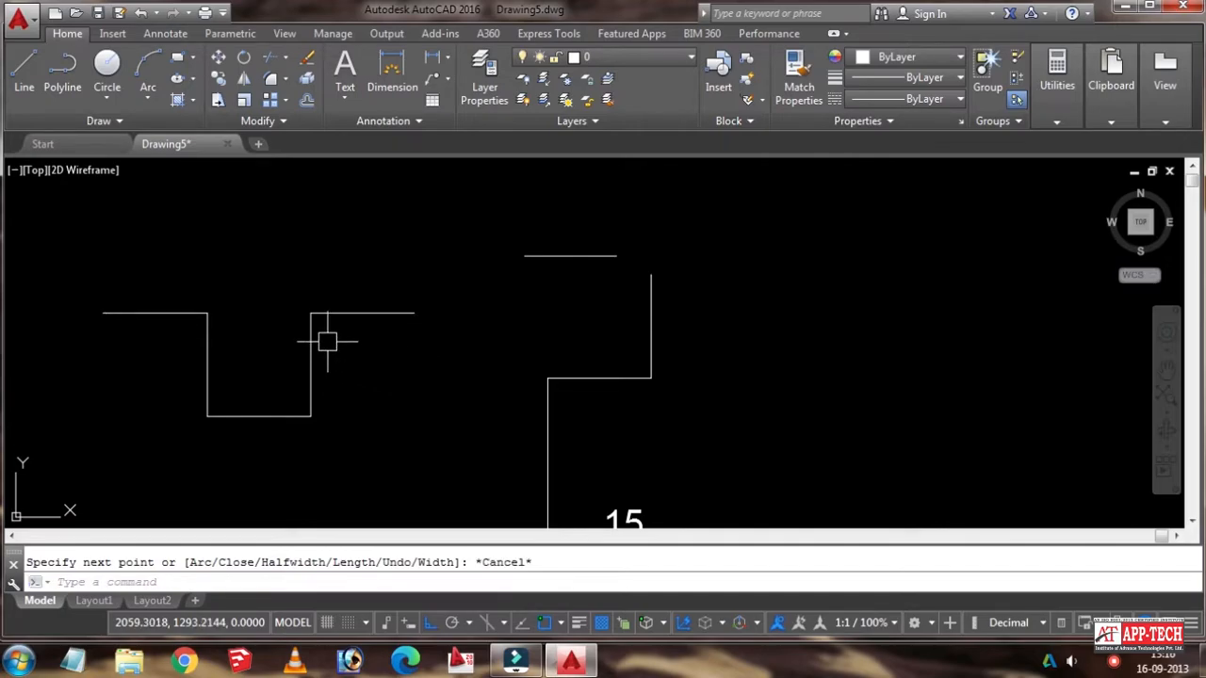
{"action": "key", "text": "Escape"}
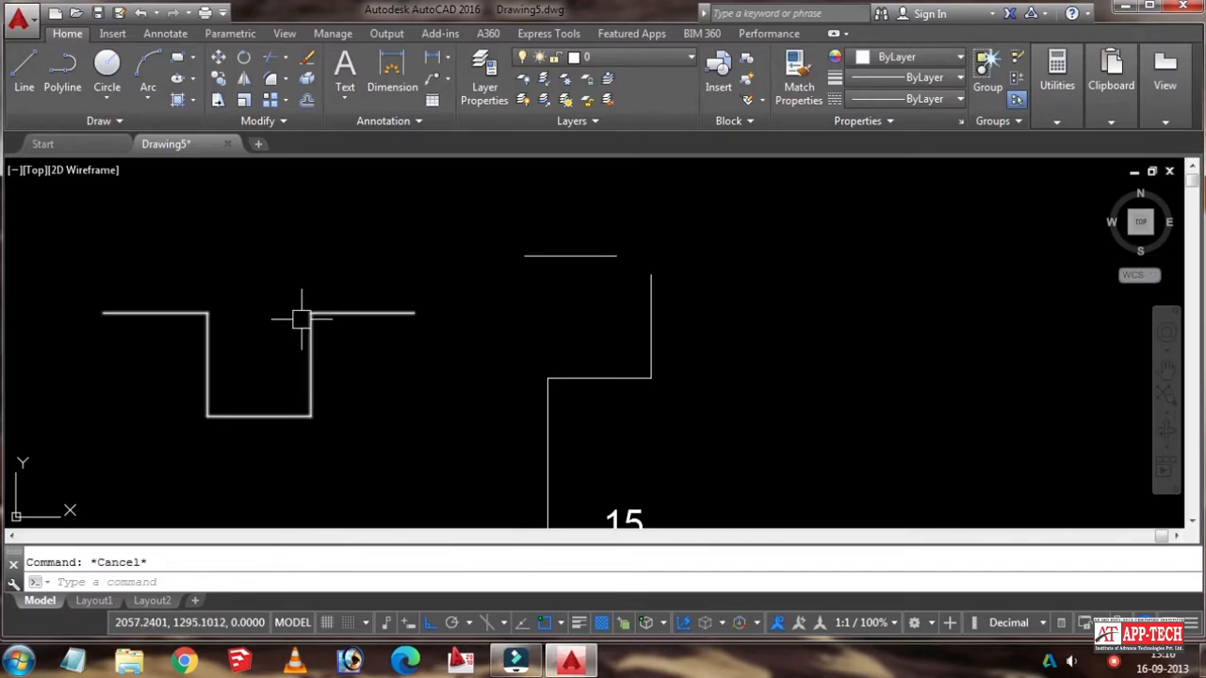
Step: Select the U-notched polyline and each separate line of the stepped figure to compare how they select
{"action": "left_click", "coordinate": [312, 335]}
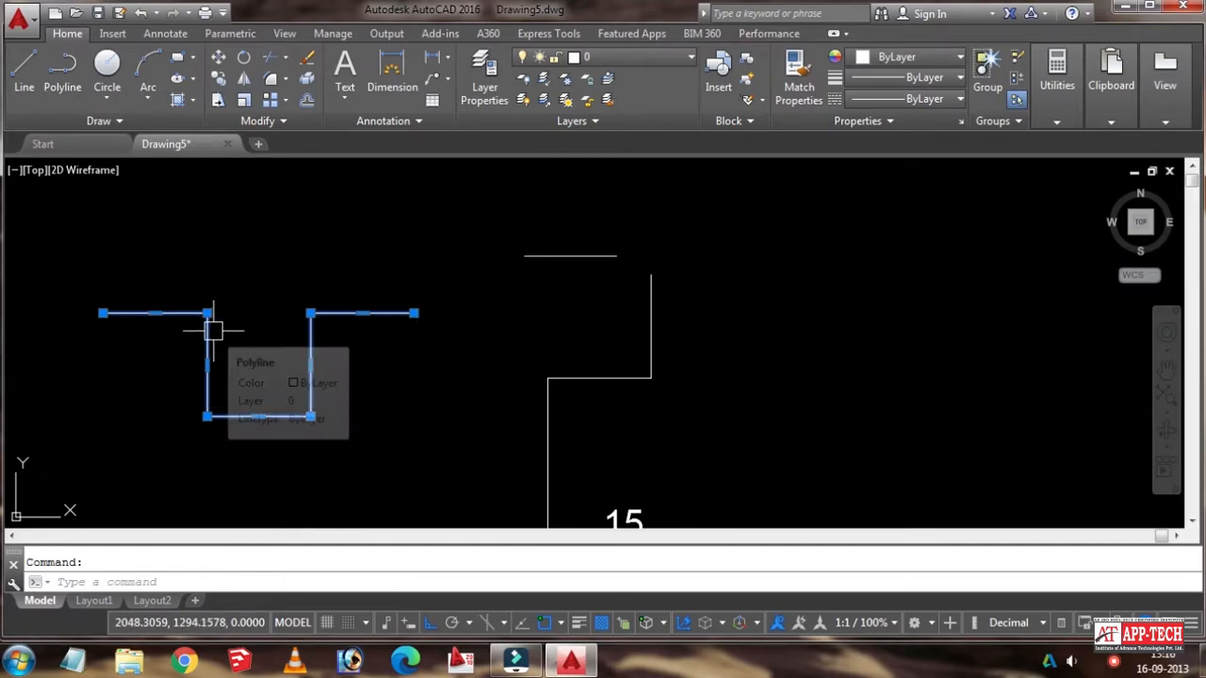
{"action": "left_click", "coordinate": [569, 256]}
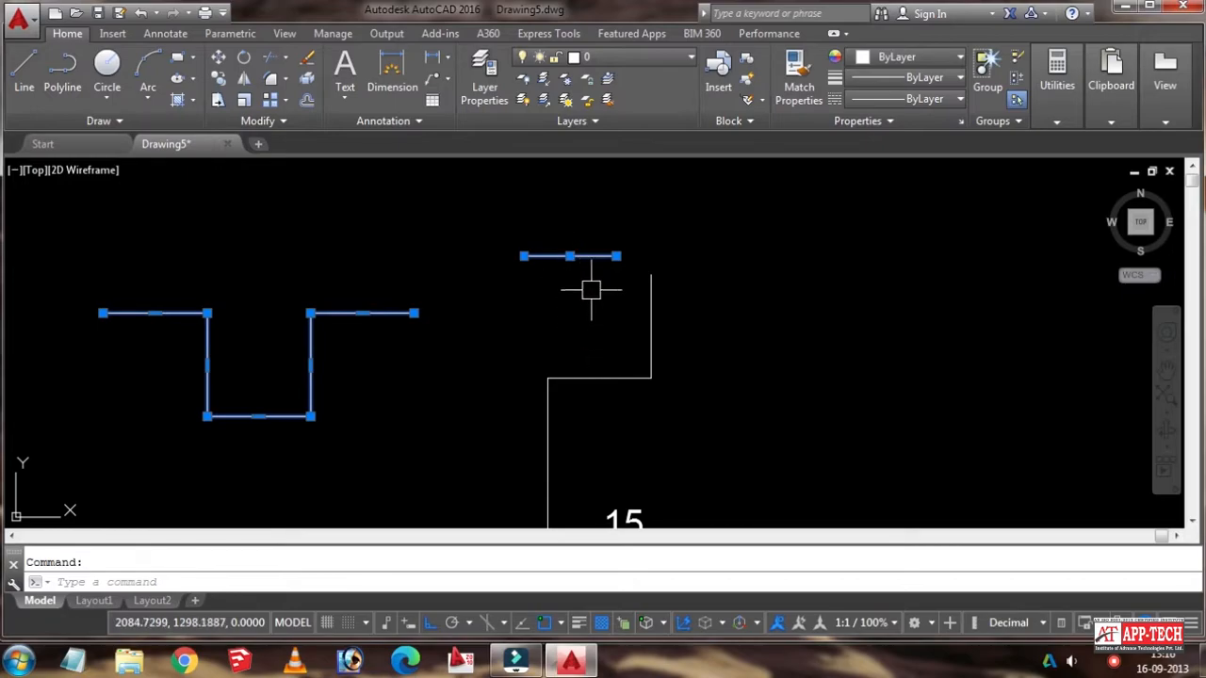
{"action": "left_click", "coordinate": [613, 378]}
{"action": "left_click", "coordinate": [644, 330]}
{"action": "scroll", "coordinate": [641, 329], "scroll_direction": "down", "scroll_amount": 4}
{"action": "middle_click_drag", "start_coordinate": [619, 342], "coordinate": [613, 237]}
{"action": "scroll", "coordinate": [600, 267], "scroll_direction": "up", "scroll_amount": 2}
{"action": "left_click", "coordinate": [575, 292]}
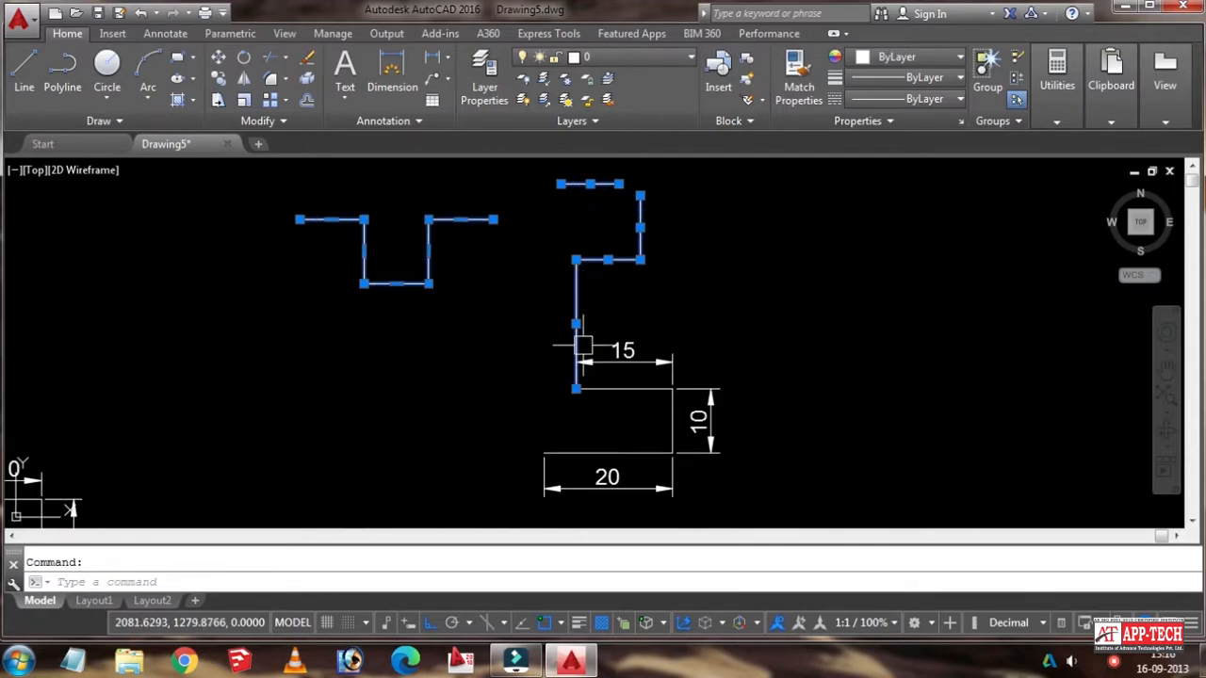
{"action": "left_click", "coordinate": [618, 388]}
{"action": "left_click", "coordinate": [671, 415]}
{"action": "left_click", "coordinate": [624, 454]}
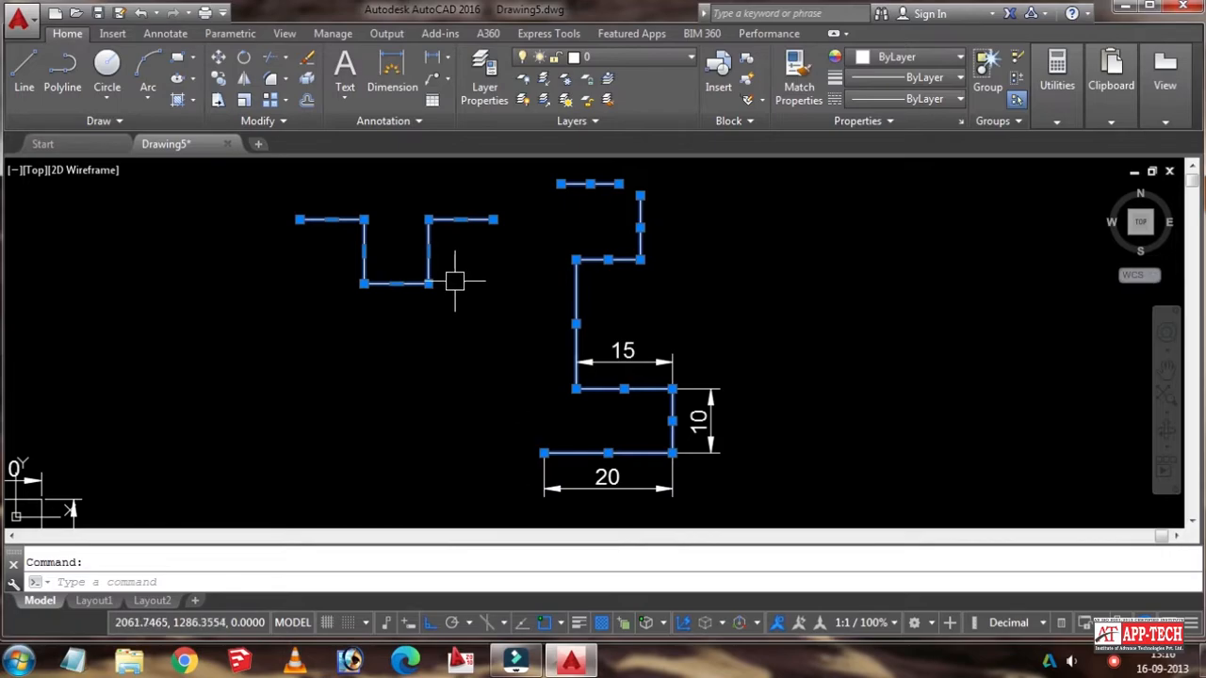
Step: Compare the polyline's grips with those of the separate lines up close, and clear the selection
{"action": "scroll", "coordinate": [436, 258], "scroll_direction": "up", "scroll_amount": 4}
{"action": "scroll", "coordinate": [437, 258], "scroll_direction": "down", "scroll_amount": 5}
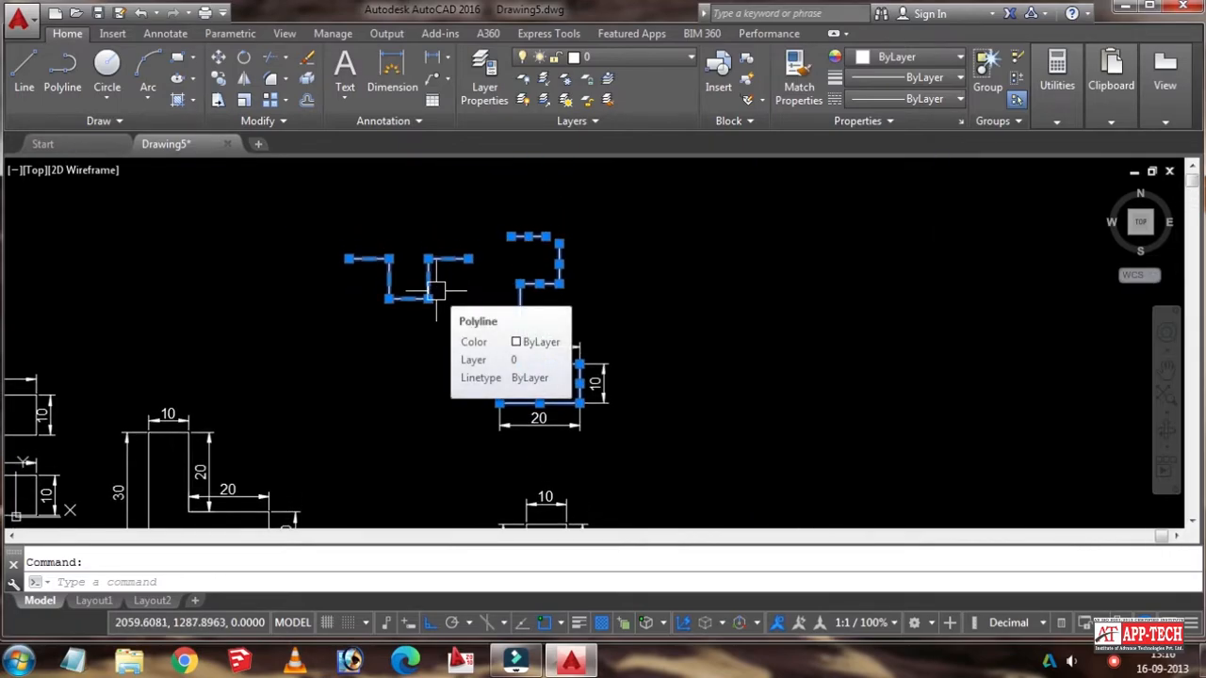
{"action": "scroll", "coordinate": [405, 271], "scroll_direction": "up", "scroll_amount": 4}
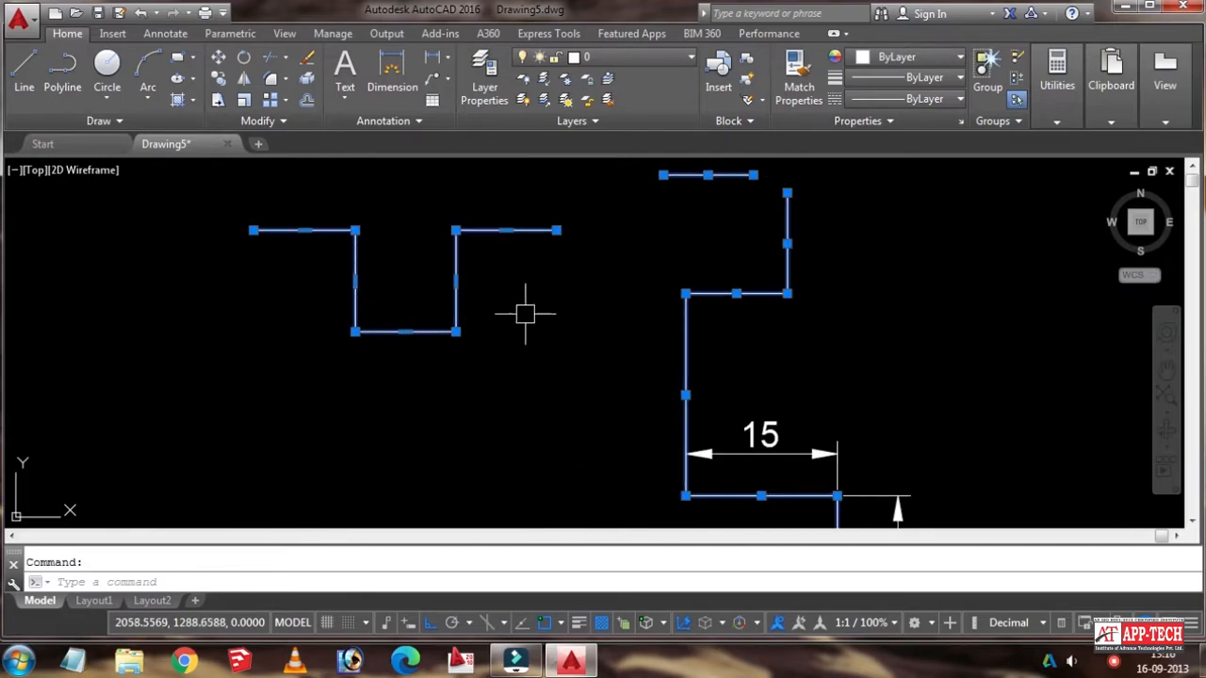
{"action": "scroll", "coordinate": [616, 304], "scroll_direction": "down", "scroll_amount": 4}
{"action": "key", "text": "Escape"}
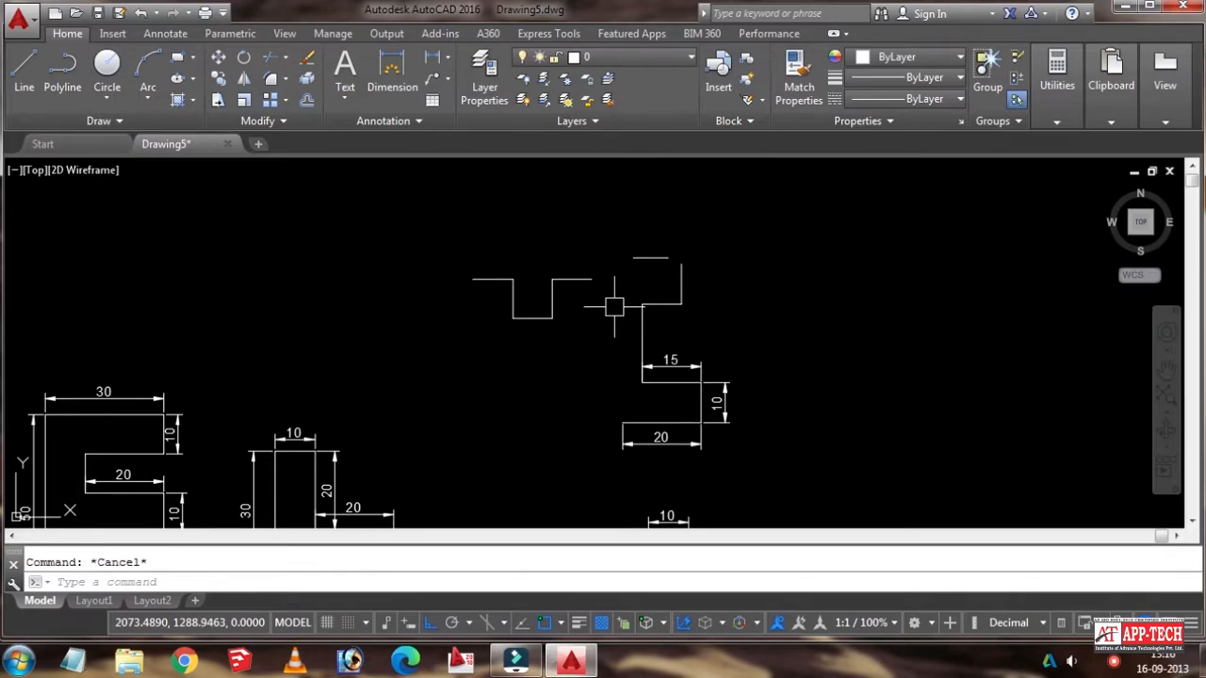
Step: Inspect the polyline as a single object, and select only the long vertical line of the stepped figure for comparison
{"action": "scroll", "coordinate": [557, 285], "scroll_direction": "up", "scroll_amount": 4}
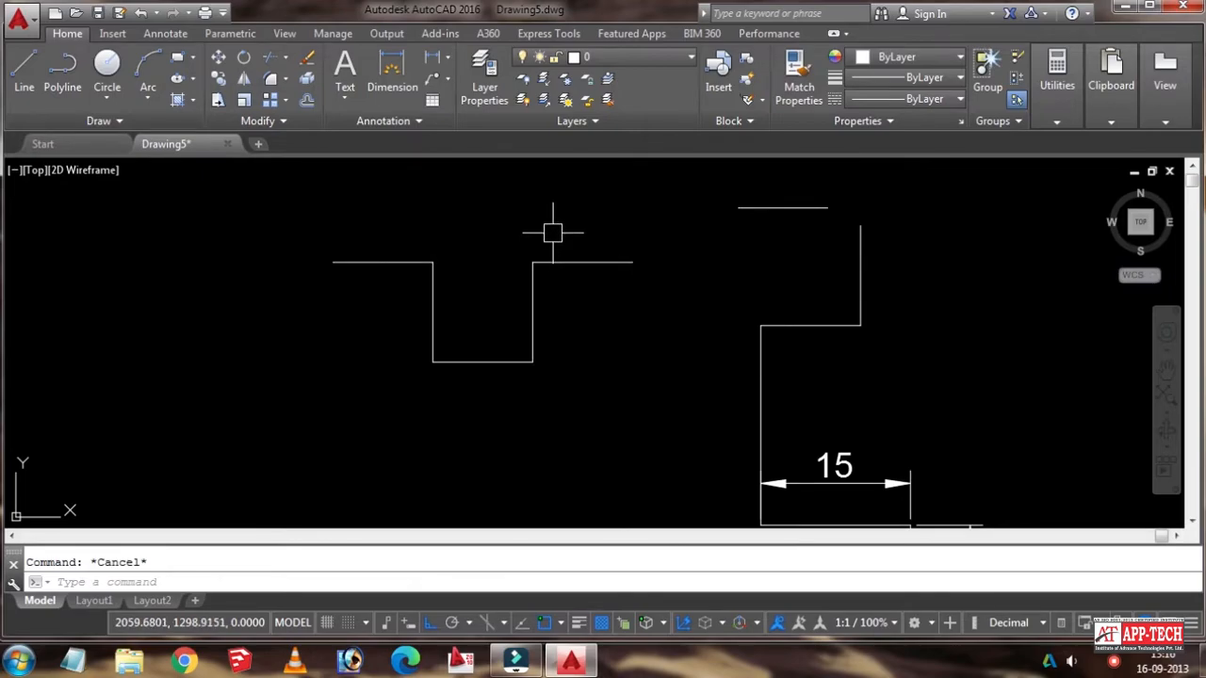
{"action": "mouse_move", "coordinate": [563, 256]}
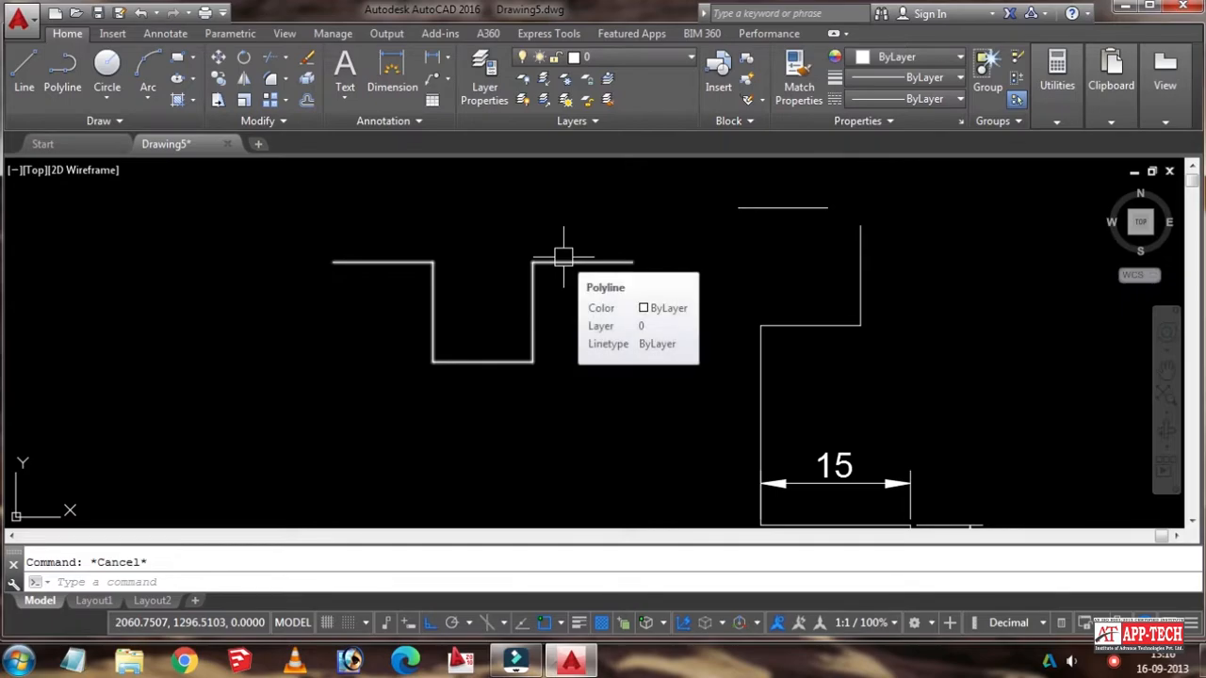
{"action": "scroll", "coordinate": [729, 277], "scroll_direction": "down", "scroll_amount": 3}
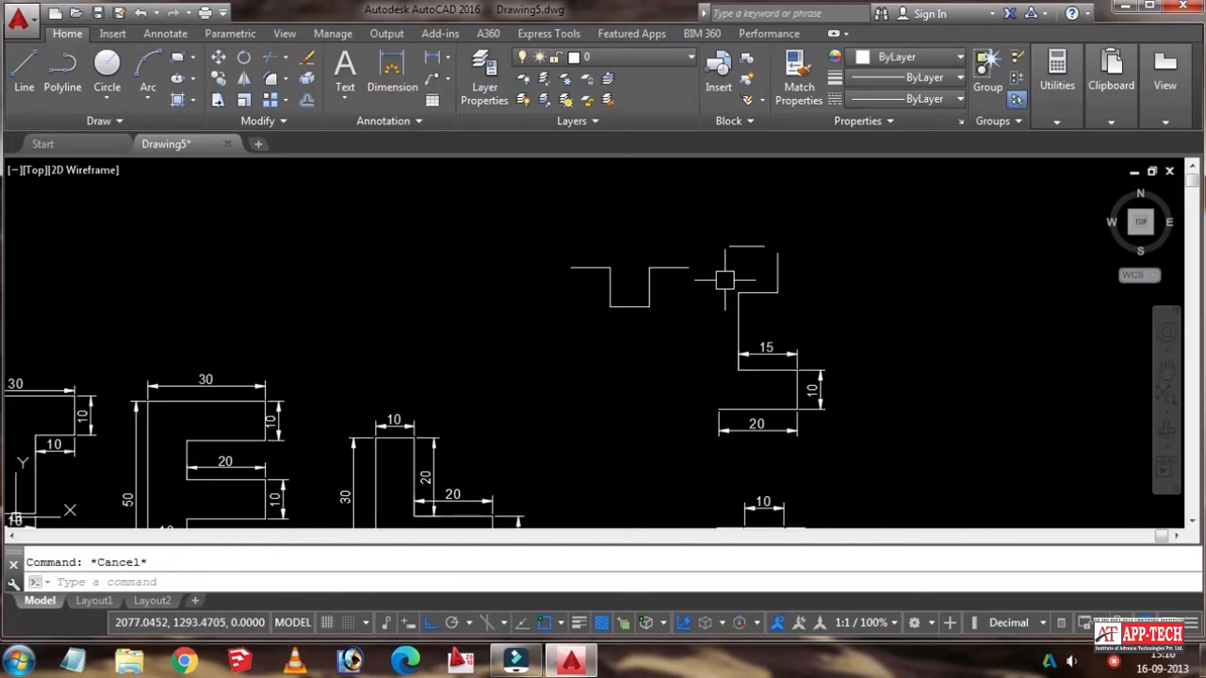
{"action": "scroll", "coordinate": [727, 296], "scroll_direction": "up", "scroll_amount": 3}
{"action": "middle_click_drag", "start_coordinate": [742, 301], "coordinate": [665, 309]}
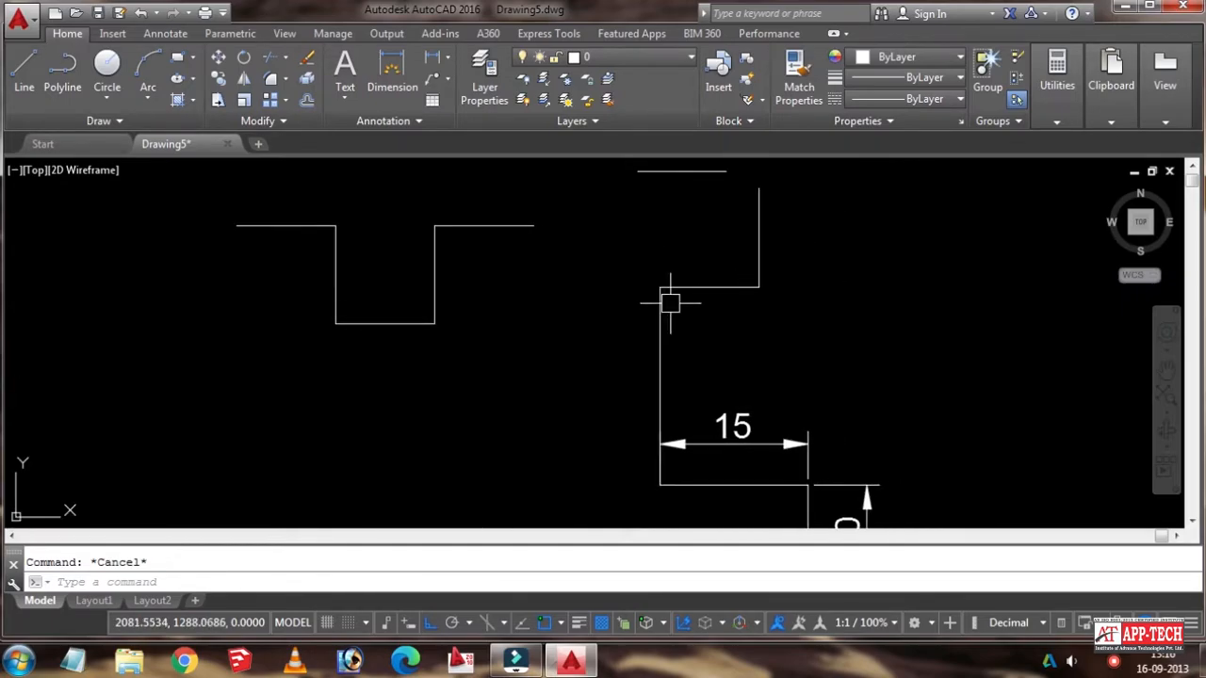
{"action": "left_click", "coordinate": [678, 291]}
{"action": "left_click", "coordinate": [606, 317]}
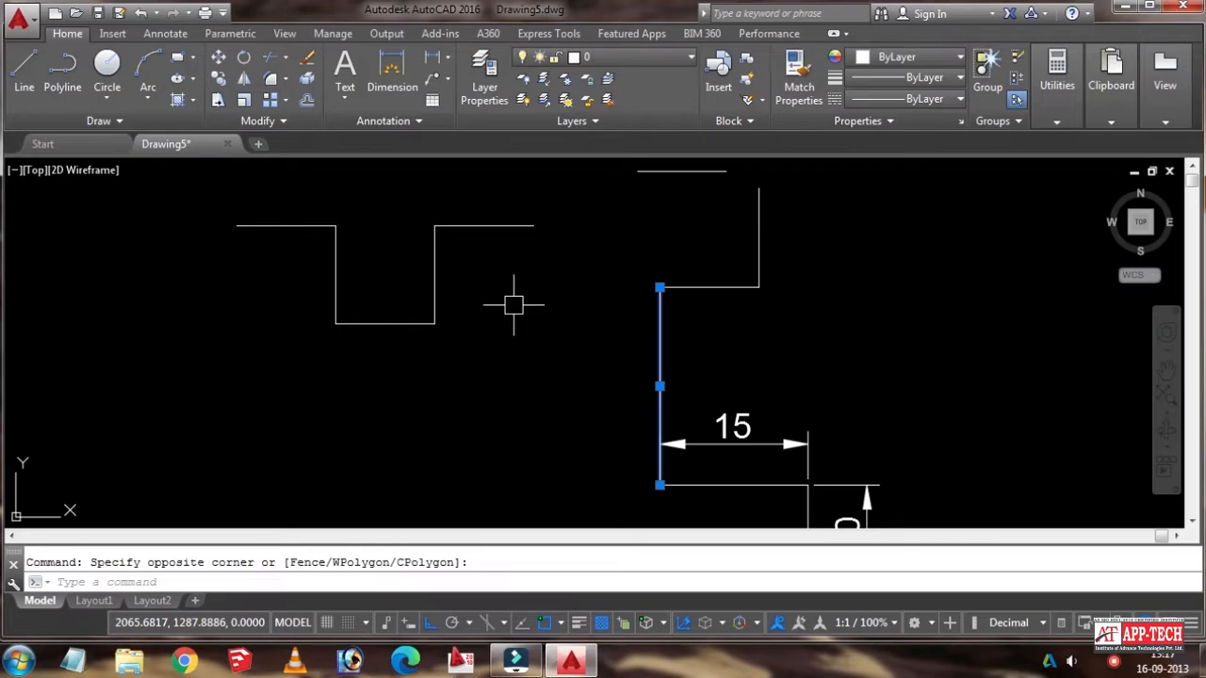
{"action": "scroll", "coordinate": [491, 296], "scroll_direction": "down", "scroll_amount": 2}
{"action": "mouse_move", "coordinate": [636, 215]}
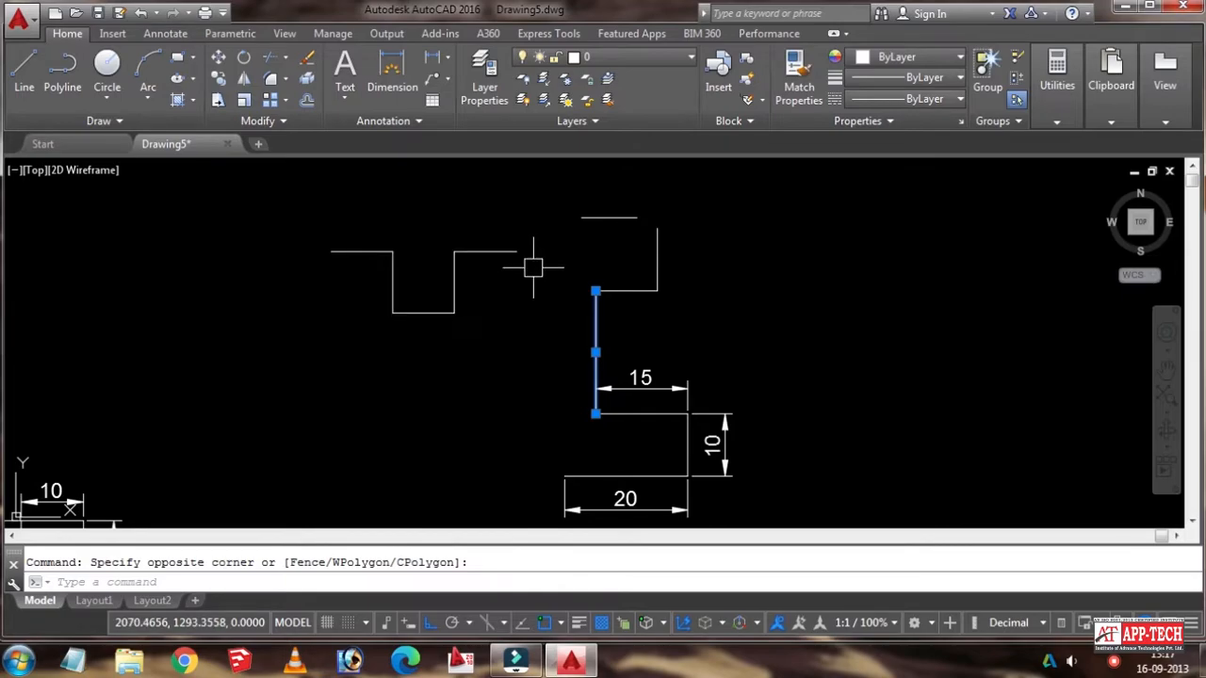
Step: Turn Ortho and polar tracking off and draw a freehand chain of 20 connected lines beside the stepped figure, leaving it open
{"action": "scroll", "coordinate": [533, 267], "scroll_direction": "down", "scroll_amount": 1}
{"action": "key", "text": "F10"}
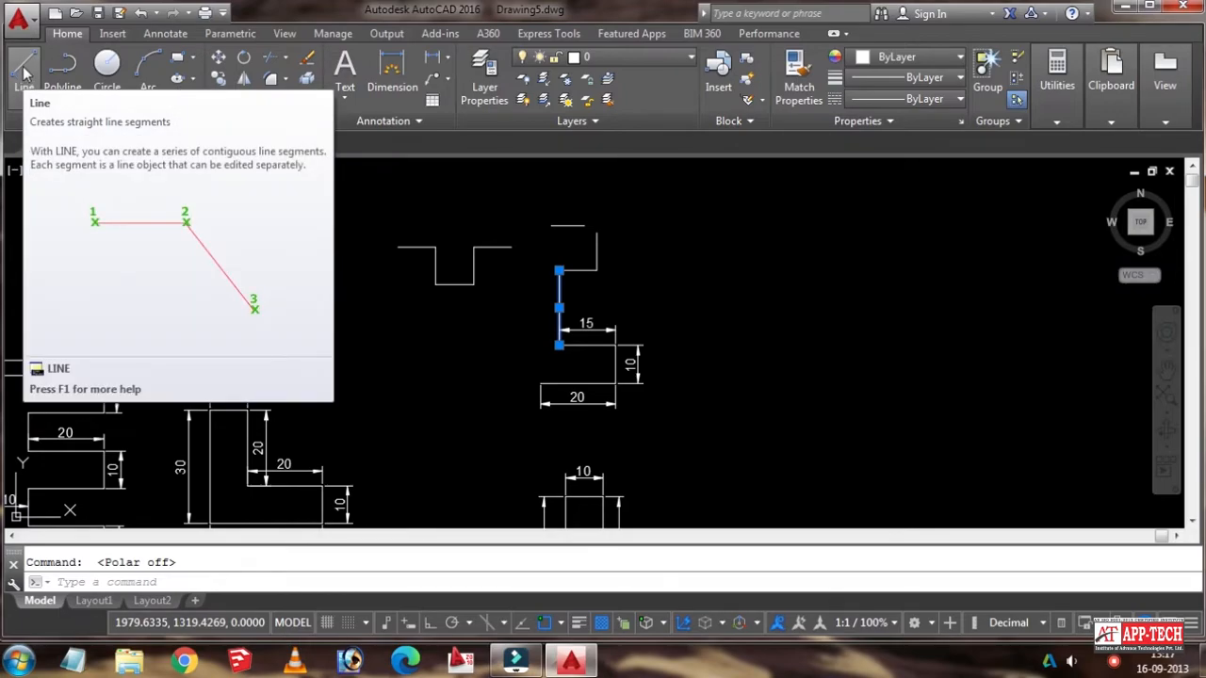
{"action": "left_click", "coordinate": [26, 72]}
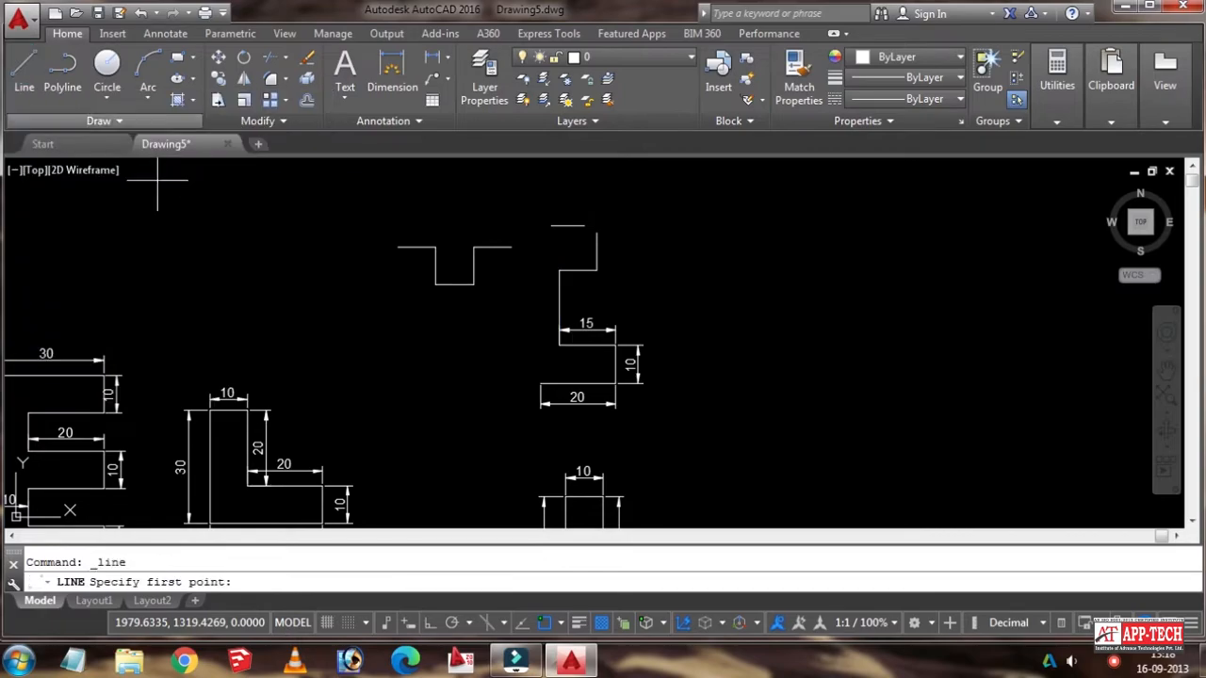
{"action": "left_click", "coordinate": [763, 303]}
{"action": "left_click", "coordinate": [886, 304]}
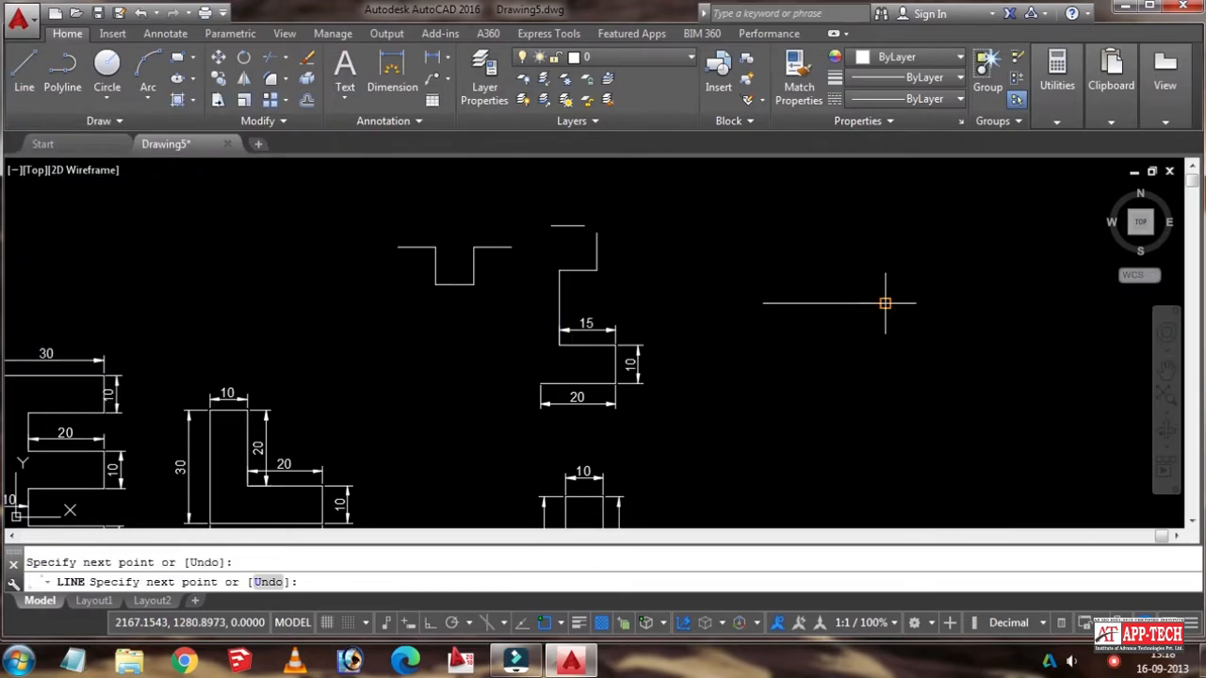
{"action": "left_click", "coordinate": [886, 401]}
{"action": "left_click", "coordinate": [808, 424]}
{"action": "left_click", "coordinate": [876, 471]}
{"action": "left_click", "coordinate": [953, 400]}
{"action": "left_click", "coordinate": [943, 318]}
{"action": "left_click", "coordinate": [996, 298]}
{"action": "left_click", "coordinate": [1027, 378]}
{"action": "left_click", "coordinate": [1062, 332]}
{"action": "left_click", "coordinate": [1054, 273]}
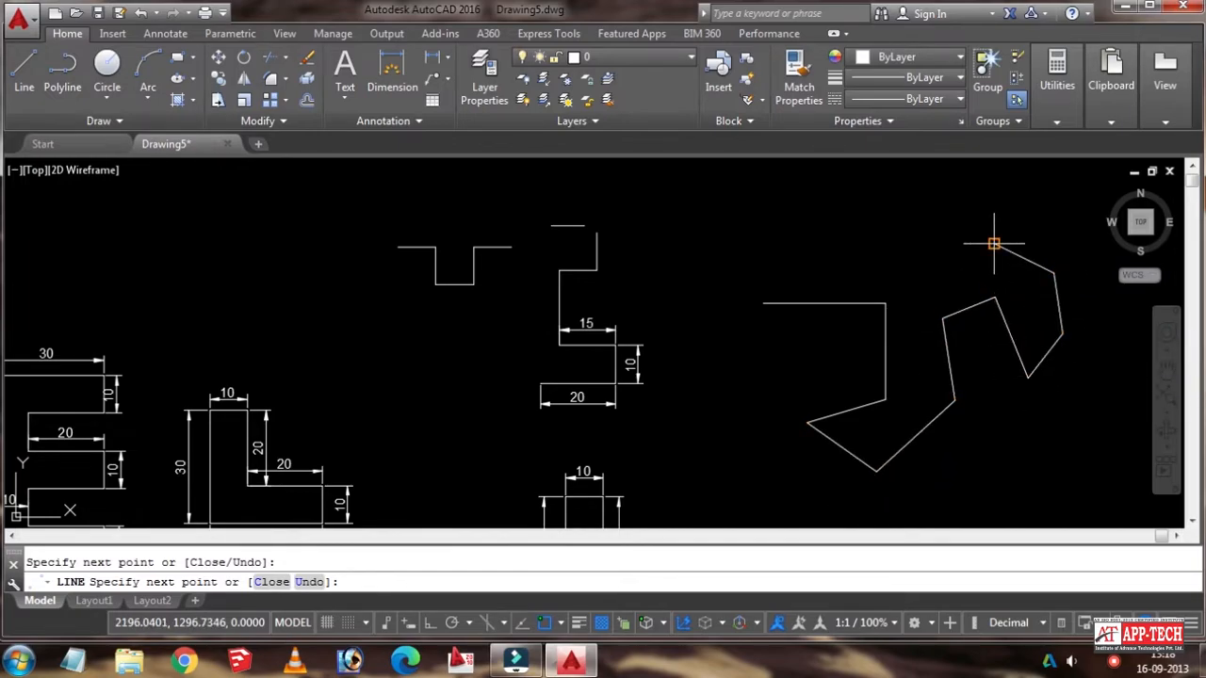
{"action": "left_click", "coordinate": [884, 231]}
{"action": "left_click", "coordinate": [928, 182]}
{"action": "left_click", "coordinate": [806, 243]}
{"action": "left_click", "coordinate": [774, 231]}
{"action": "left_click", "coordinate": [709, 288]}
{"action": "left_click", "coordinate": [682, 387]}
{"action": "left_click", "coordinate": [768, 376]}
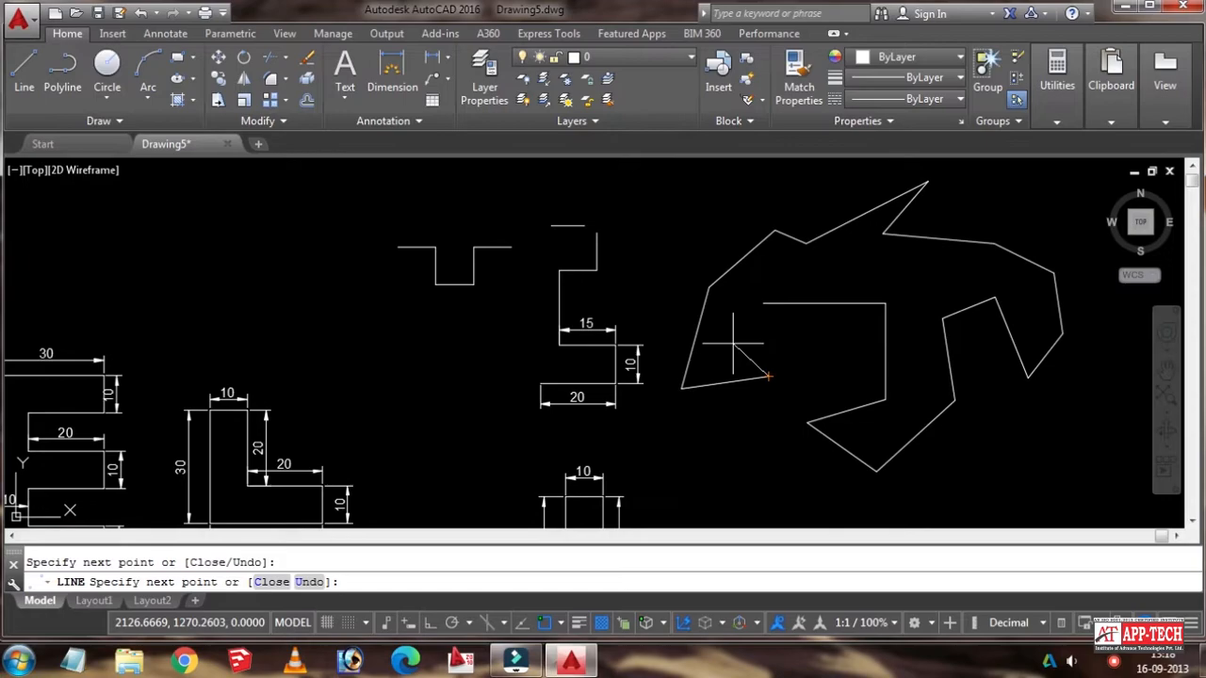
{"action": "left_click", "coordinate": [789, 340]}
{"action": "left_click", "coordinate": [820, 374]}
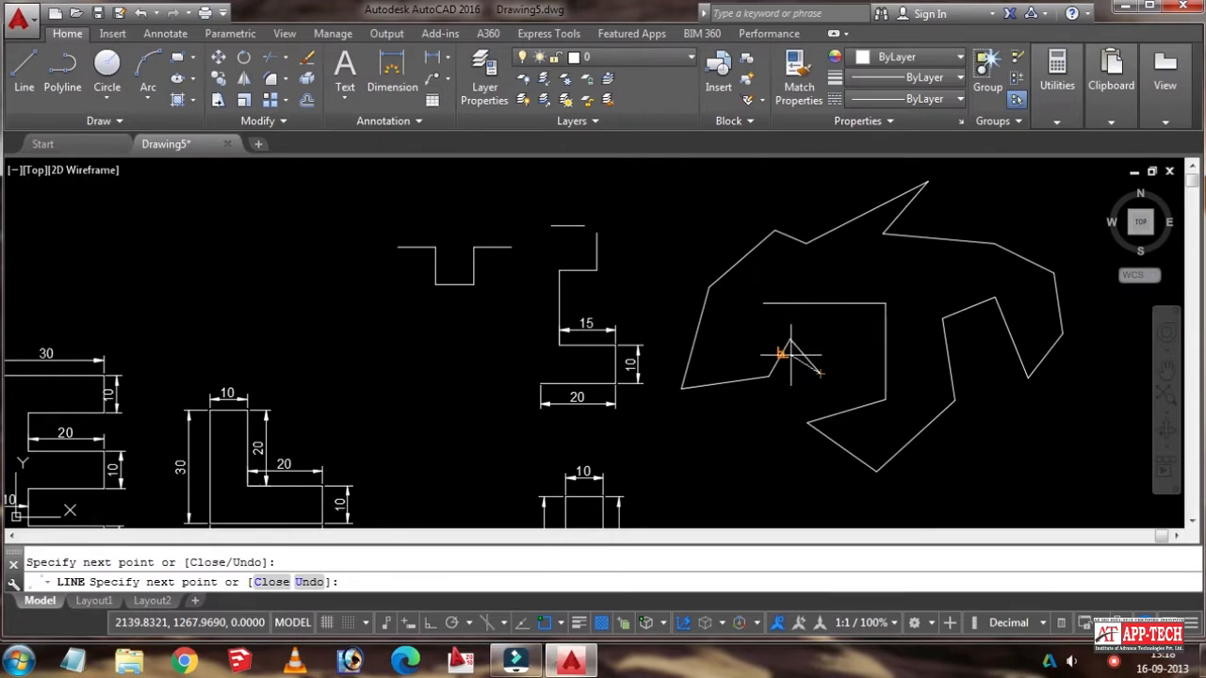
{"action": "key", "text": "Escape"}
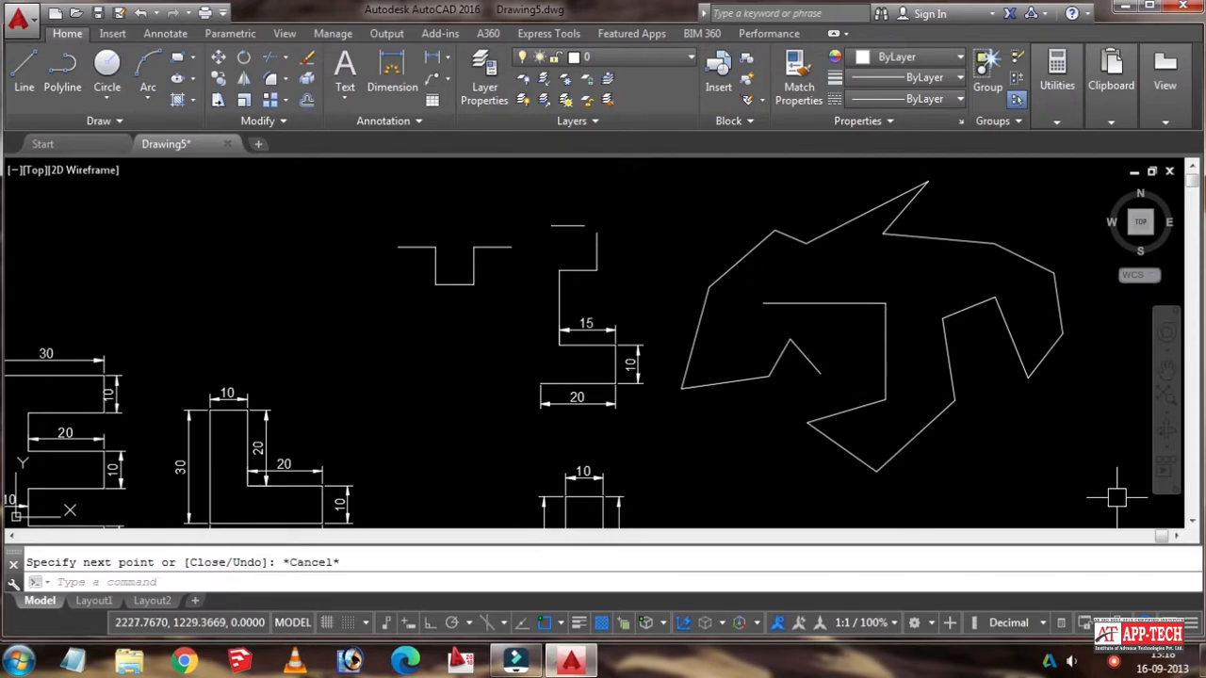
Step: Draw a circle of radius 10 in the empty area beside the lower L-shaped figure, below the freehand line chain
{"action": "scroll", "coordinate": [797, 404], "scroll_direction": "down", "scroll_amount": 4}
{"action": "scroll", "coordinate": [816, 427], "scroll_direction": "up", "scroll_amount": 2}
{"action": "mouse_move", "coordinate": [816, 428]}
{"action": "middle_mouse_down"}
{"action": "mouse_move", "coordinate": [829, 421]}
{"action": "mouse_move", "coordinate": [694, 301]}
{"action": "middle_mouse_up"}
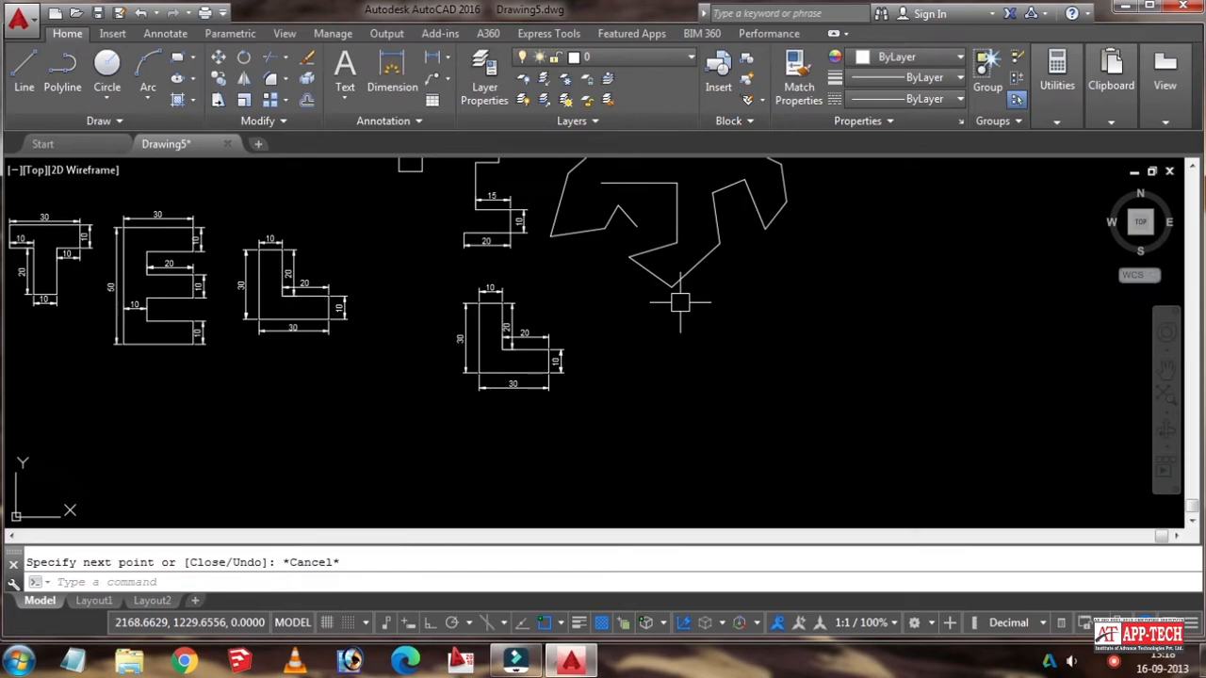
{"action": "type", "text": "c"}
{"action": "key", "text": "Return"}
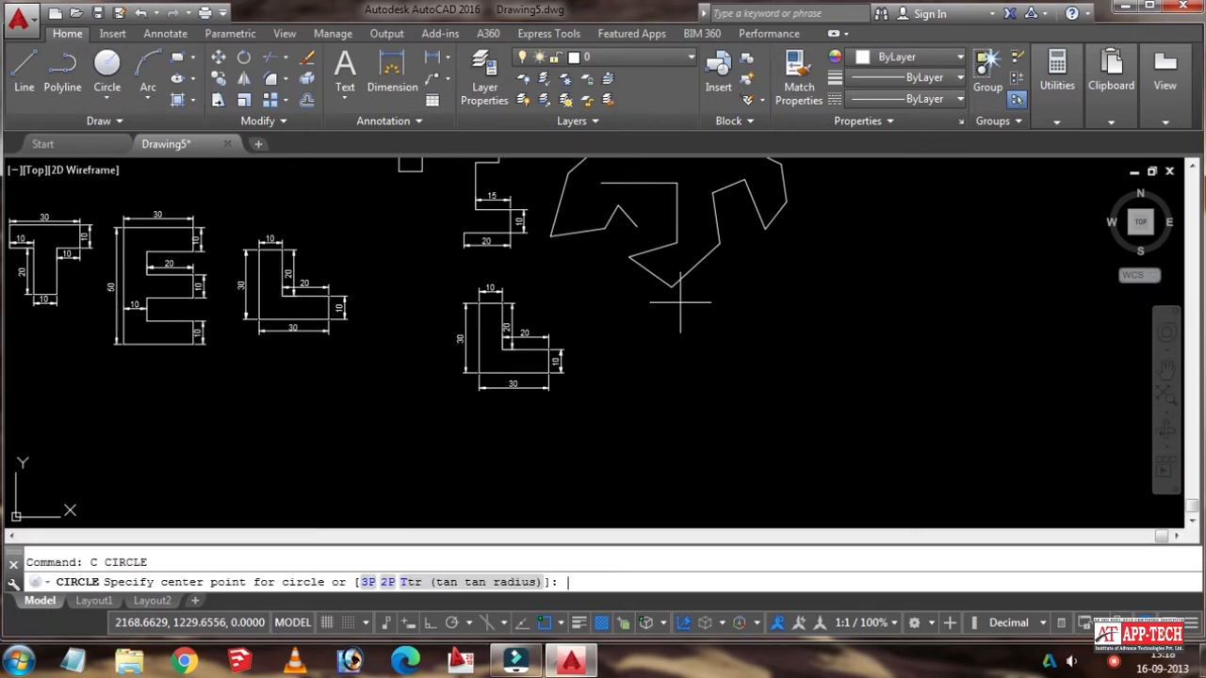
{"action": "left_click", "coordinate": [784, 361]}
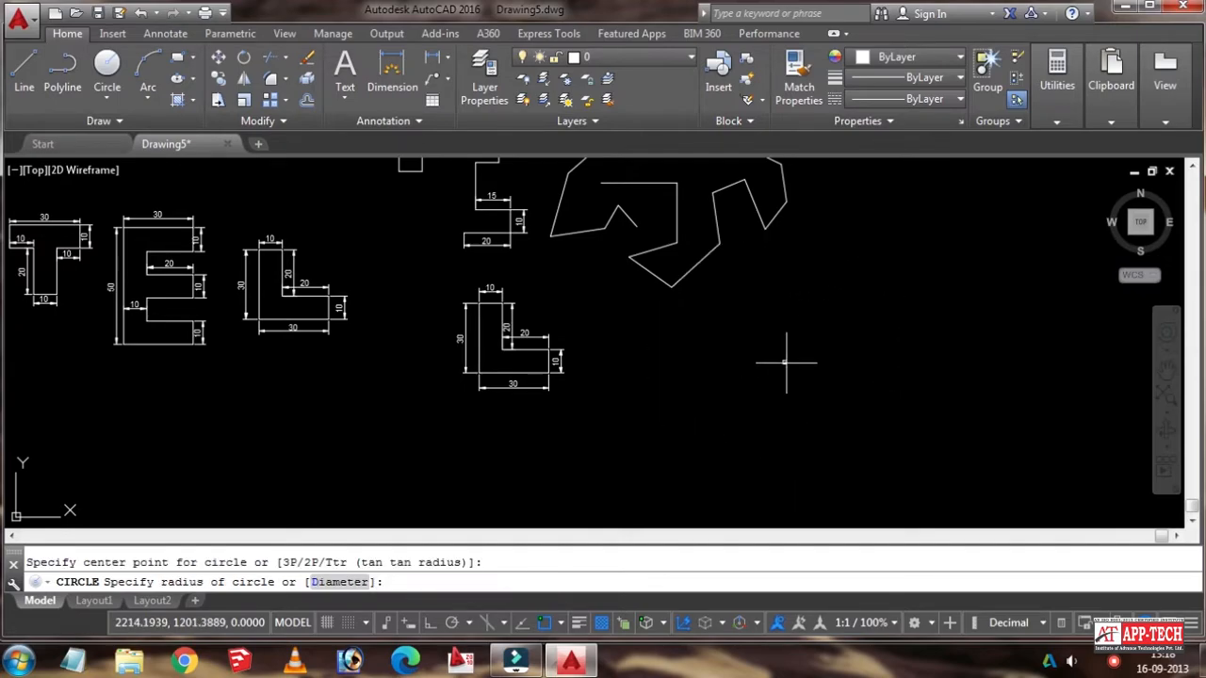
{"action": "scroll", "coordinate": [800, 342], "scroll_direction": "up", "scroll_amount": 5}
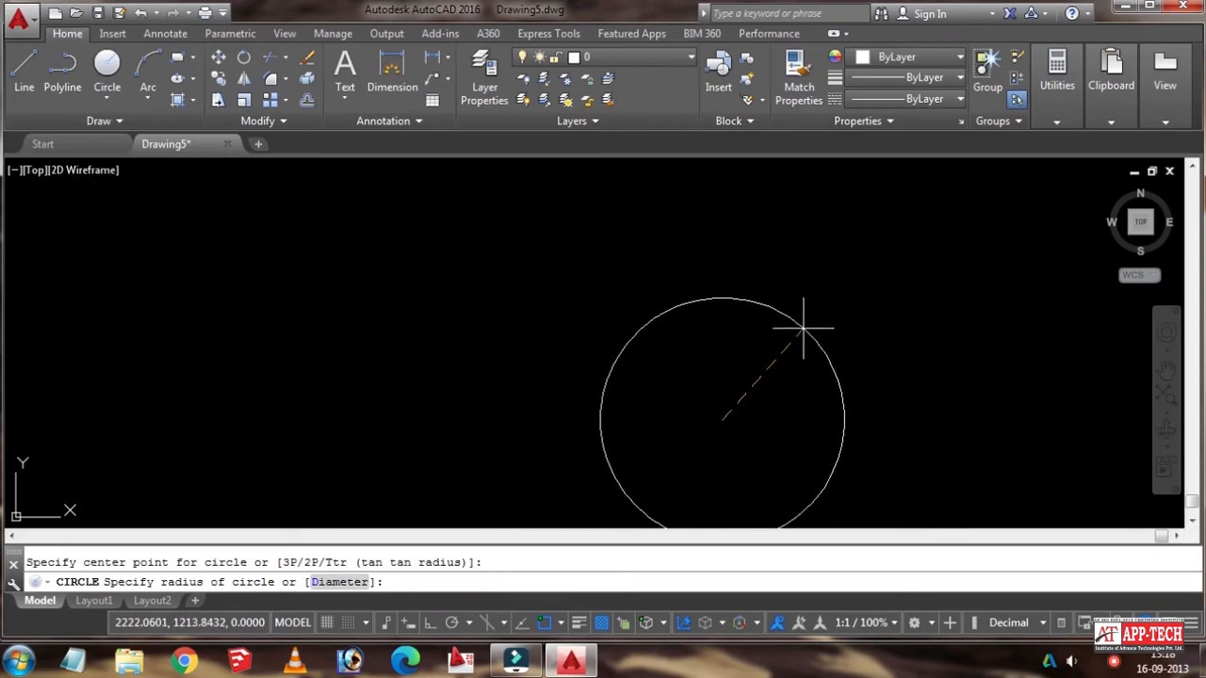
{"action": "scroll", "coordinate": [803, 328], "scroll_direction": "down", "scroll_amount": 5}
{"action": "scroll", "coordinate": [810, 356], "scroll_direction": "up", "scroll_amount": 5}
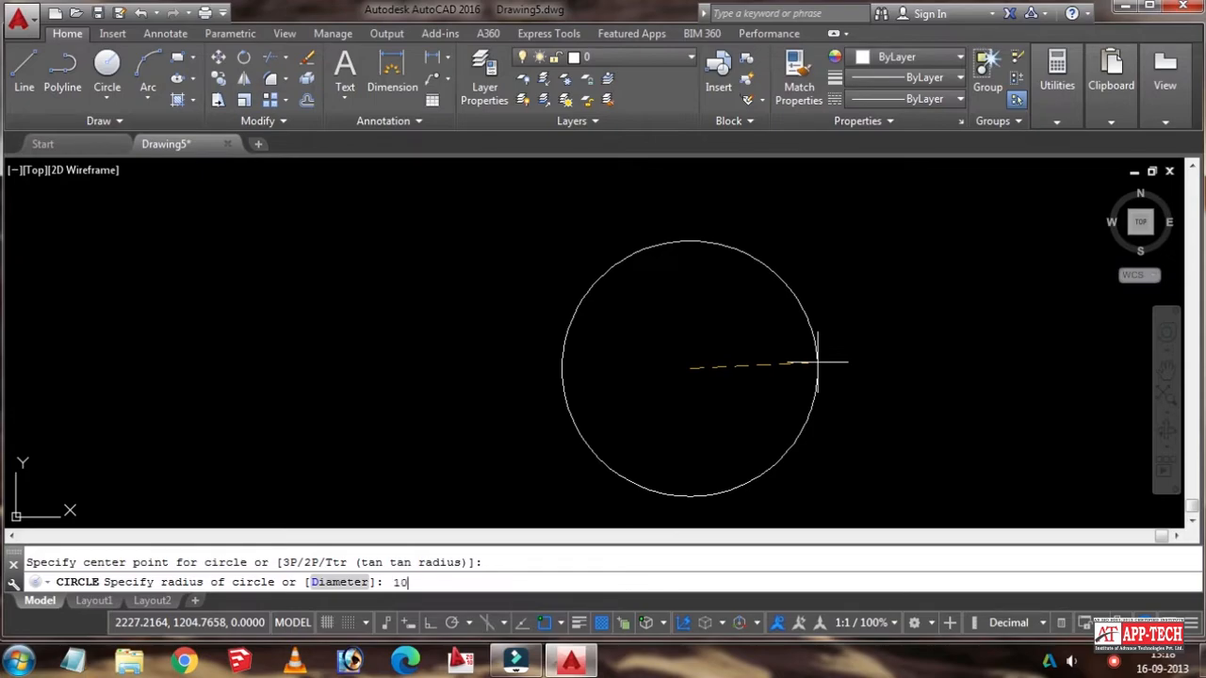
{"action": "key", "text": "Return"}
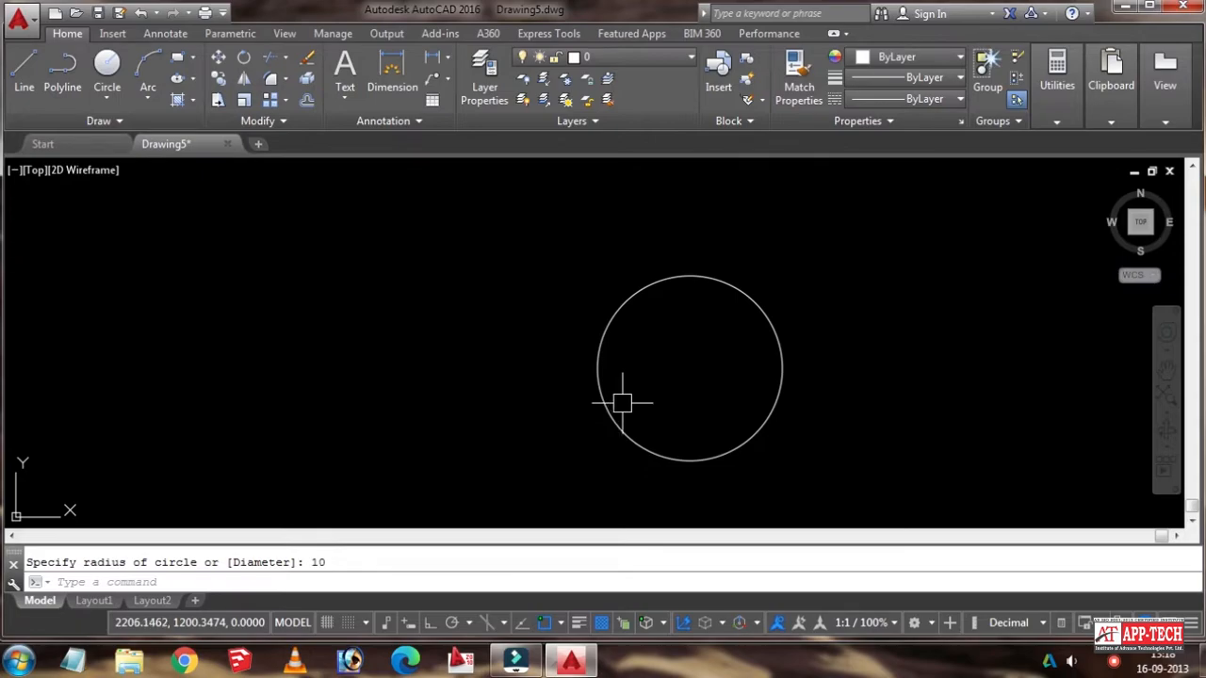
Step: Add a radius dimension to the circle, placing its text outside the upper-left edge
{"action": "type", "text": "dra"}
{"action": "key", "text": "Return"}
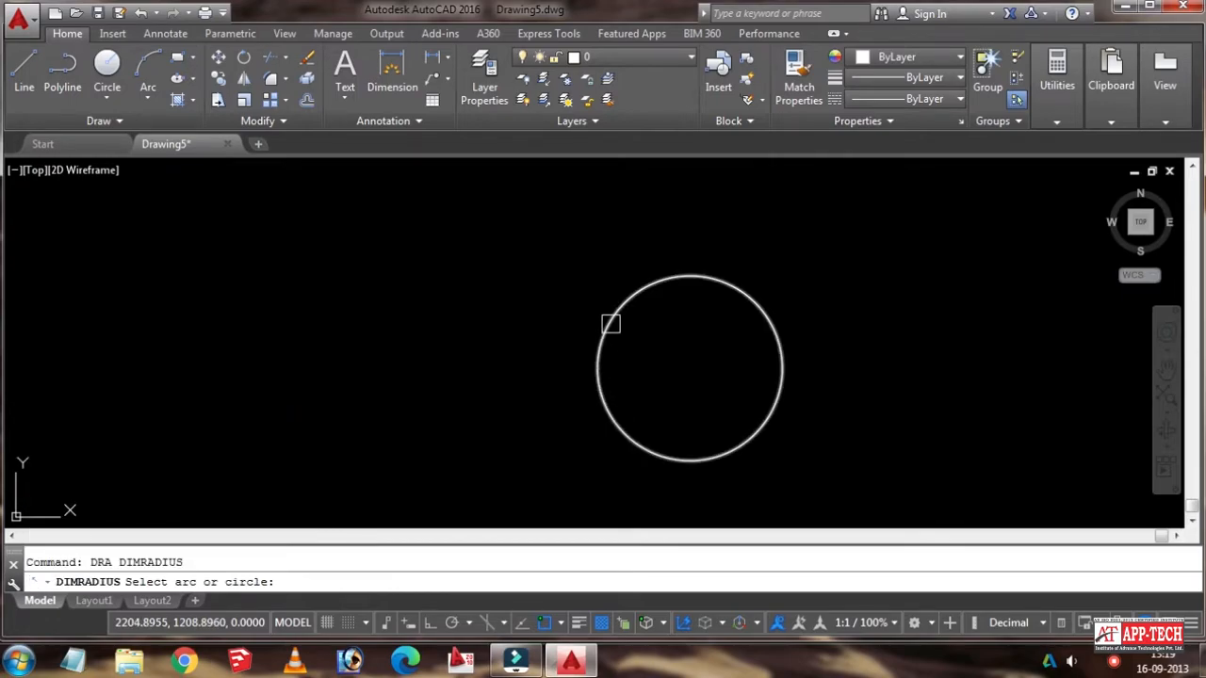
{"action": "left_click", "coordinate": [654, 281]}
{"action": "left_click", "coordinate": [577, 269]}
{"action": "scroll", "coordinate": [620, 257], "scroll_direction": "up", "scroll_amount": 4}
{"action": "scroll", "coordinate": [620, 257], "scroll_direction": "down", "scroll_amount": 4}
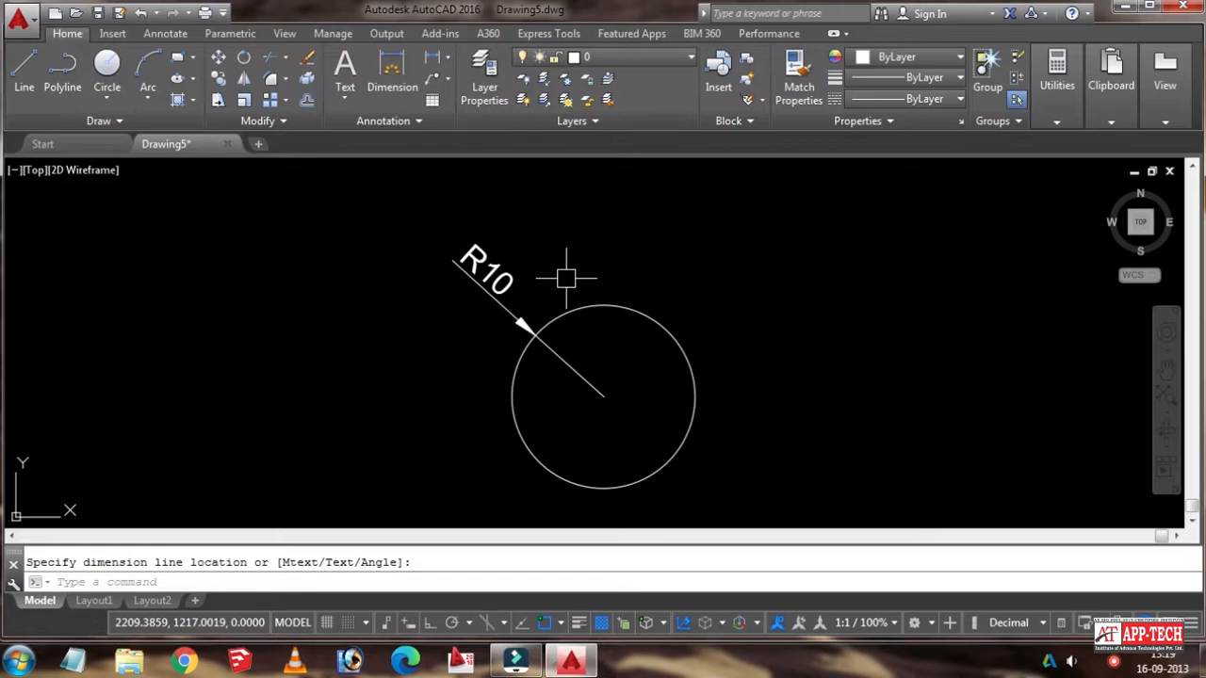
Step: Add a diameter dimension to the same circle with DIMDIAMETER, placing its text outside the right edge
{"action": "type", "text": "DIM"}
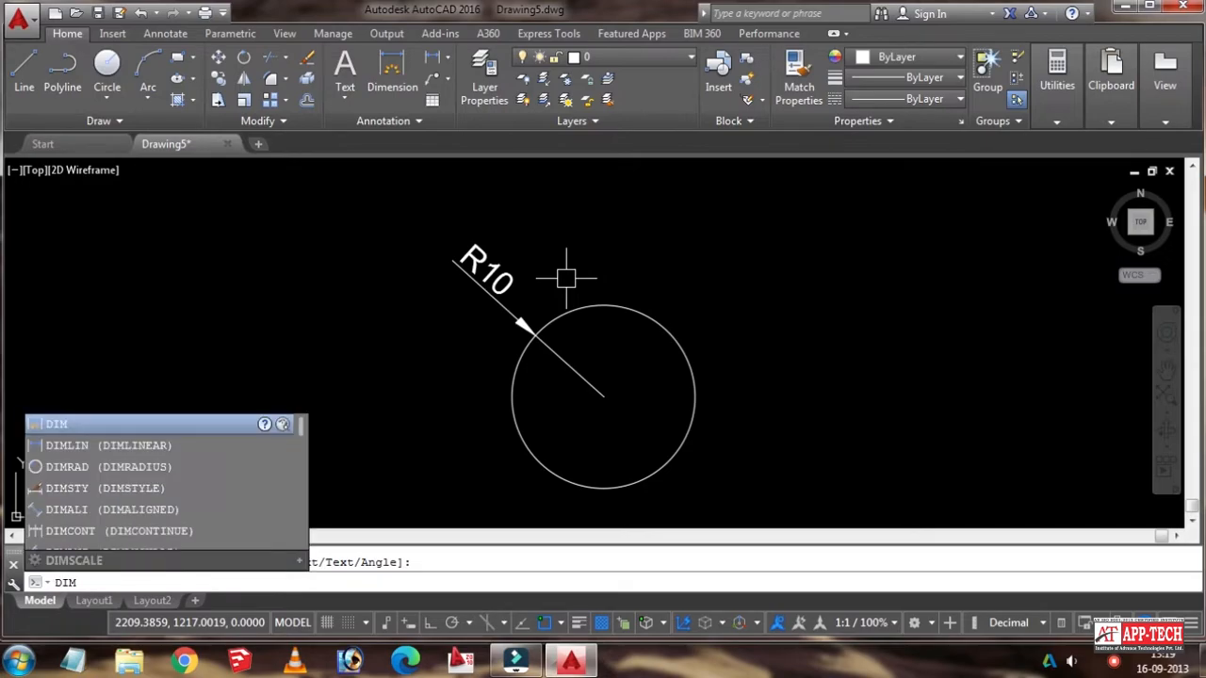
{"action": "type", "text": "DIA"}
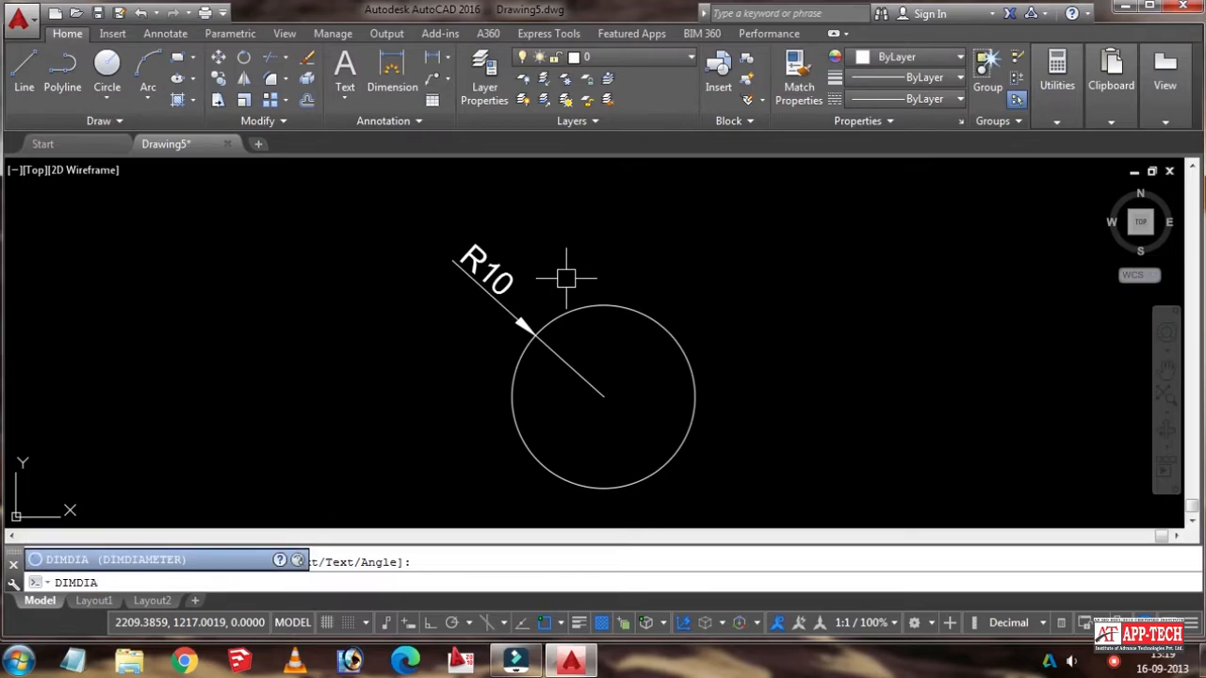
{"action": "key", "text": "Return"}
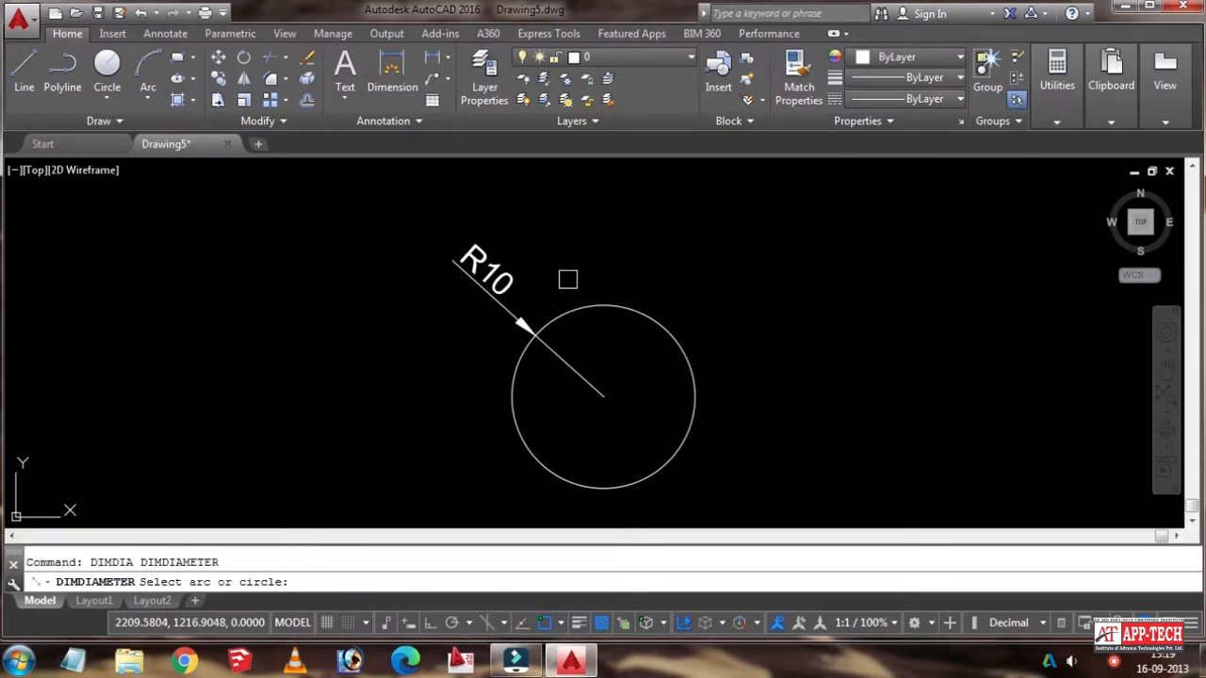
{"action": "left_click", "coordinate": [631, 307]}
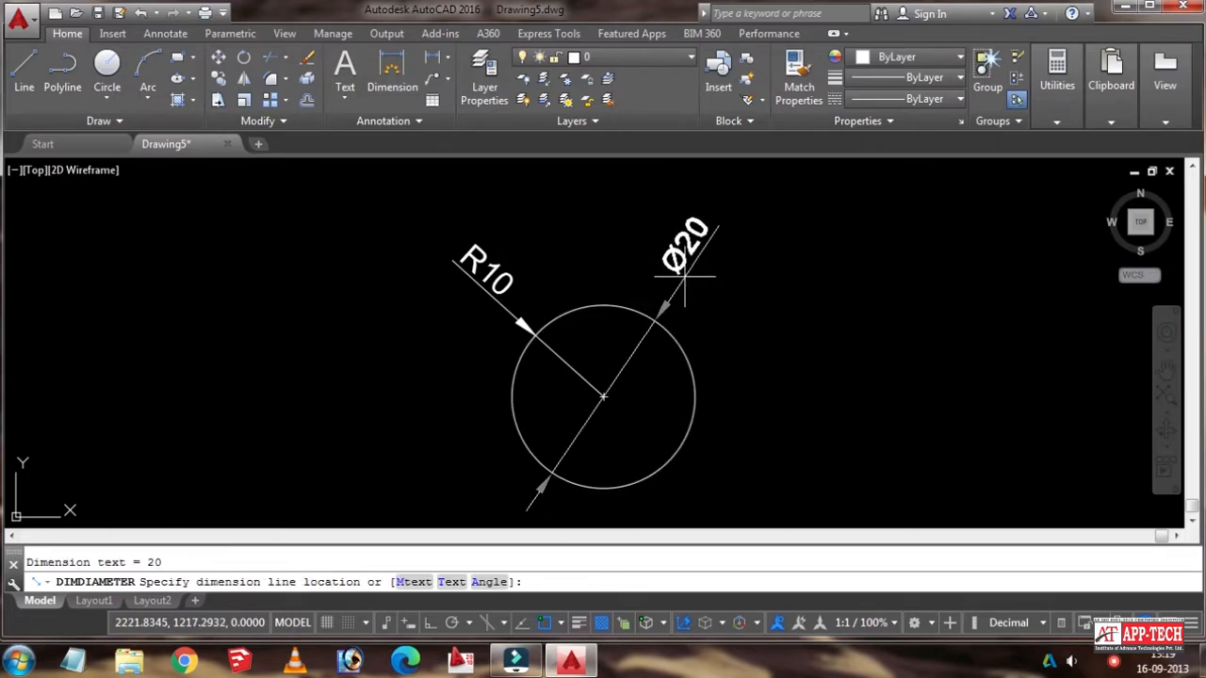
{"action": "left_click", "coordinate": [749, 376]}
{"action": "scroll", "coordinate": [786, 356], "scroll_direction": "up", "scroll_amount": 3}
{"action": "scroll", "coordinate": [816, 370], "scroll_direction": "down", "scroll_amount": 3}
{"action": "scroll", "coordinate": [761, 363], "scroll_direction": "up", "scroll_amount": 2}
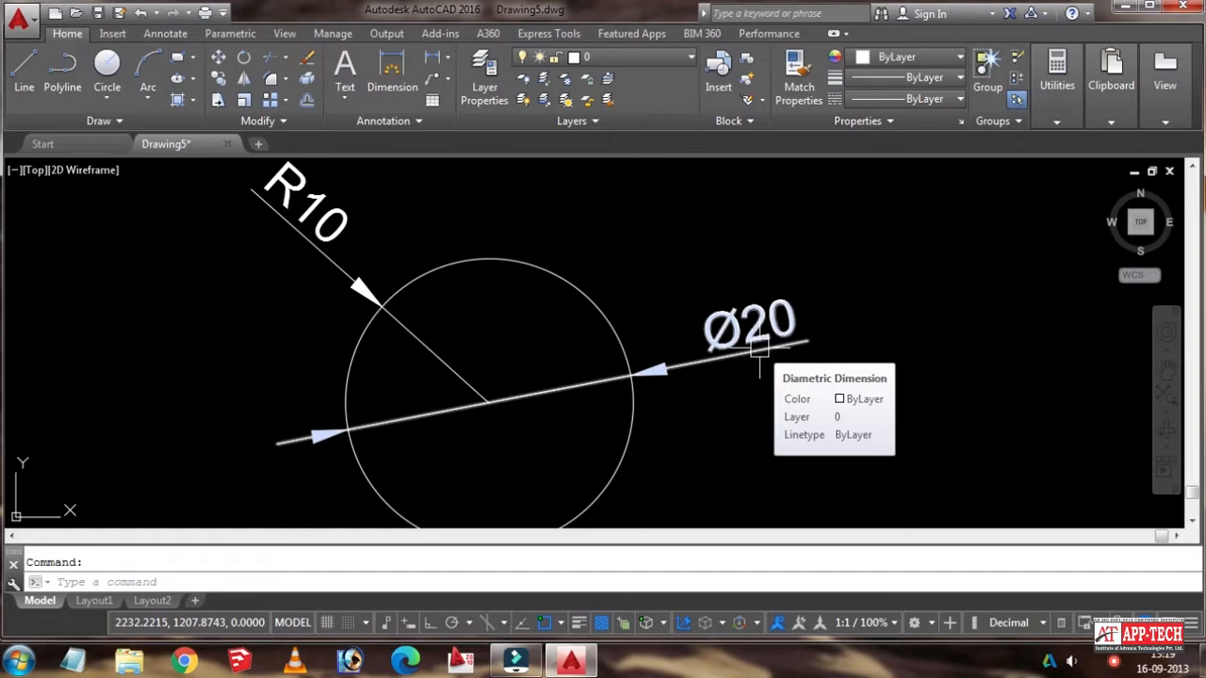
{"action": "scroll", "coordinate": [760, 349], "scroll_direction": "down", "scroll_amount": 2}
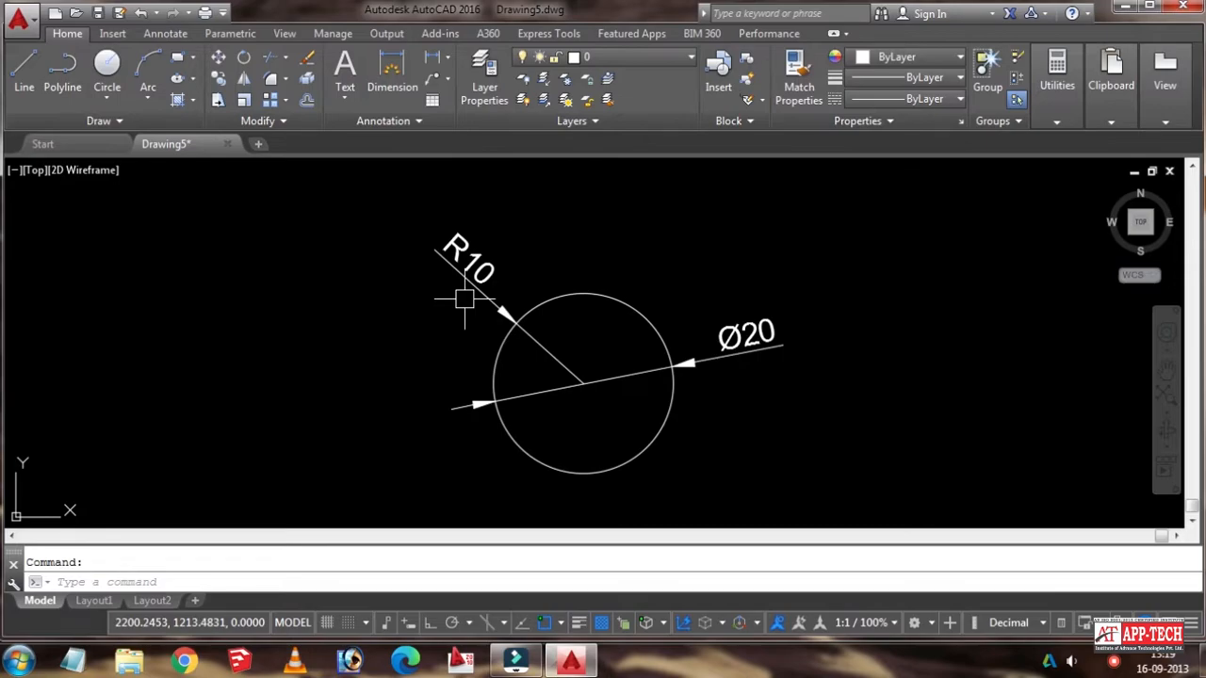
Step: Add a second radius dimension to the circle, placing its text above the upper-right edge
{"action": "type", "text": "DRA"}
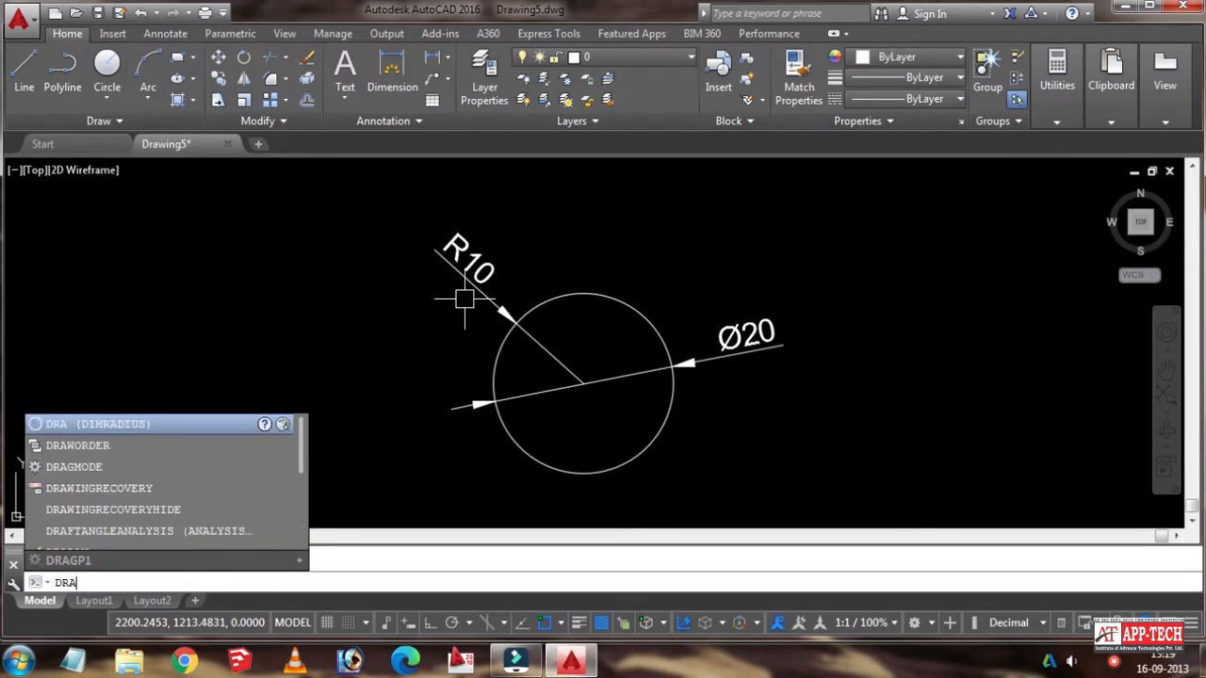
{"action": "key", "text": "Return"}
{"action": "left_click", "coordinate": [641, 303]}
{"action": "left_click", "coordinate": [628, 262]}
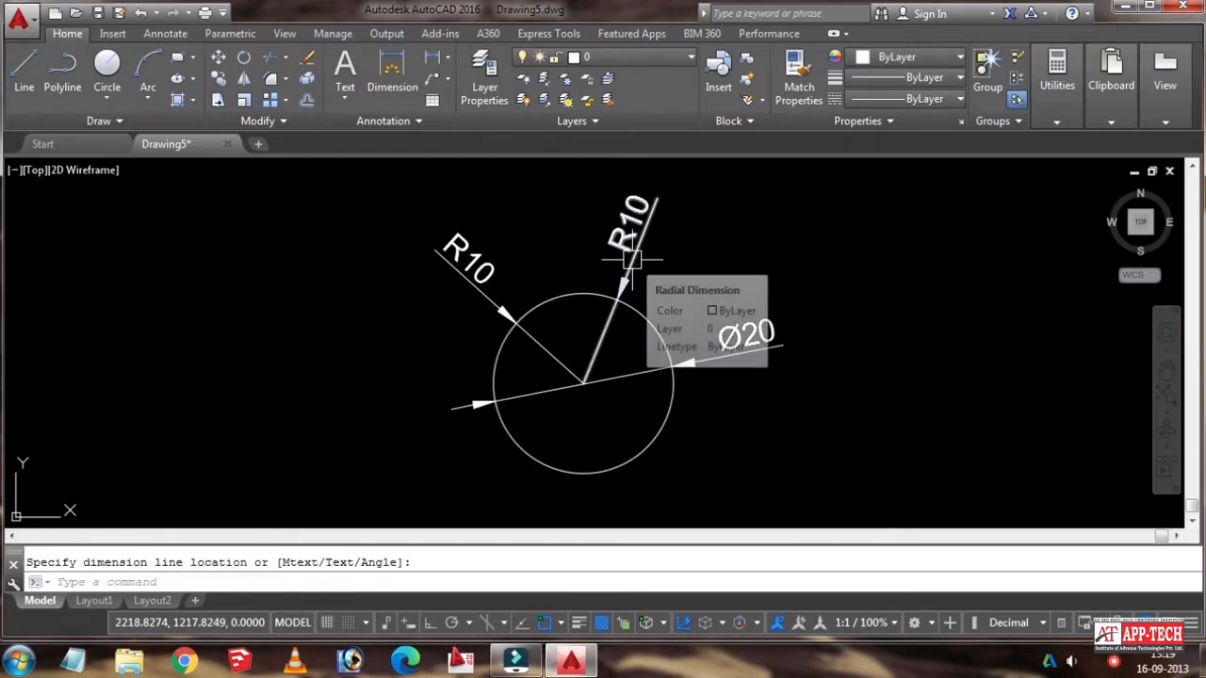
{"action": "key", "text": "Escape"}
Step: Add a second diameter dimension to the circle, placing its text outside the lower-right edge
{"action": "type", "text": "D"}
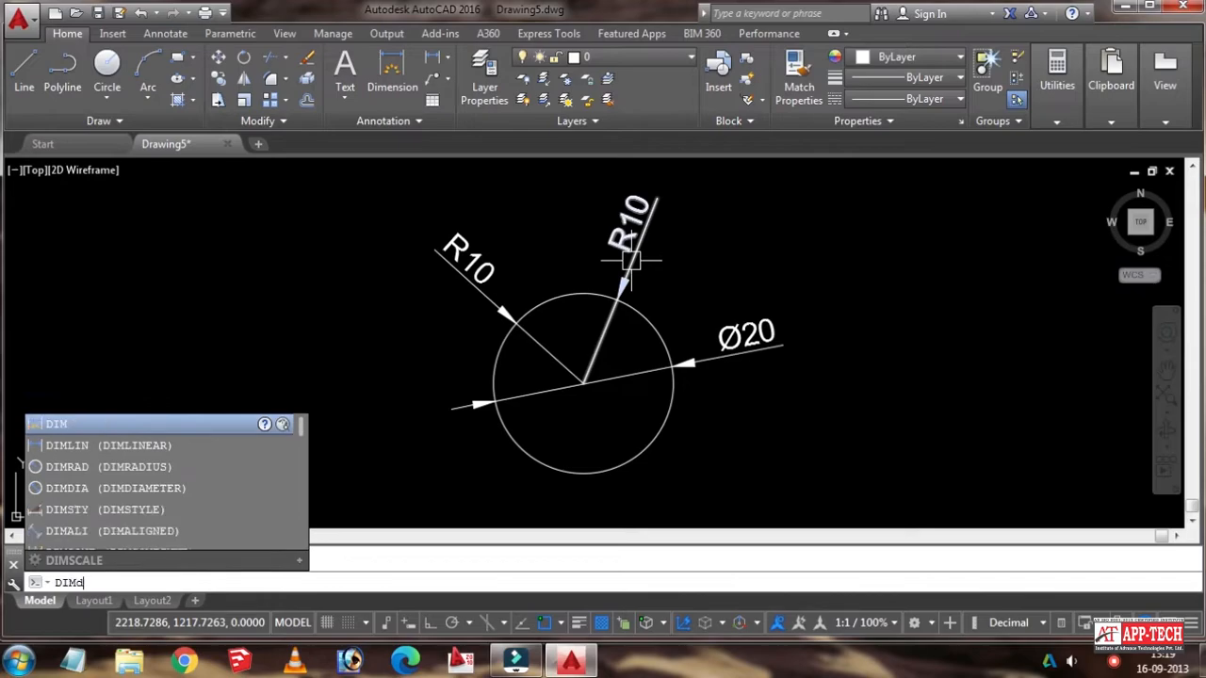
{"action": "type", "text": "IMSIA"}
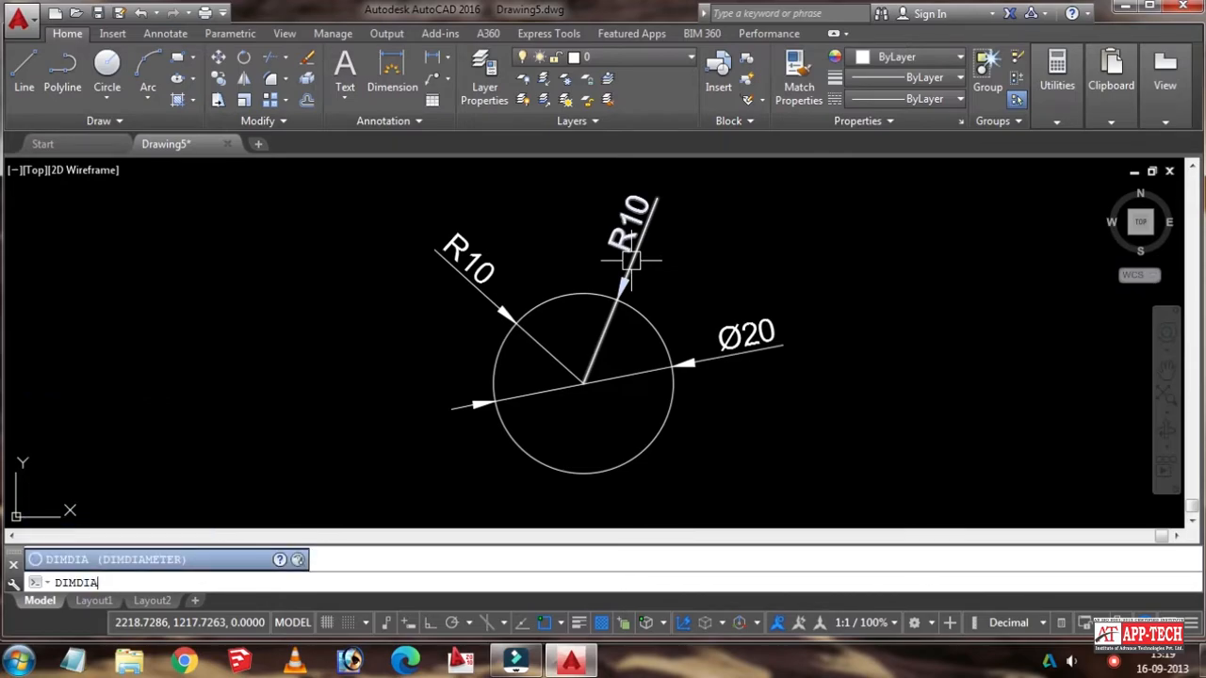
{"action": "key", "text": "Return"}
{"action": "left_click", "coordinate": [664, 423]}
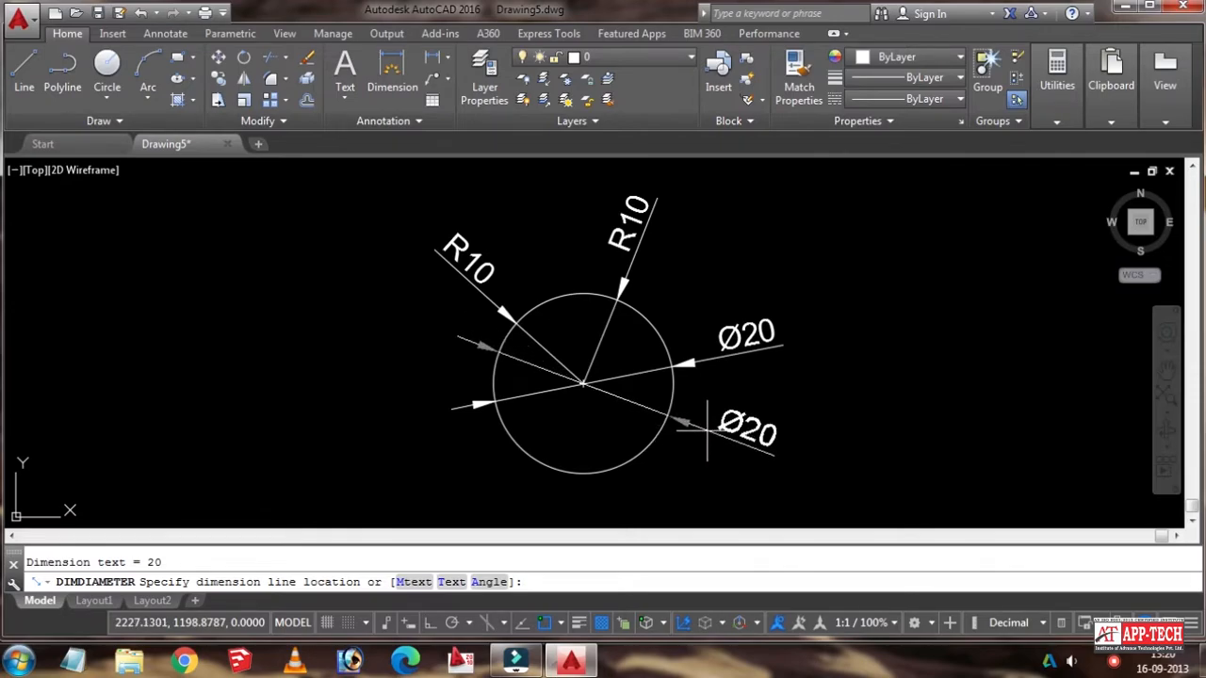
{"action": "left_click", "coordinate": [708, 426]}
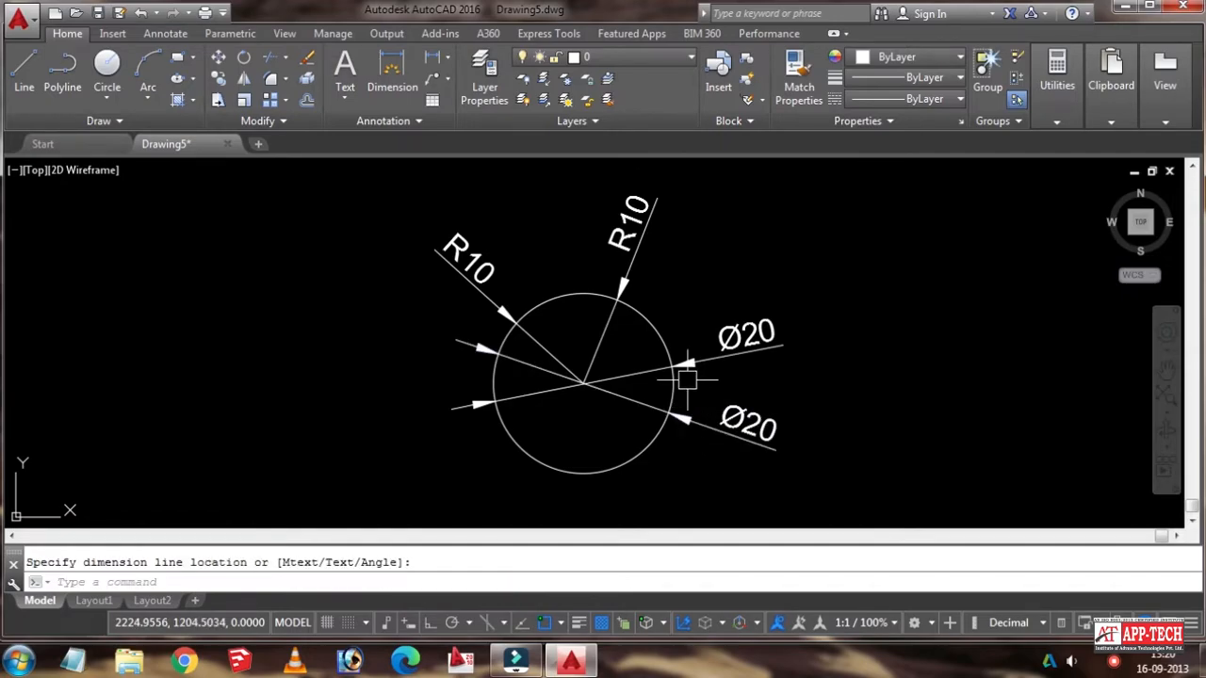
Step: Draw another circle of radius 10 above and to the right of the dimensioned circle
{"action": "scroll", "coordinate": [631, 367], "scroll_direction": "down", "scroll_amount": 5}
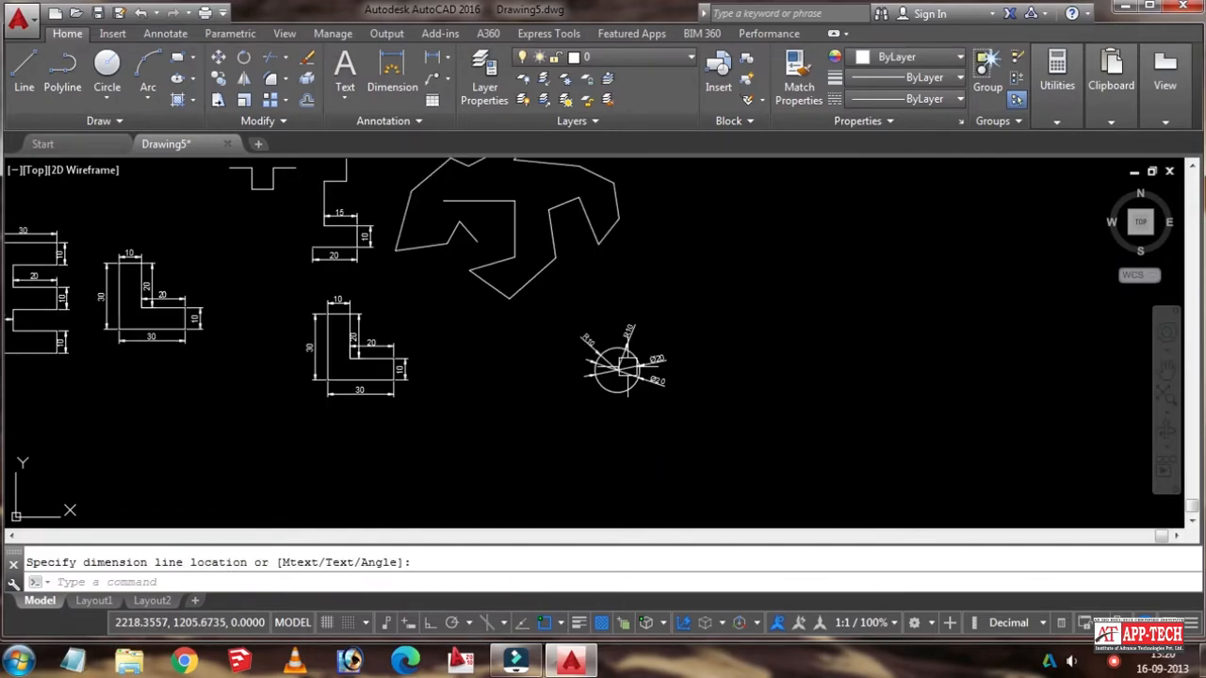
{"action": "scroll", "coordinate": [607, 353], "scroll_direction": "up", "scroll_amount": 3}
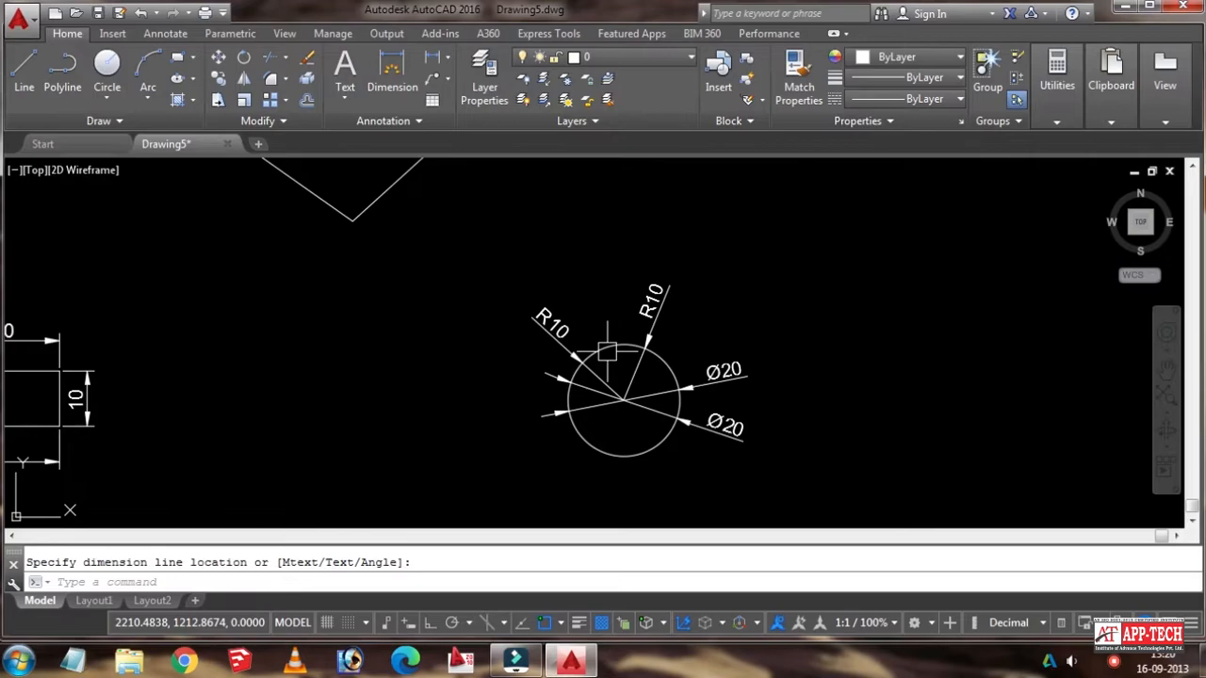
{"action": "key", "text": "Escape"}
{"action": "type", "text": "c"}
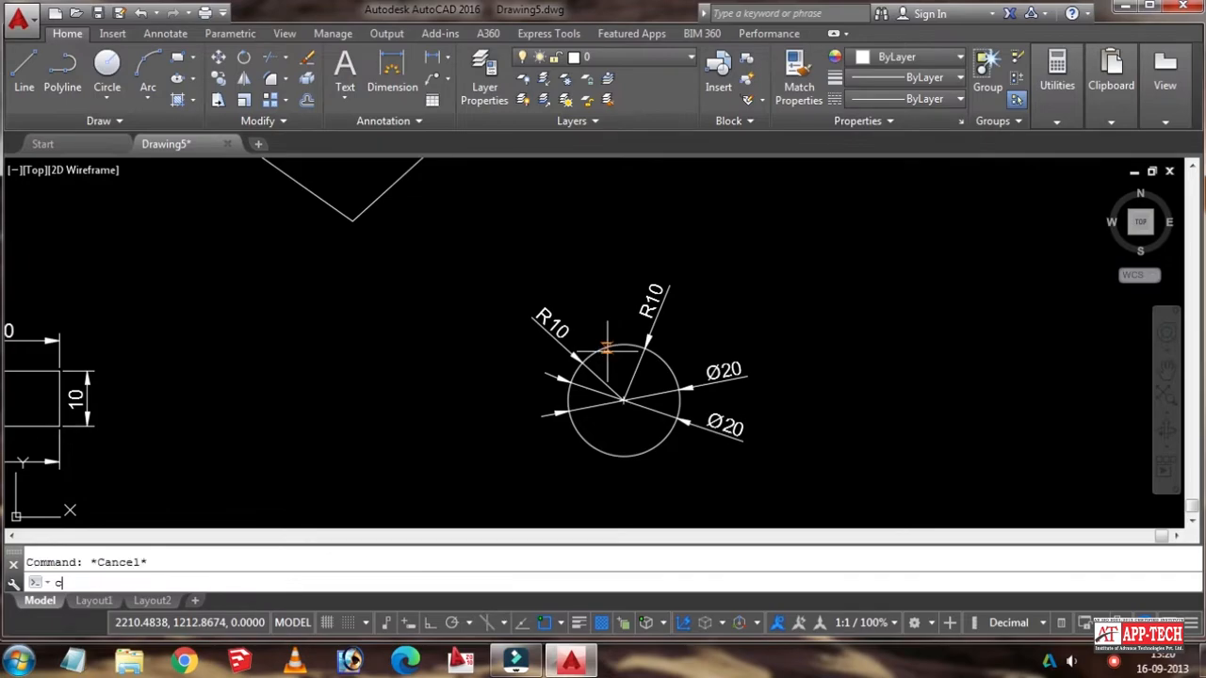
{"action": "key", "text": "Return"}
{"action": "left_click", "coordinate": [883, 261]}
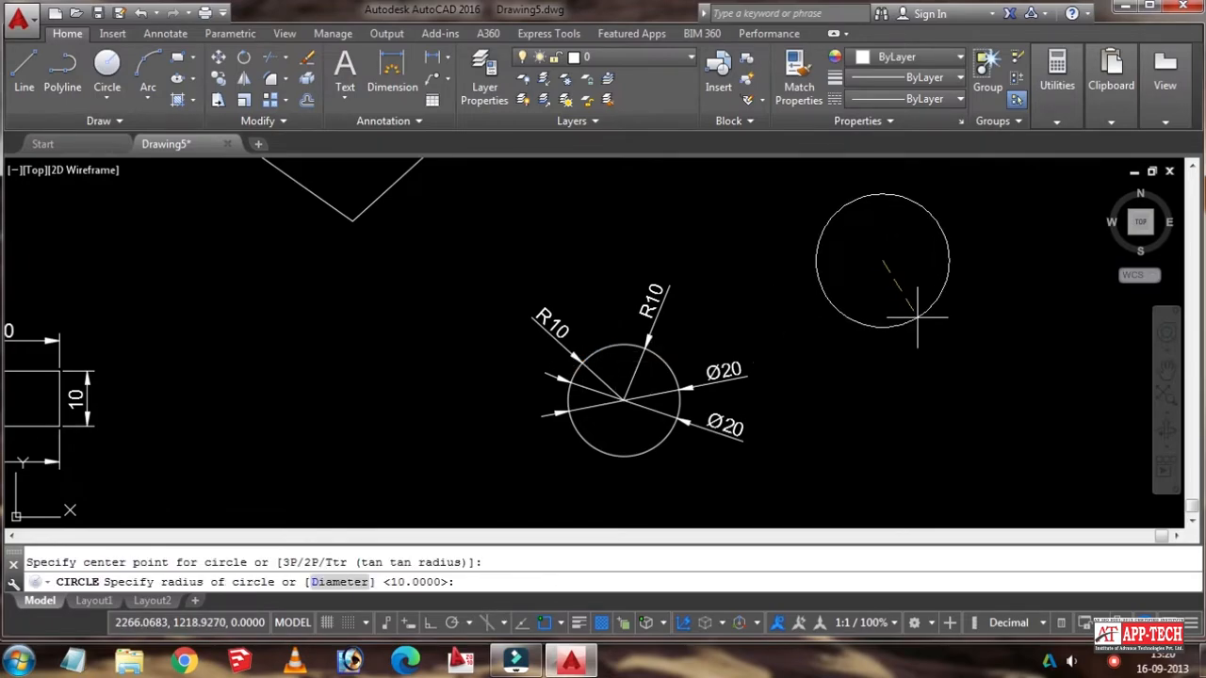
{"action": "type", "text": "10"}
{"action": "key", "text": "Return"}
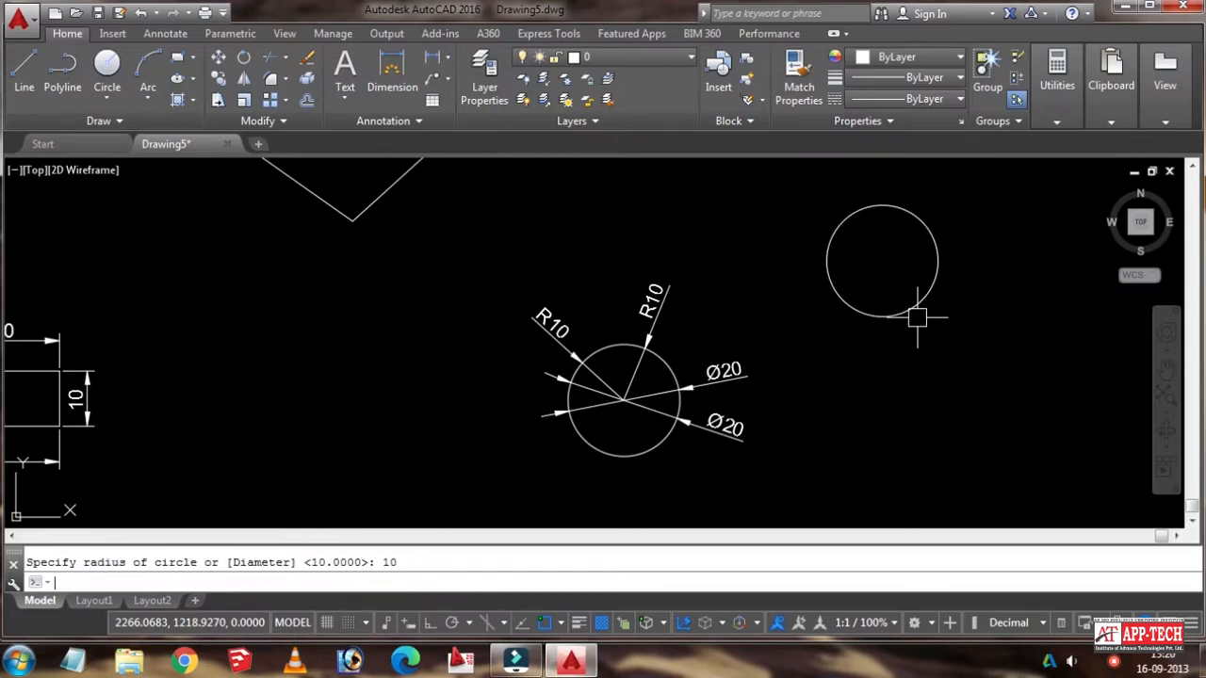
{"action": "middle_click_drag", "start_coordinate": [881, 315], "coordinate": [615, 349]}
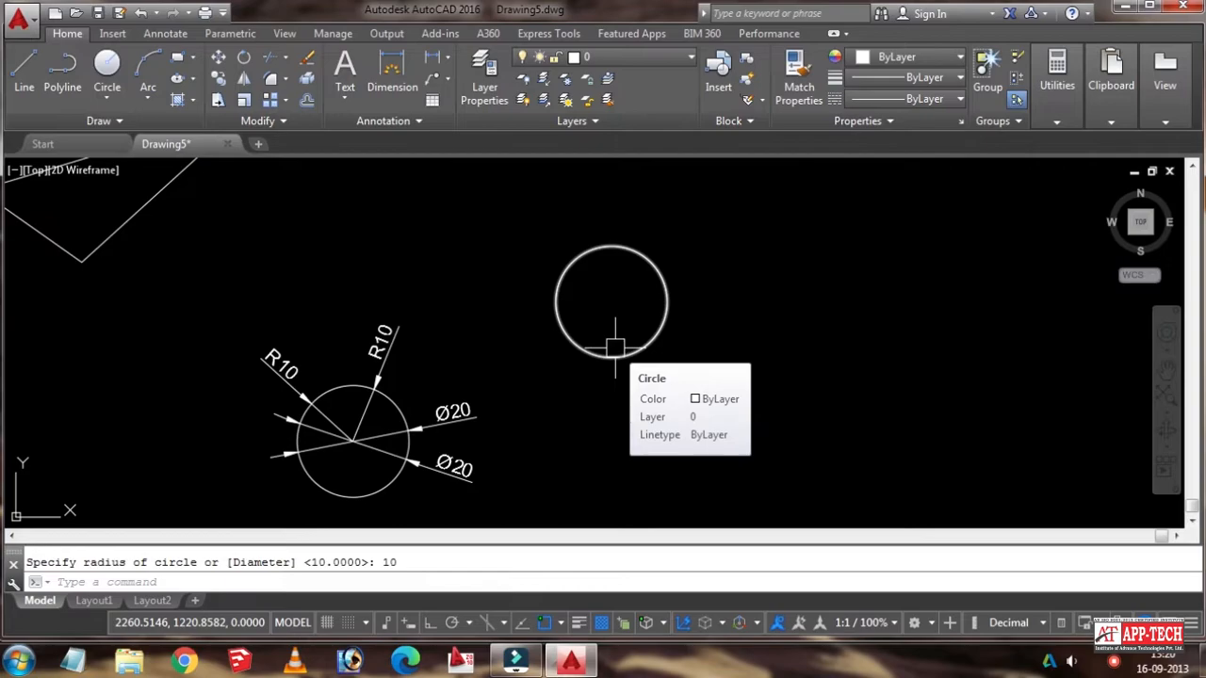
Step: Draw a third circle to the right of the undimensioned one, using the Diameter option with a diameter of 10
{"action": "middle_click_drag", "start_coordinate": [649, 317], "coordinate": [457, 281]}
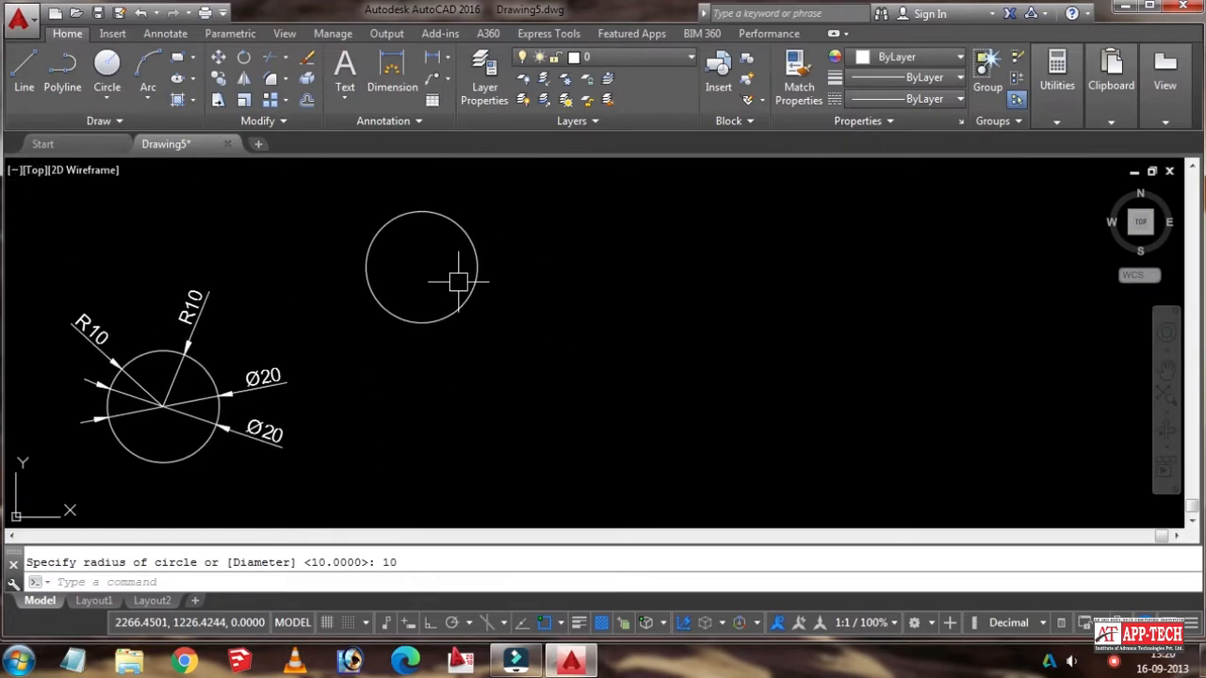
{"action": "type", "text": "c"}
{"action": "key", "text": "Return"}
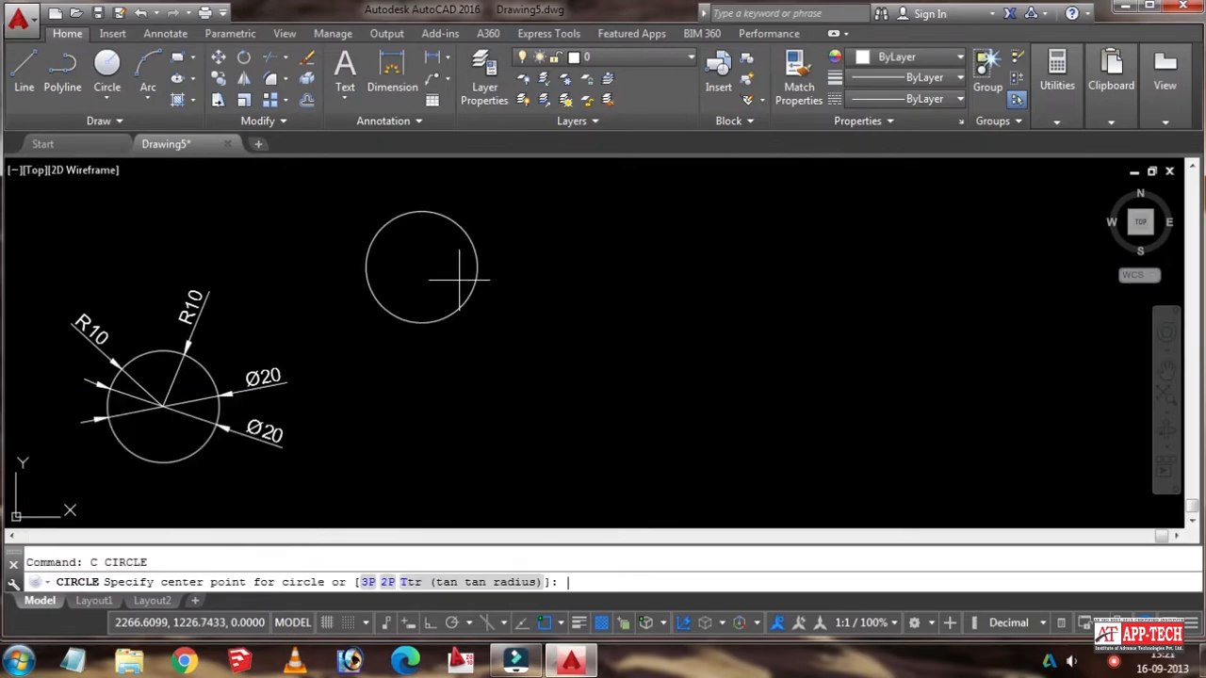
{"action": "left_click", "coordinate": [665, 334]}
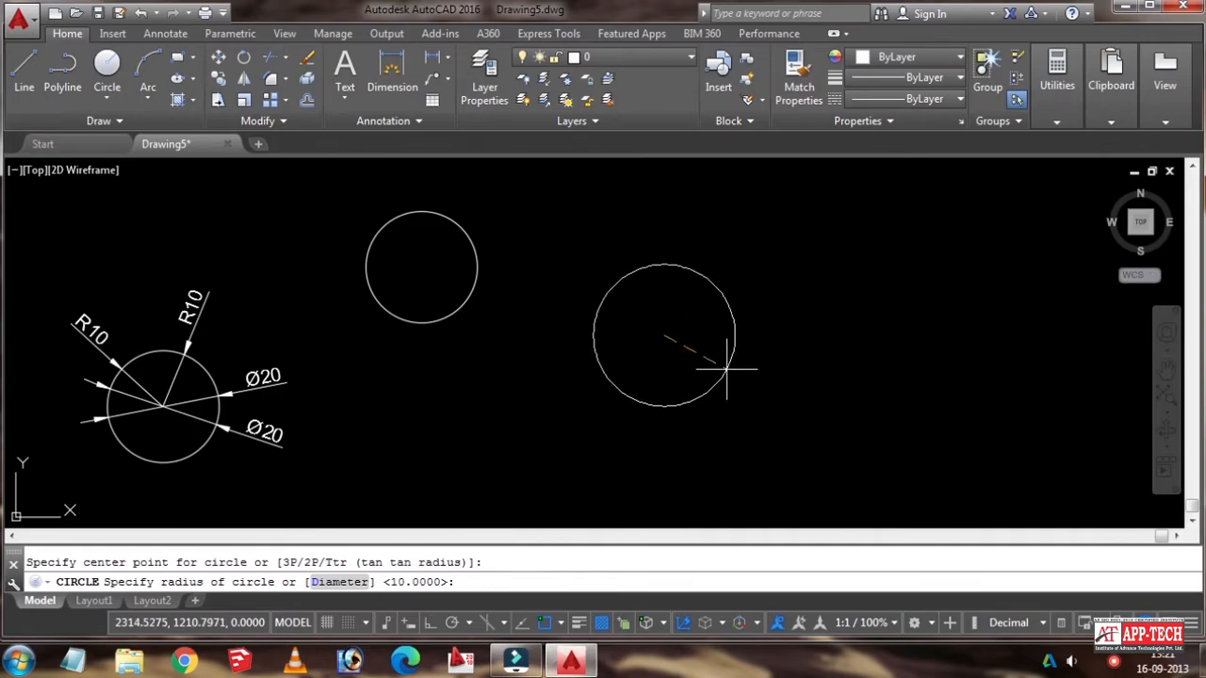
{"action": "type", "text": "d"}
{"action": "key", "text": "Return"}
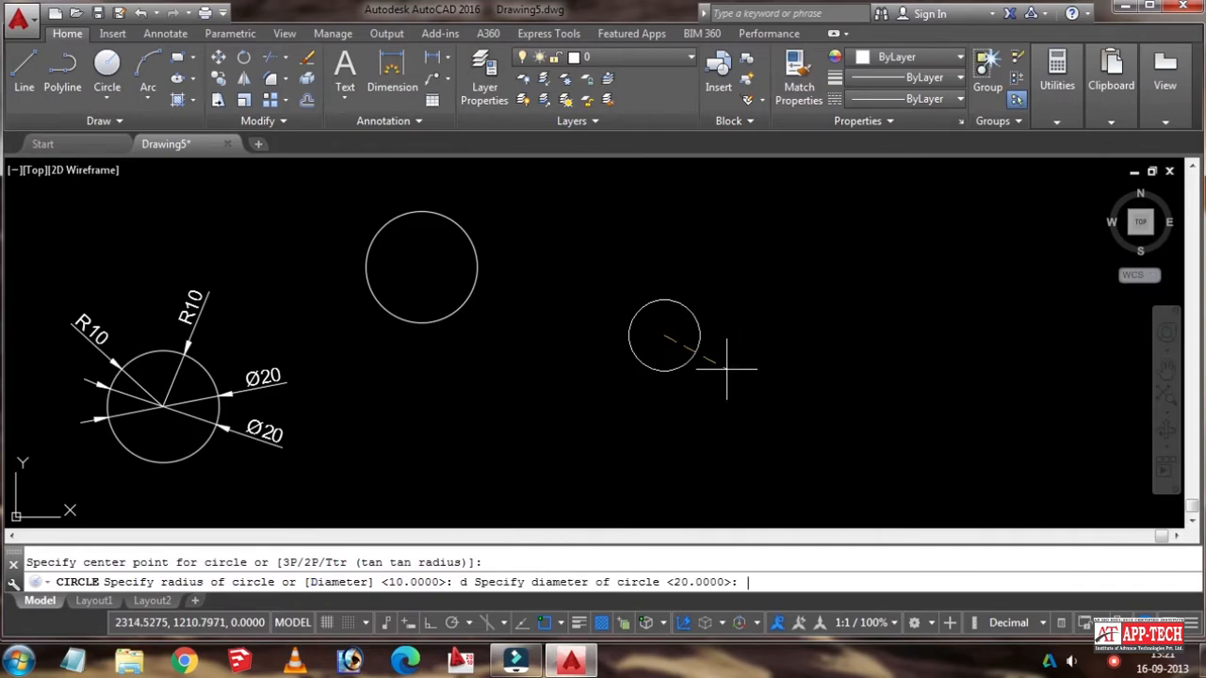
{"action": "type", "text": "10"}
{"action": "key", "text": "Return"}
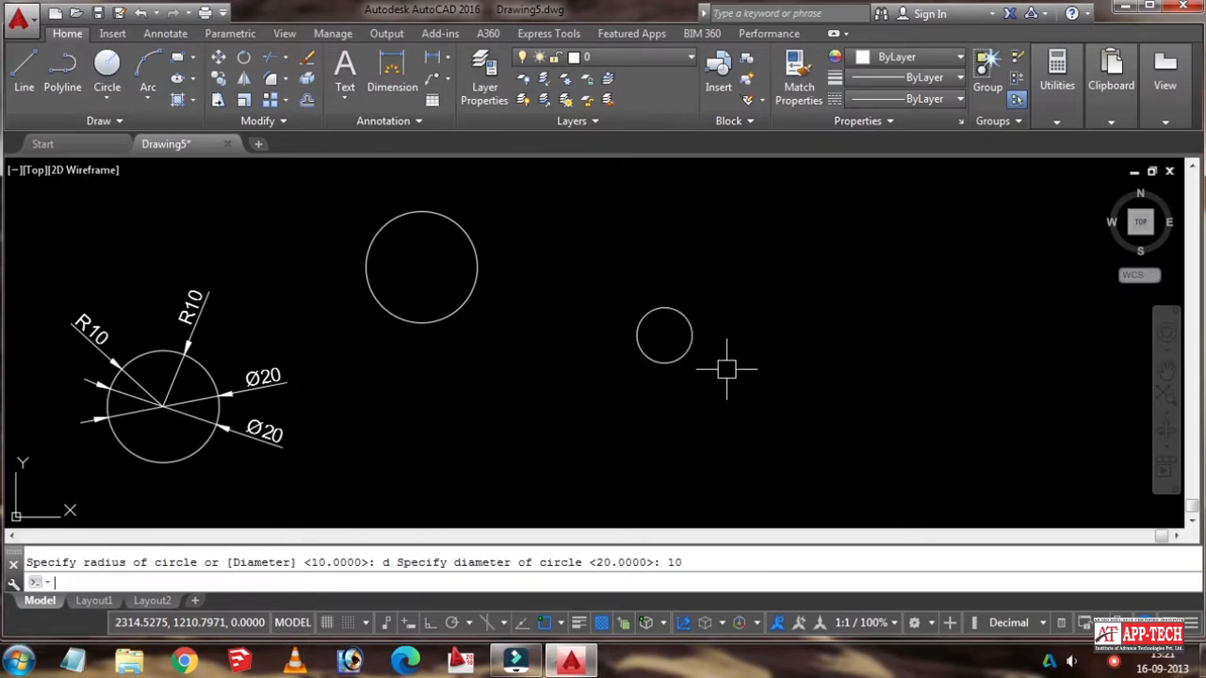
Step: Add a radius dimension to the small third circle, placing its text outside the upper-left edge
{"action": "scroll", "coordinate": [680, 336], "scroll_direction": "up", "scroll_amount": 5}
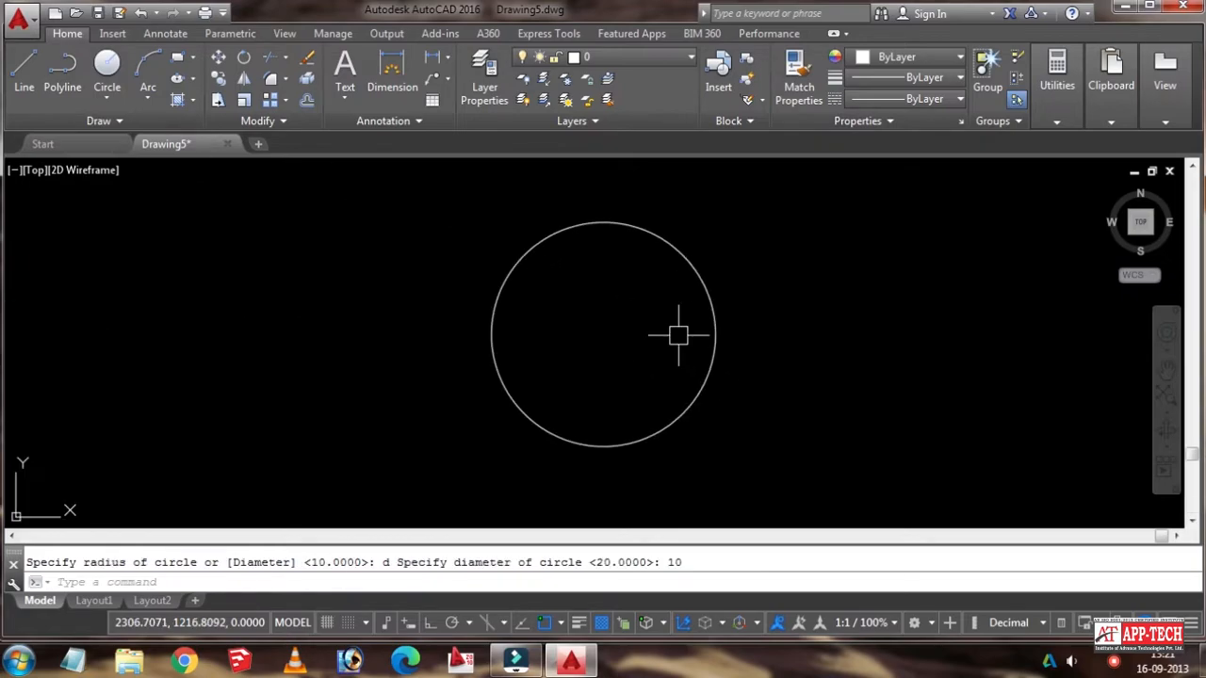
{"action": "scroll", "coordinate": [646, 295], "scroll_direction": "down", "scroll_amount": 2}
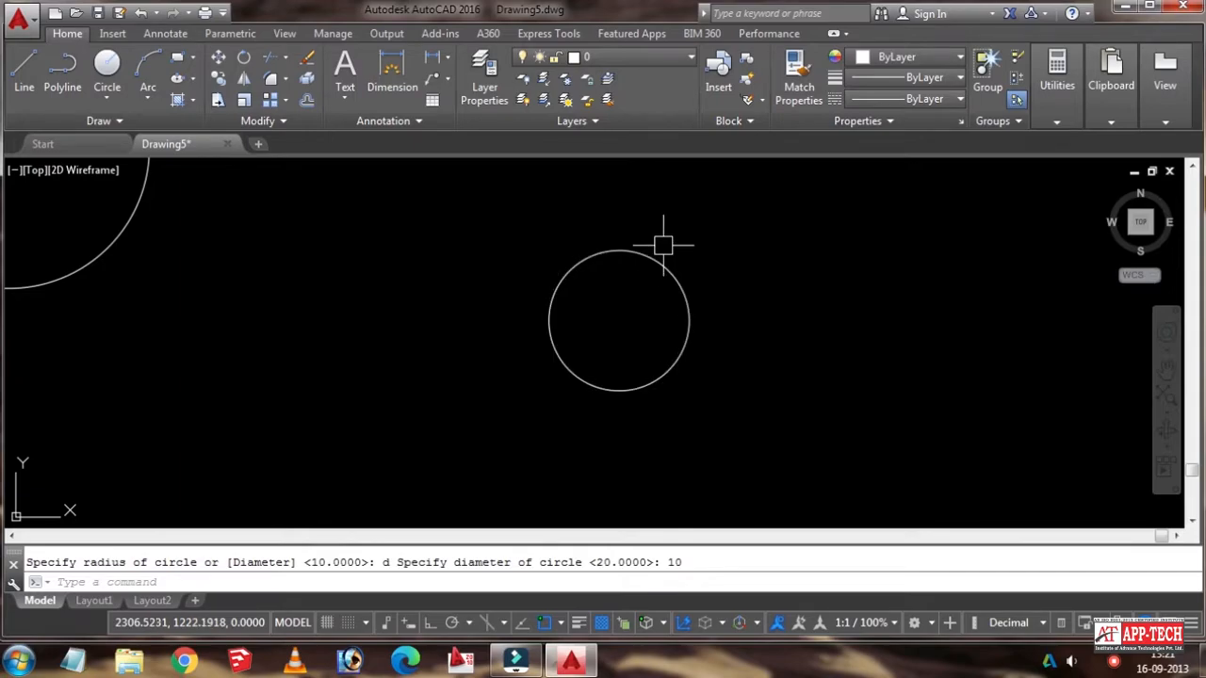
{"action": "type", "text": "DIMR"}
{"action": "type", "text": "A"}
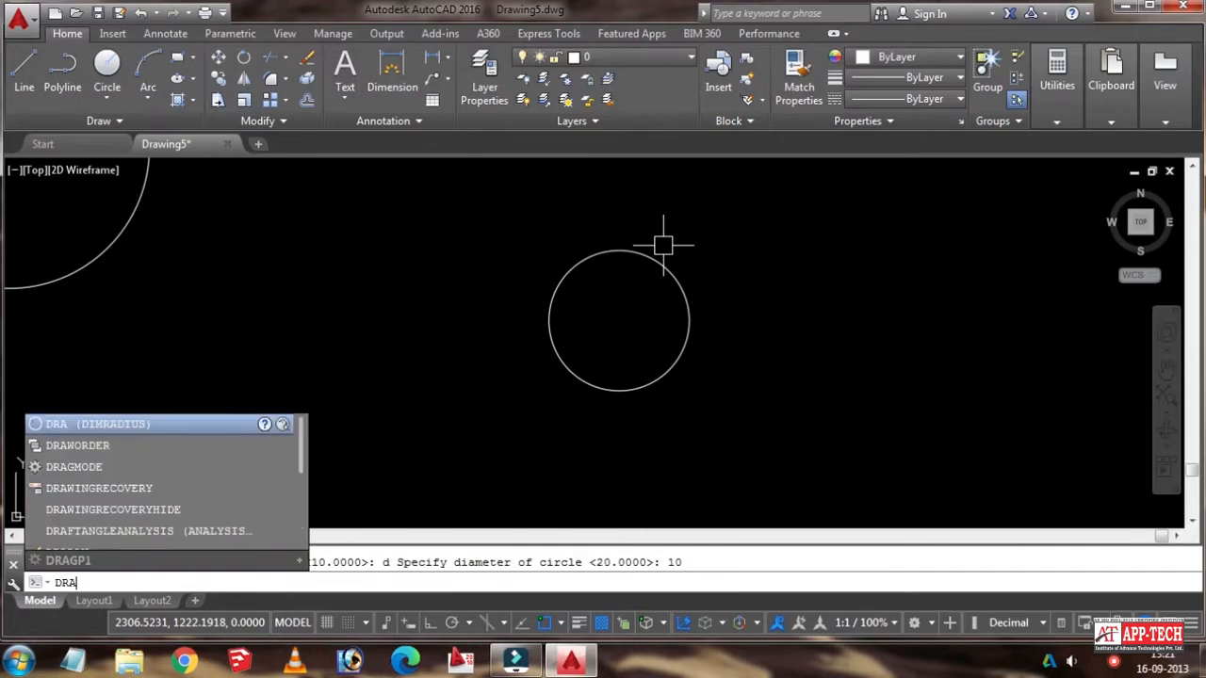
{"action": "key", "text": "Return"}
{"action": "left_click", "coordinate": [592, 255]}
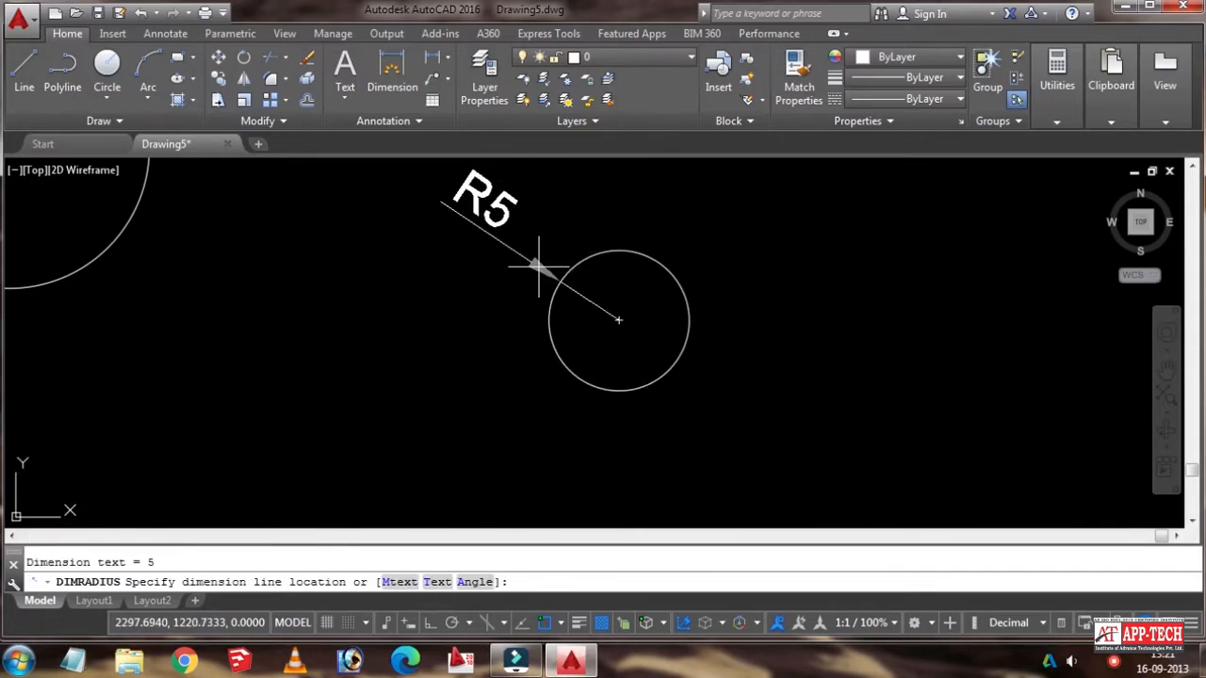
{"action": "left_click", "coordinate": [539, 267]}
Step: Add a diameter dimension to the same small circle, placing its text horizontally outside the right edge
{"action": "scroll", "coordinate": [545, 270], "scroll_direction": "down", "scroll_amount": 2}
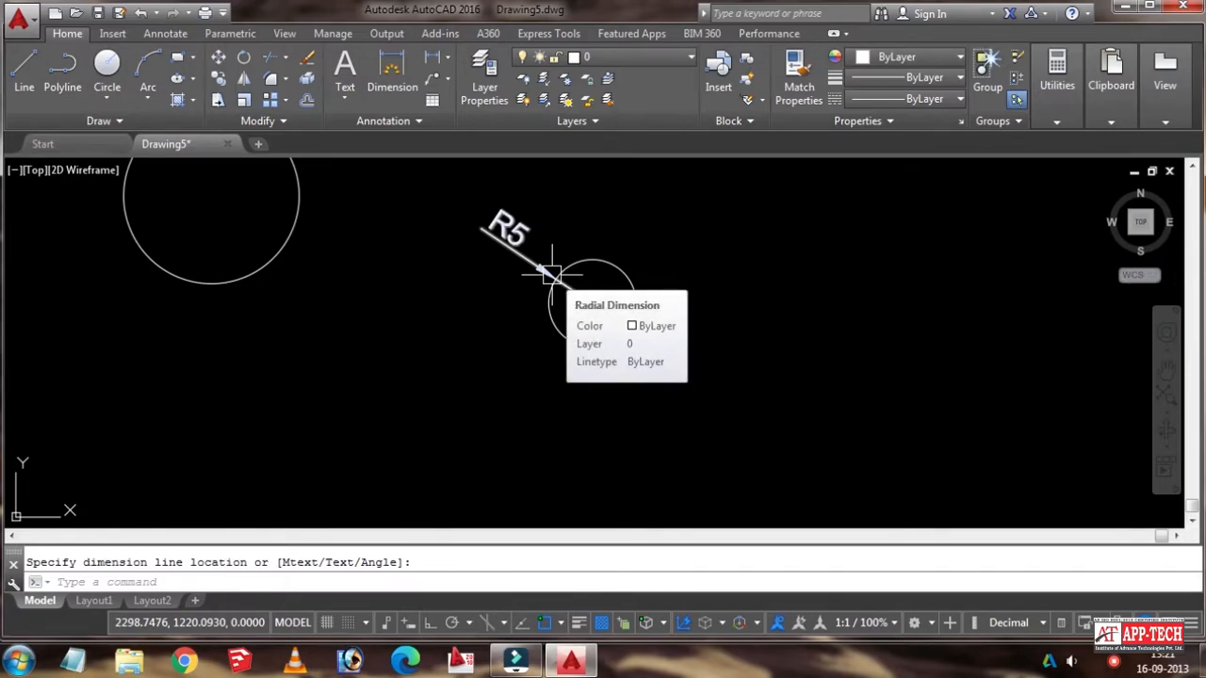
{"action": "type", "text": "DI"}
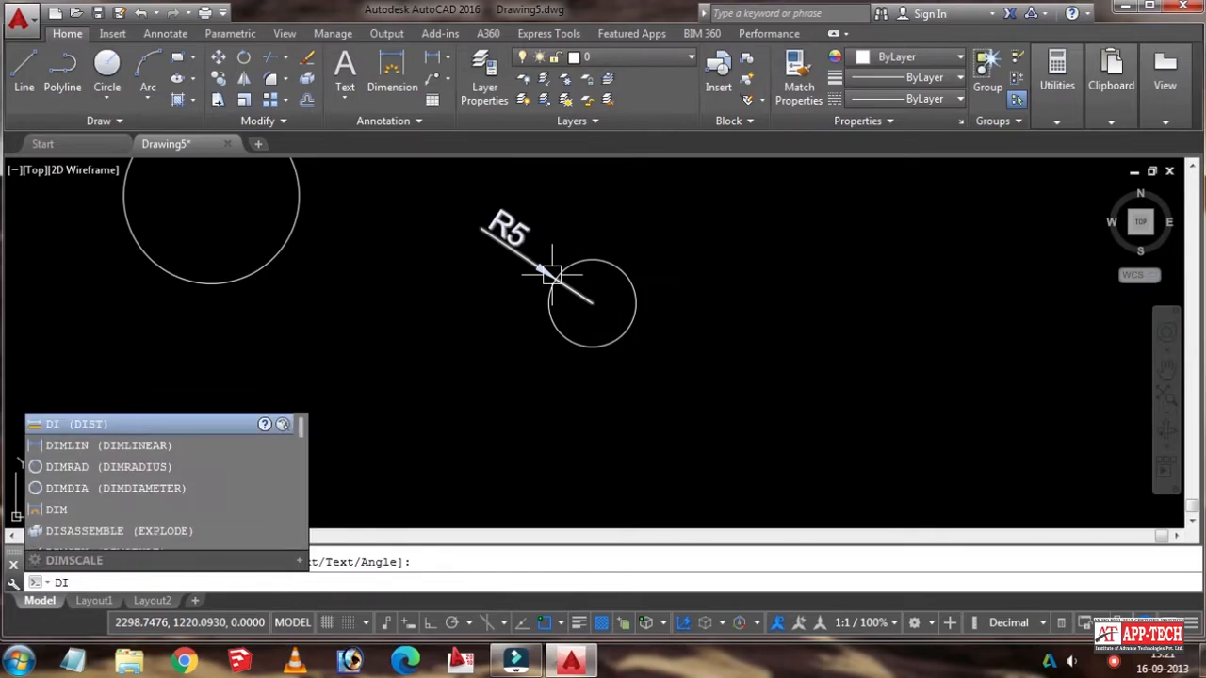
{"action": "type", "text": "MDi"}
{"action": "key", "text": "Return"}
{"action": "left_click", "coordinate": [635, 292]}
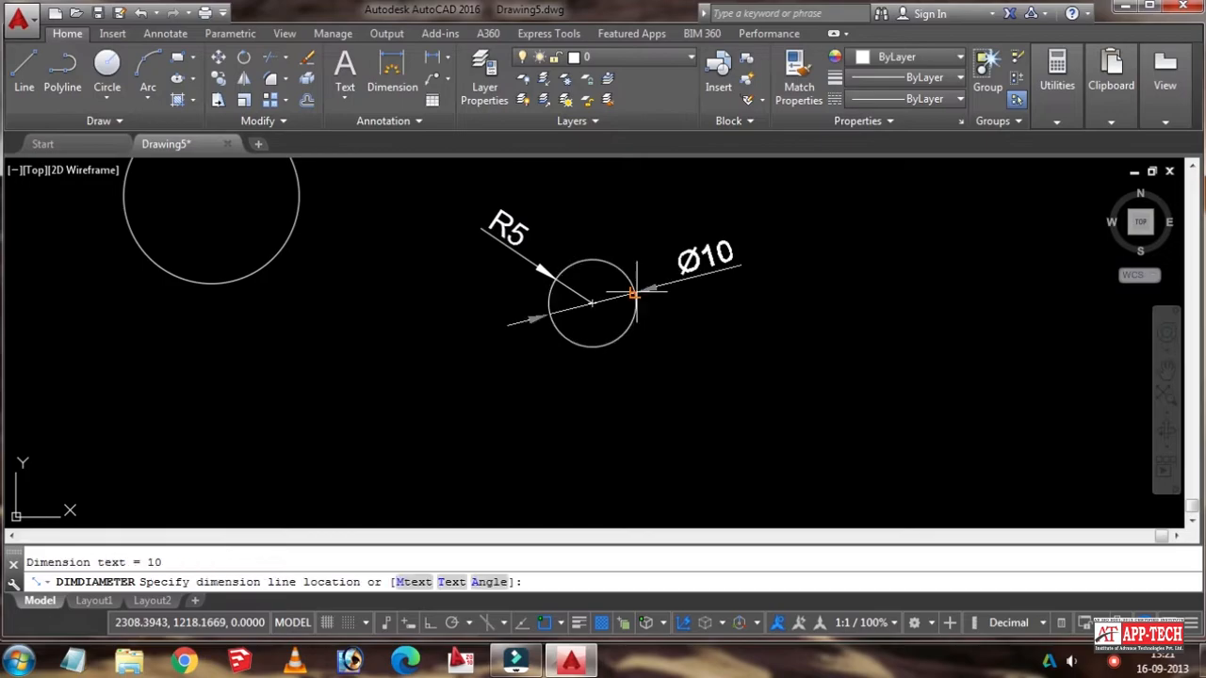
{"action": "left_click", "coordinate": [702, 300]}
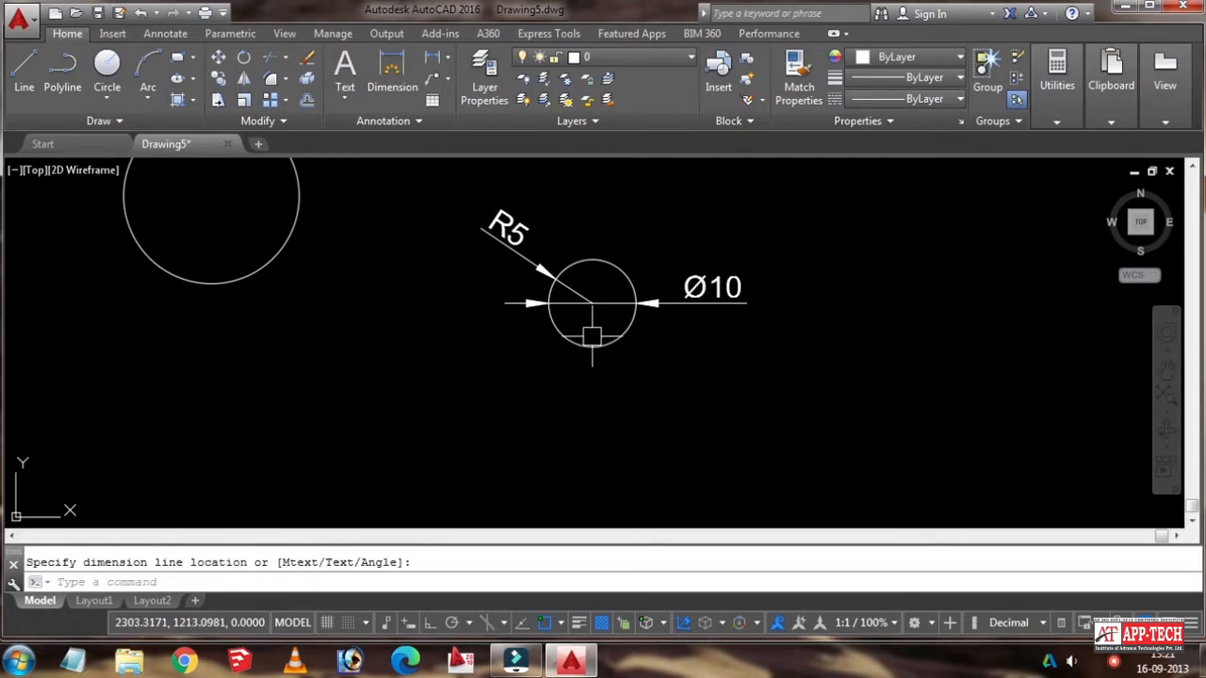
Step: Draw a fourth circle below and to the left of the small dimensioned circle, using the Diameter option with a diameter of 20
{"action": "middle_click_drag", "start_coordinate": [592, 337], "coordinate": [552, 298]}
{"action": "key", "text": "Escape"}
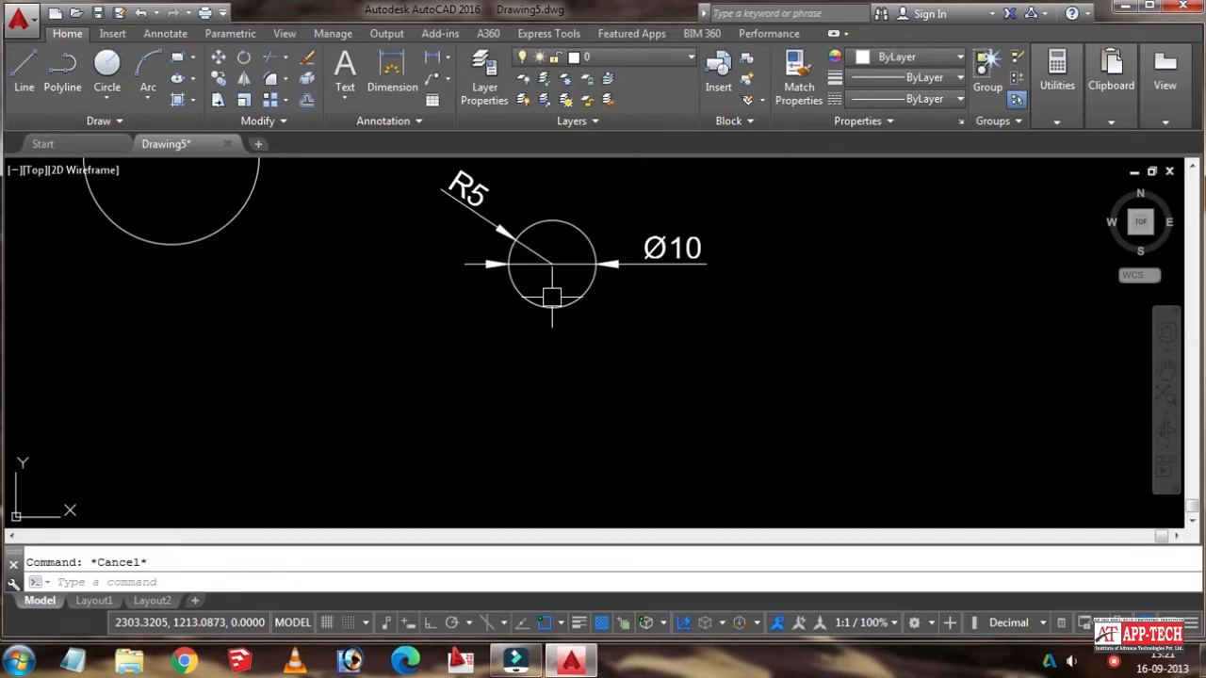
{"action": "type", "text": "c"}
{"action": "key", "text": "Return"}
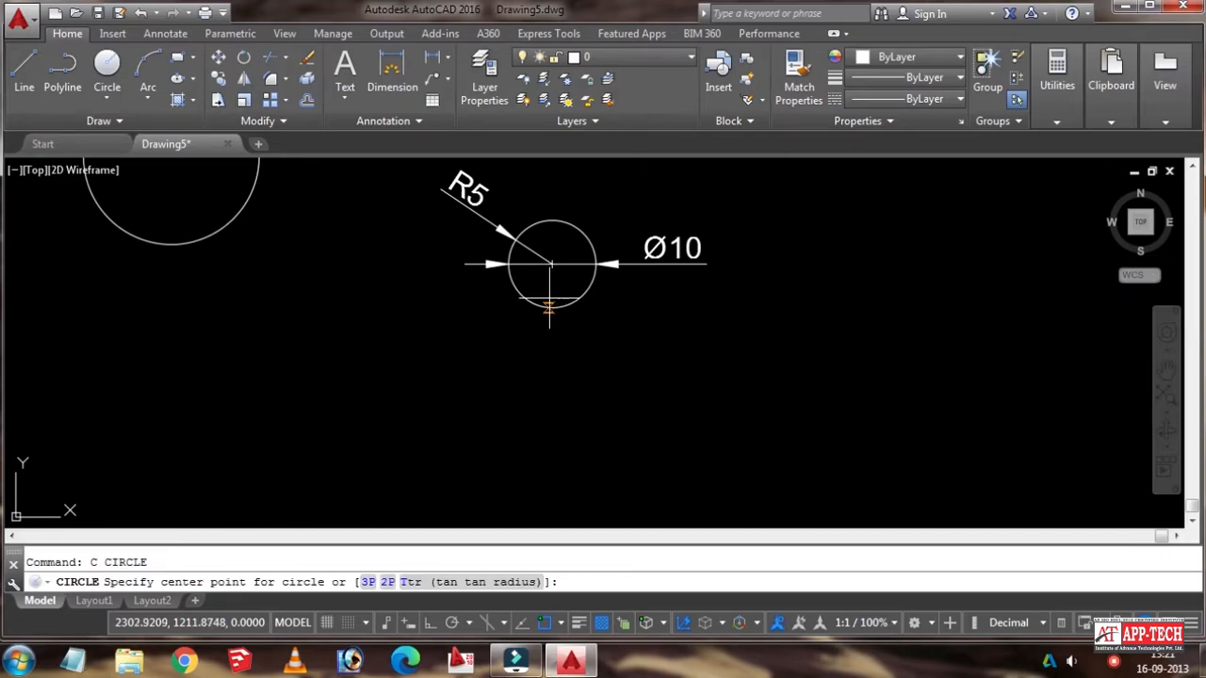
{"action": "left_click", "coordinate": [358, 384]}
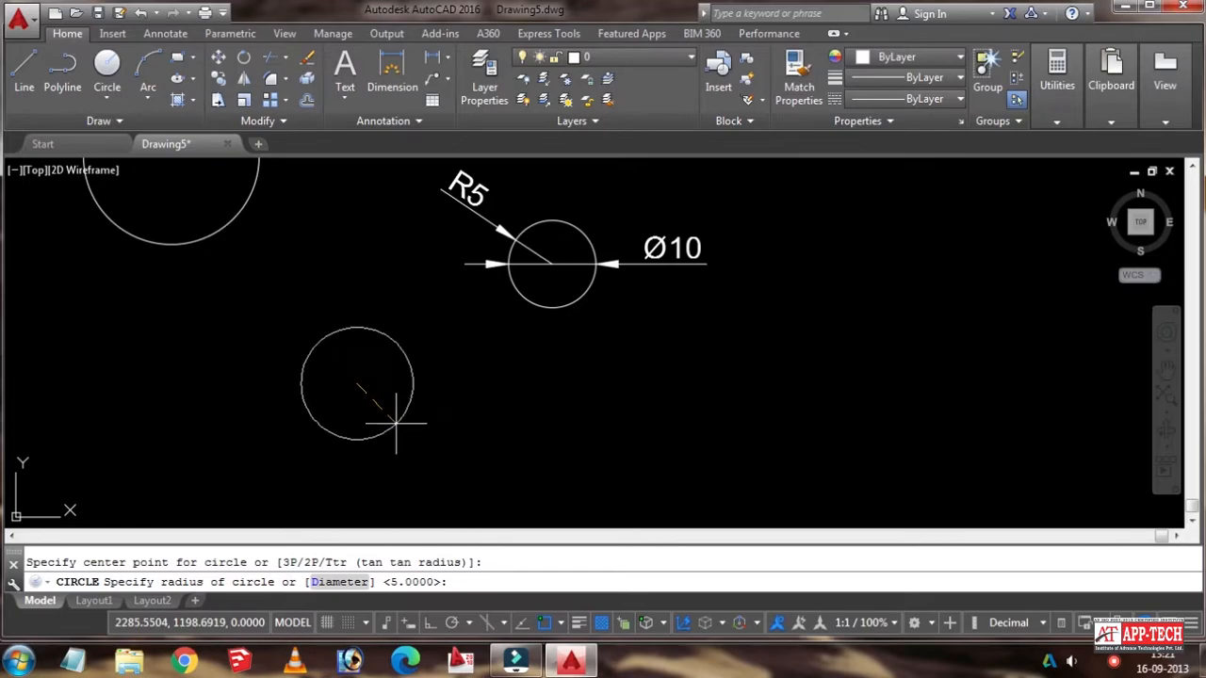
{"action": "type", "text": "d"}
{"action": "key", "text": "Return"}
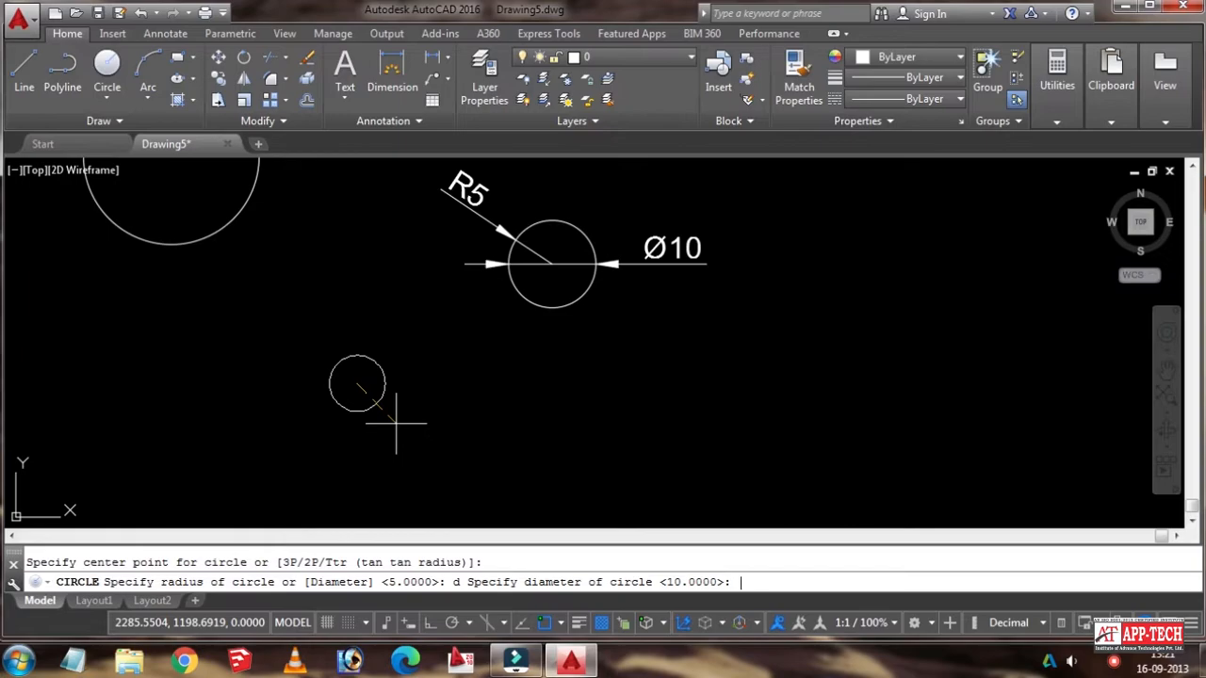
{"action": "type", "text": "20"}
{"action": "key", "text": "Return"}
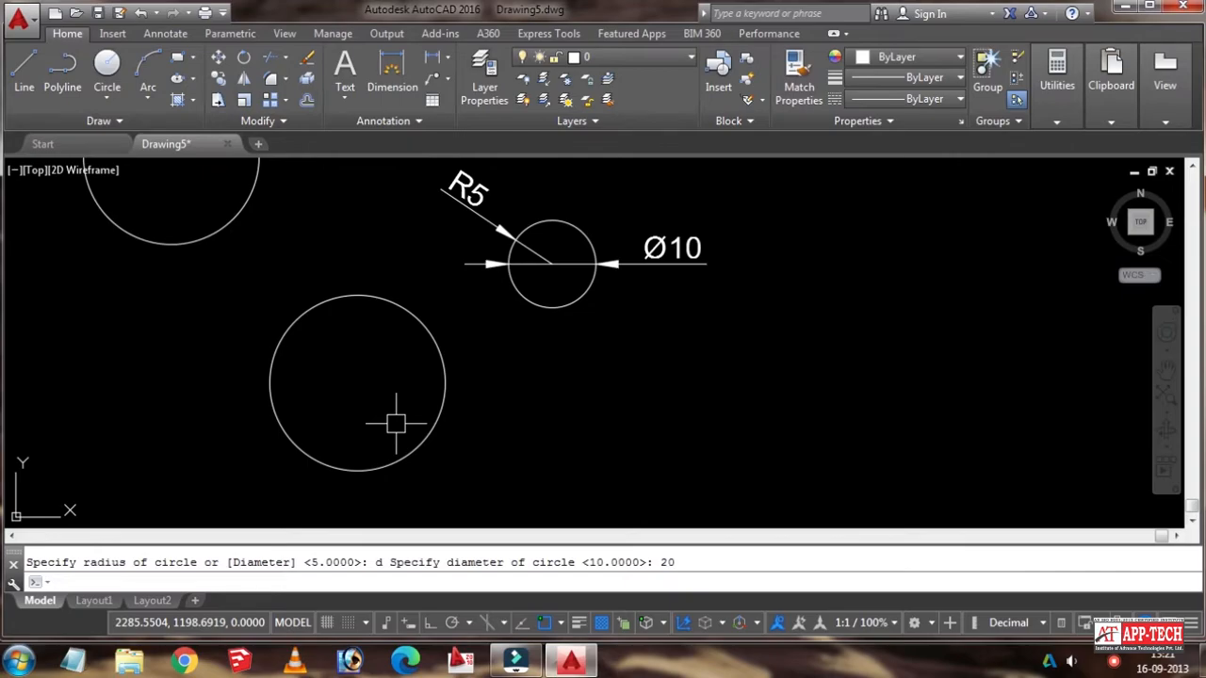
Step: Add a radius dimension to the new circle of diameter 20, placing its text above the upper-right edge
{"action": "left_click", "coordinate": [449, 304]}
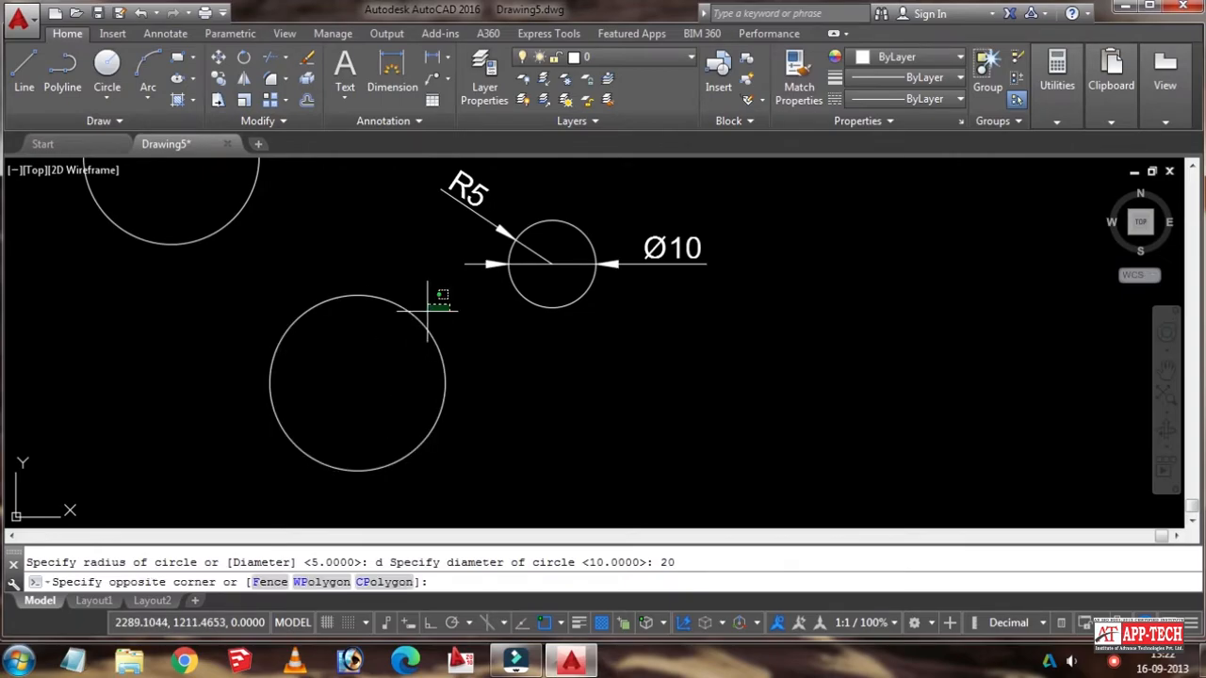
{"action": "key", "text": "Escape"}
{"action": "type", "text": "DRA"}
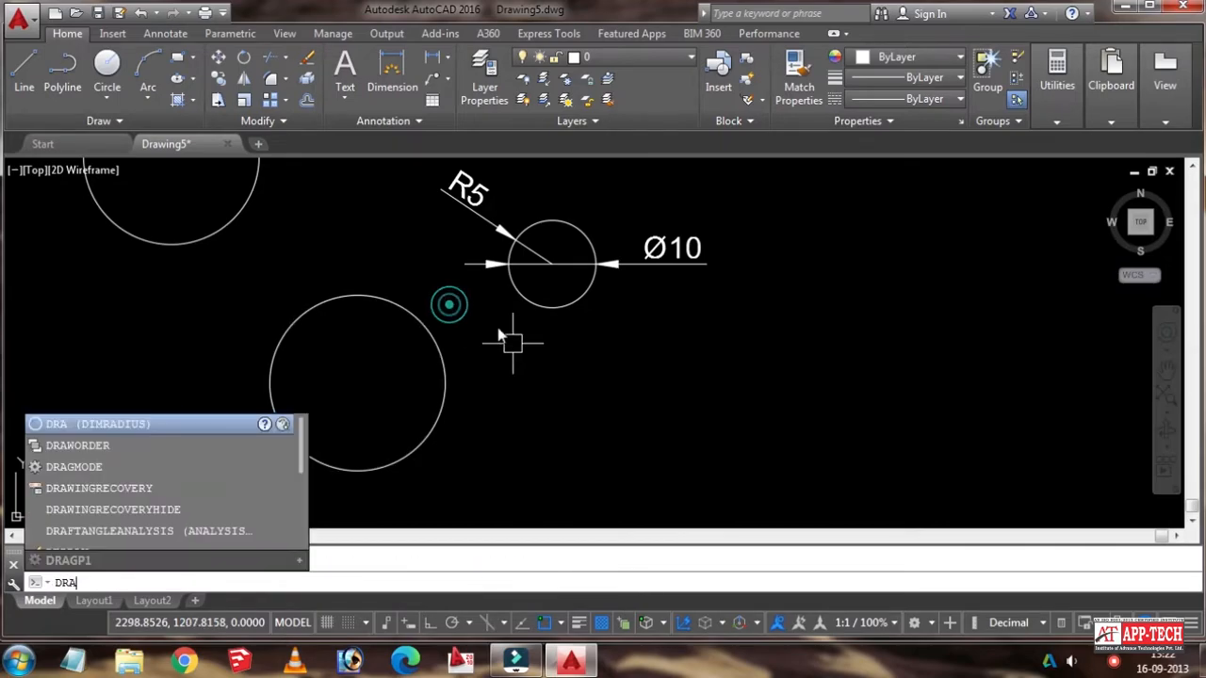
{"action": "key", "text": "Return"}
{"action": "left_click", "coordinate": [407, 304]}
{"action": "left_click", "coordinate": [394, 301]}
Step: Look over the drawn circles and compare their radius and diameter dimensions
{"action": "scroll", "coordinate": [366, 300], "scroll_direction": "down", "scroll_amount": 4}
{"action": "middle_click_drag", "start_coordinate": [365, 300], "coordinate": [328, 302]}
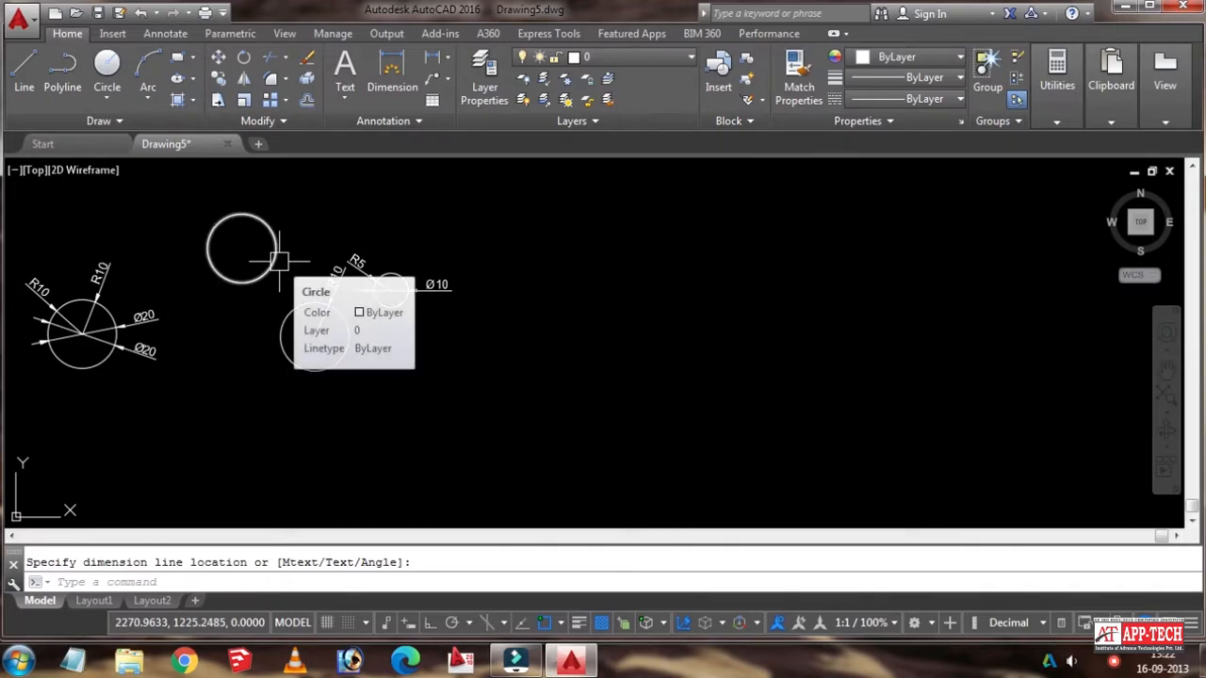
{"action": "scroll", "coordinate": [396, 330], "scroll_direction": "down", "scroll_amount": 1}
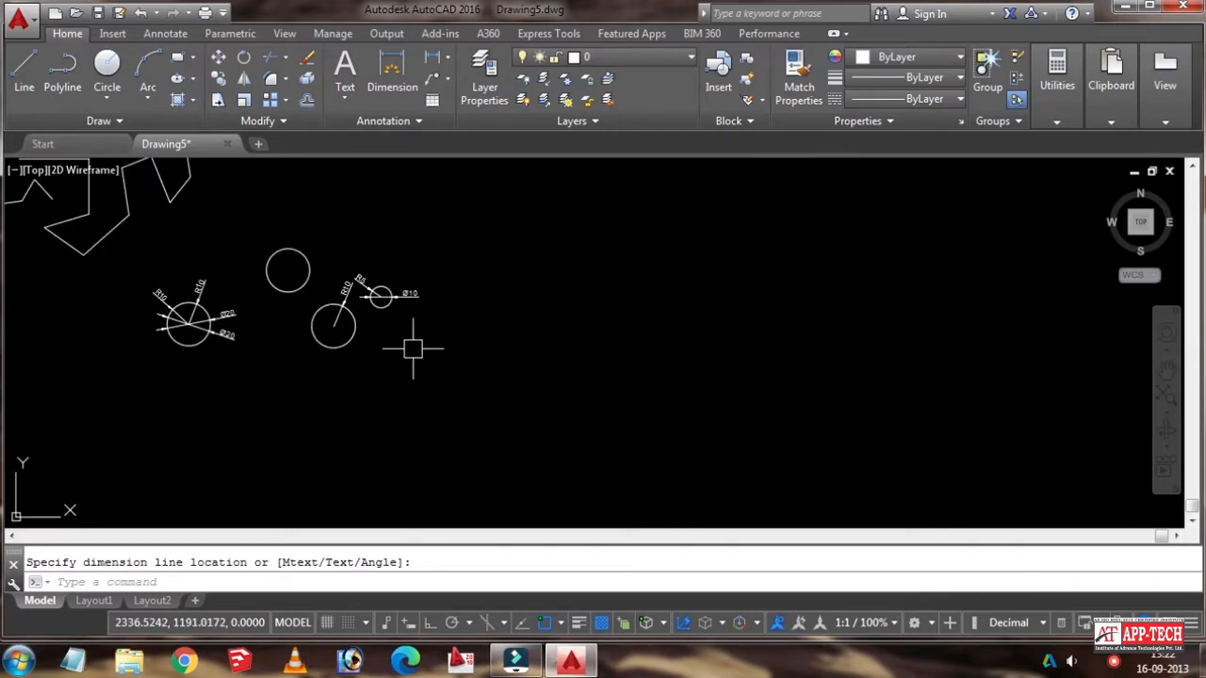
{"action": "scroll", "coordinate": [385, 342], "scroll_direction": "up", "scroll_amount": 2}
{"action": "middle_click_drag", "start_coordinate": [302, 255], "coordinate": [320, 274]}
{"action": "scroll", "coordinate": [316, 283], "scroll_direction": "up", "scroll_amount": 4}
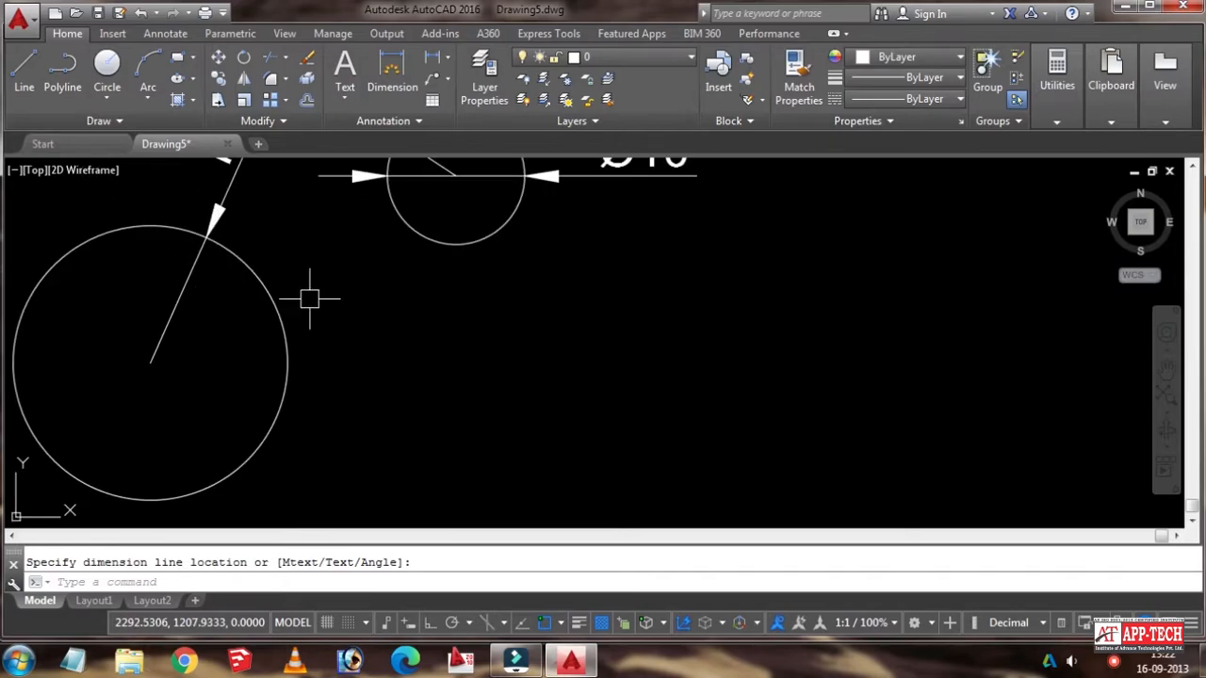
{"action": "scroll", "coordinate": [312, 295], "scroll_direction": "down", "scroll_amount": 2}
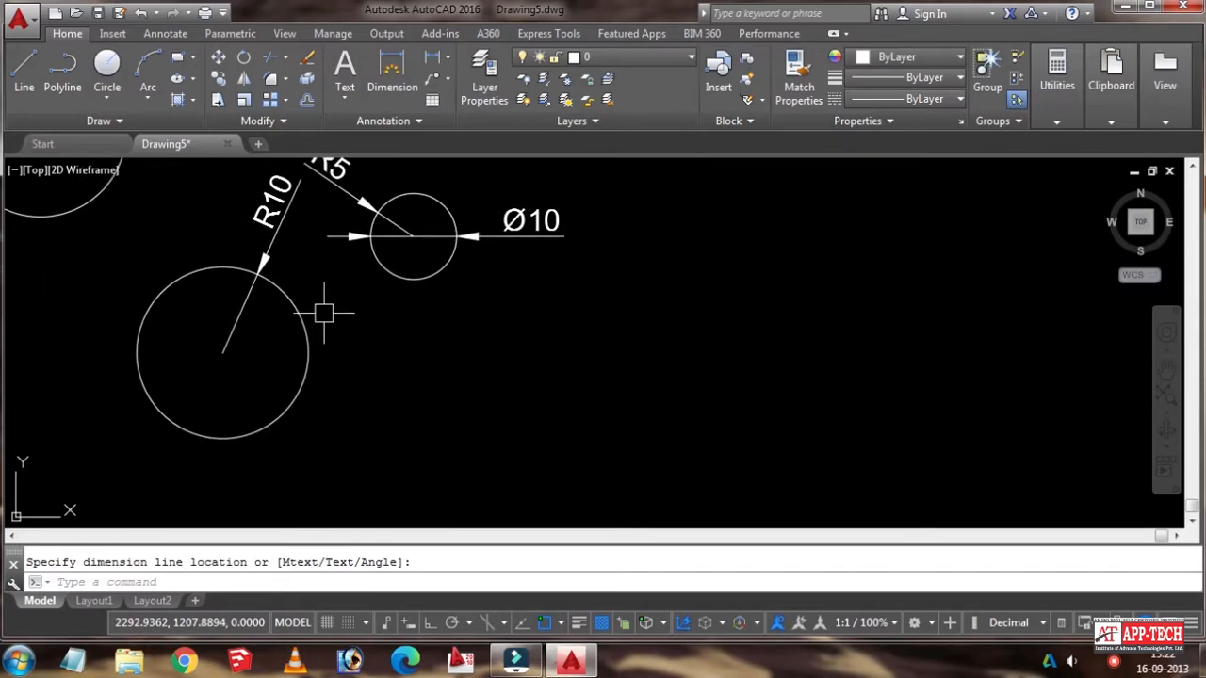
{"action": "key", "text": "Escape"}
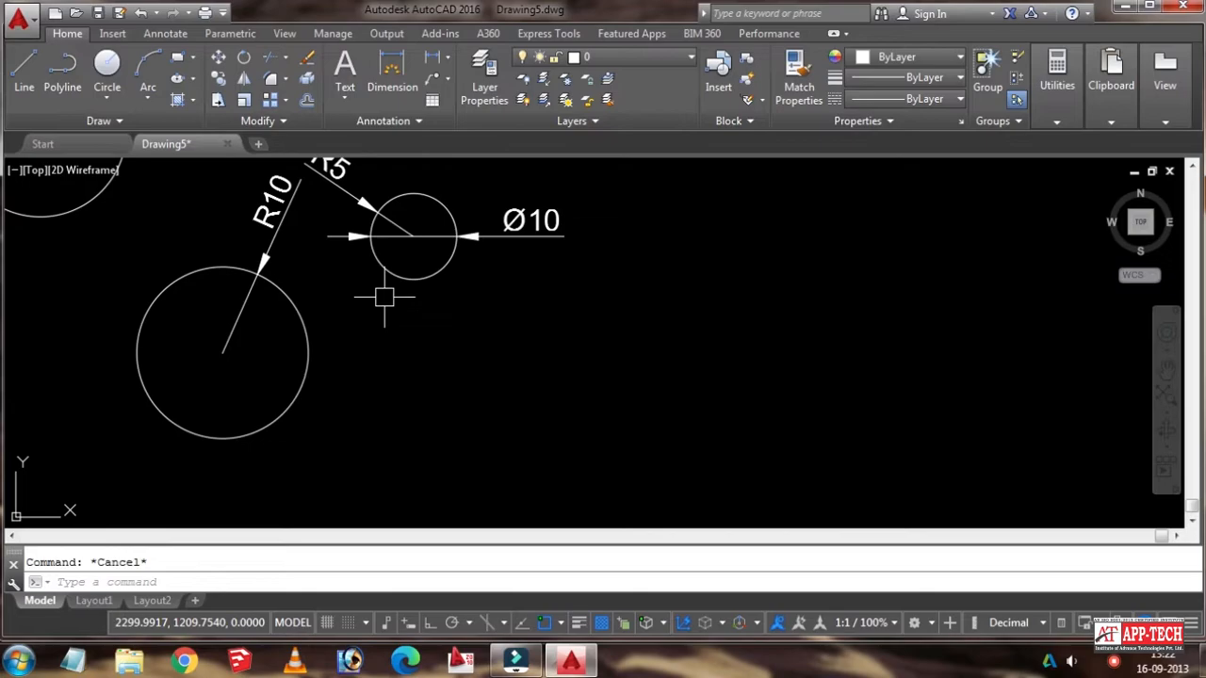
Step: With Ortho on, draw a horizontal line about 13 units long below and to the right of the small dimensioned circle
{"action": "type", "text": "l"}
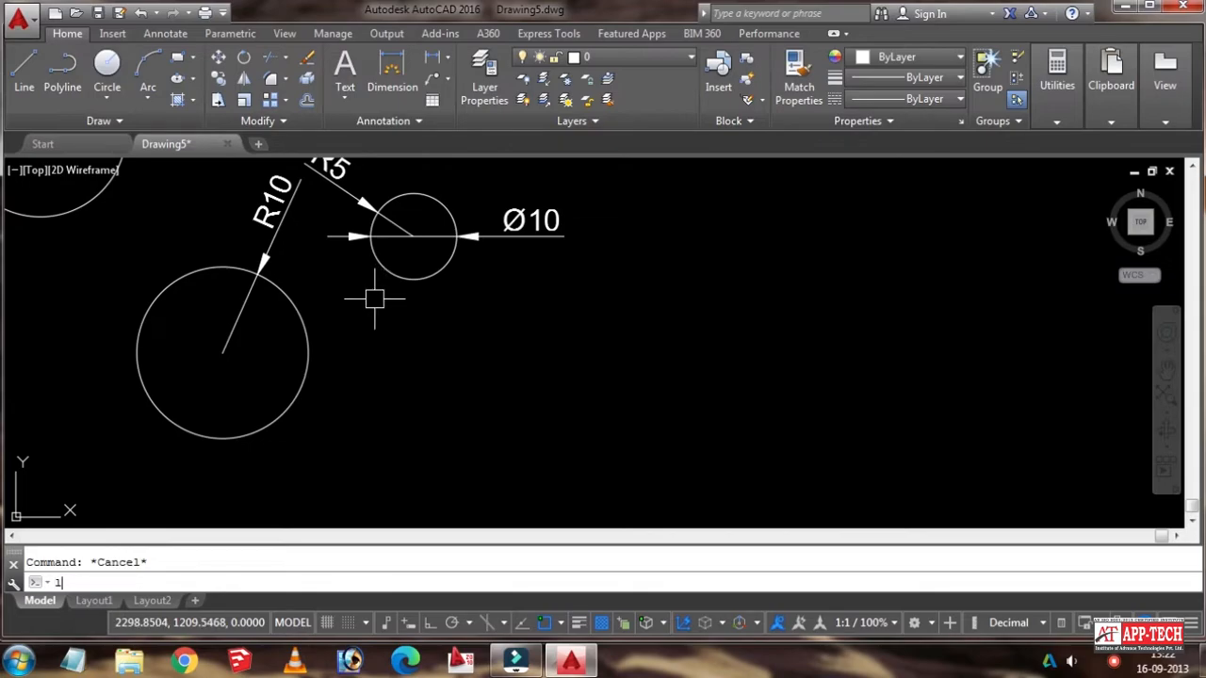
{"action": "key", "text": "Return"}
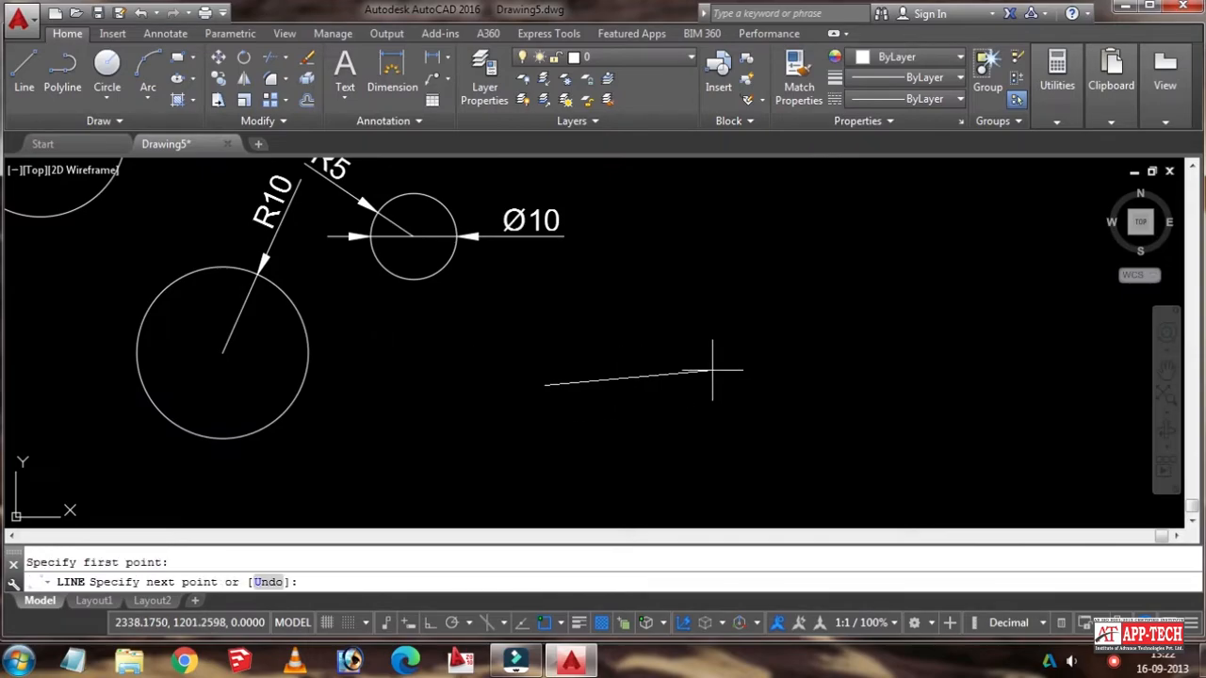
{"action": "key", "text": "F8"}
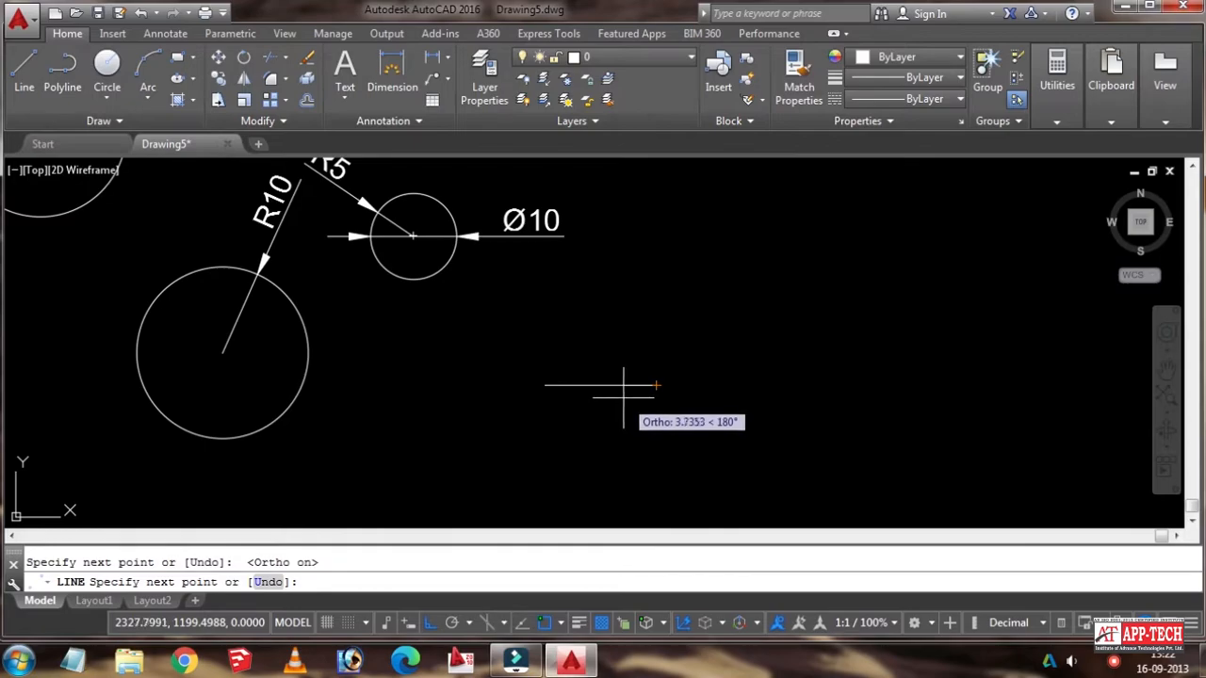
{"action": "key", "text": "Escape"}
{"action": "scroll", "coordinate": [551, 385], "scroll_direction": "up", "scroll_amount": 4}
{"action": "left_click", "coordinate": [589, 386]}
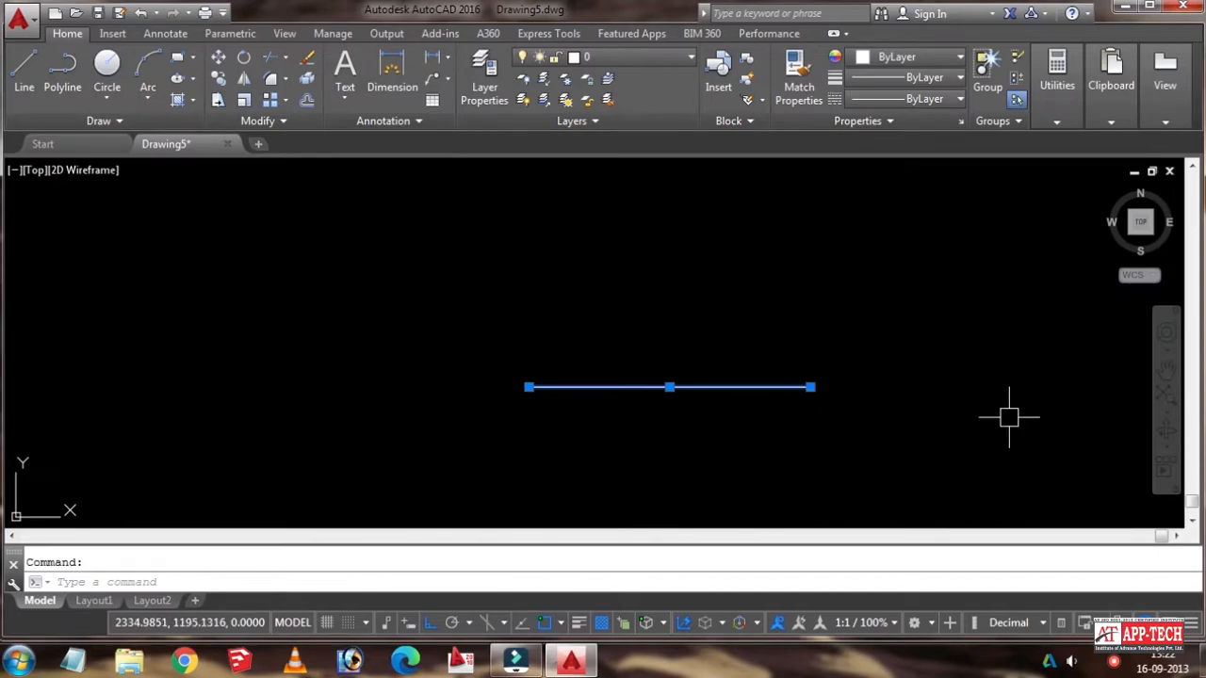
{"action": "key", "text": "Escape"}
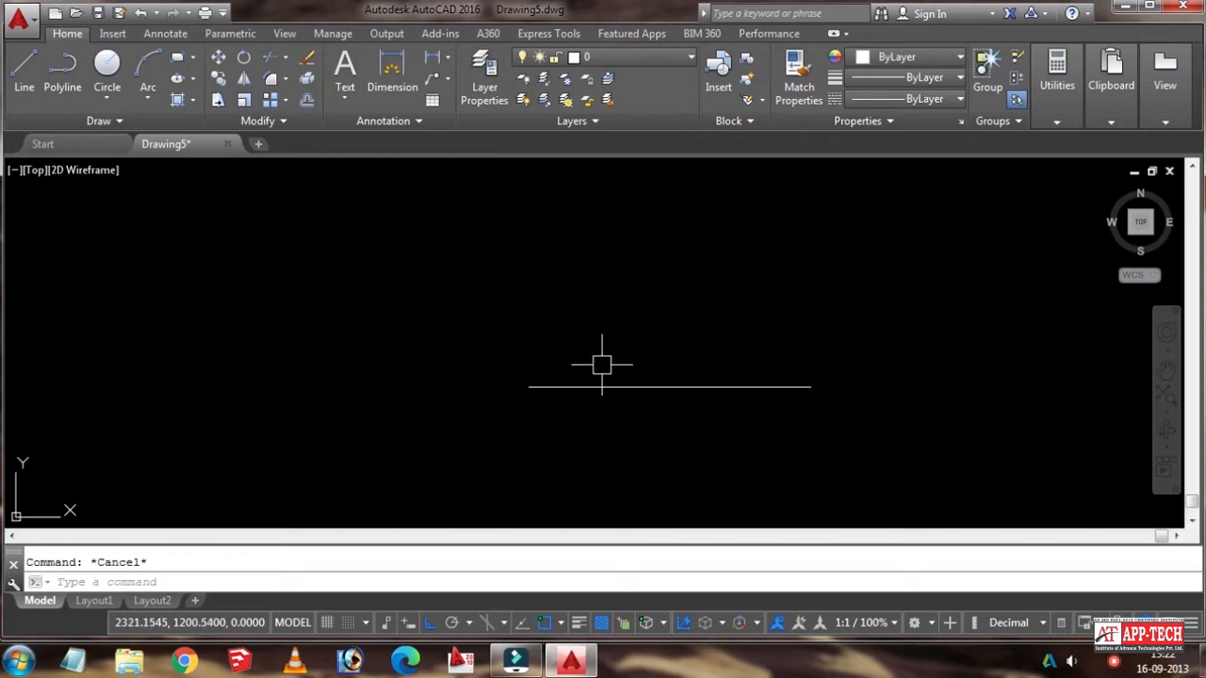
Step: Review the available circle creation methods, from Center, Radius to Tan, Tan, Tan, and look over the drawing
{"action": "middle_click_drag", "start_coordinate": [584, 338], "coordinate": [563, 302]}
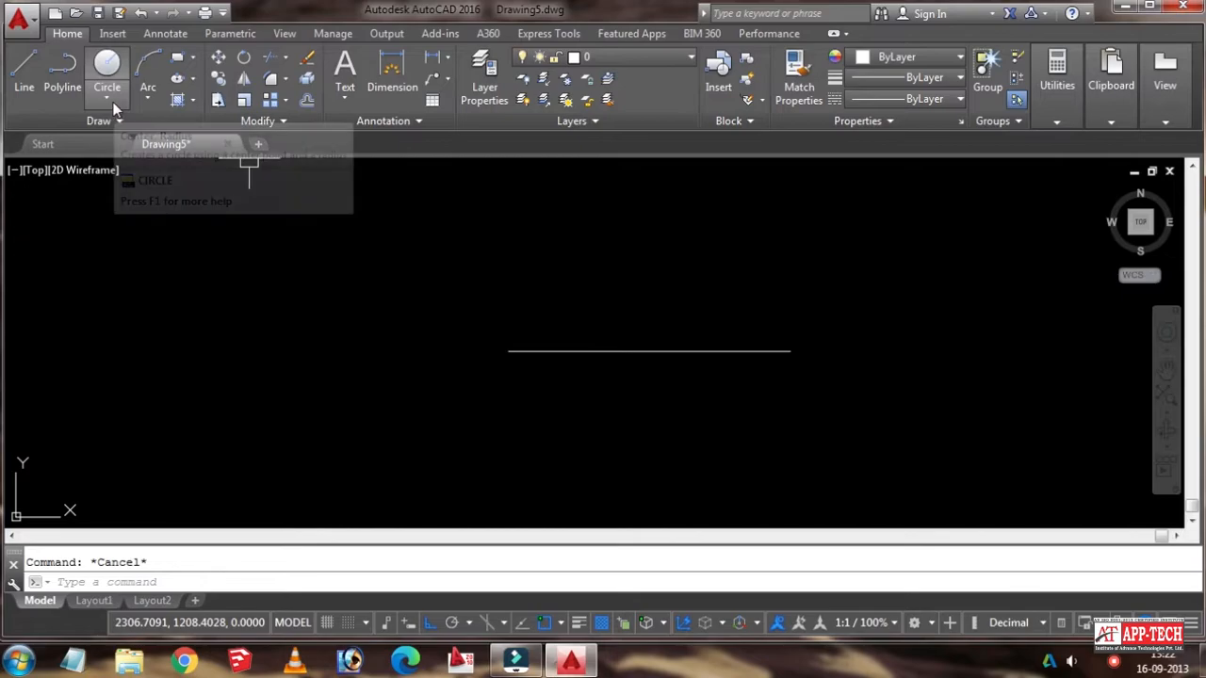
{"action": "left_click", "coordinate": [108, 97]}
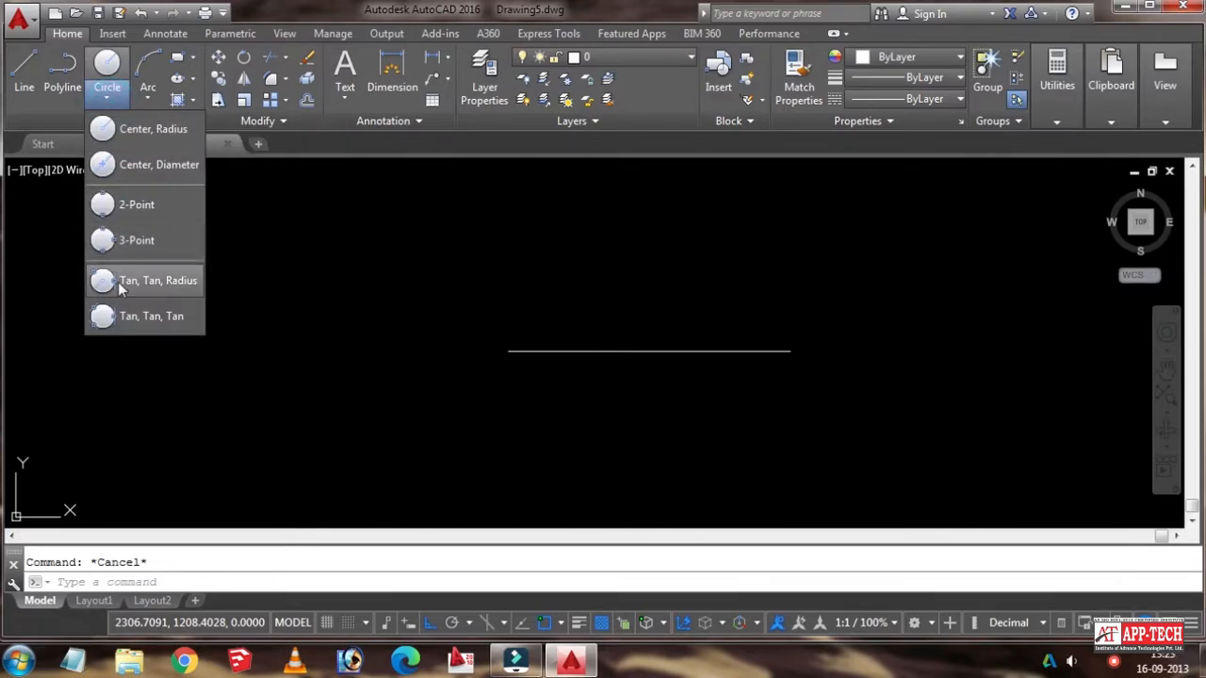
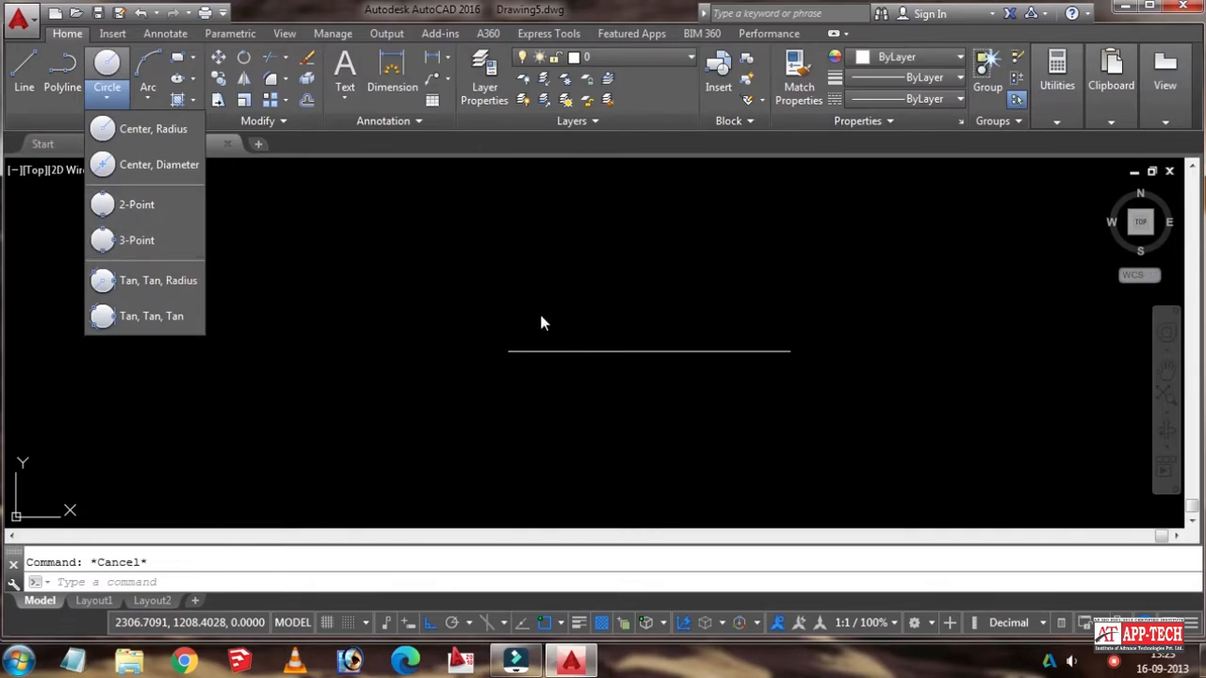
{"action": "left_click", "coordinate": [582, 322]}
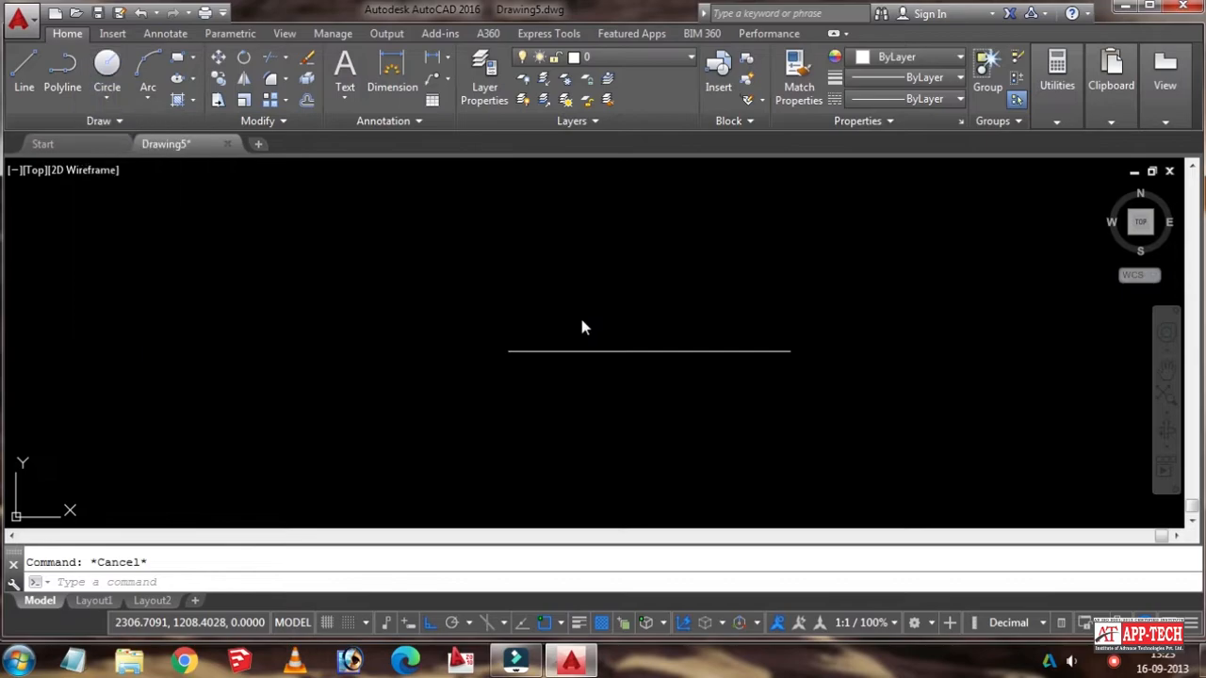
{"action": "scroll", "coordinate": [577, 320], "scroll_direction": "down", "scroll_amount": 5}
{"action": "scroll", "coordinate": [484, 284], "scroll_direction": "up", "scroll_amount": 4}
{"action": "scroll", "coordinate": [483, 284], "scroll_direction": "down", "scroll_amount": 4}
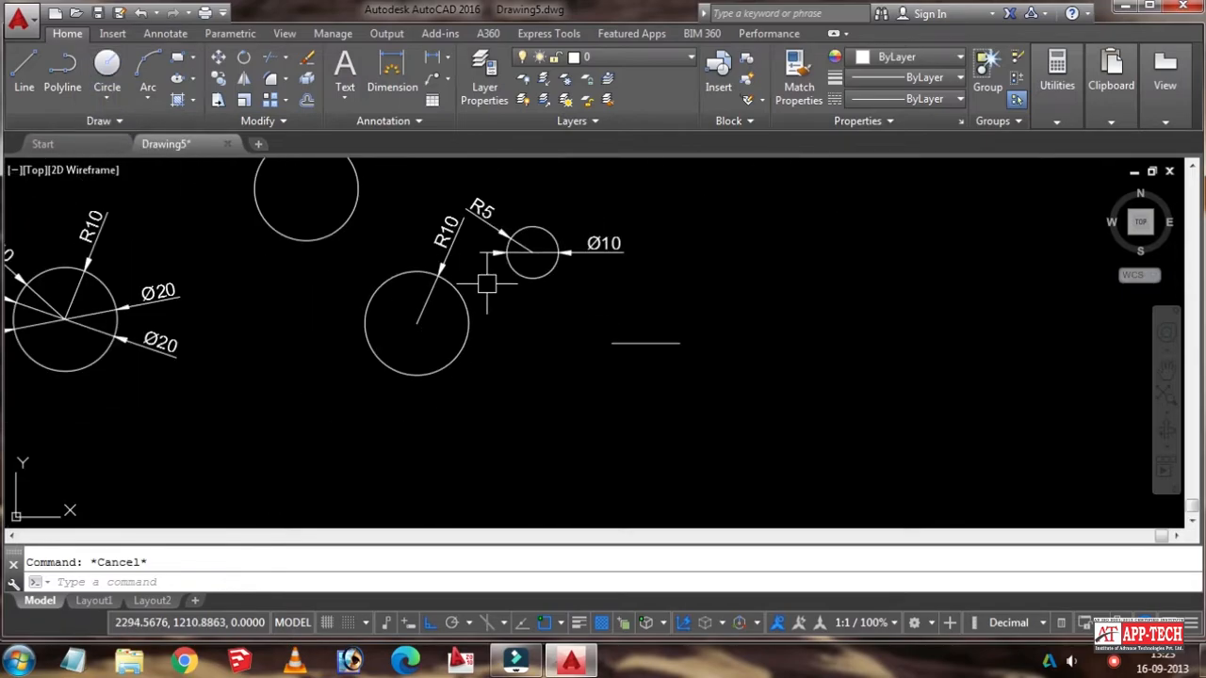
Step: Draw a 2P circle whose diameter runs between the two endpoints of the horizontal line
{"action": "scroll", "coordinate": [552, 314], "scroll_direction": "up", "scroll_amount": 2}
{"action": "left_click", "coordinate": [526, 342]}
{"action": "key", "text": "Escape"}
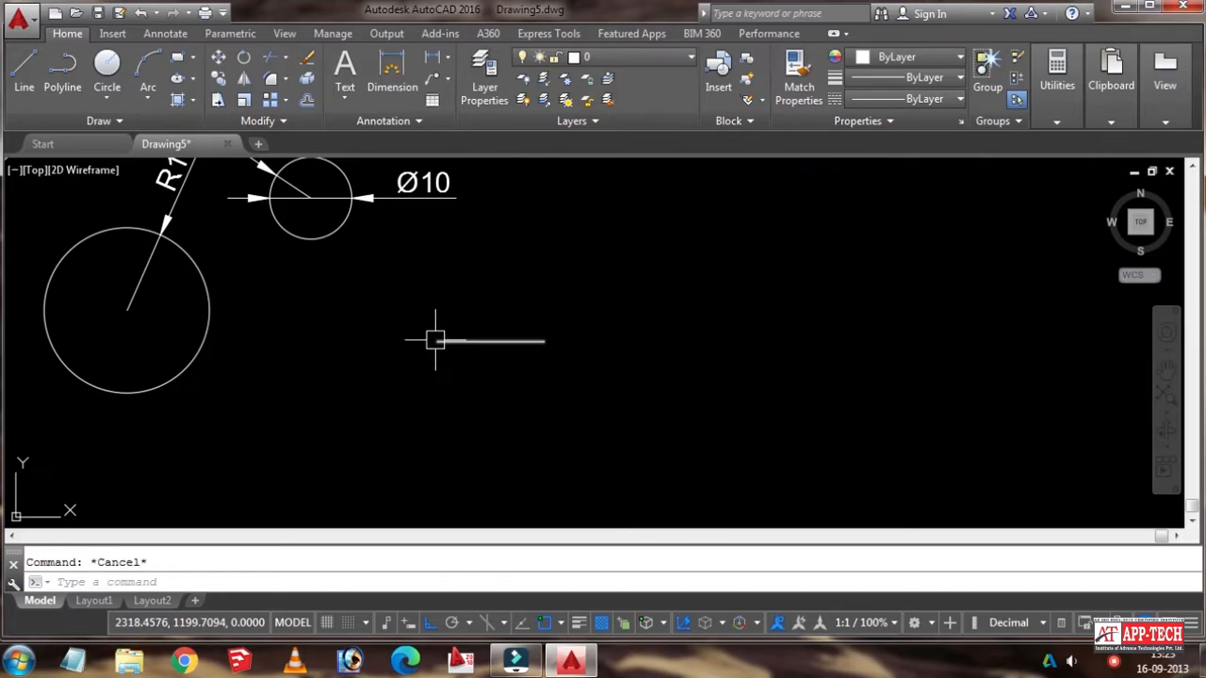
{"action": "scroll", "coordinate": [435, 340], "scroll_direction": "up", "scroll_amount": 2}
{"action": "left_click", "coordinate": [438, 340]}
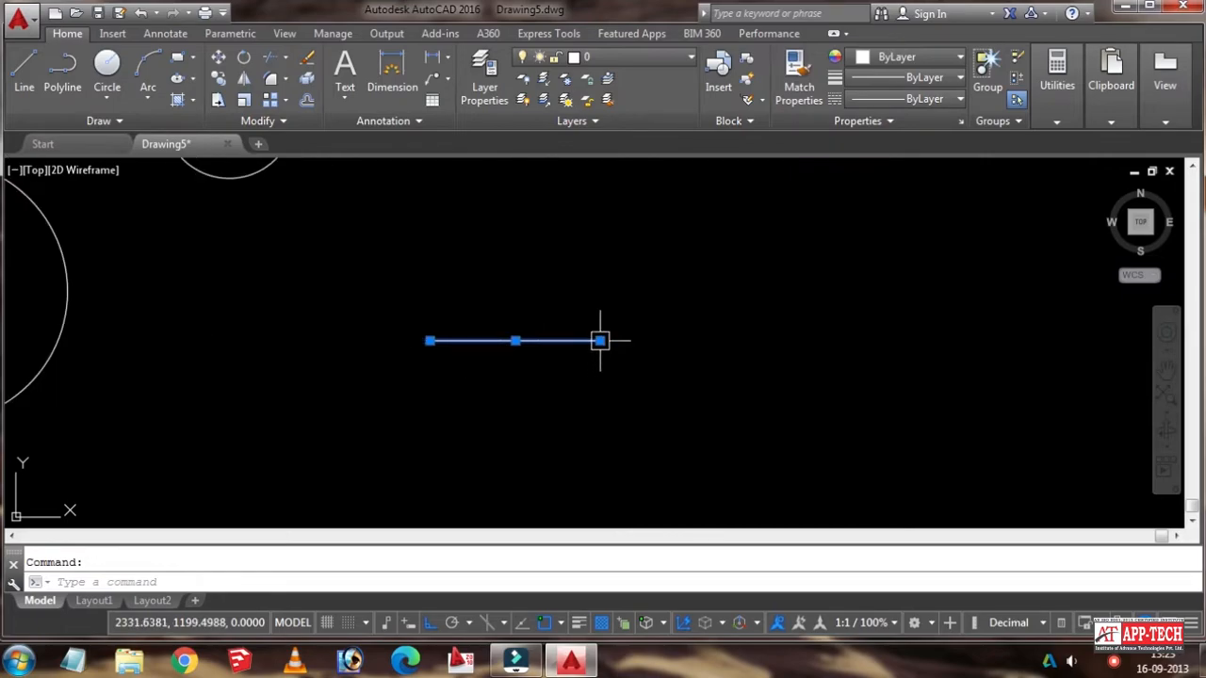
{"action": "key", "text": "Escape"}
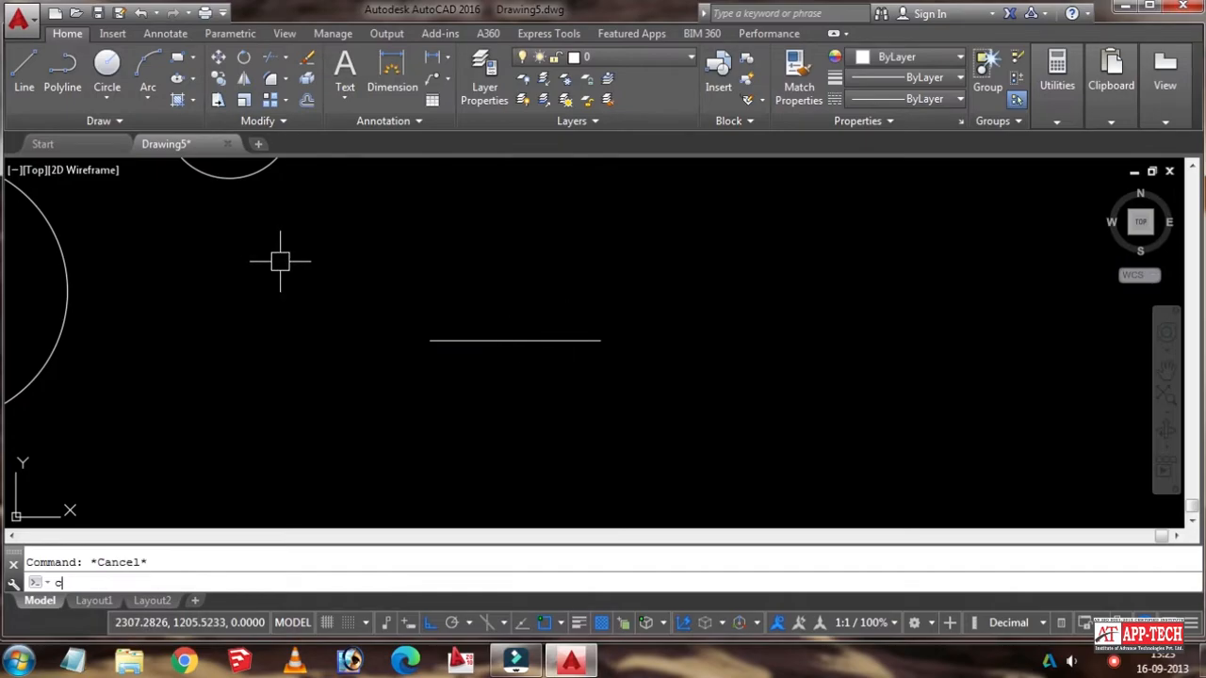
{"action": "key", "text": "Return"}
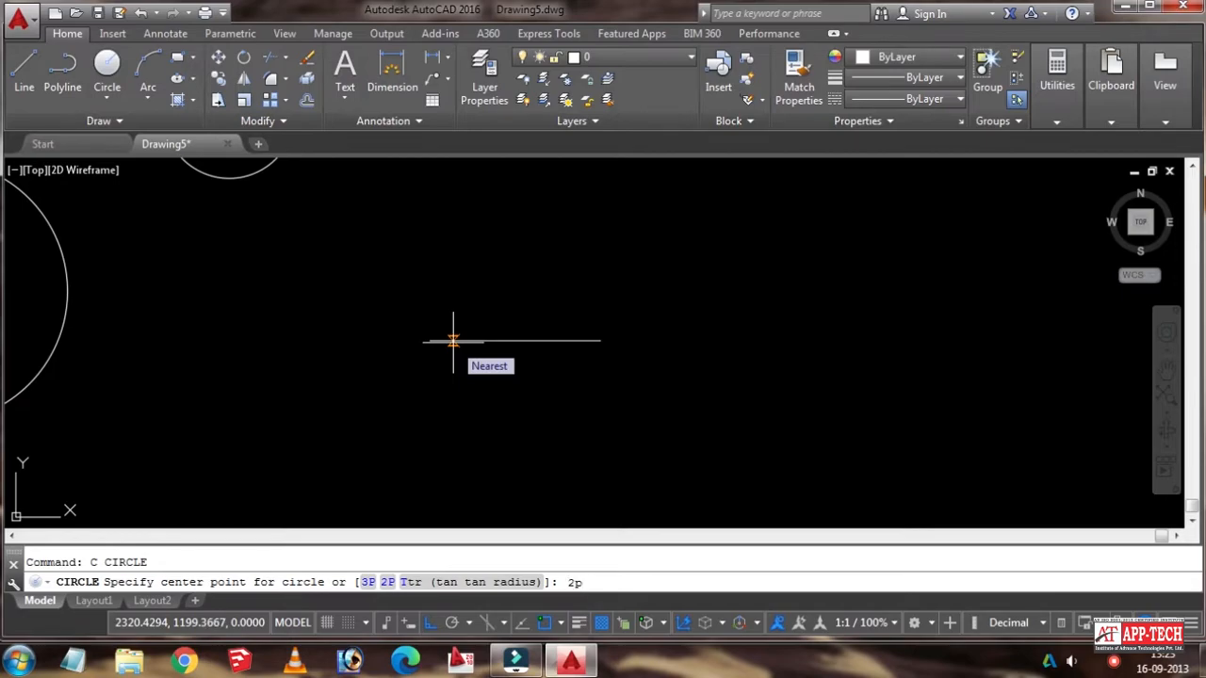
{"action": "key", "text": "Return"}
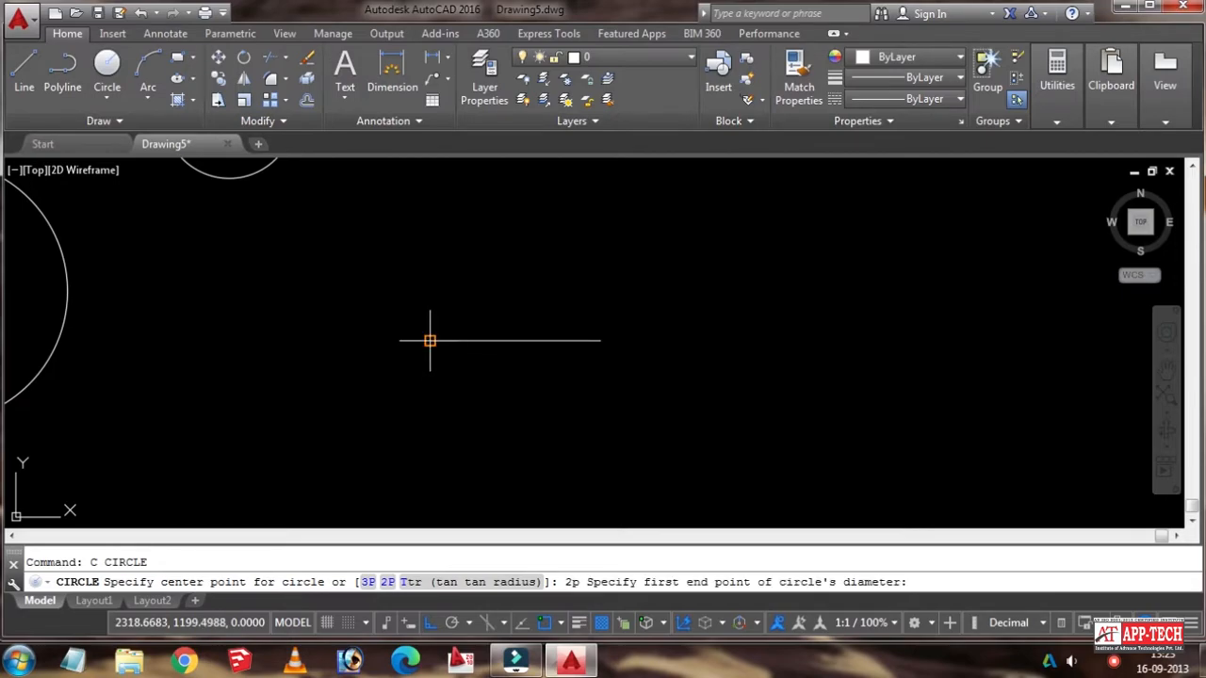
{"action": "left_click", "coordinate": [430, 341]}
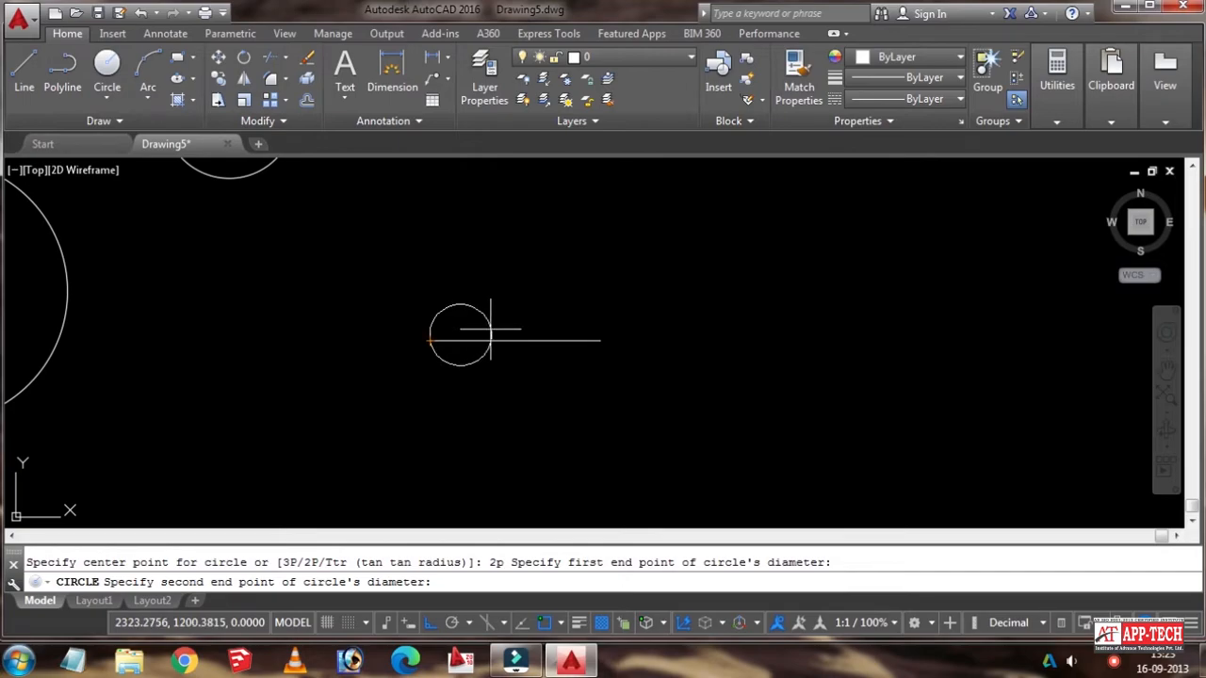
{"action": "left_click", "coordinate": [601, 341]}
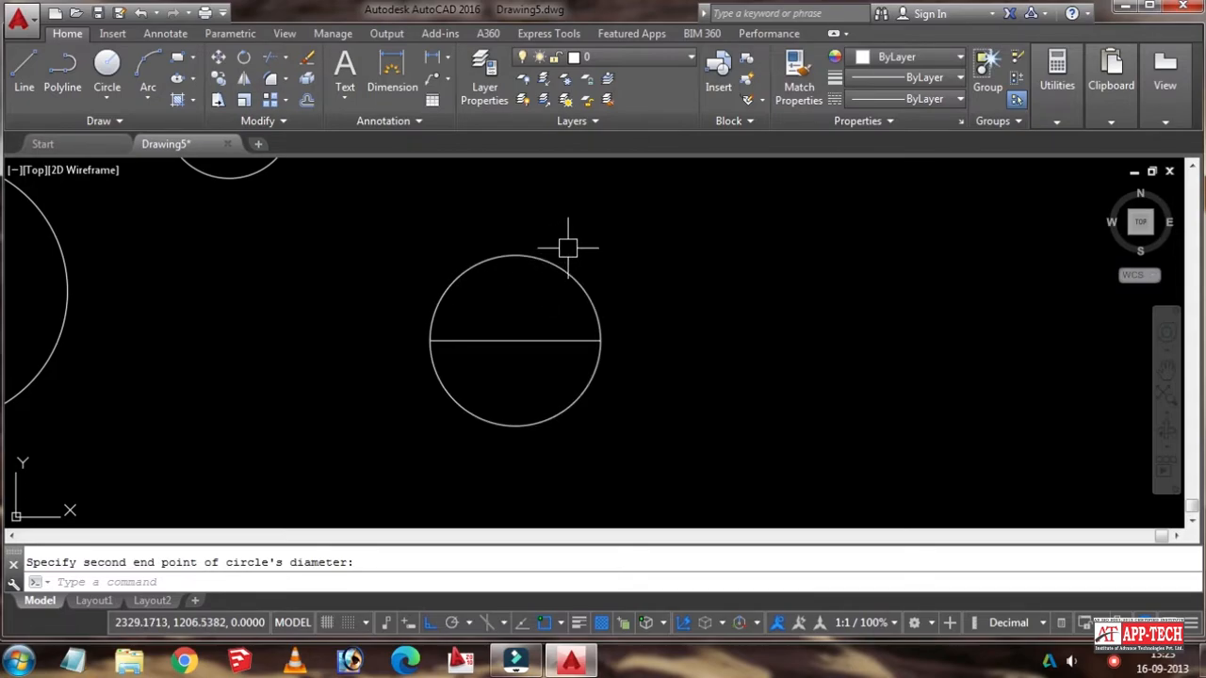
Step: Erase the horizontal line inside the new two-point circle
{"action": "left_click", "coordinate": [538, 315]}
{"action": "left_click", "coordinate": [465, 362]}
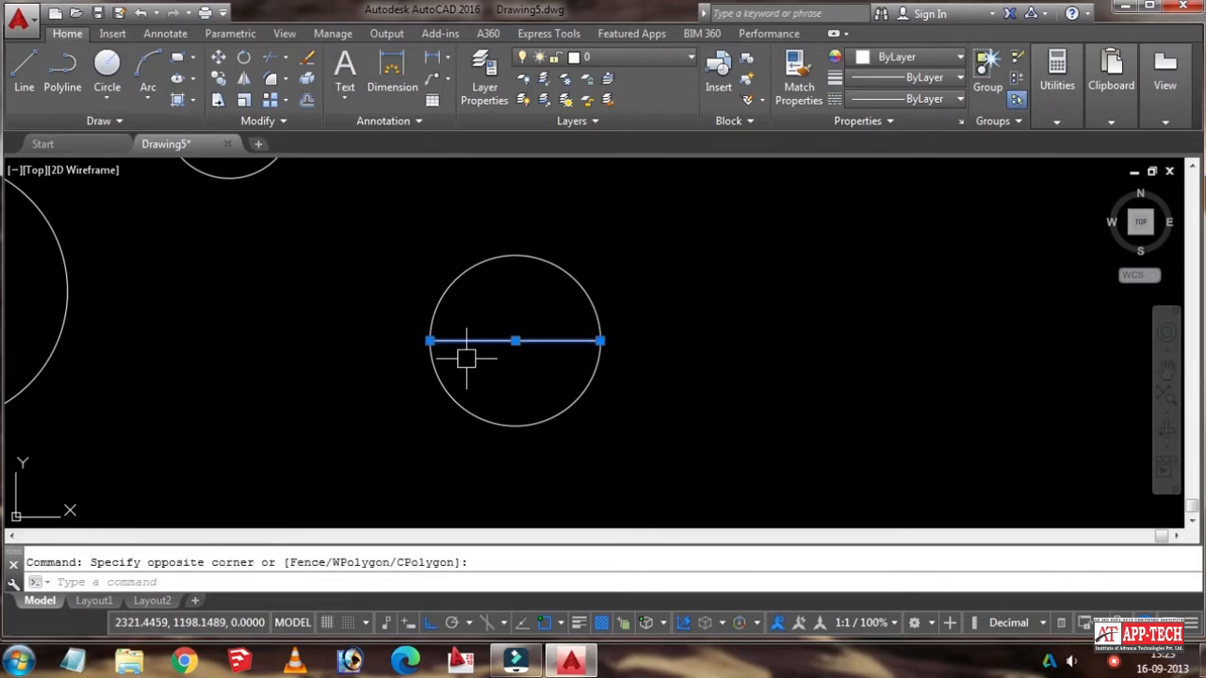
{"action": "key", "text": "Delete"}
Step: With Ortho on, draw an L-shape beside the two-point circle: a vertical line downward, then a horizontal line about 11 units long
{"action": "scroll", "coordinate": [460, 350], "scroll_direction": "down", "scroll_amount": 4}
{"action": "scroll", "coordinate": [415, 318], "scroll_direction": "up", "scroll_amount": 2}
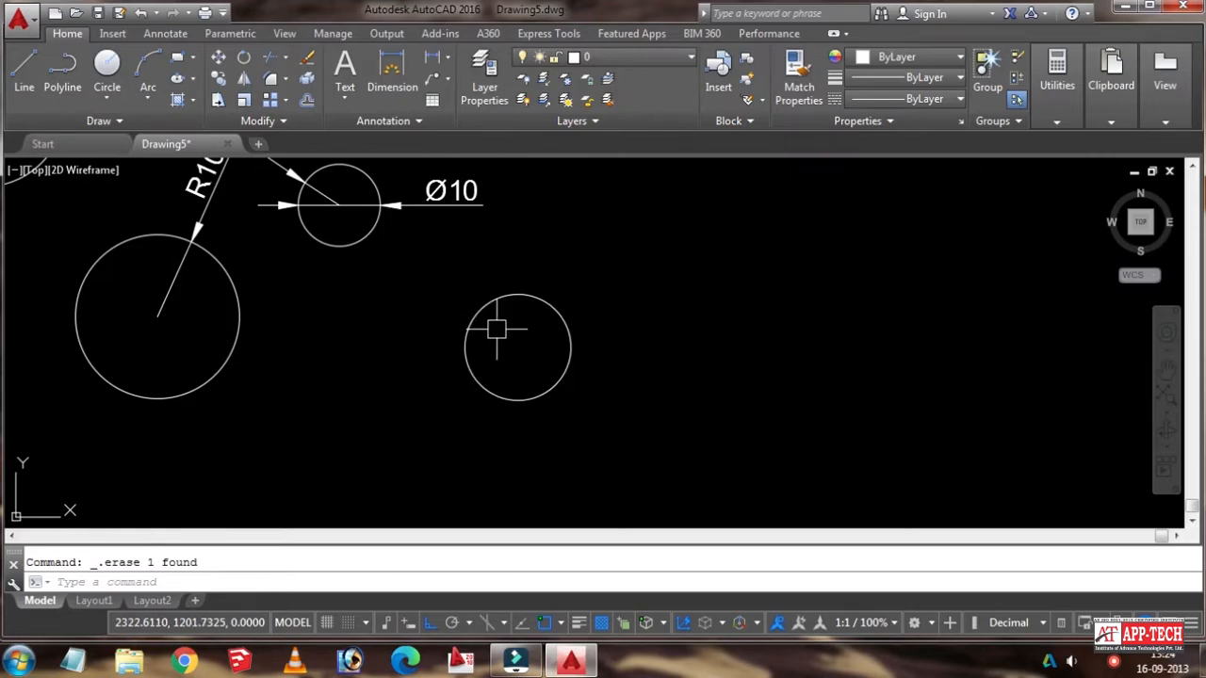
{"action": "key", "text": "Escape"}
{"action": "key", "text": "Return"}
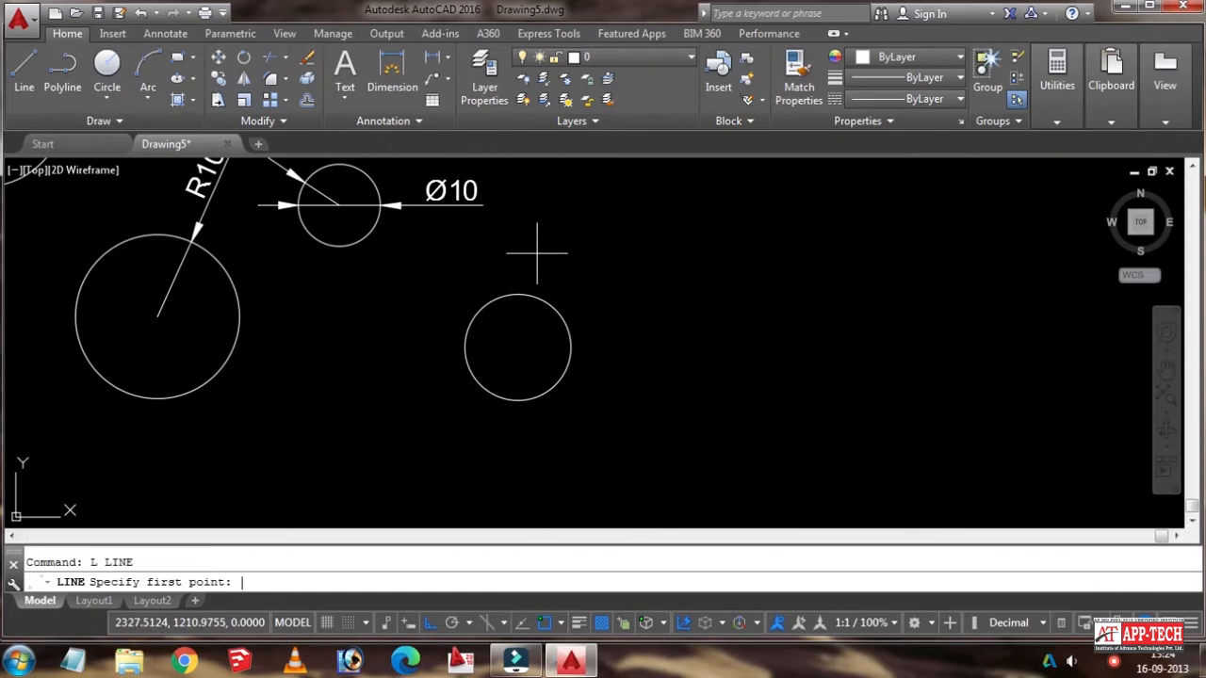
{"action": "left_click", "coordinate": [643, 361]}
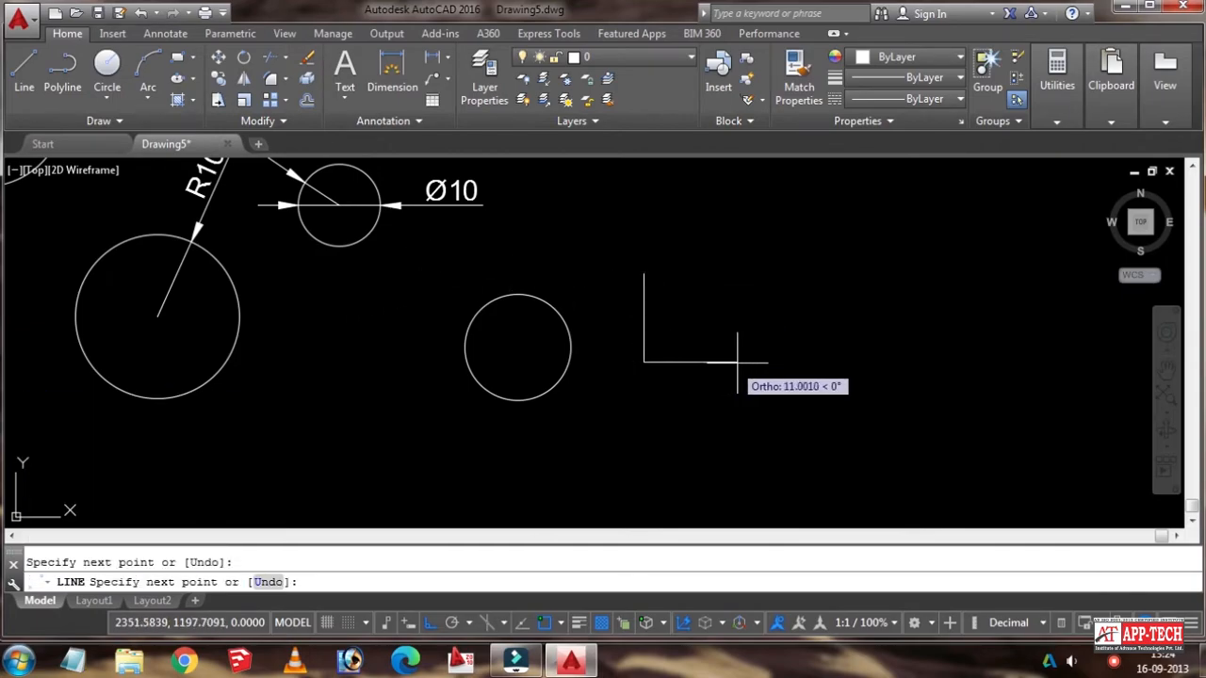
{"action": "left_click", "coordinate": [738, 361]}
{"action": "key", "text": "Escape"}
Step: Draw a 3P circle through the vertical line's upper end, the L-shape's corner and the horizontal line's far end
{"action": "scroll", "coordinate": [641, 317], "scroll_direction": "up", "scroll_amount": 2}
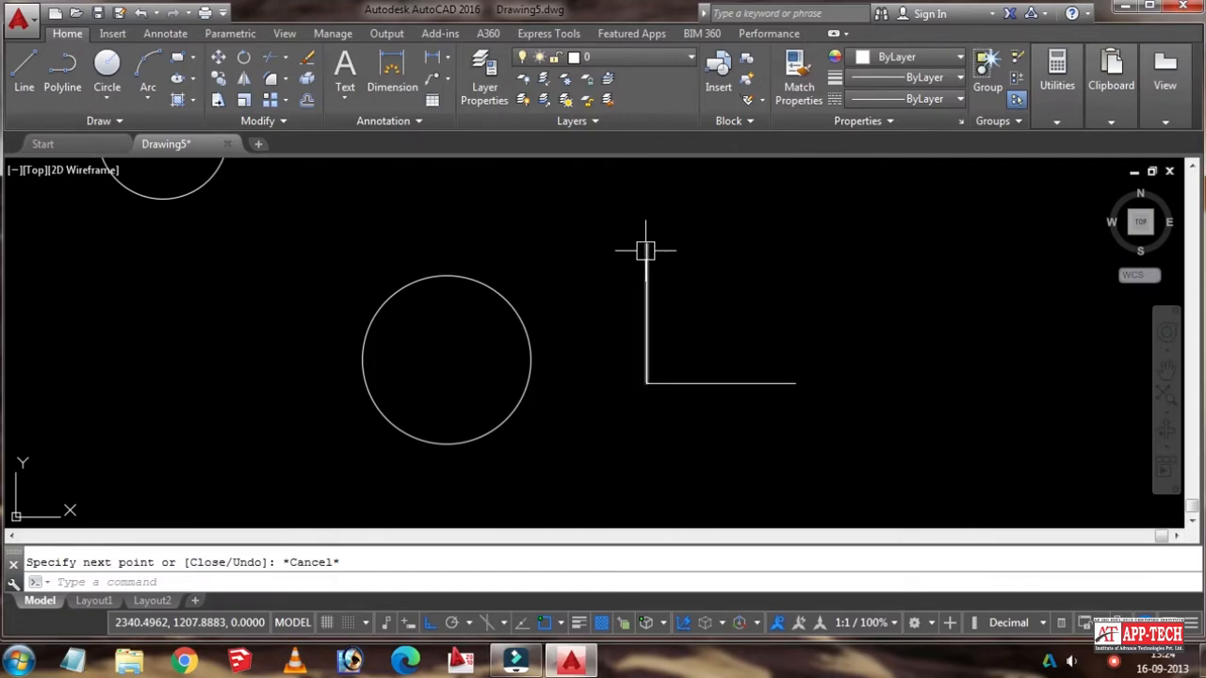
{"action": "key", "text": "Return"}
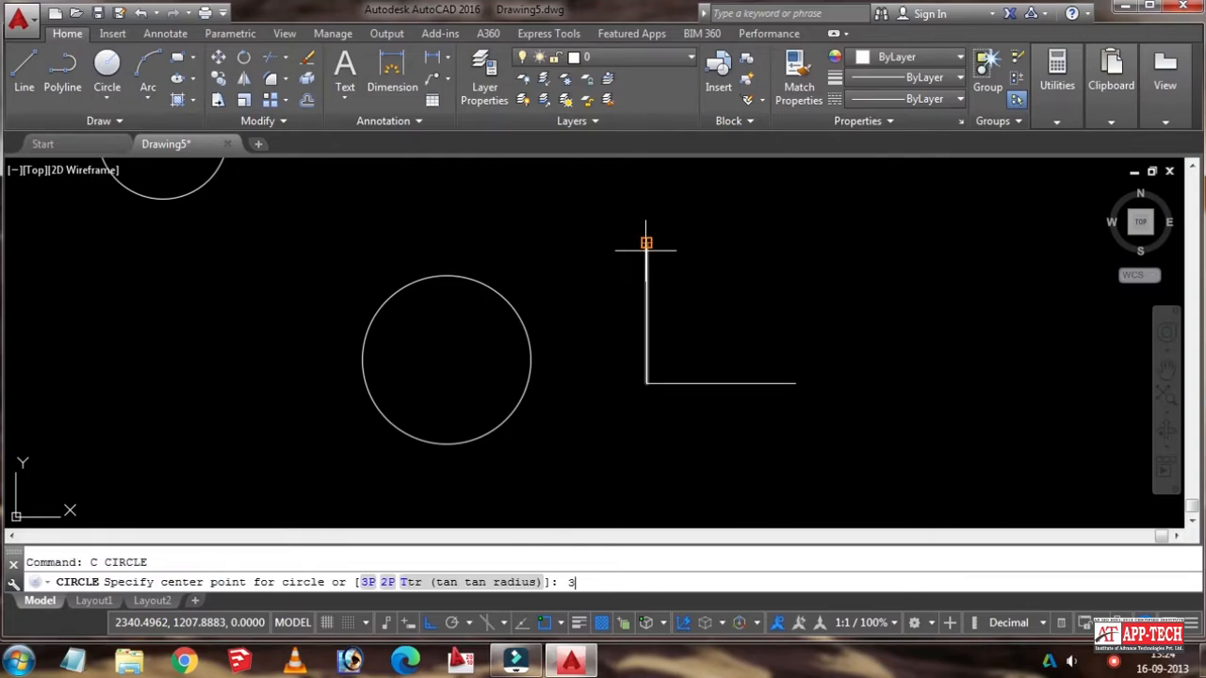
{"action": "type", "text": "3p"}
{"action": "key", "text": "Return"}
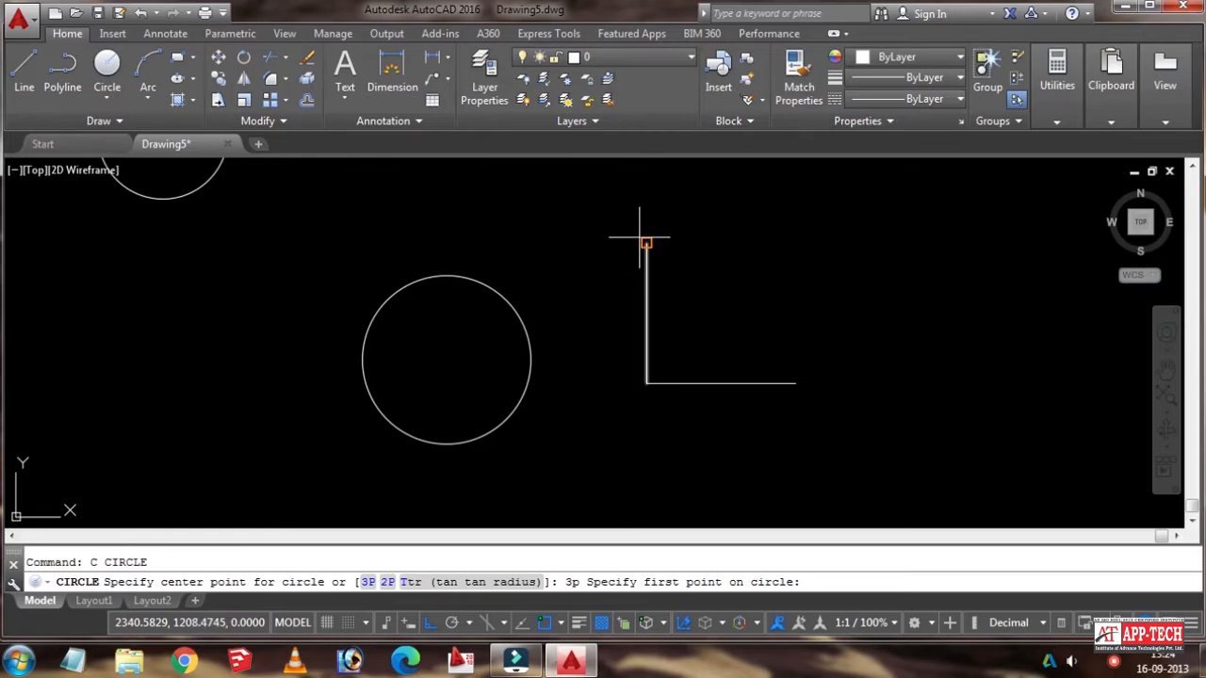
{"action": "left_click", "coordinate": [646, 243]}
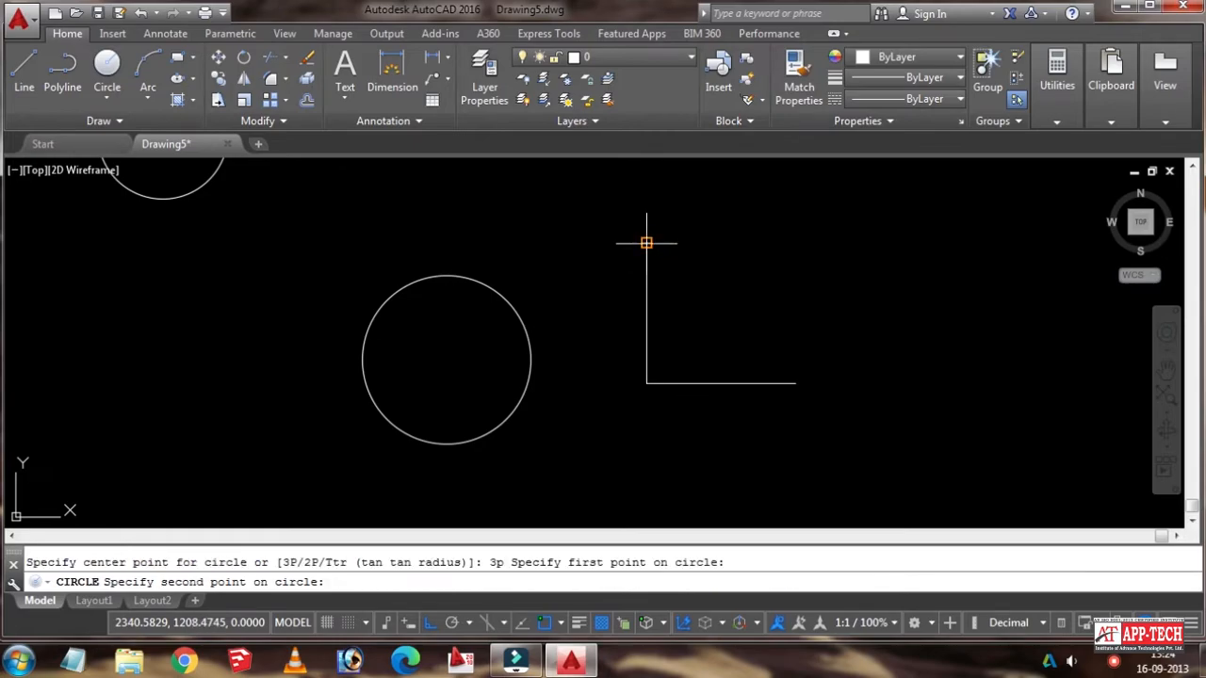
{"action": "left_click", "coordinate": [646, 383]}
{"action": "left_click", "coordinate": [794, 384]}
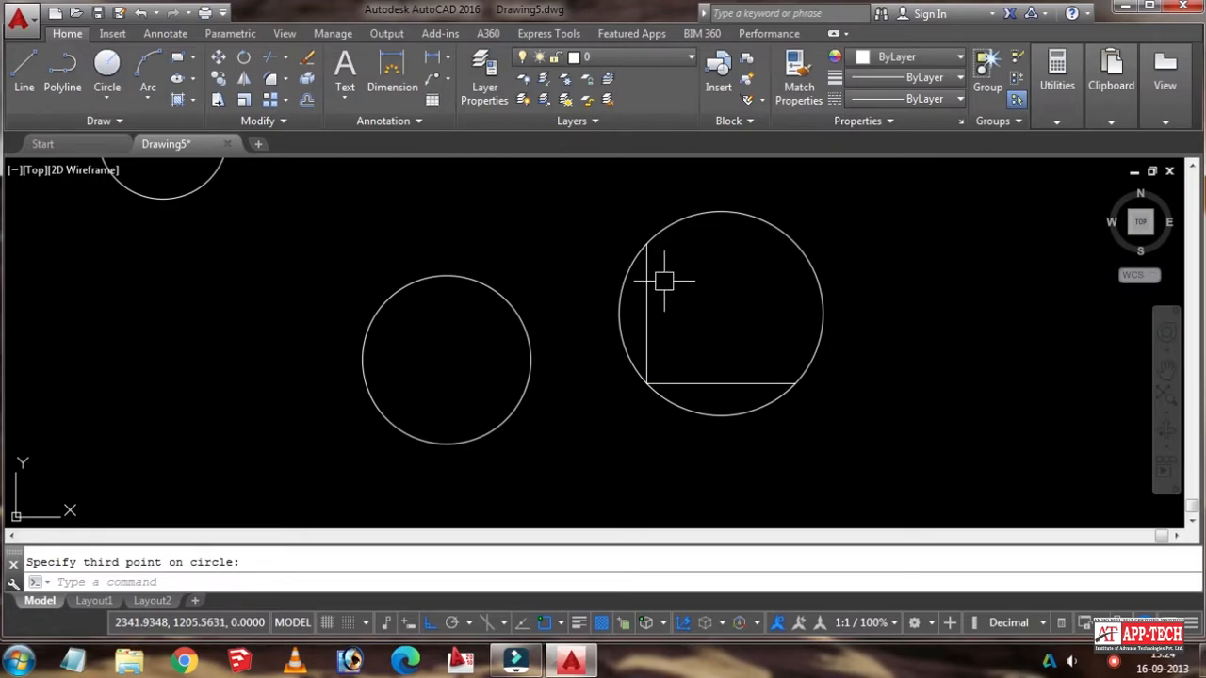
Step: Draw a 2P circle between the facing edges of the R5 circle and the larger R10 circle
{"action": "scroll", "coordinate": [664, 273], "scroll_direction": "down", "scroll_amount": 1}
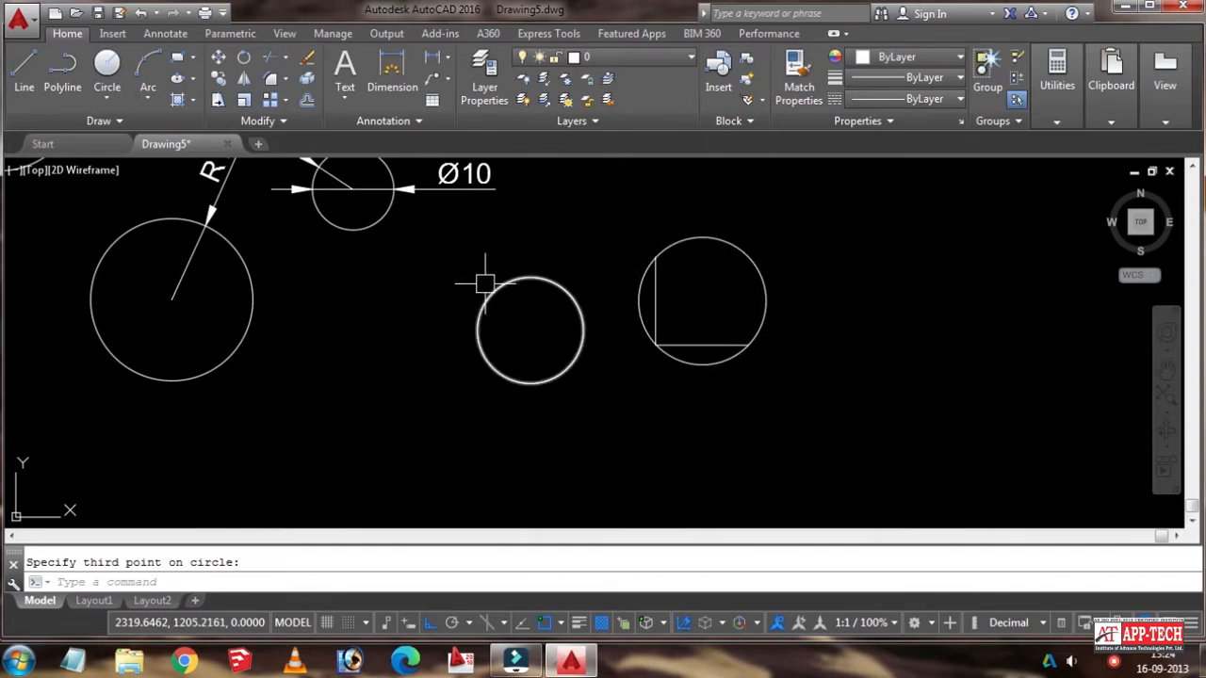
{"action": "middle_click_drag", "start_coordinate": [485, 284], "coordinate": [490, 286]}
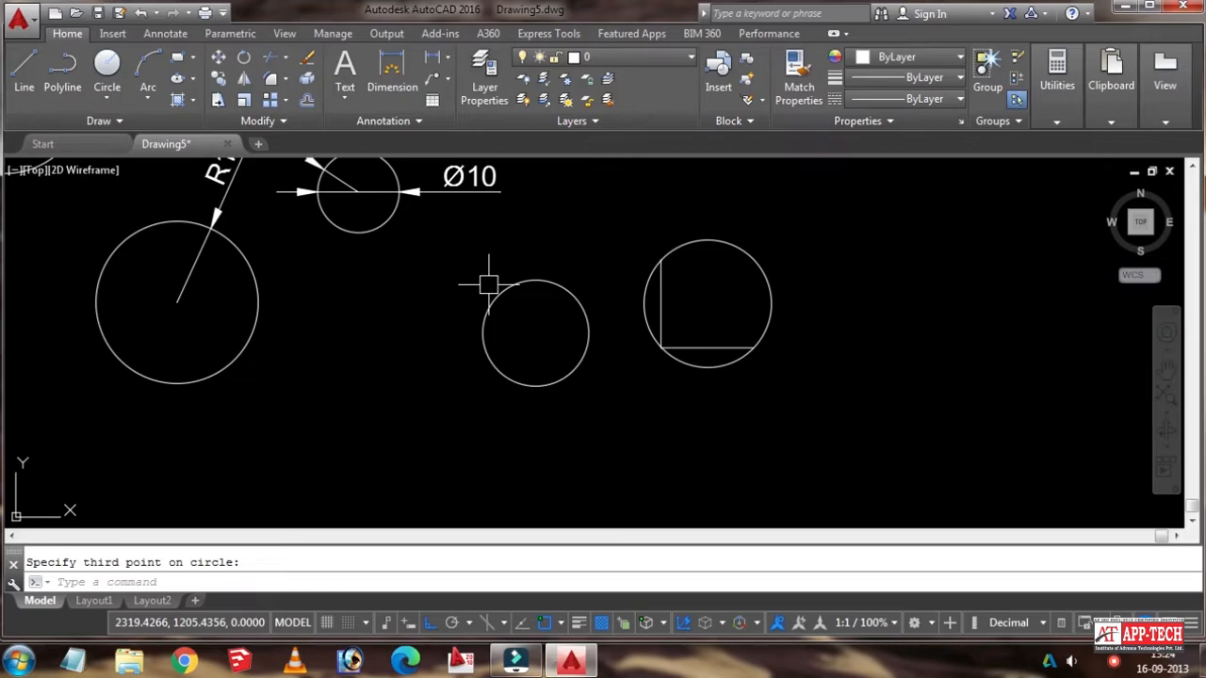
{"action": "middle_click_drag", "start_coordinate": [300, 219], "coordinate": [326, 289]}
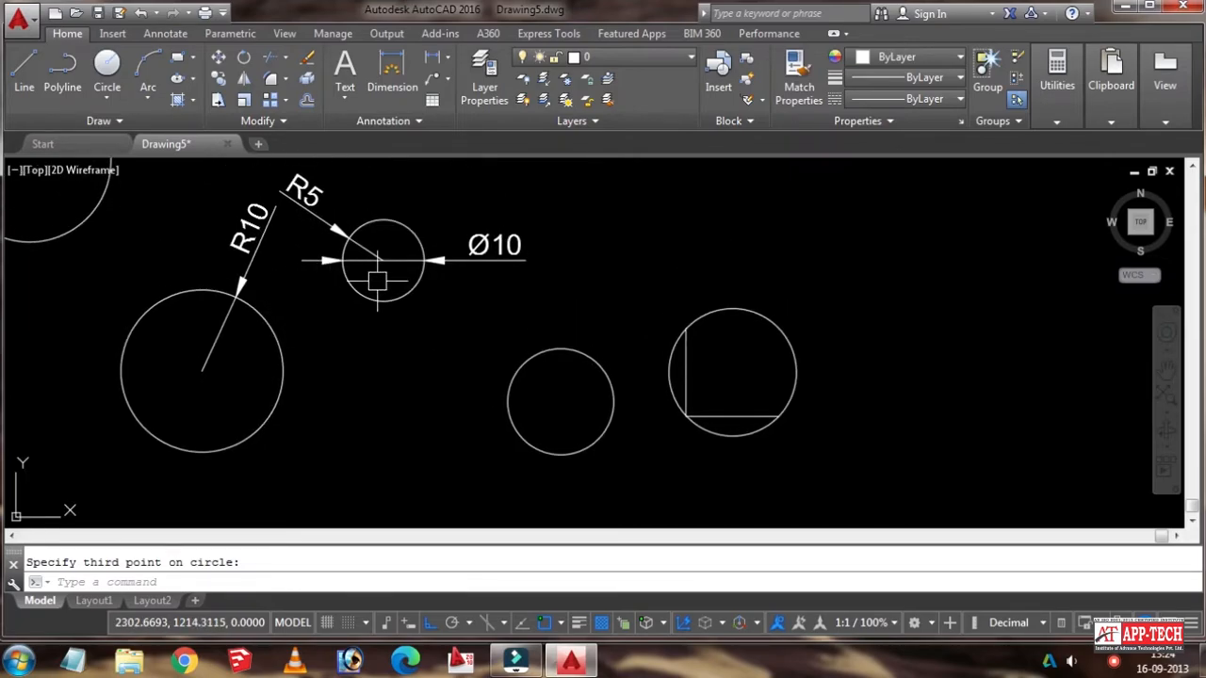
{"action": "key", "text": "Escape"}
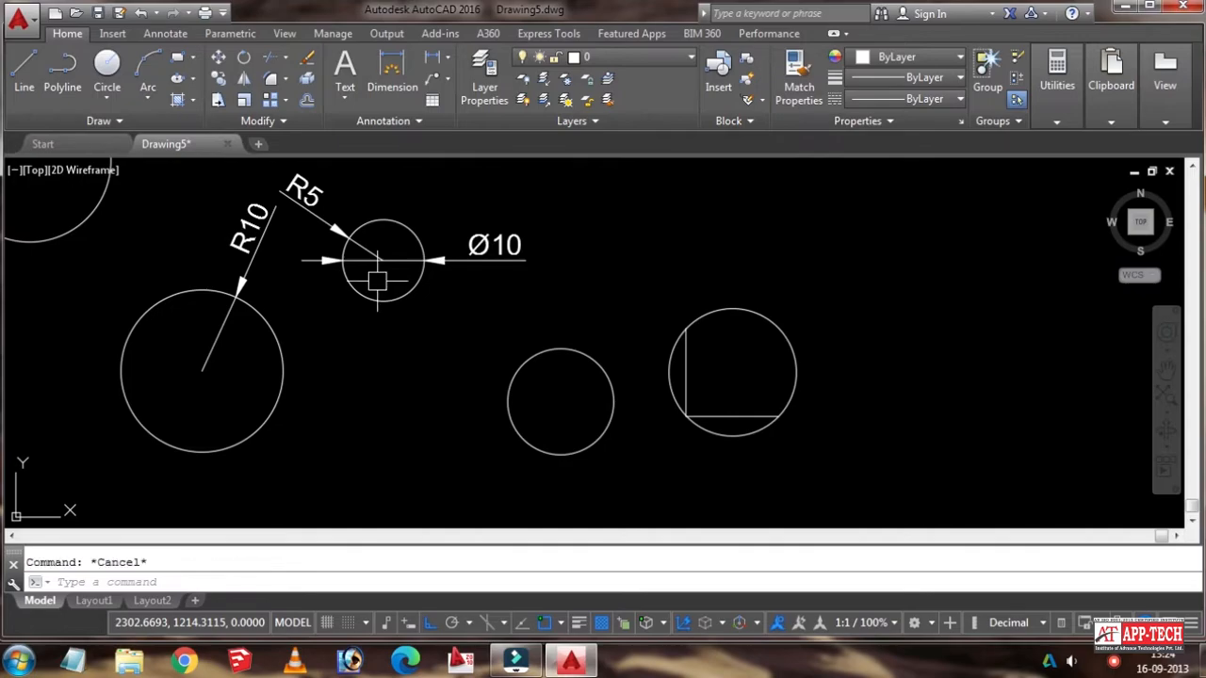
{"action": "type", "text": "c"}
{"action": "key", "text": "Return"}
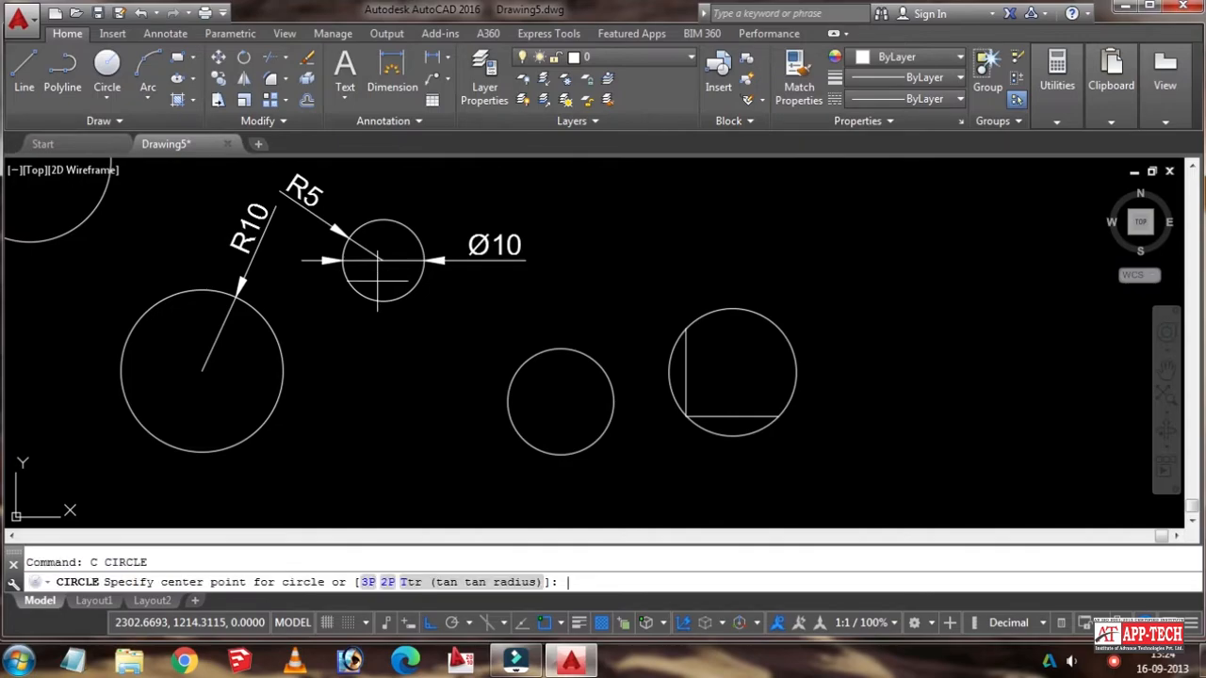
{"action": "key", "text": "Return"}
{"action": "left_click", "coordinate": [351, 288]}
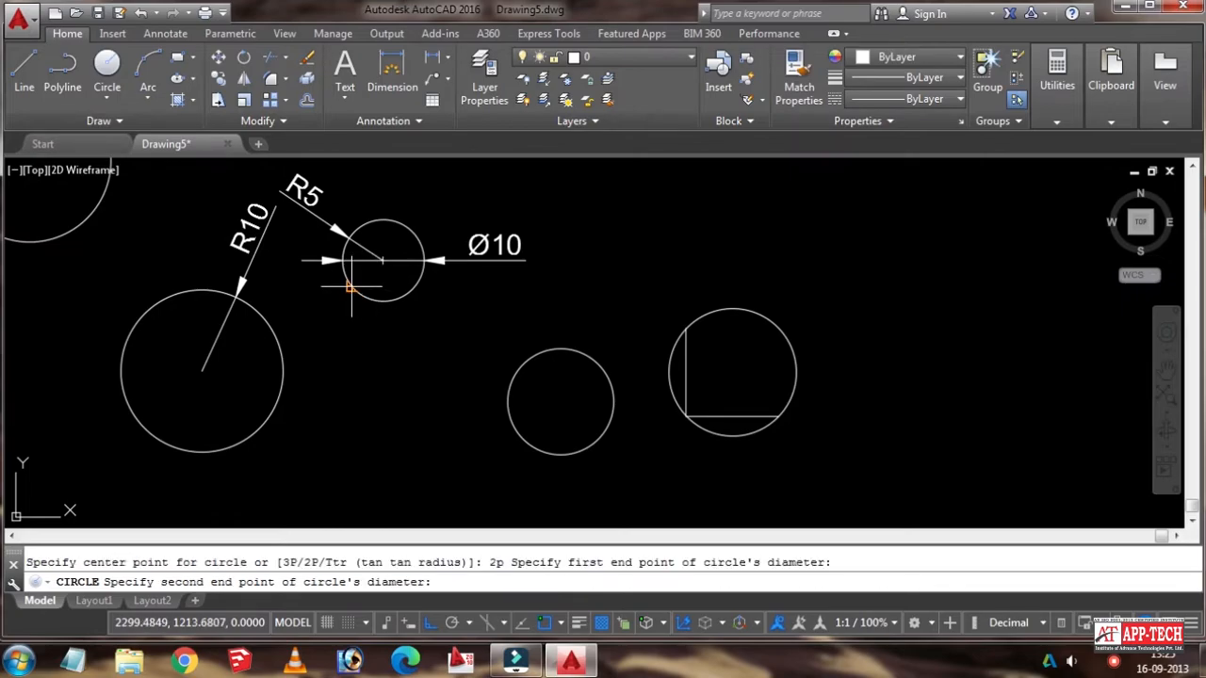
{"action": "left_click", "coordinate": [272, 332]}
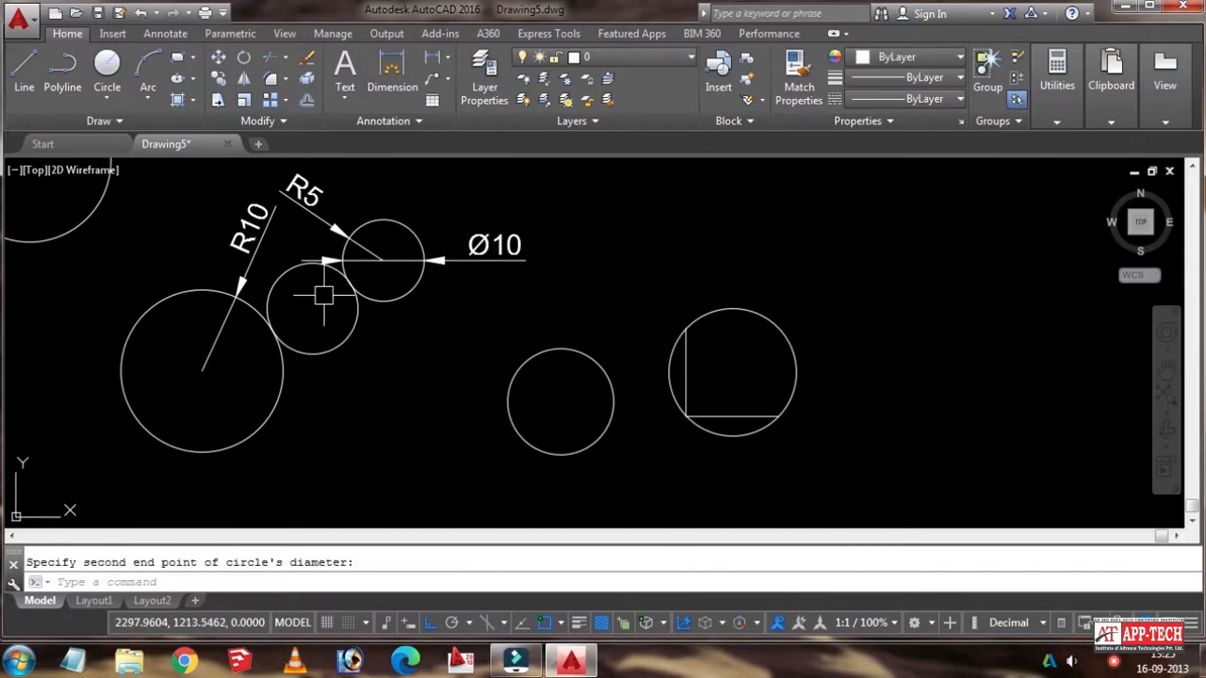
Step: Draw a 3P circle through points on the edges of the R10 circle, the earlier two-point circle and the Ø10 circle
{"action": "mouse_move", "coordinate": [336, 317]}
{"action": "middle_mouse_down"}
{"action": "mouse_move", "coordinate": [326, 266]}
{"action": "mouse_move", "coordinate": [327, 276]}
{"action": "middle_mouse_up"}
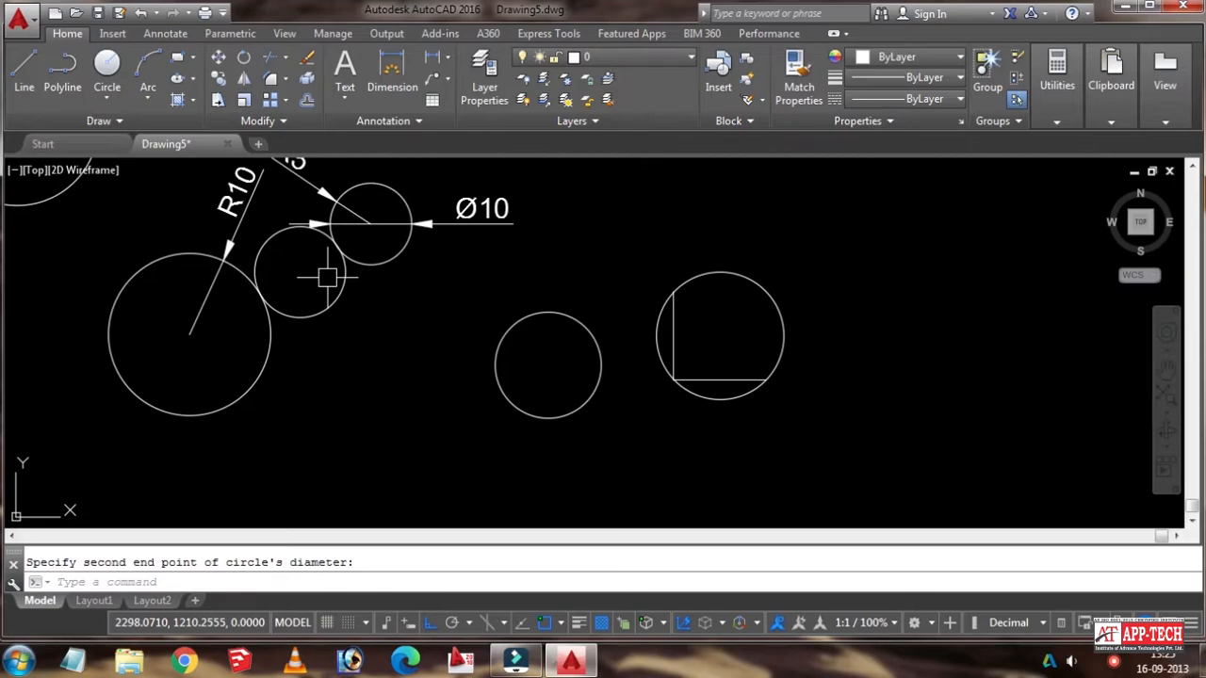
{"action": "key", "text": "Escape"}
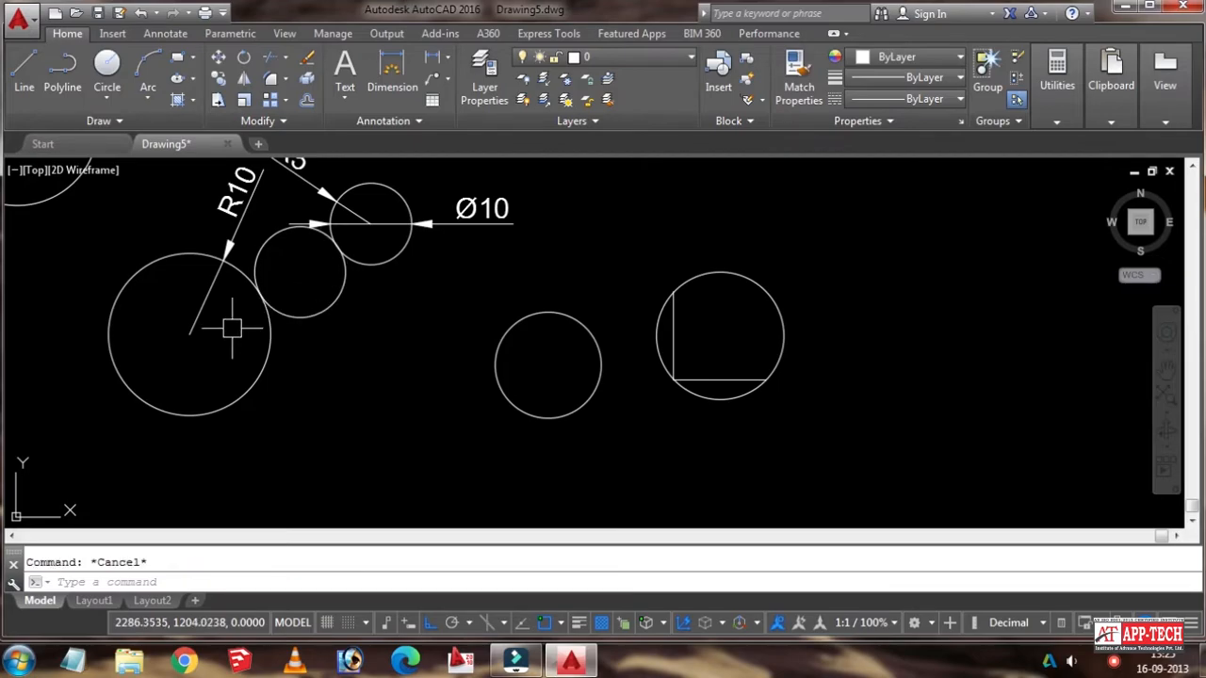
{"action": "type", "text": "c"}
{"action": "key", "text": "Return"}
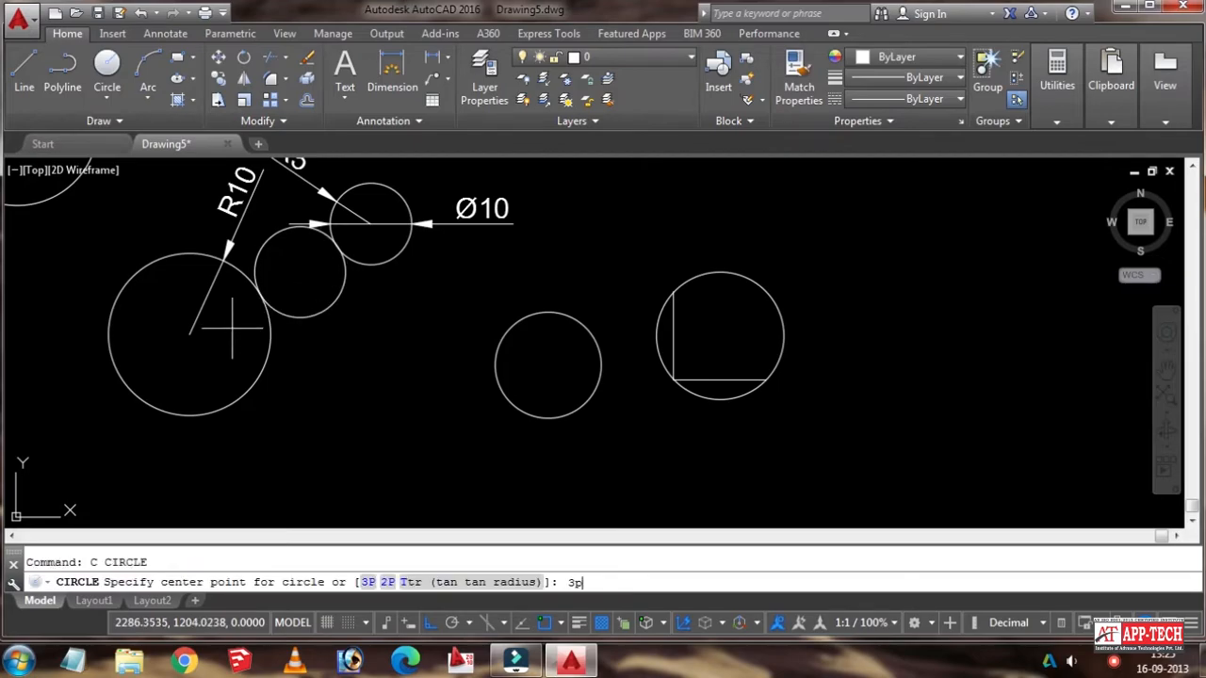
{"action": "key", "text": "Return"}
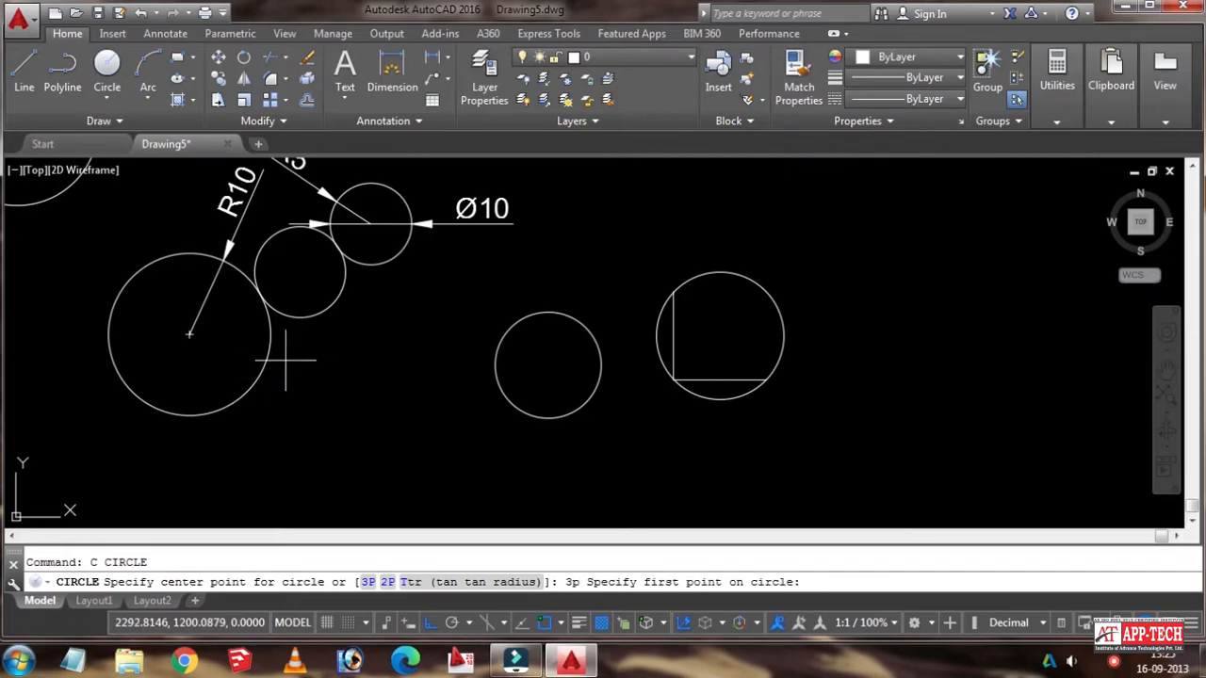
{"action": "left_click", "coordinate": [263, 377]}
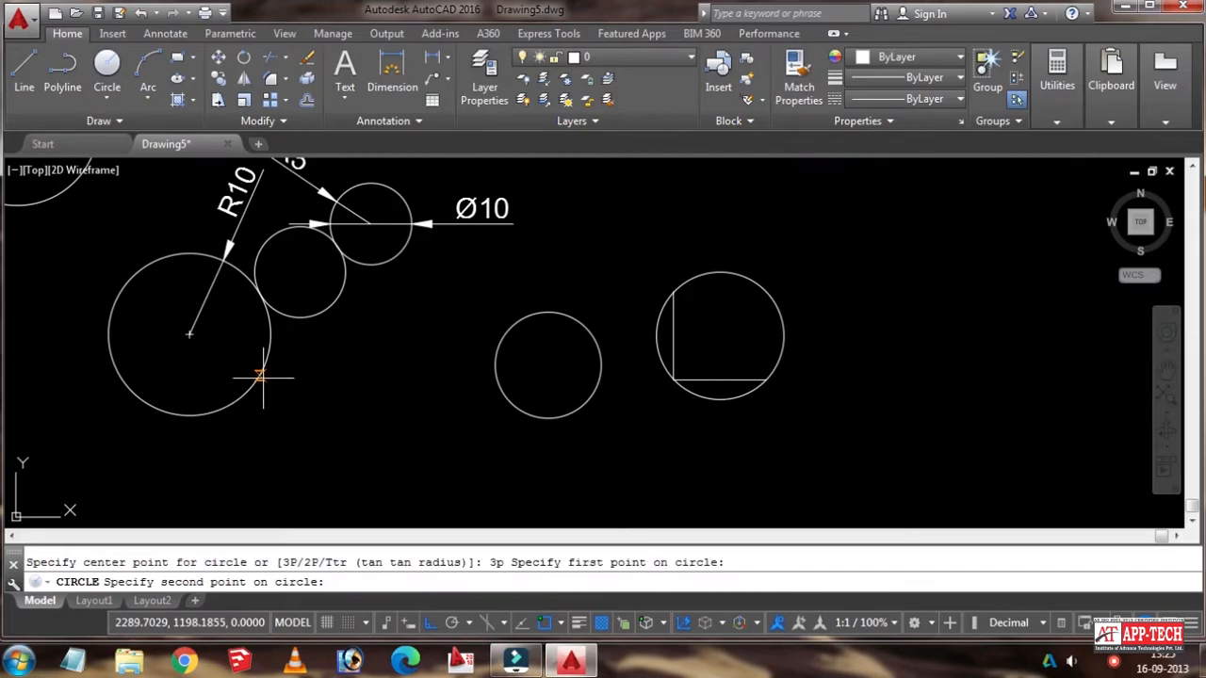
{"action": "left_click", "coordinate": [496, 381]}
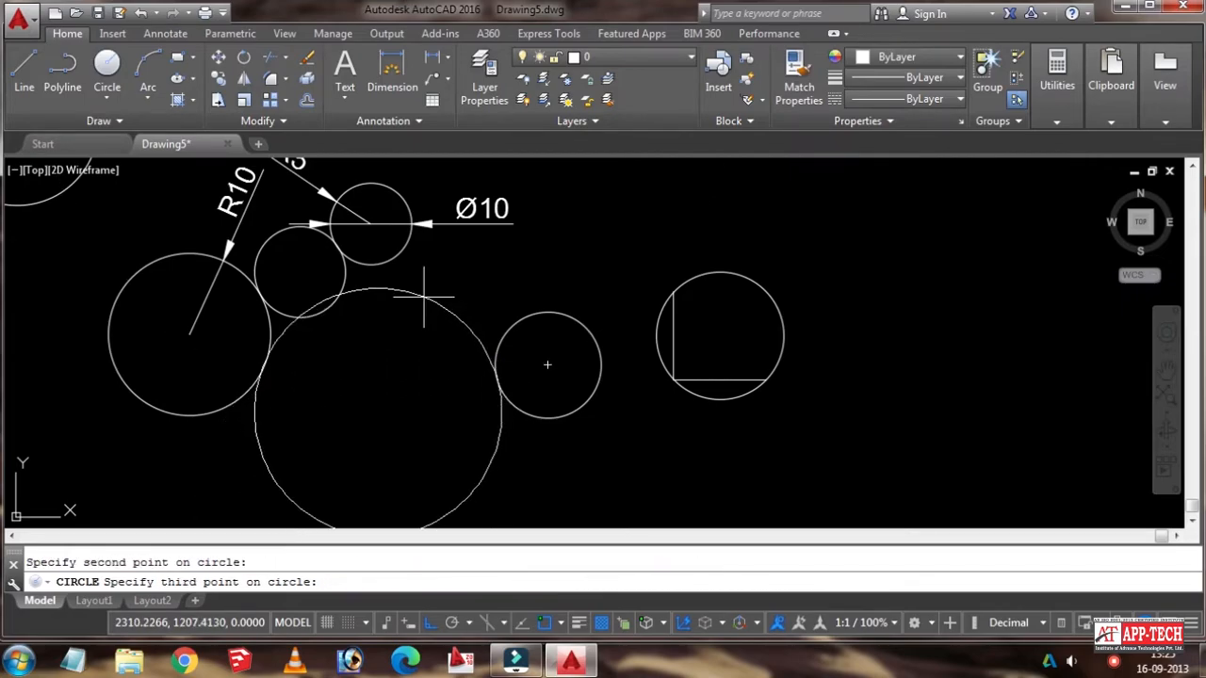
{"action": "left_click", "coordinate": [395, 261]}
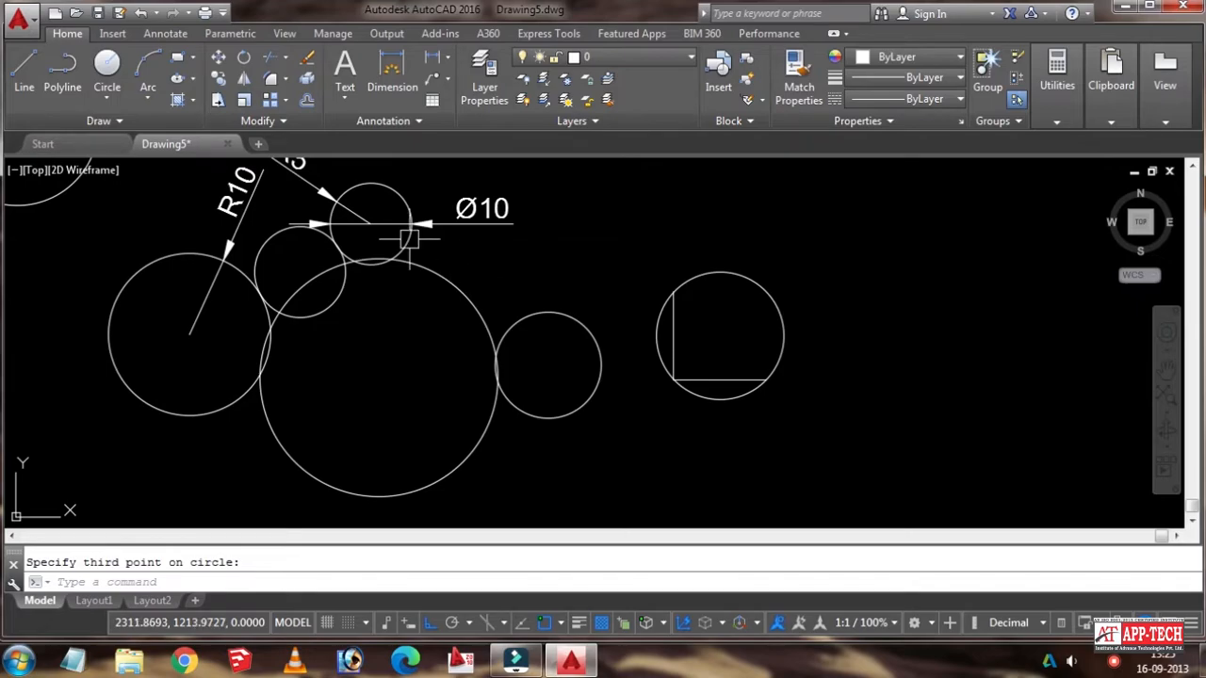
Step: Draw a 2-Point circle across the gap between the undimensioned circle and the circle around the L-shape
{"action": "left_click", "coordinate": [108, 102]}
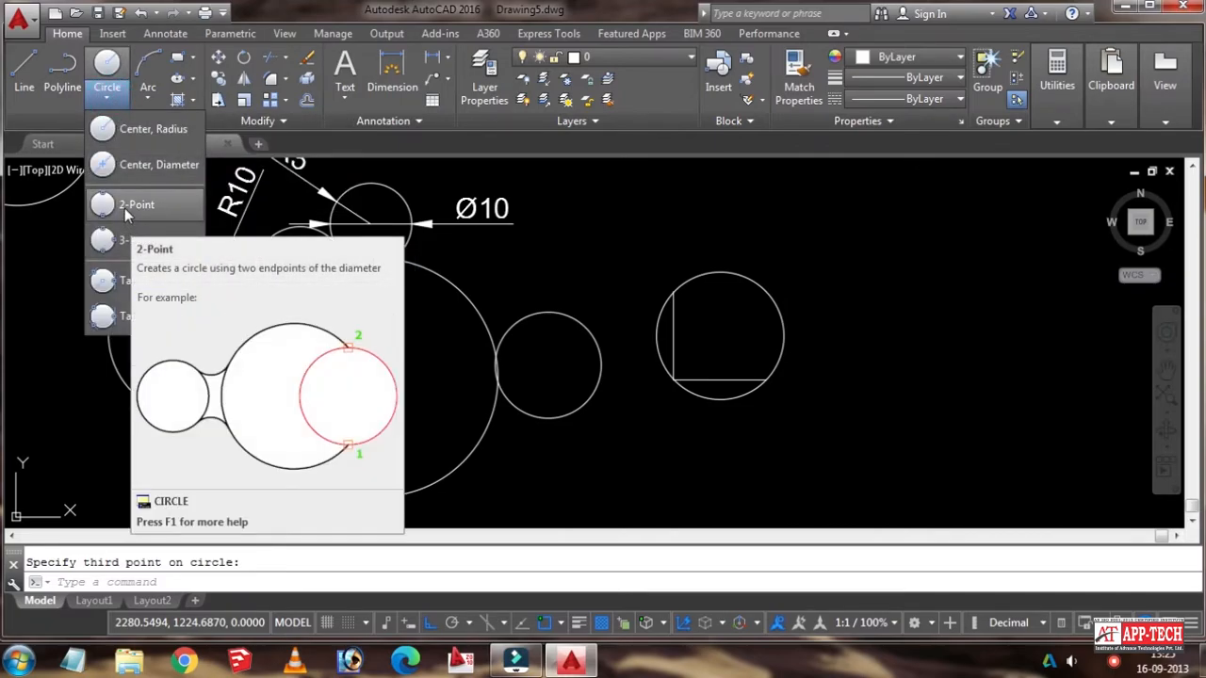
{"action": "left_click", "coordinate": [125, 208]}
{"action": "middle_click_drag", "start_coordinate": [532, 326], "coordinate": [197, 234]}
{"action": "scroll", "coordinate": [528, 326], "scroll_direction": "up", "scroll_amount": 2}
{"action": "left_click", "coordinate": [304, 272]}
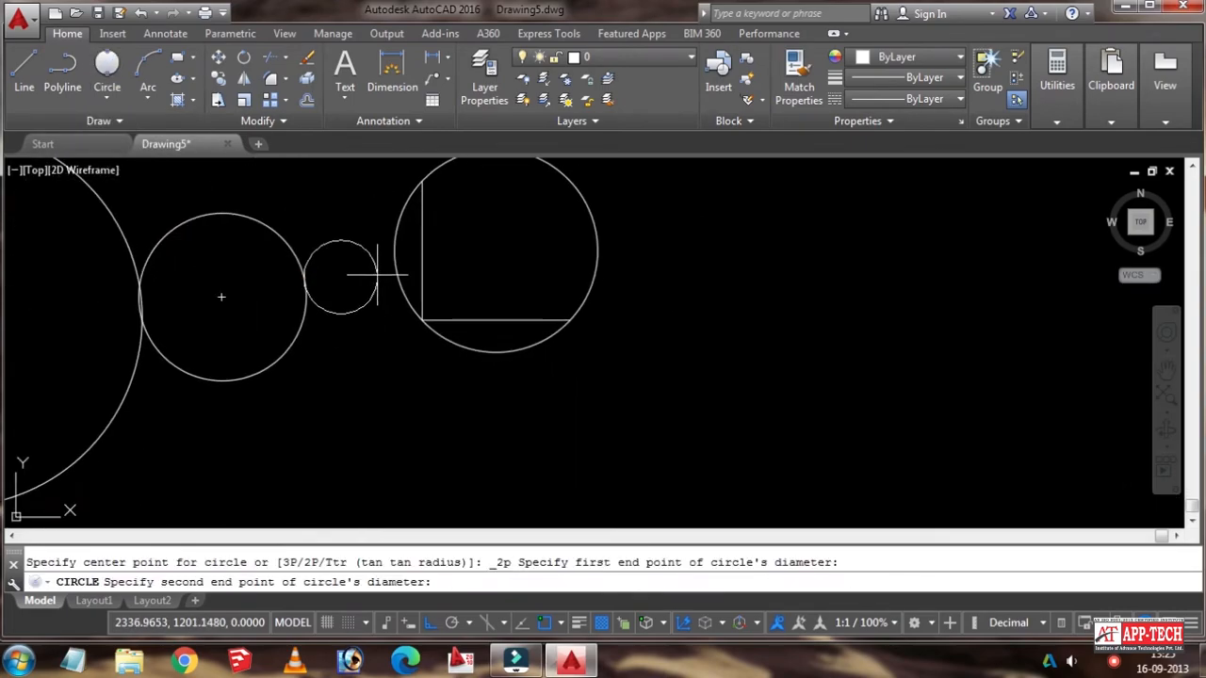
Step: Erase the three-point circle around the L-shape, keeping its two lines
{"action": "scroll", "coordinate": [350, 256], "scroll_direction": "down", "scroll_amount": 4}
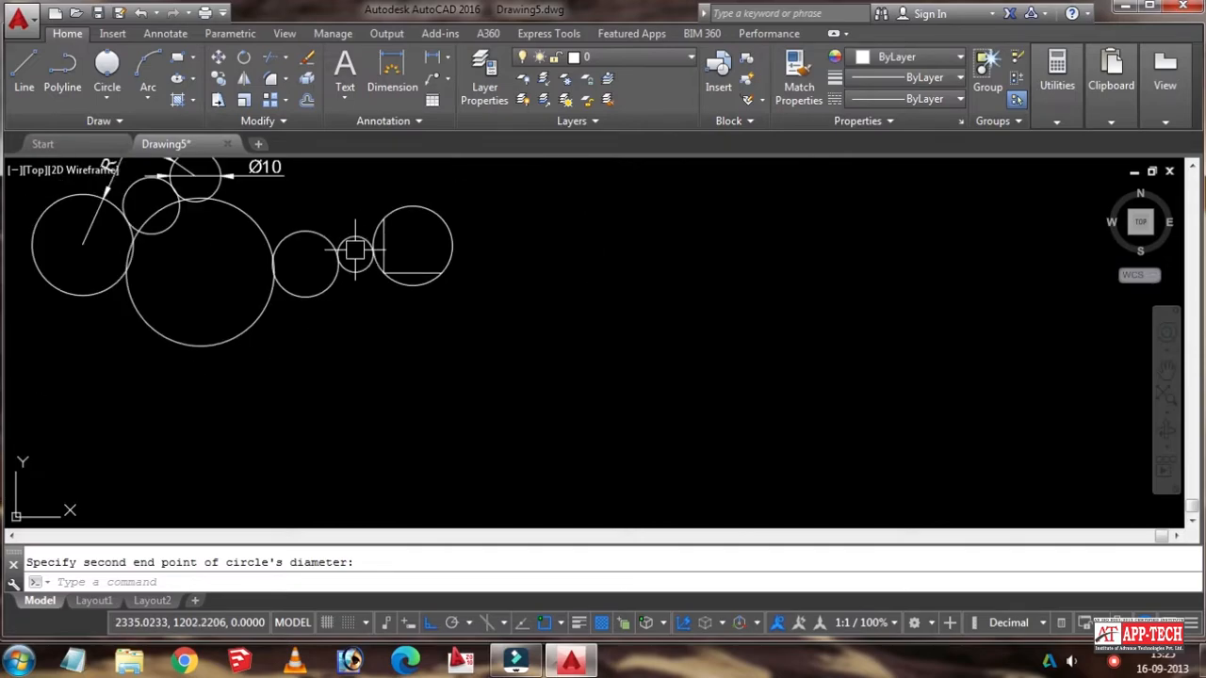
{"action": "middle_click_drag", "start_coordinate": [349, 255], "coordinate": [439, 292]}
{"action": "left_click", "coordinate": [541, 251]}
{"action": "left_click", "coordinate": [521, 269]}
{"action": "key", "text": "Delete"}
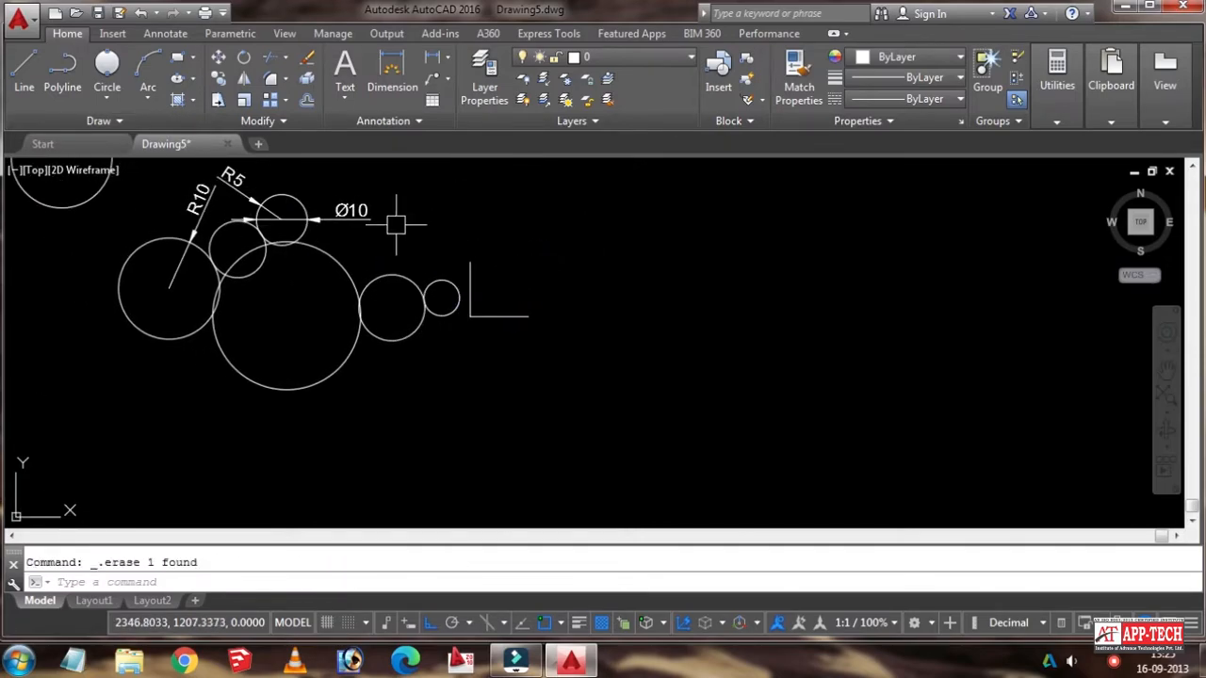
Step: Draw a 3-Point circle through the upper end, the corner and the far end of the L-shaped lines
{"action": "left_click", "coordinate": [106, 96]}
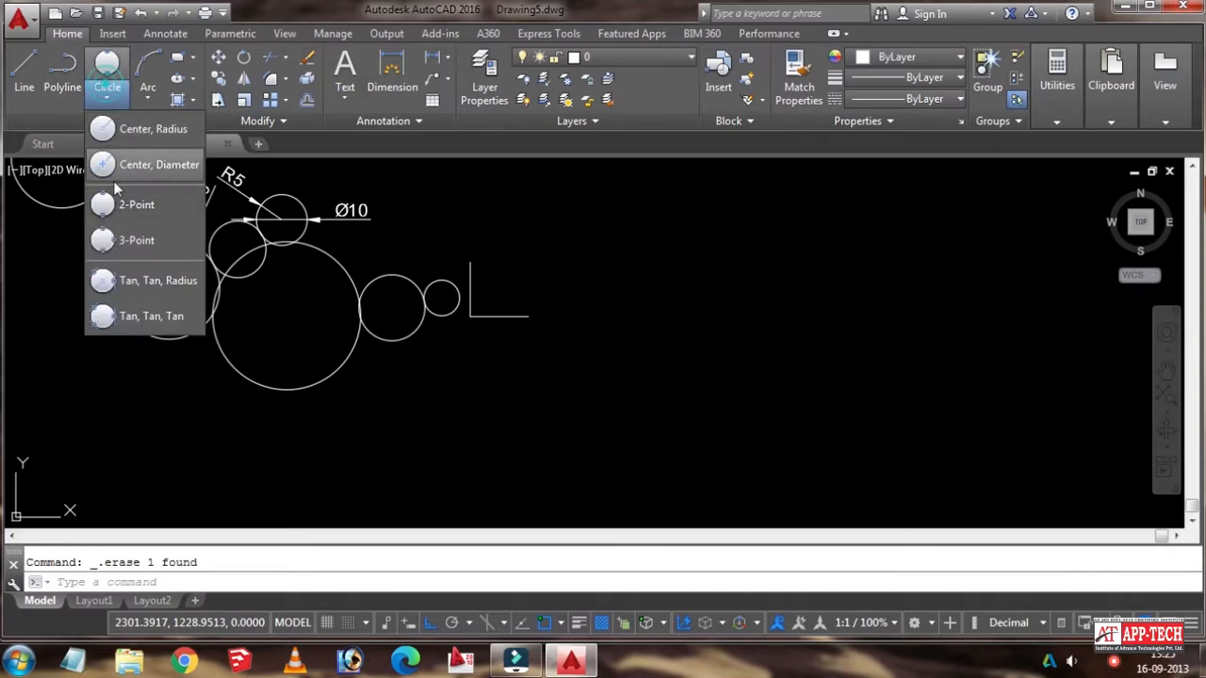
{"action": "left_click", "coordinate": [132, 240]}
{"action": "left_click", "coordinate": [470, 262]}
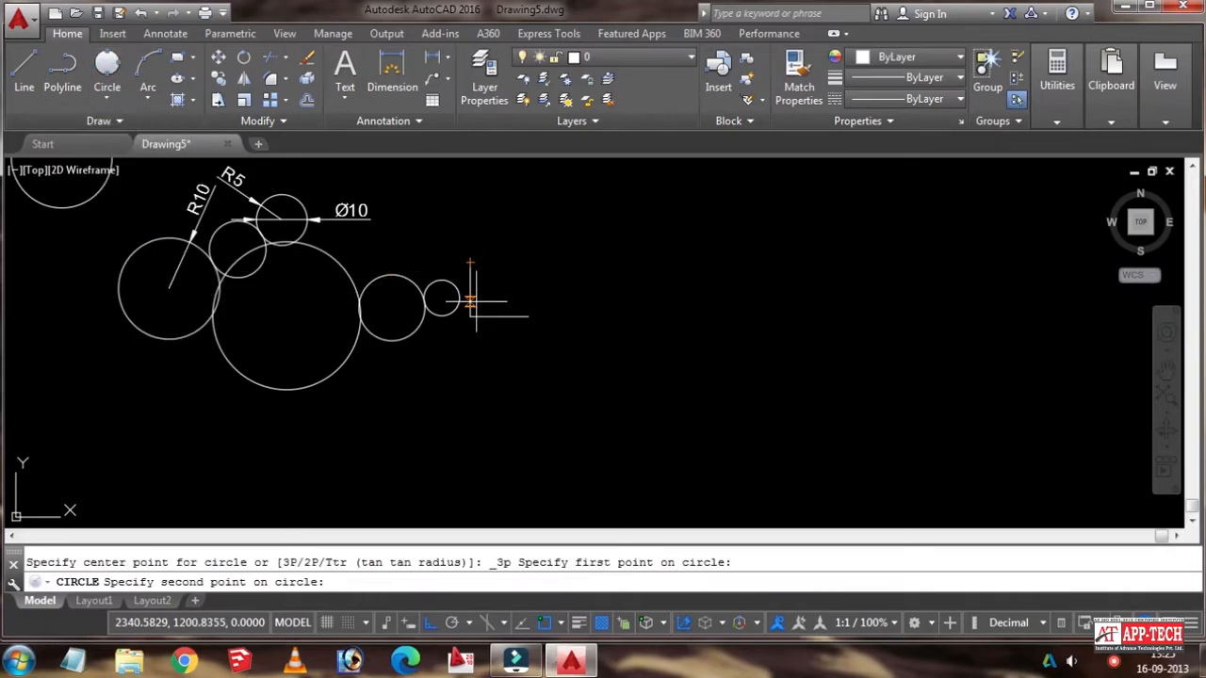
{"action": "left_click", "coordinate": [470, 316]}
{"action": "left_click", "coordinate": [528, 317]}
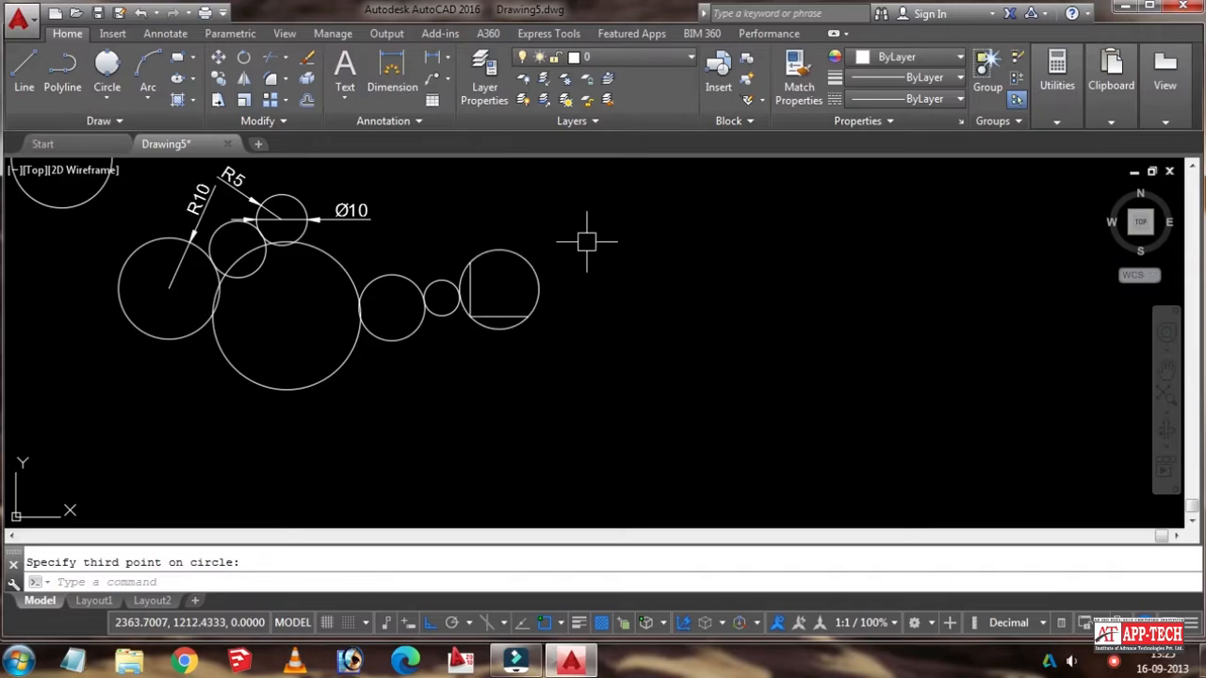
{"action": "left_click", "coordinate": [109, 94]}
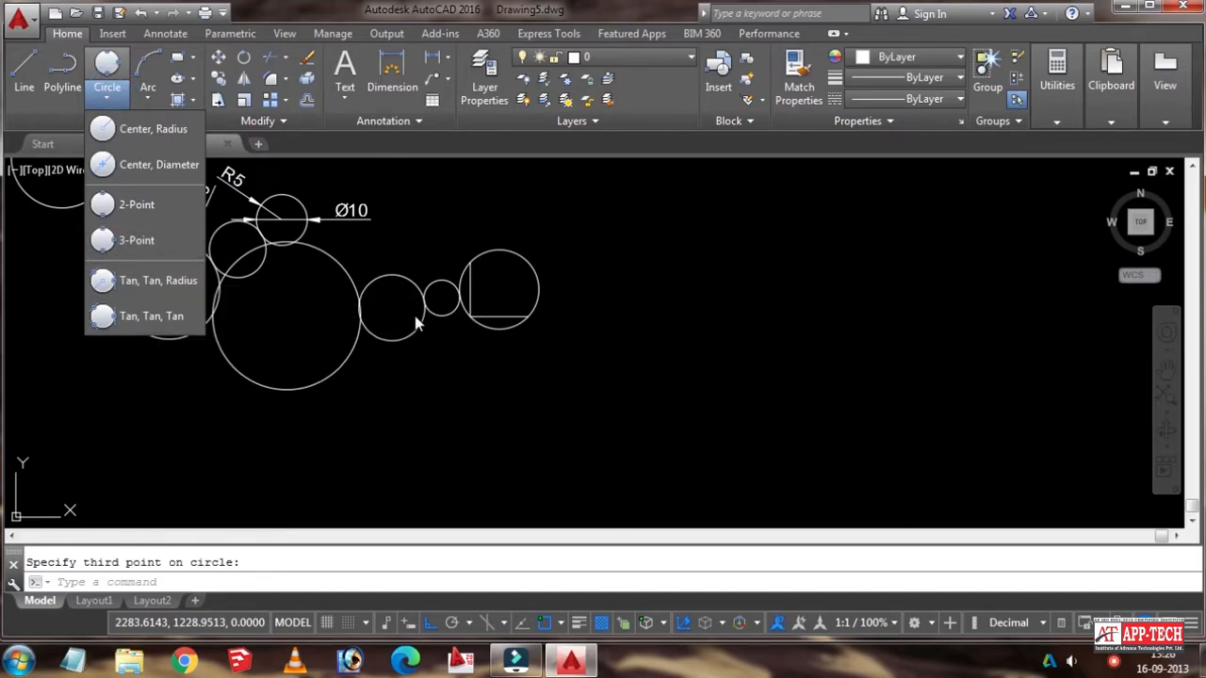
{"action": "left_click", "coordinate": [429, 288]}
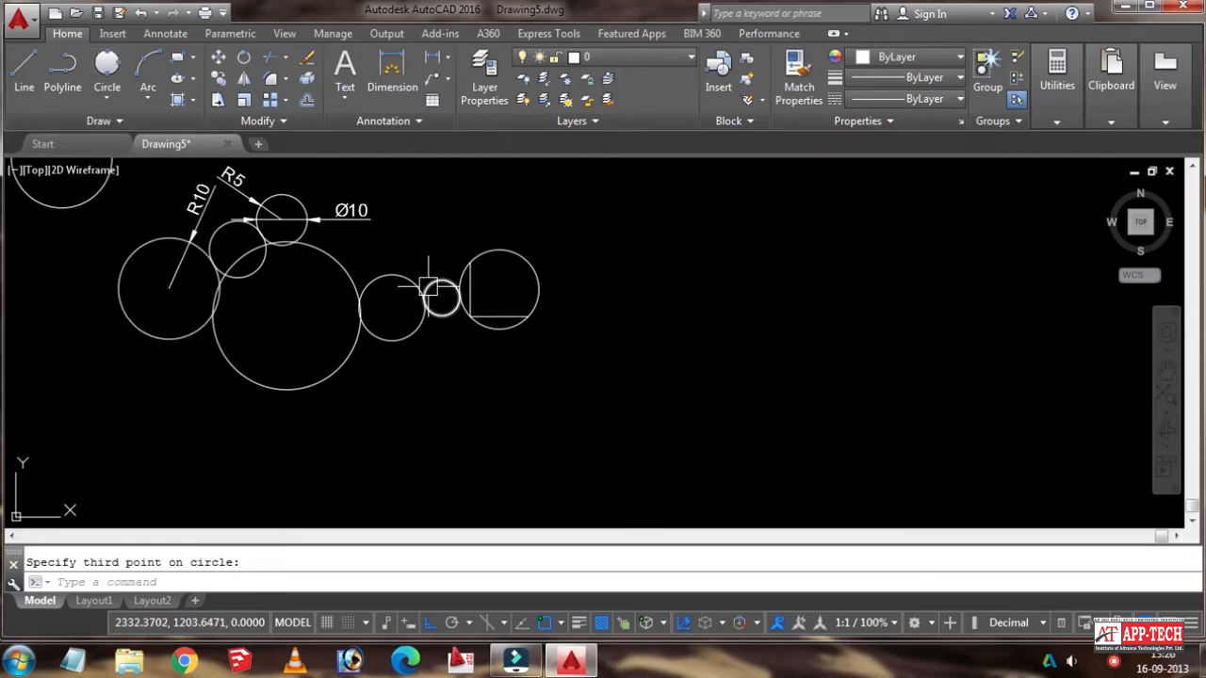
{"action": "key", "text": "Escape"}
{"action": "middle_click_drag", "start_coordinate": [377, 270], "coordinate": [640, 363]}
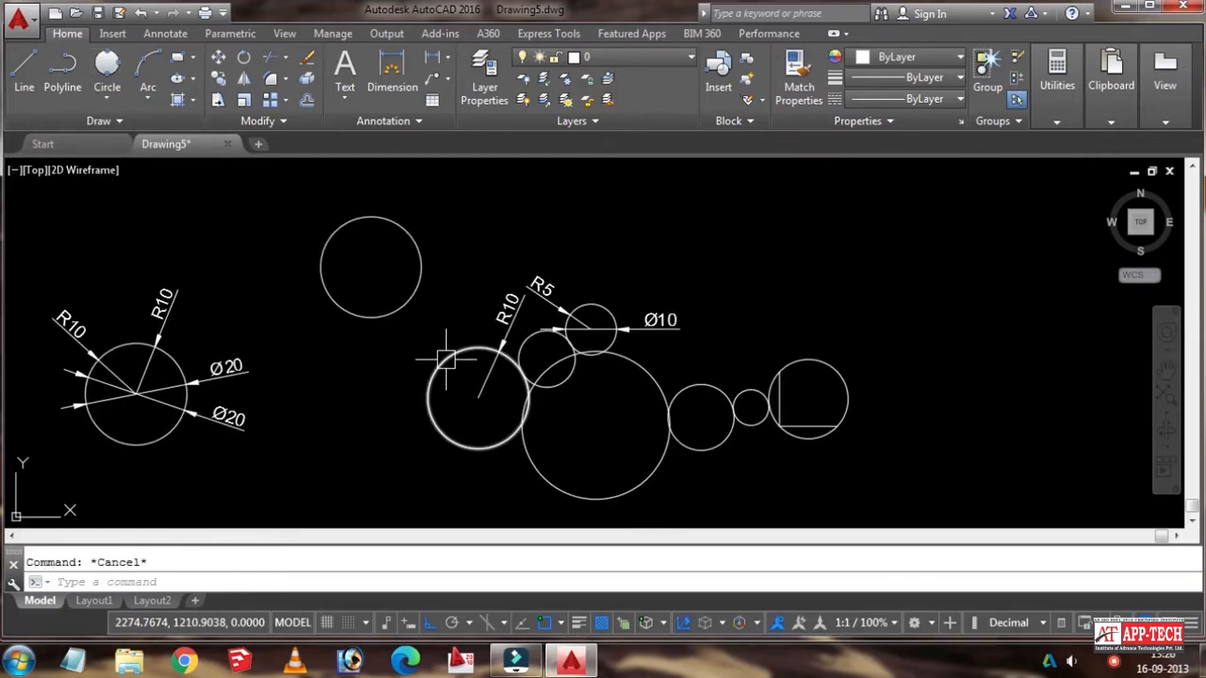
{"action": "mouse_move", "coordinate": [449, 358]}
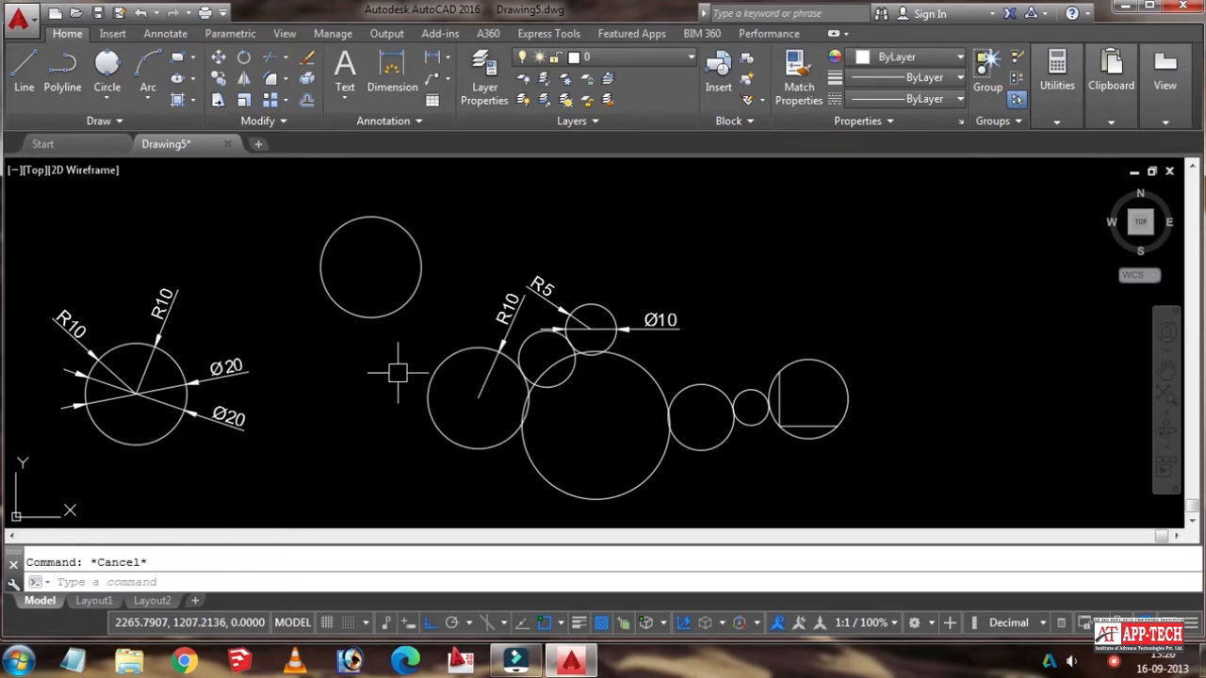
{"action": "scroll", "coordinate": [401, 330], "scroll_direction": "up", "scroll_amount": 2}
{"action": "scroll", "coordinate": [403, 325], "scroll_direction": "down", "scroll_amount": 2}
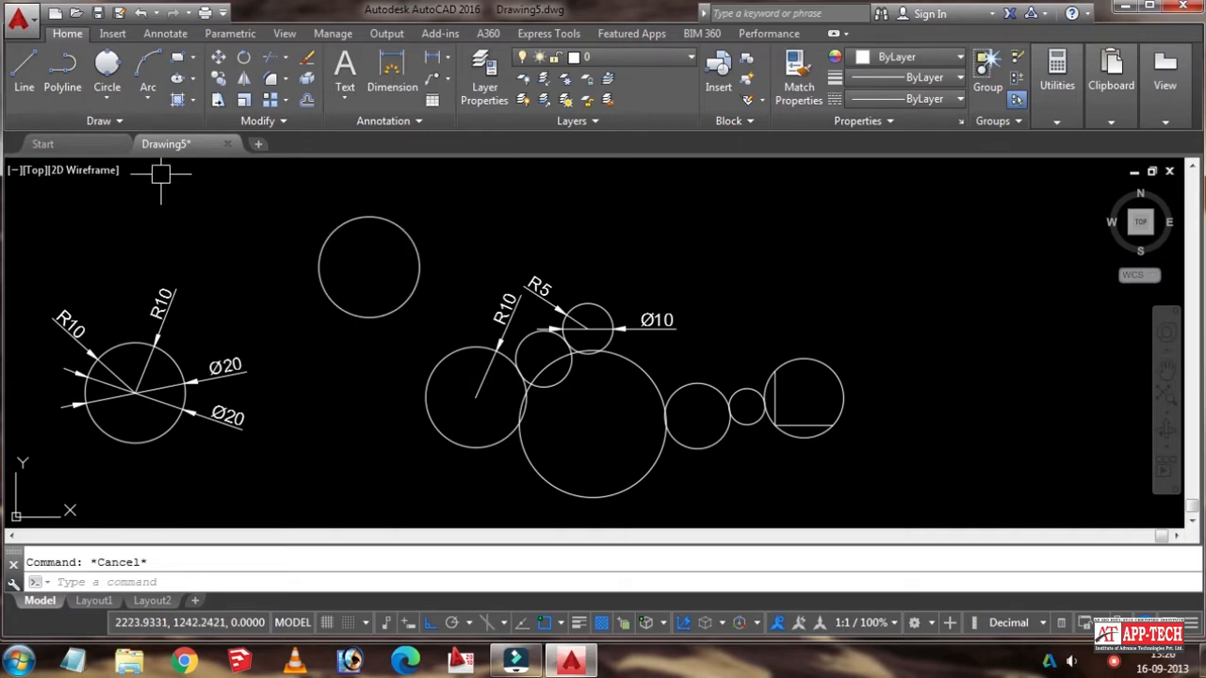
Step: Draw a Tan, Tan, Radius circle of radius 7 tangent to the upper undimensioned circle and the R10 circle touching the chain
{"action": "left_click", "coordinate": [109, 91]}
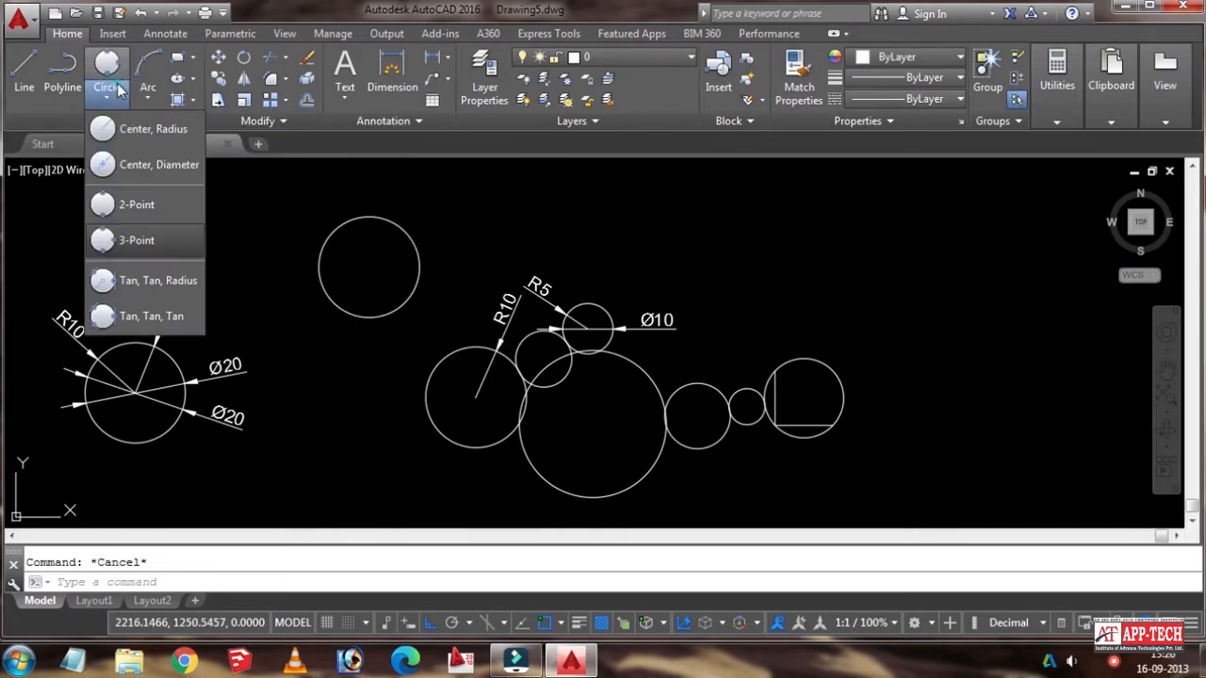
{"action": "left_click", "coordinate": [141, 281]}
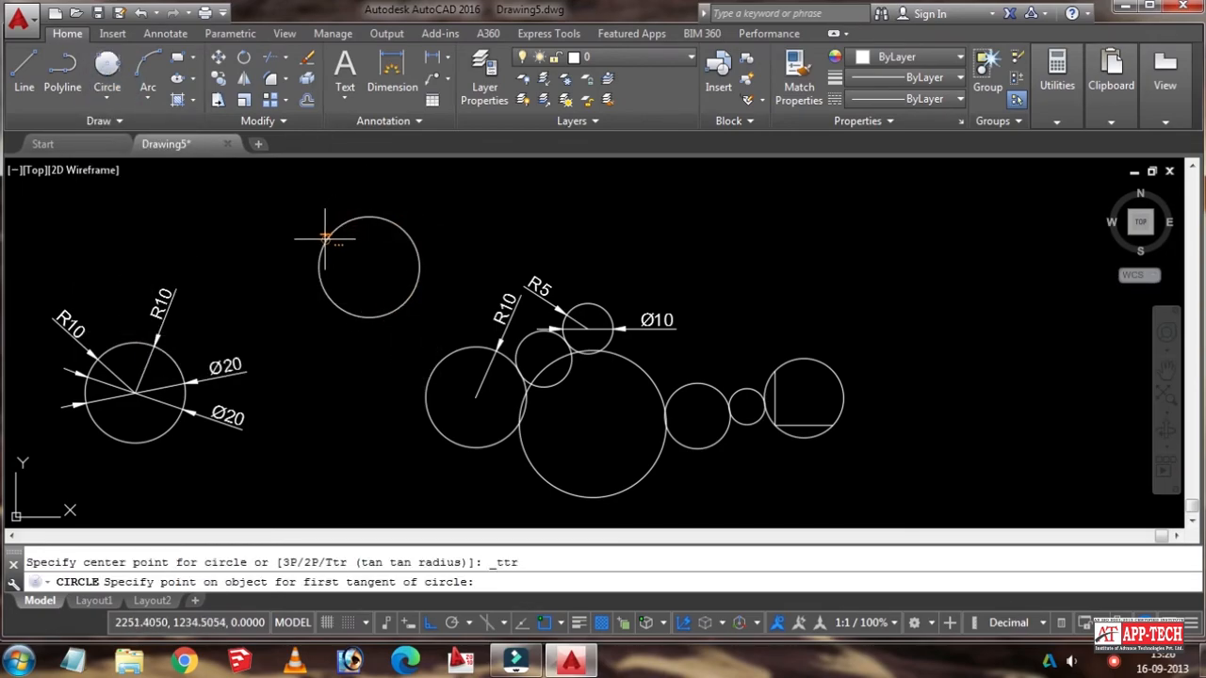
{"action": "left_click", "coordinate": [411, 289]}
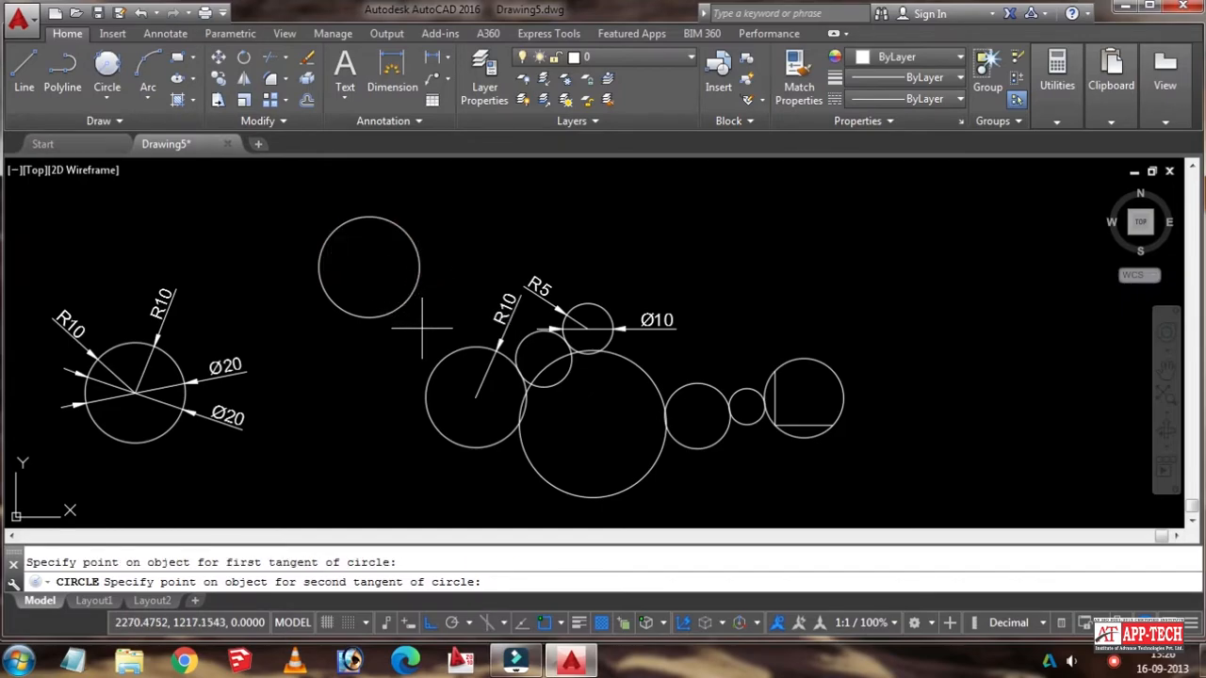
{"action": "left_click", "coordinate": [440, 356]}
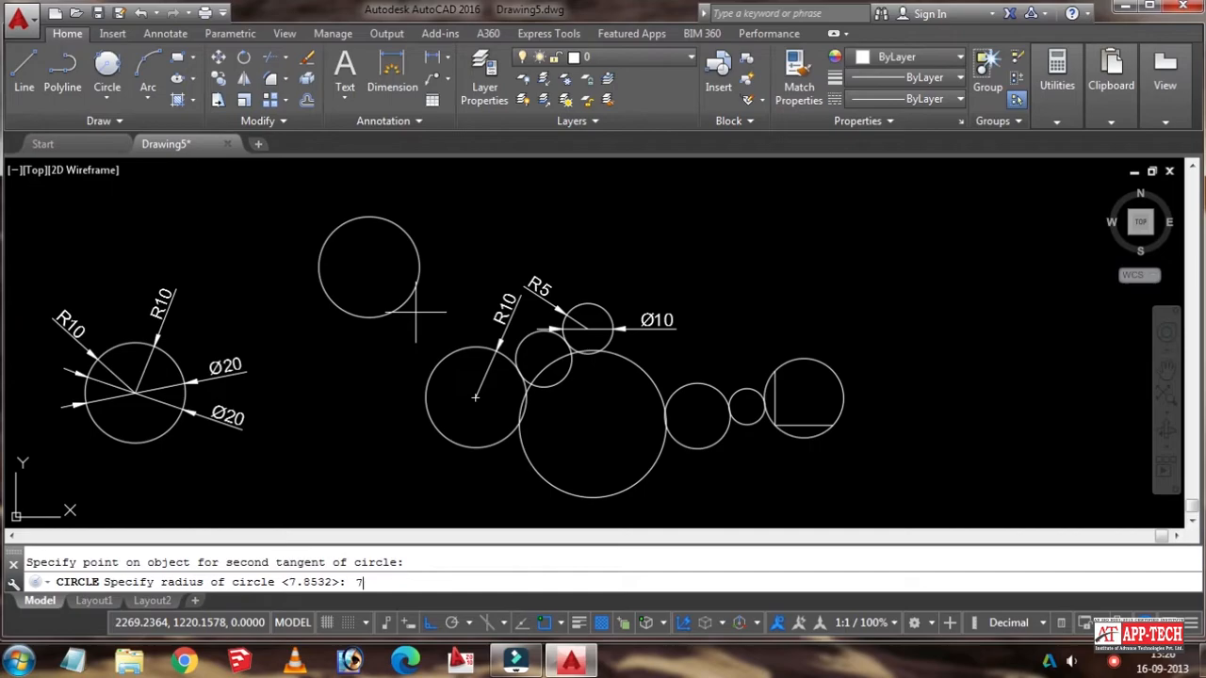
{"action": "key", "text": "Return"}
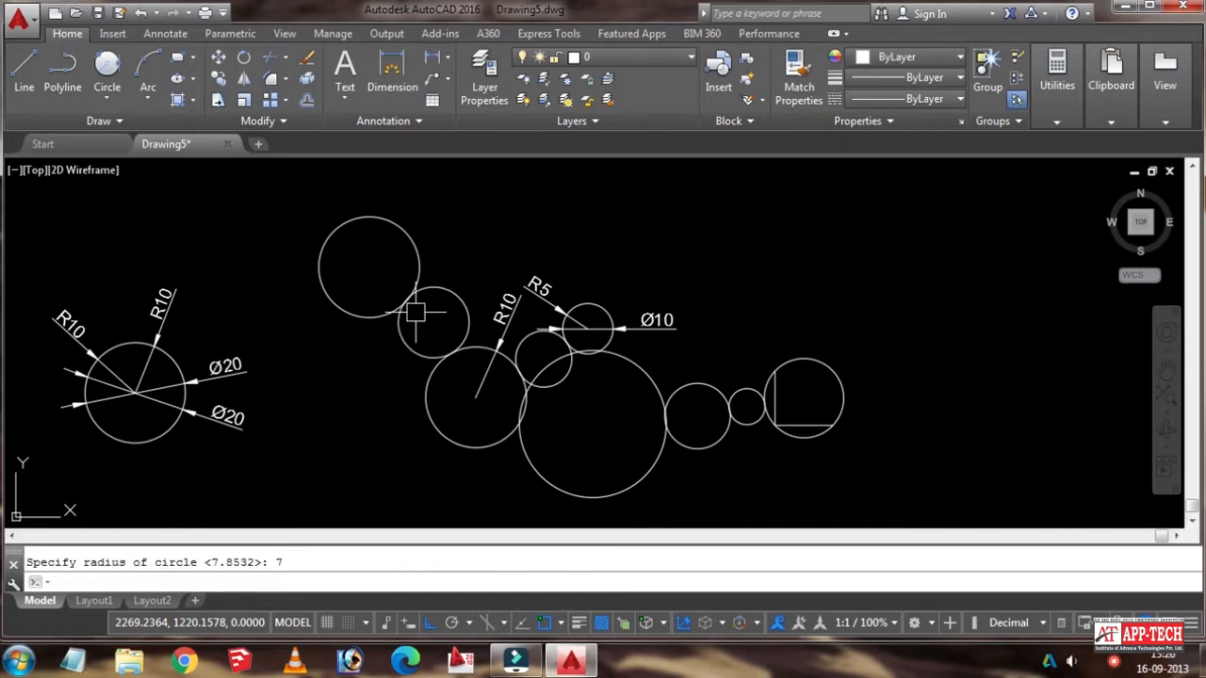
{"action": "scroll", "coordinate": [416, 313], "scroll_direction": "up", "scroll_amount": 3}
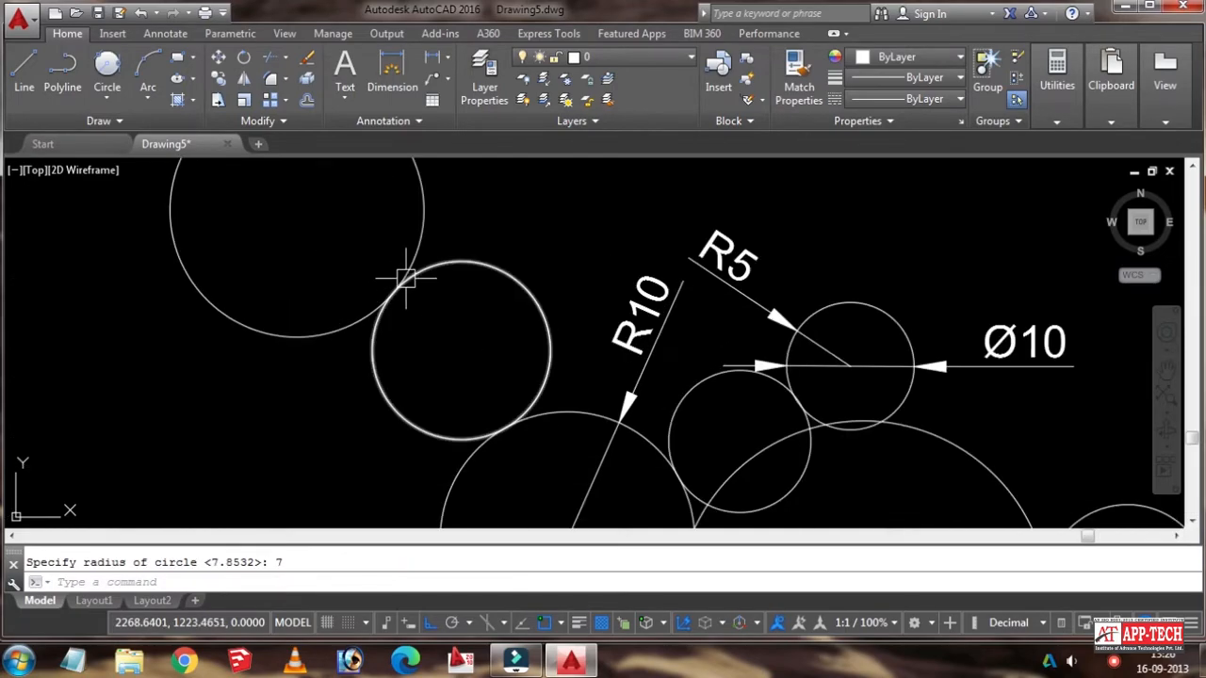
{"action": "scroll", "coordinate": [405, 259], "scroll_direction": "down", "scroll_amount": 2}
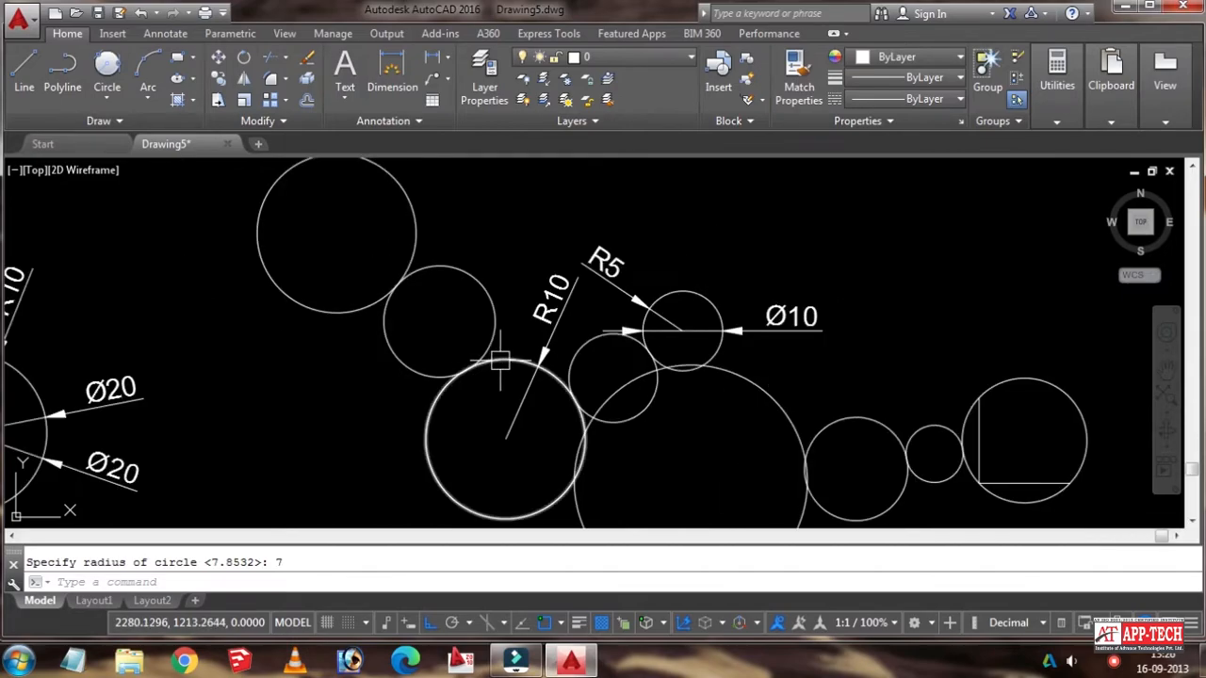
{"action": "left_click", "coordinate": [495, 269]}
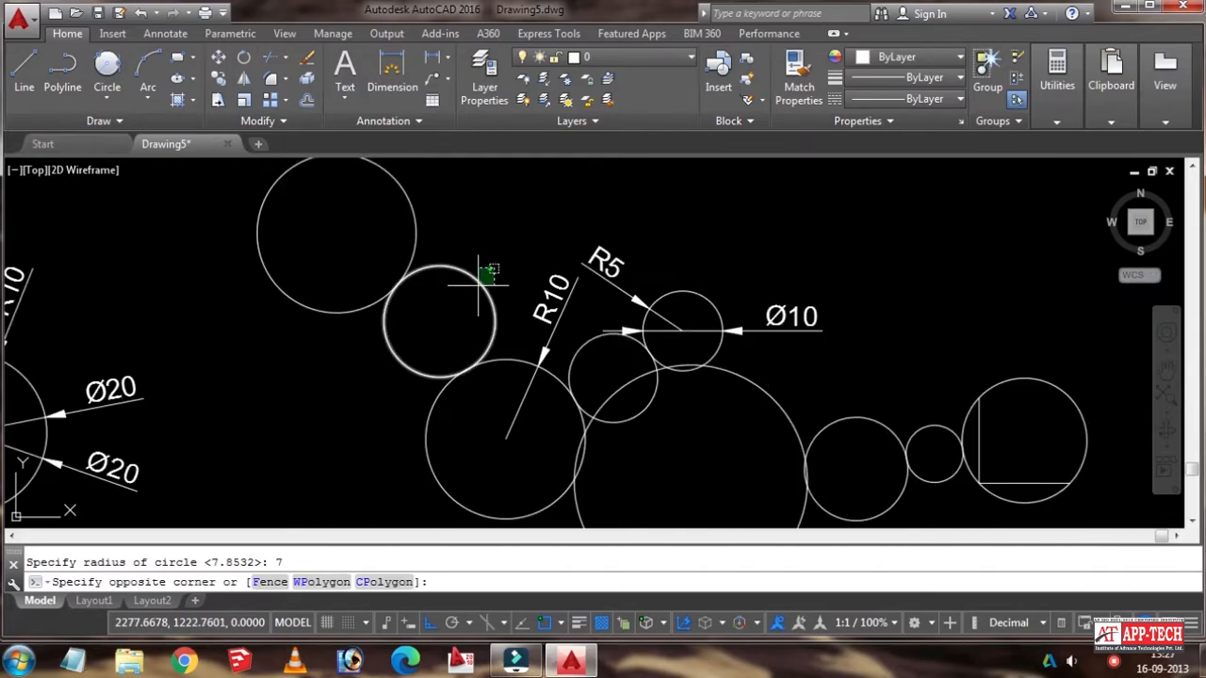
{"action": "key", "text": "Escape"}
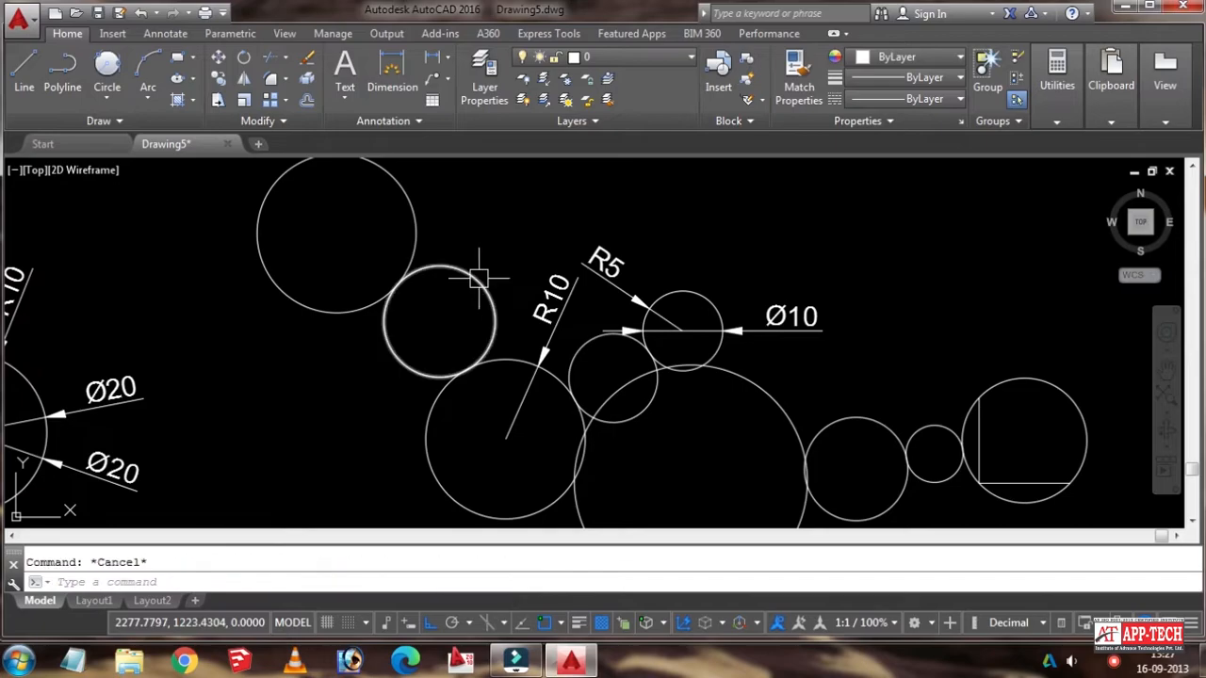
{"action": "middle_click_drag", "start_coordinate": [491, 260], "coordinate": [468, 273]}
{"action": "left_click", "coordinate": [461, 275]}
{"action": "key", "text": "Escape"}
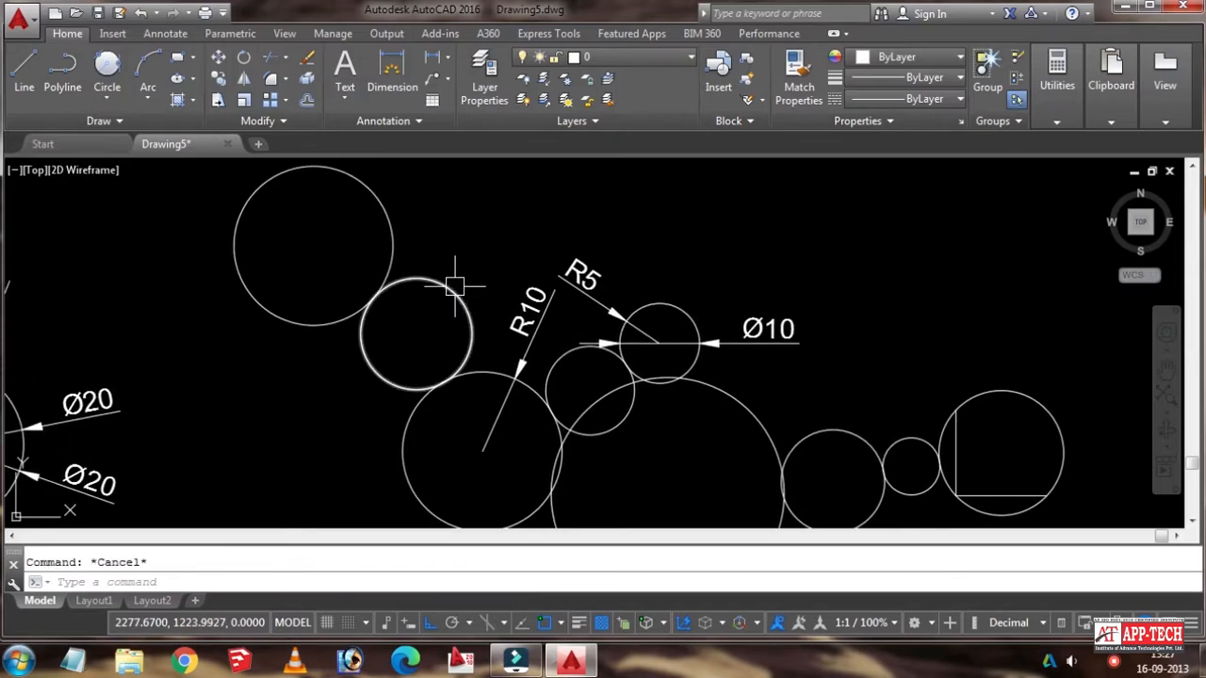
Step: Add a radius dimension to the new tangent circle, placing it above the circle's upper edge
{"action": "type", "text": "dra"}
{"action": "key", "text": "Return"}
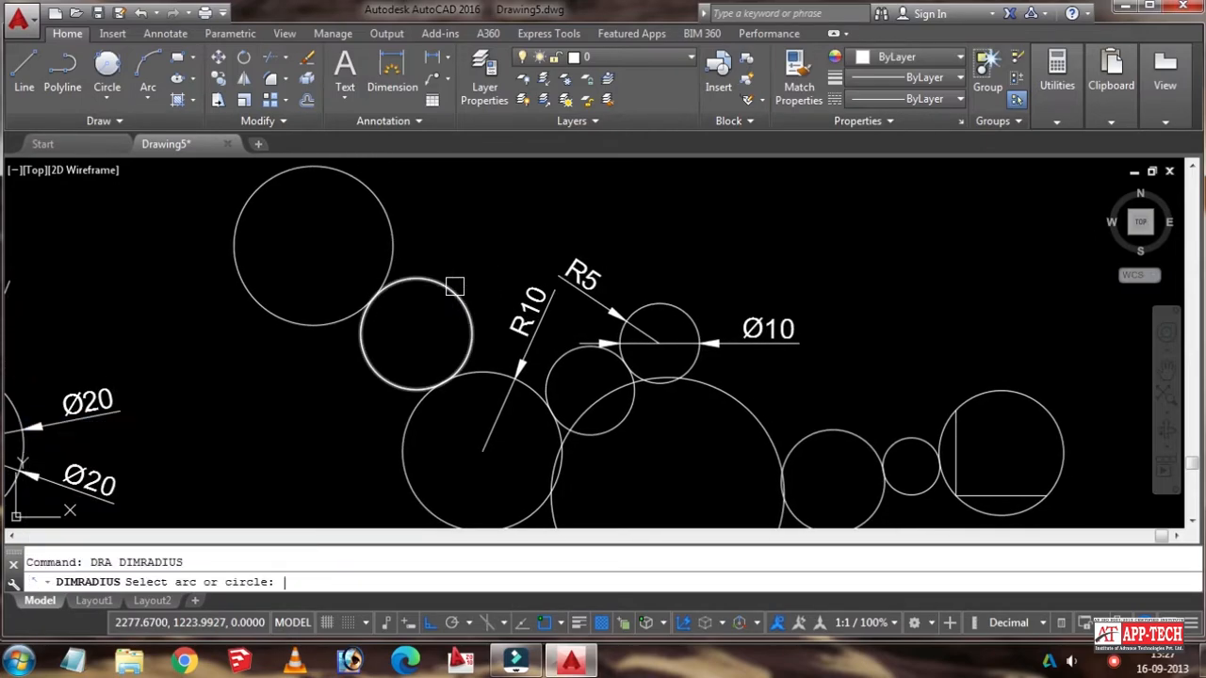
{"action": "left_click", "coordinate": [454, 286]}
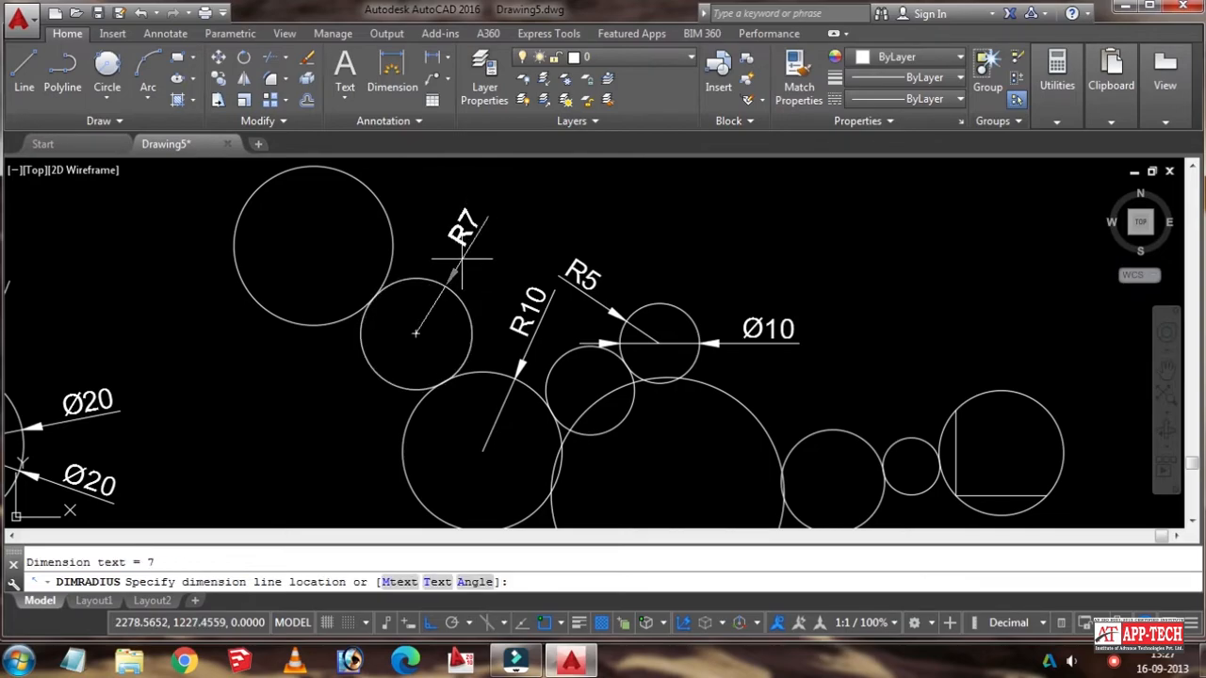
{"action": "left_click", "coordinate": [462, 257]}
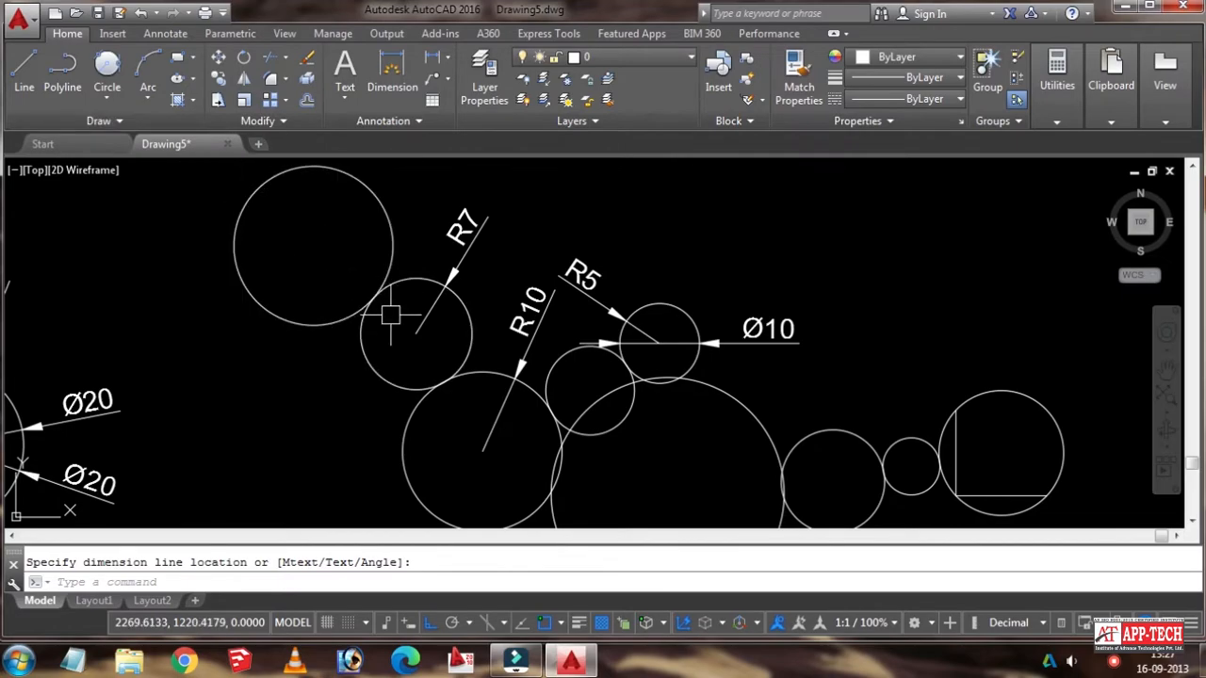
Step: Draw a freehand center-radius circle in the gap between the Ø20 circle and the chain's R10 circle
{"action": "scroll", "coordinate": [401, 314], "scroll_direction": "down", "scroll_amount": 4}
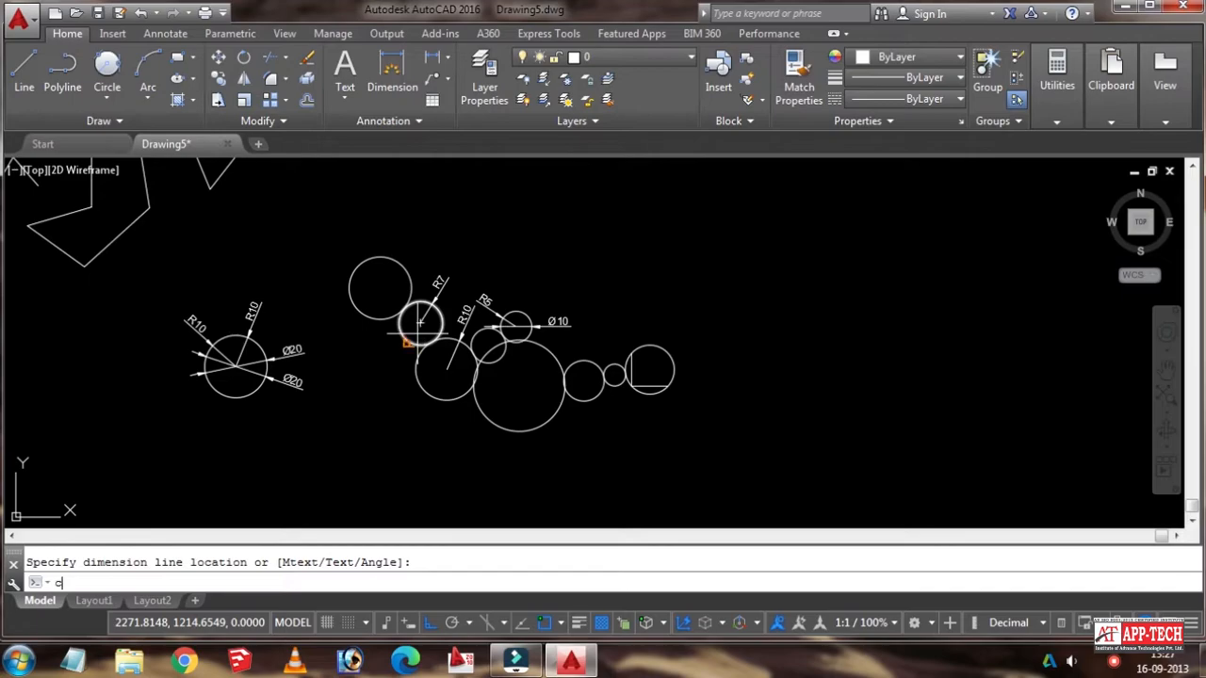
{"action": "key", "text": "Return"}
{"action": "left_click", "coordinate": [350, 386]}
{"action": "left_click", "coordinate": [372, 414]}
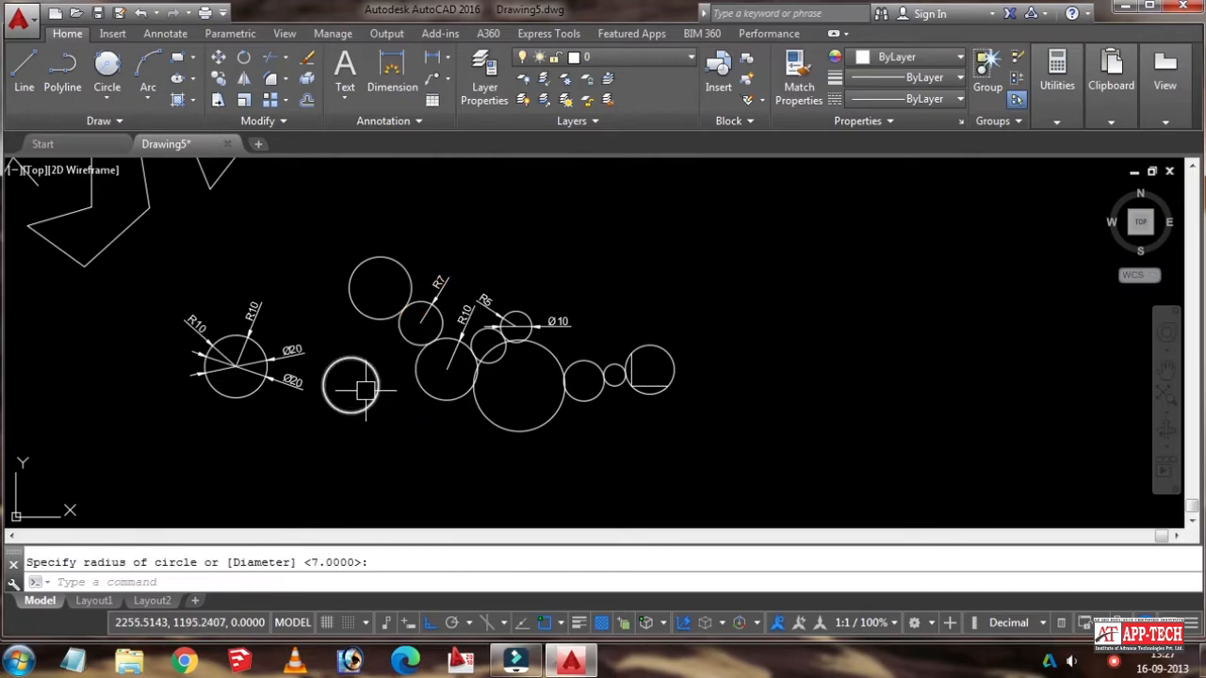
Step: Draw a Tan, Tan, Tan circle touching the upper undimensioned circle, the new freehand circle and the chain's R10 circle
{"action": "left_click", "coordinate": [124, 86]}
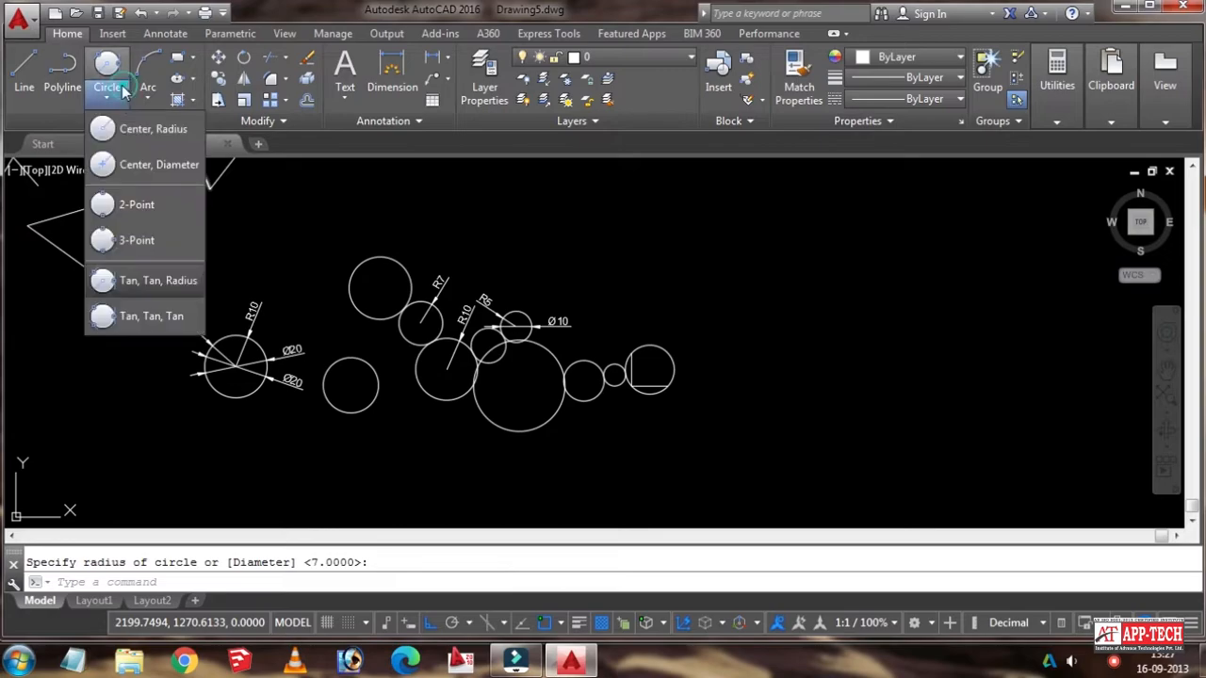
{"action": "left_click", "coordinate": [142, 314]}
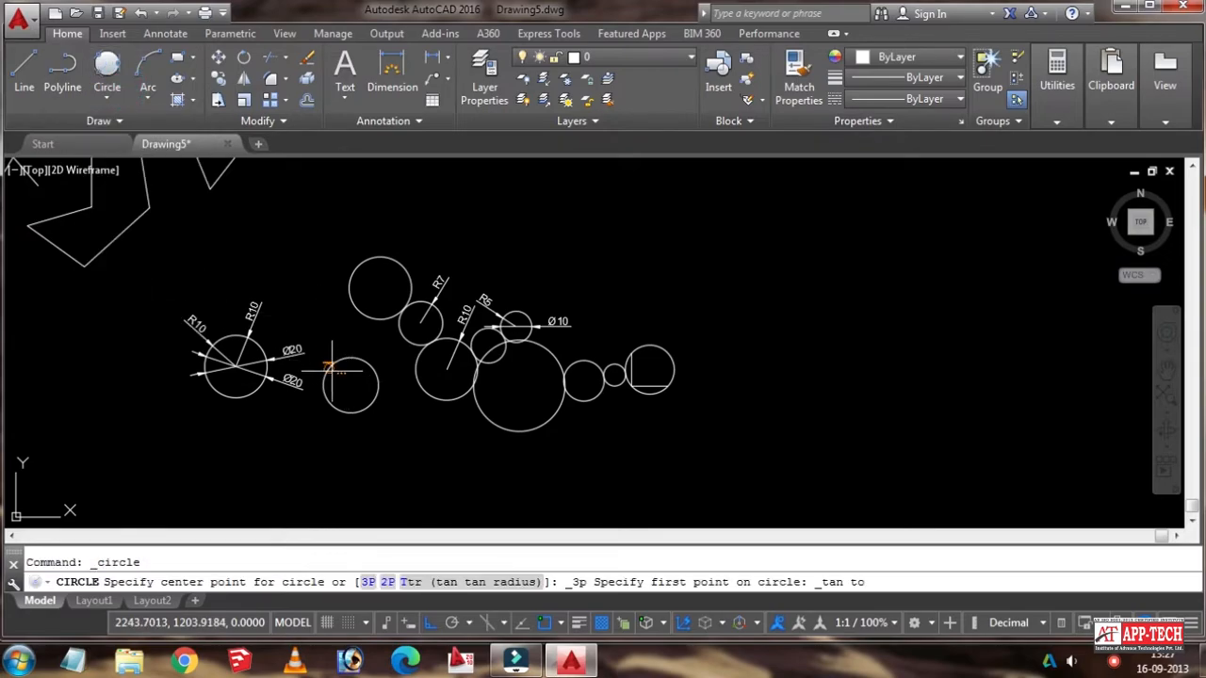
{"action": "scroll", "coordinate": [345, 349], "scroll_direction": "up", "scroll_amount": 5}
{"action": "middle_click_drag", "start_coordinate": [344, 349], "coordinate": [284, 289]}
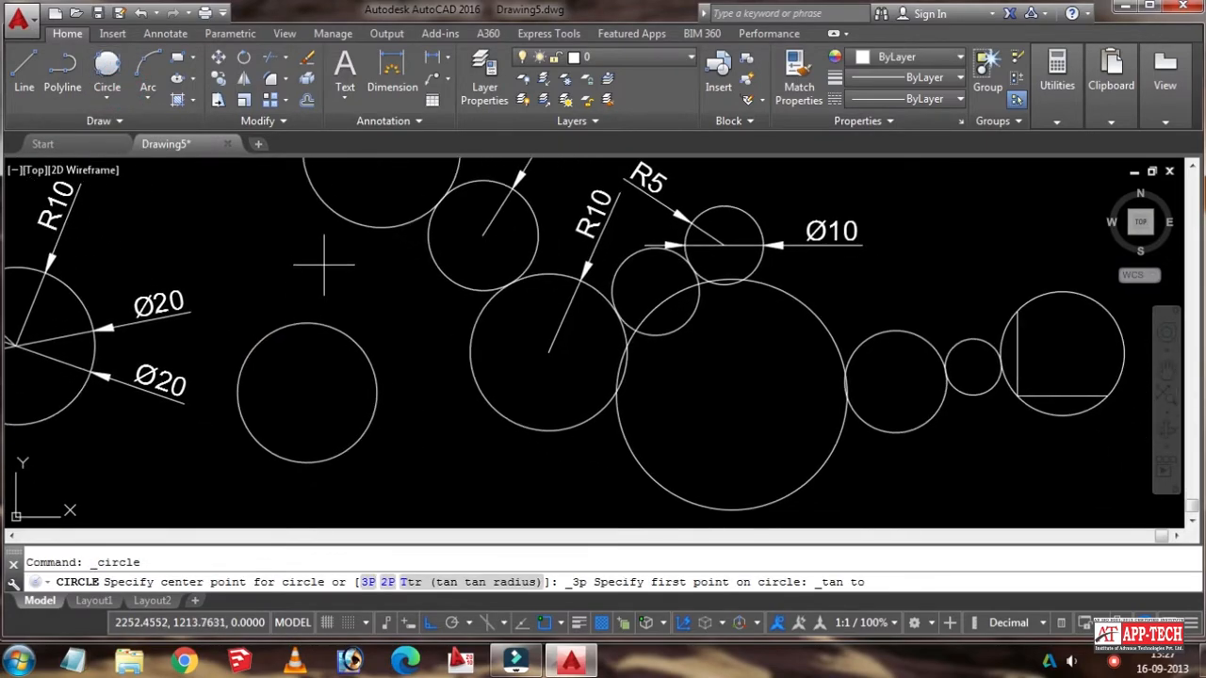
{"action": "left_click", "coordinate": [344, 223]}
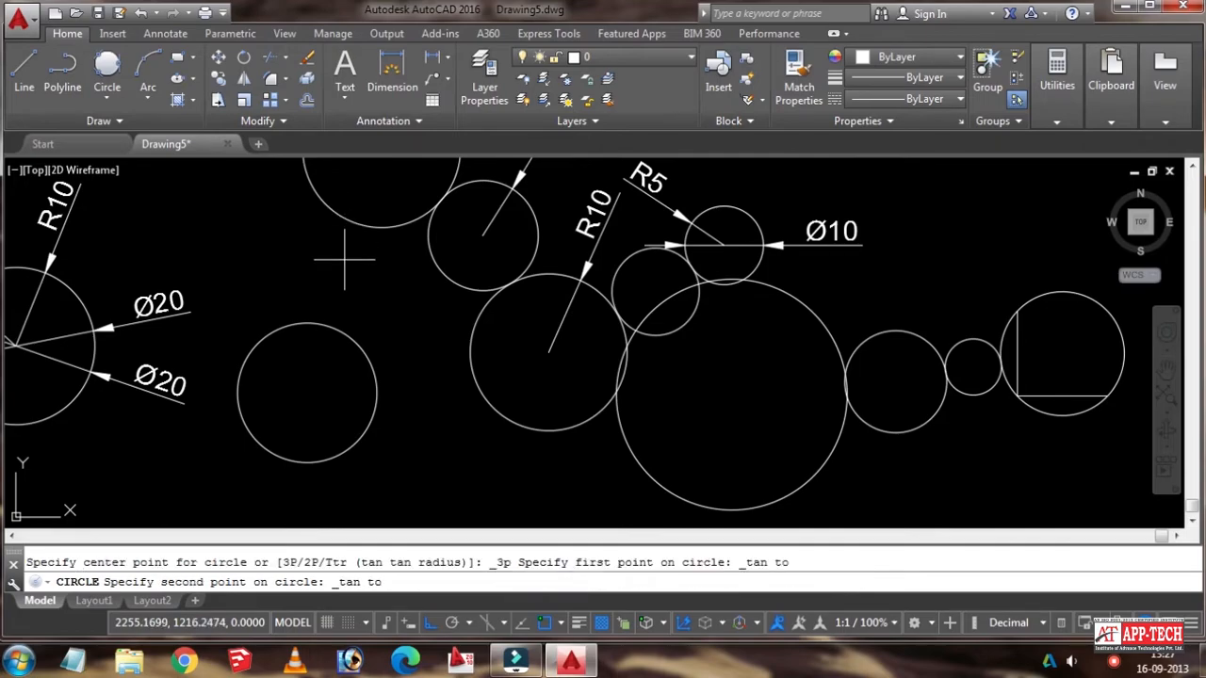
{"action": "left_click", "coordinate": [334, 324]}
{"action": "left_click", "coordinate": [473, 342]}
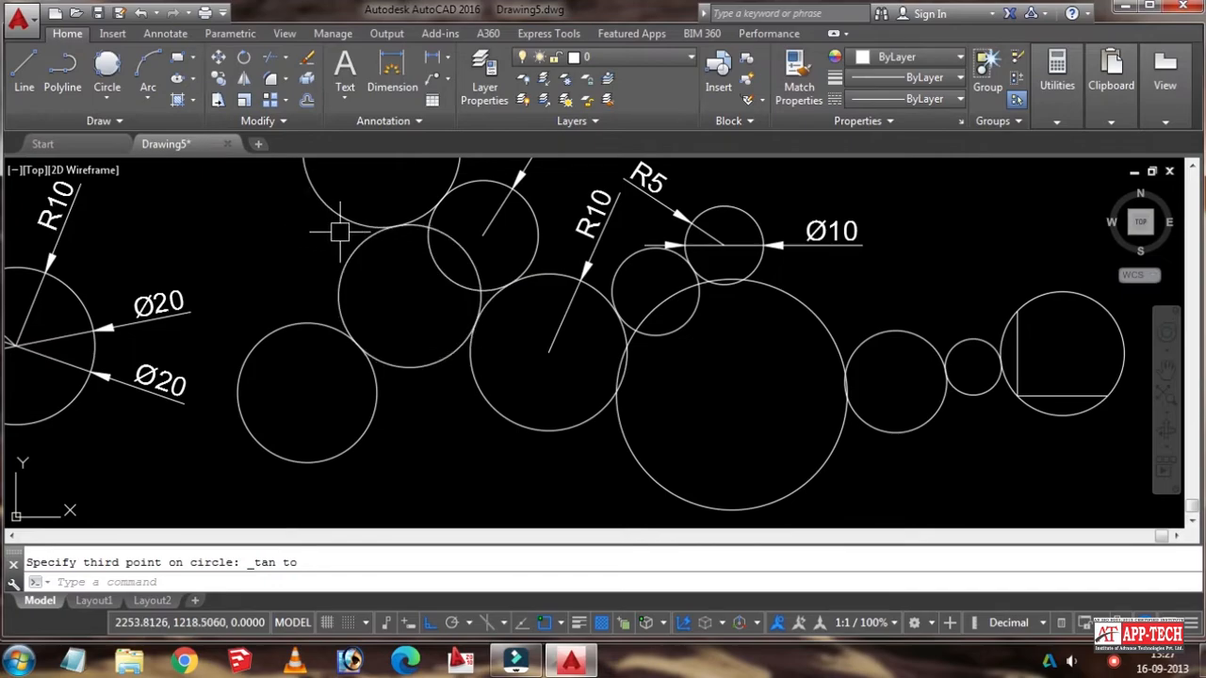
Step: Enlarge the upper undimensioned circle to a radius of about 19 by stretching its upper quadrant grip
{"action": "scroll", "coordinate": [399, 247], "scroll_direction": "down", "scroll_amount": 4}
{"action": "scroll", "coordinate": [405, 269], "scroll_direction": "up", "scroll_amount": 4}
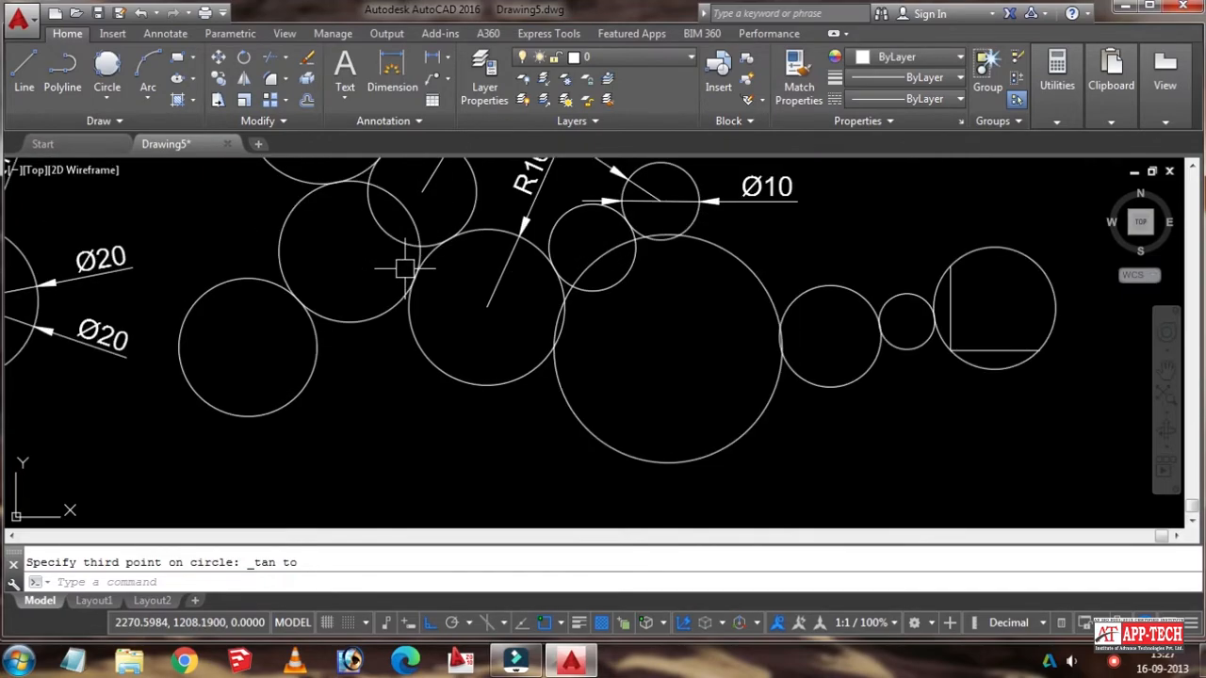
{"action": "scroll", "coordinate": [349, 277], "scroll_direction": "down", "scroll_amount": 4}
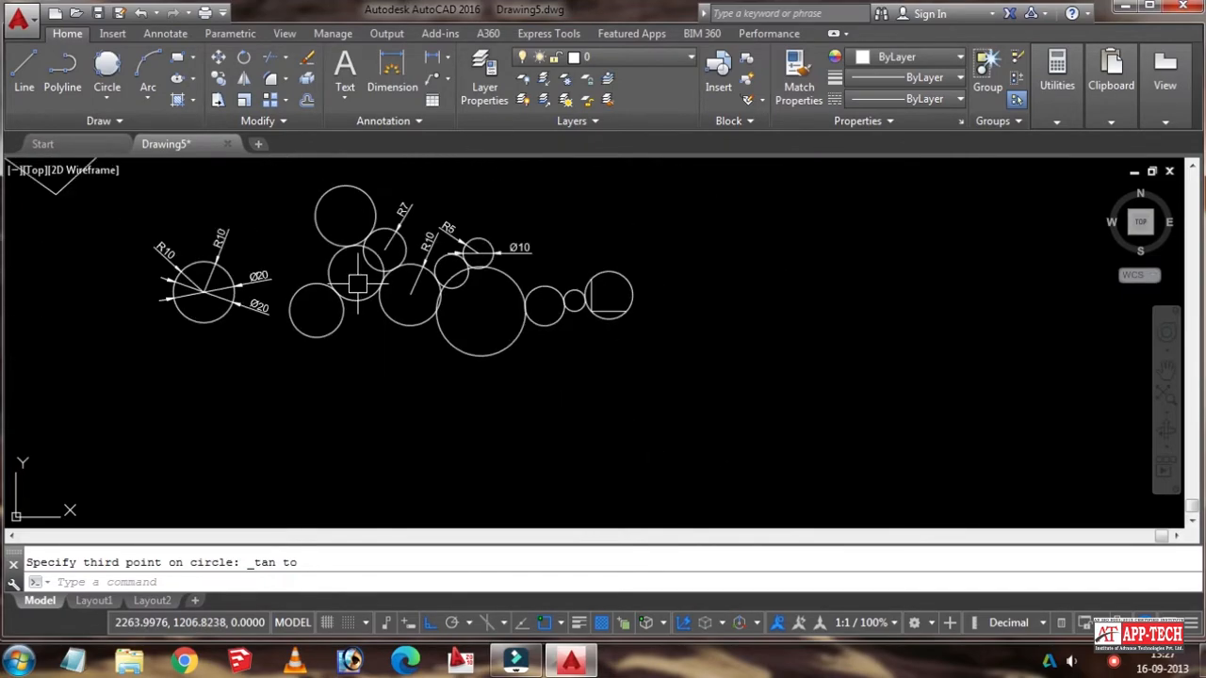
{"action": "middle_click_drag", "start_coordinate": [349, 277], "coordinate": [346, 320]}
{"action": "scroll", "coordinate": [339, 302], "scroll_direction": "up", "scroll_amount": 3}
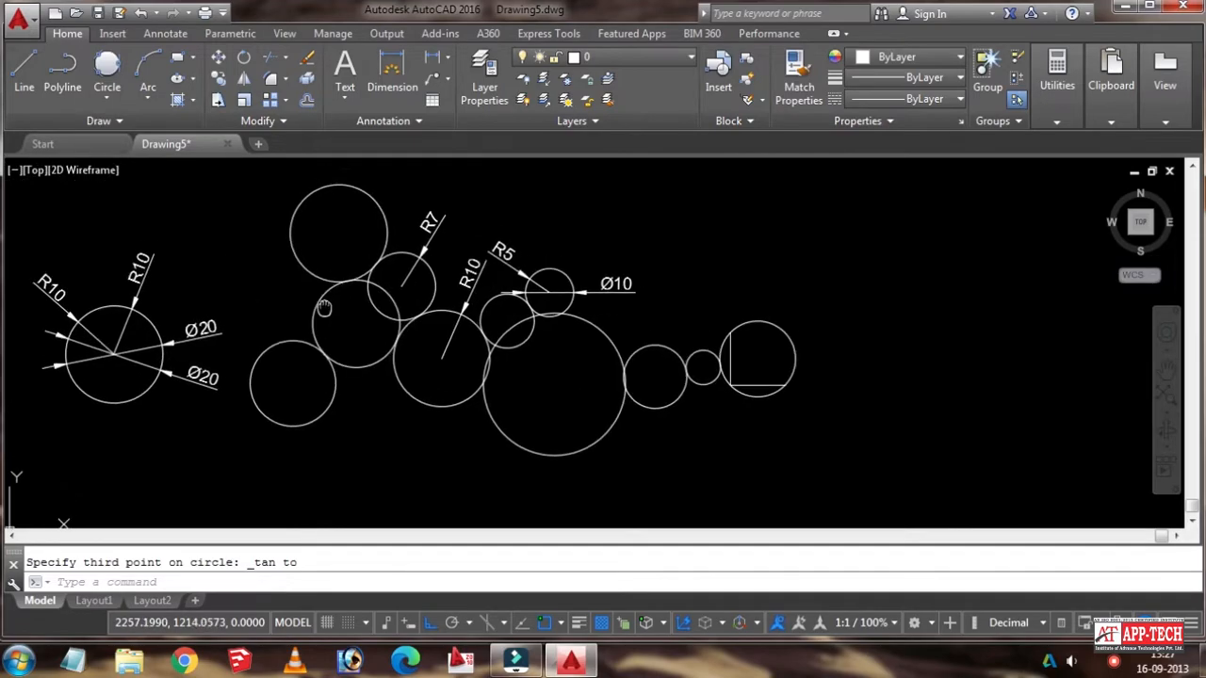
{"action": "left_click", "coordinate": [338, 233]}
{"action": "left_click", "coordinate": [338, 233]}
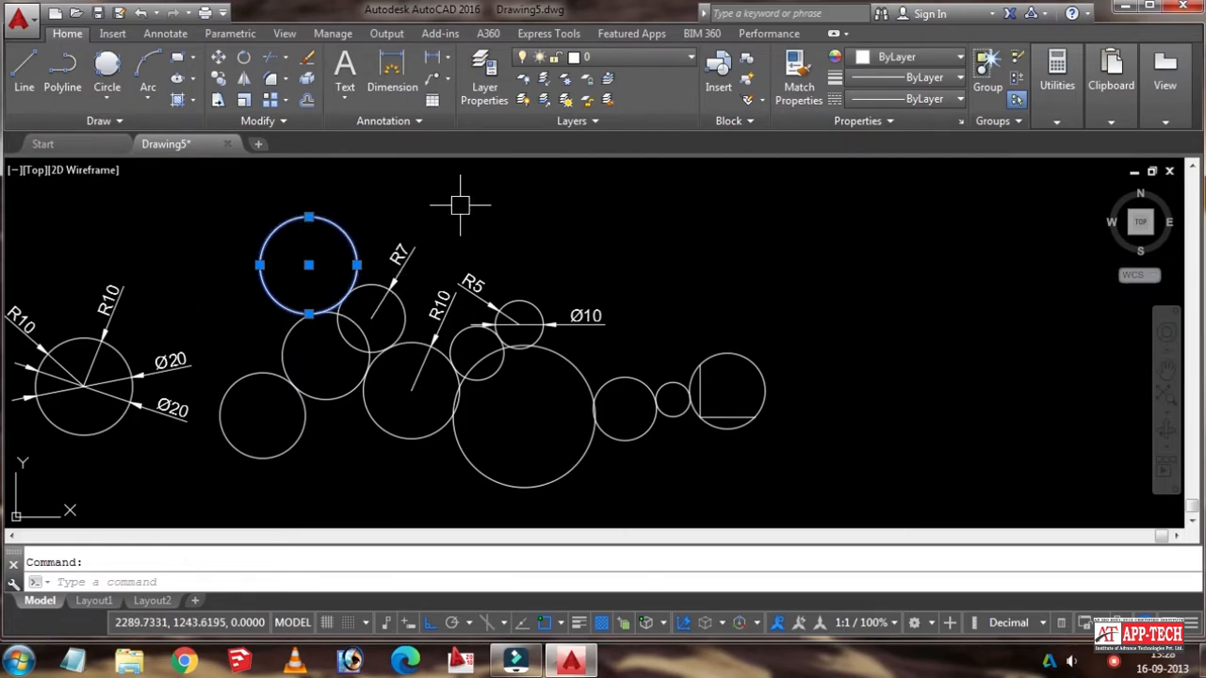
{"action": "scroll", "coordinate": [322, 221], "scroll_direction": "up", "scroll_amount": 2}
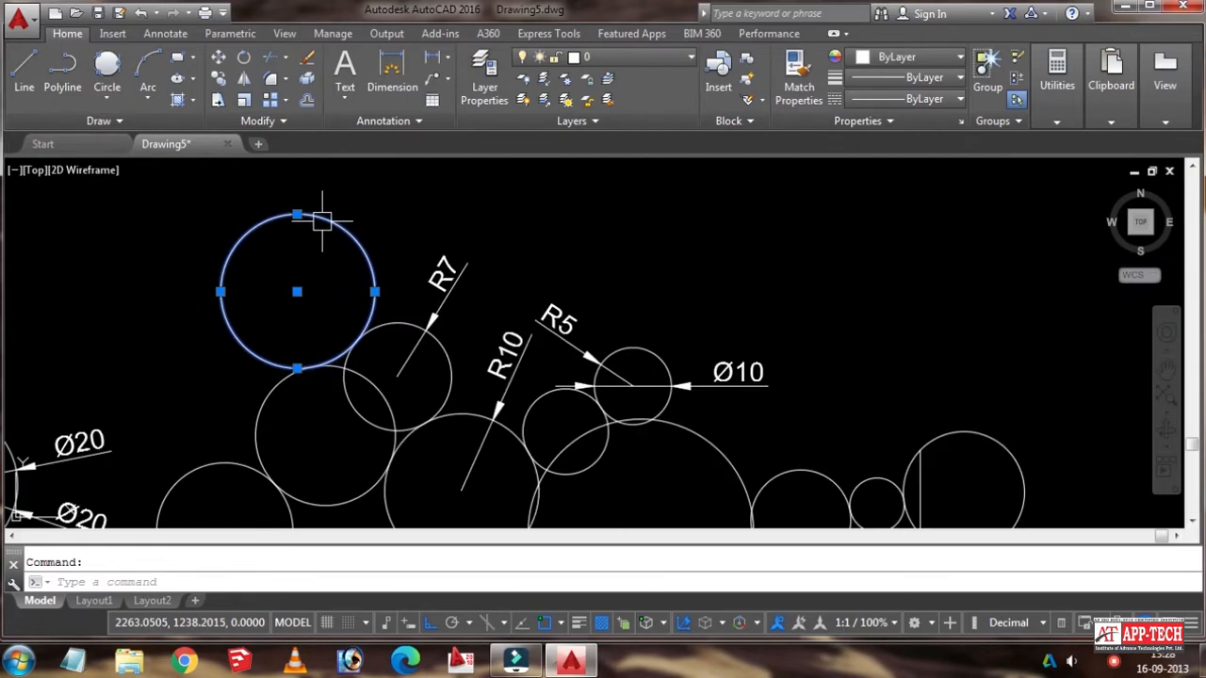
{"action": "middle_click_drag", "start_coordinate": [322, 221], "coordinate": [342, 271]}
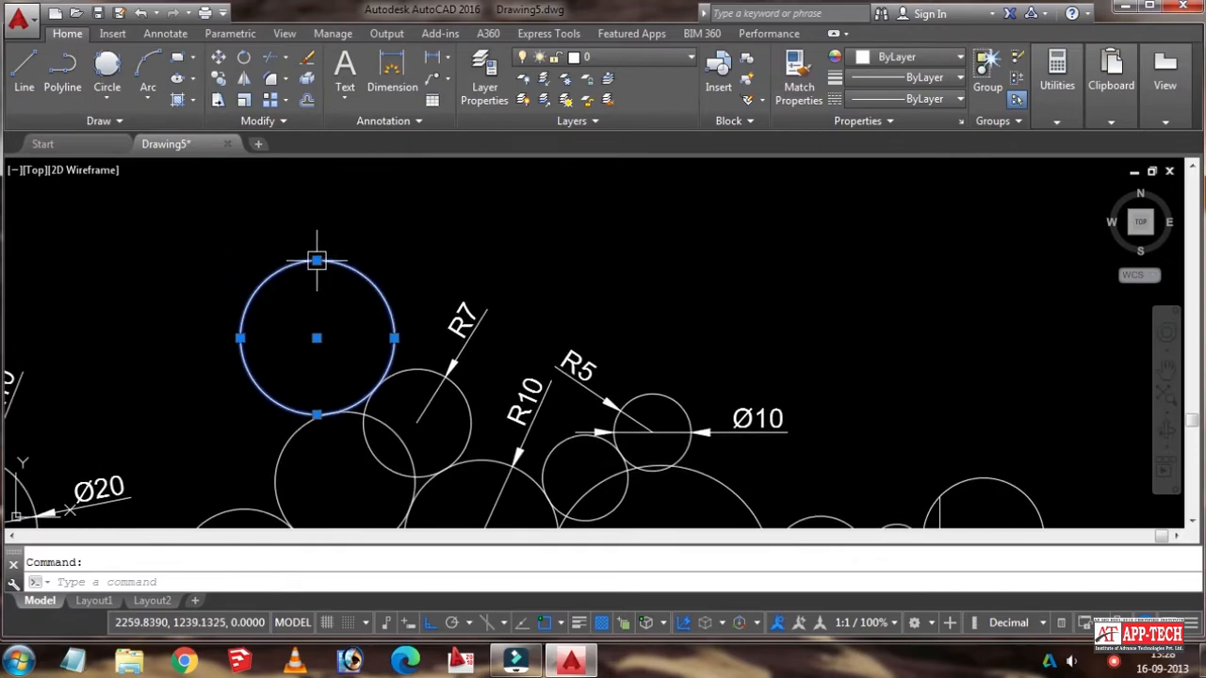
{"action": "left_click", "coordinate": [317, 260]}
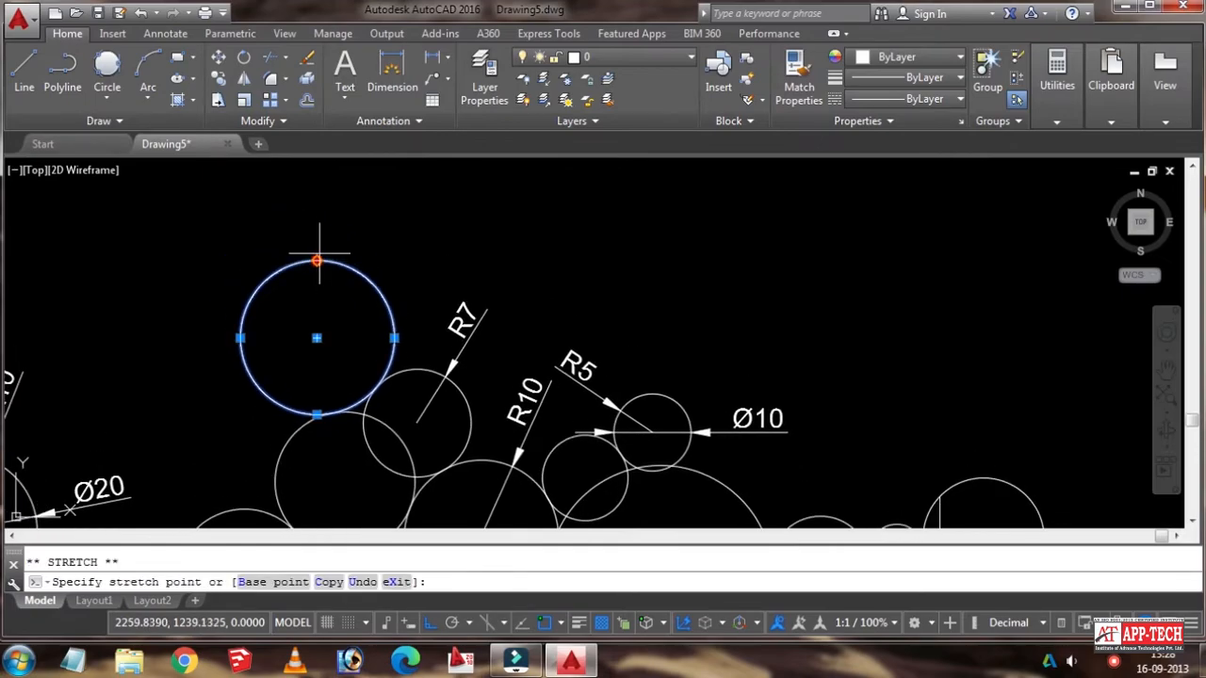
{"action": "left_click", "coordinate": [317, 191]}
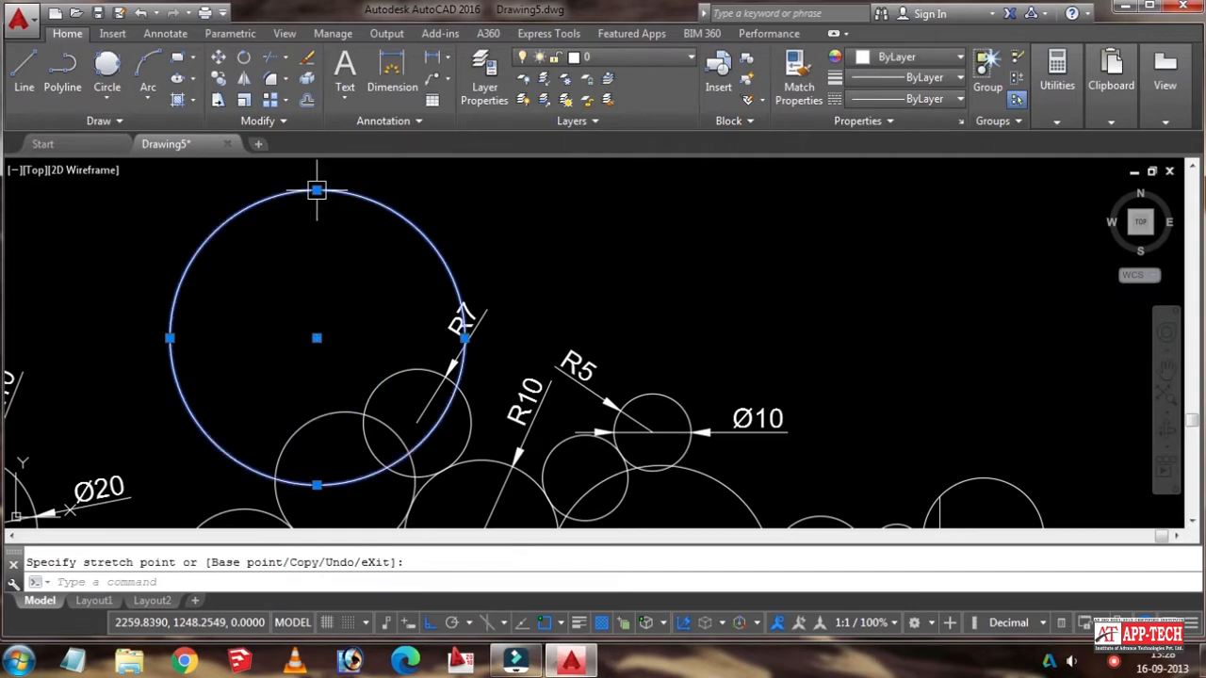
Step: Move the enlarged circle by its centre grip into the empty area above the chain's far end and stretch its radius to about 25.7
{"action": "left_click", "coordinate": [317, 338]}
{"action": "scroll", "coordinate": [556, 288], "scroll_direction": "down", "scroll_amount": 8}
{"action": "middle_click_drag", "start_coordinate": [575, 296], "coordinate": [439, 311]}
{"action": "scroll", "coordinate": [452, 301], "scroll_direction": "up", "scroll_amount": 6}
{"action": "left_click", "coordinate": [665, 259]}
{"action": "left_click", "coordinate": [743, 231]}
{"action": "left_click", "coordinate": [695, 243]}
{"action": "left_click", "coordinate": [664, 226]}
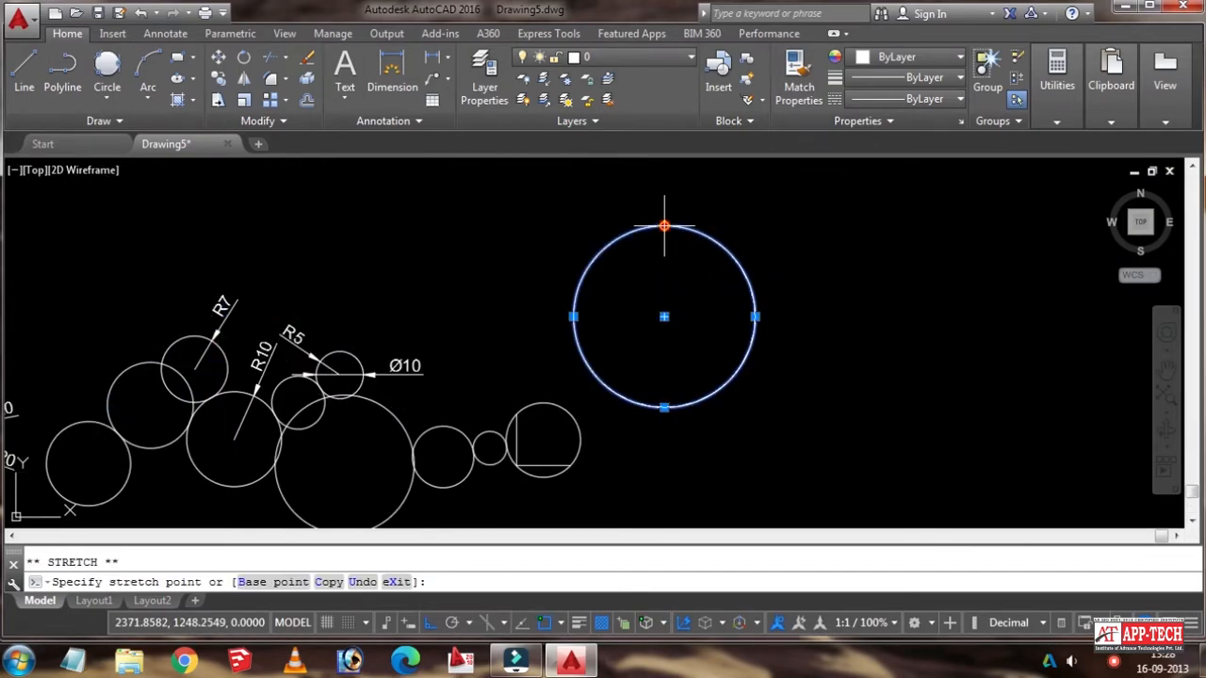
{"action": "left_click", "coordinate": [665, 195]}
Step: Move the large circle by its centre grip horizontally over the tangent chain, and then well clear beyond the chain's far end
{"action": "left_click", "coordinate": [664, 317]}
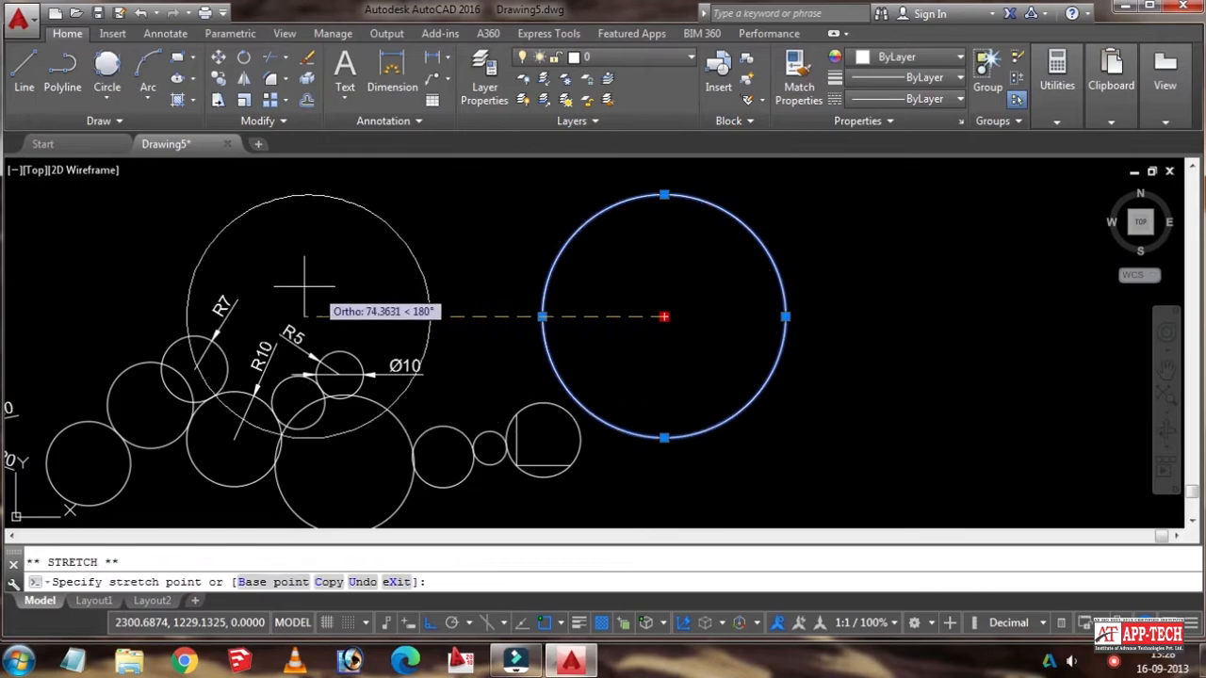
{"action": "left_click", "coordinate": [180, 316]}
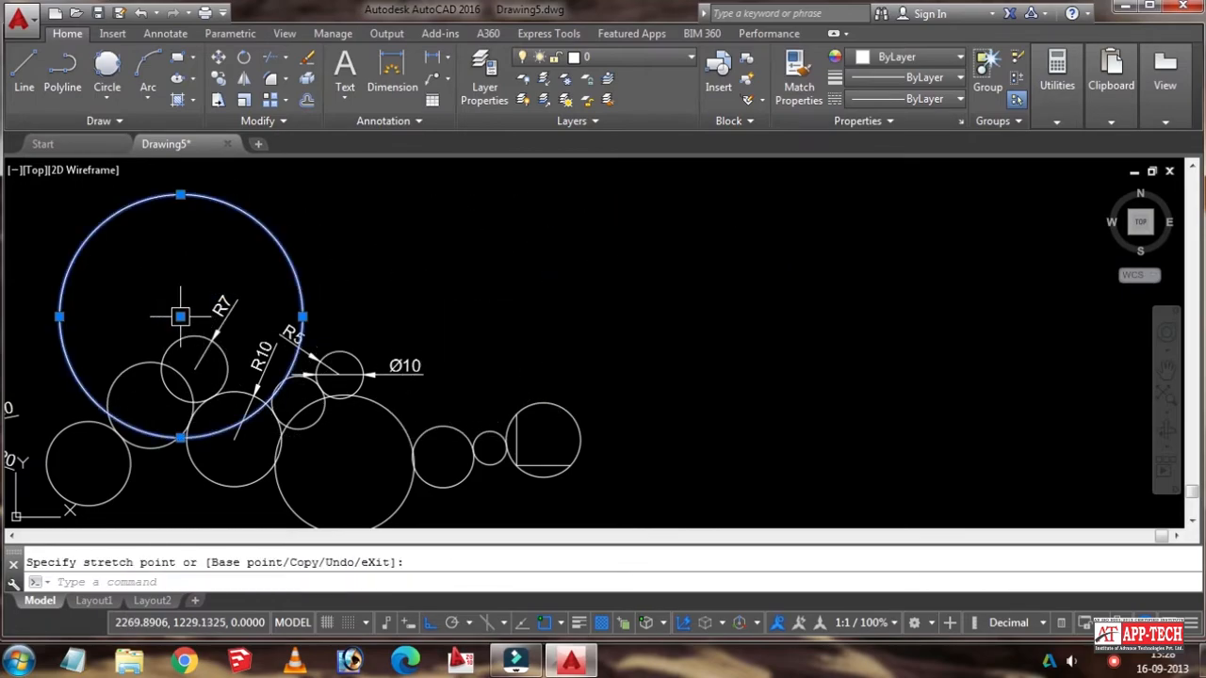
{"action": "left_click", "coordinate": [180, 317]}
{"action": "left_click", "coordinate": [889, 317]}
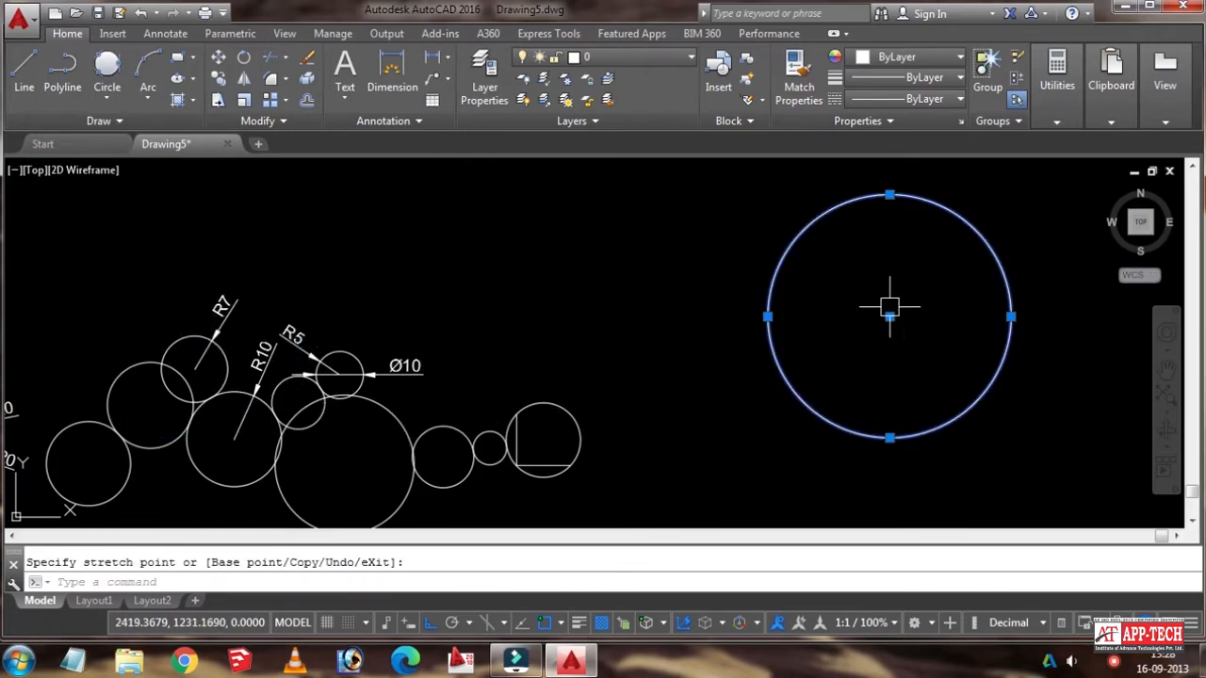
Step: Shrink the relocated circle to a radius of about 10.7 by its upper quadrant grip, and turn polar tracking off
{"action": "left_click", "coordinate": [889, 195]}
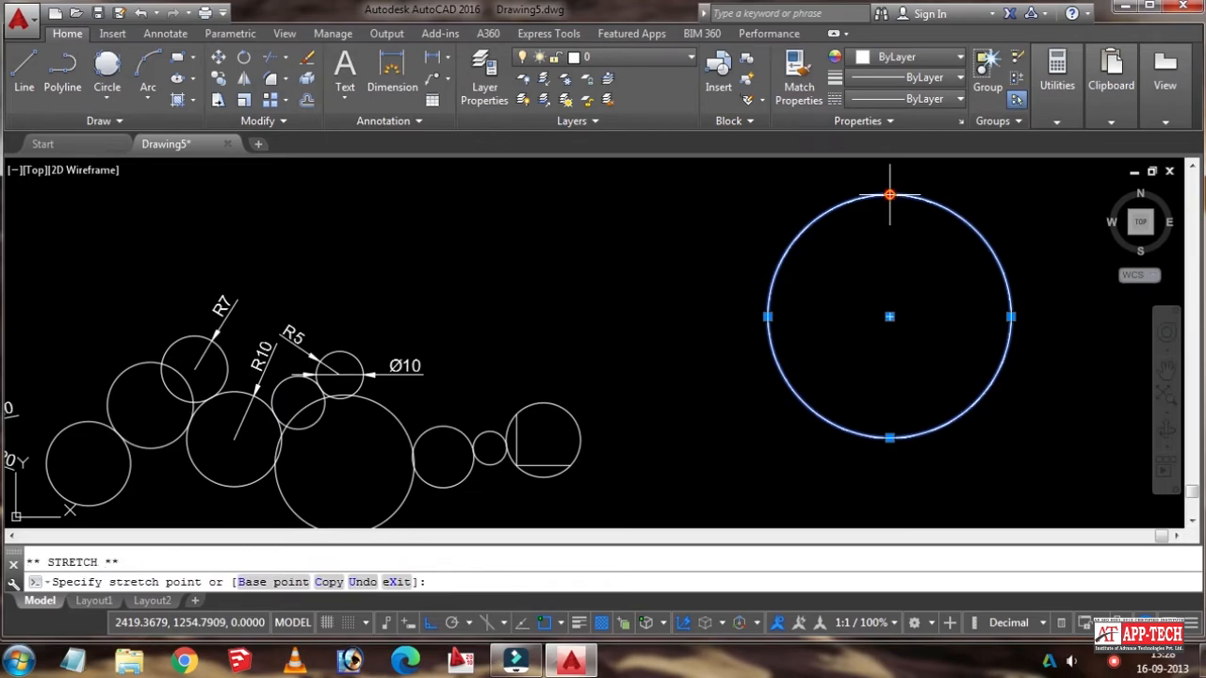
{"action": "left_click", "coordinate": [862, 267]}
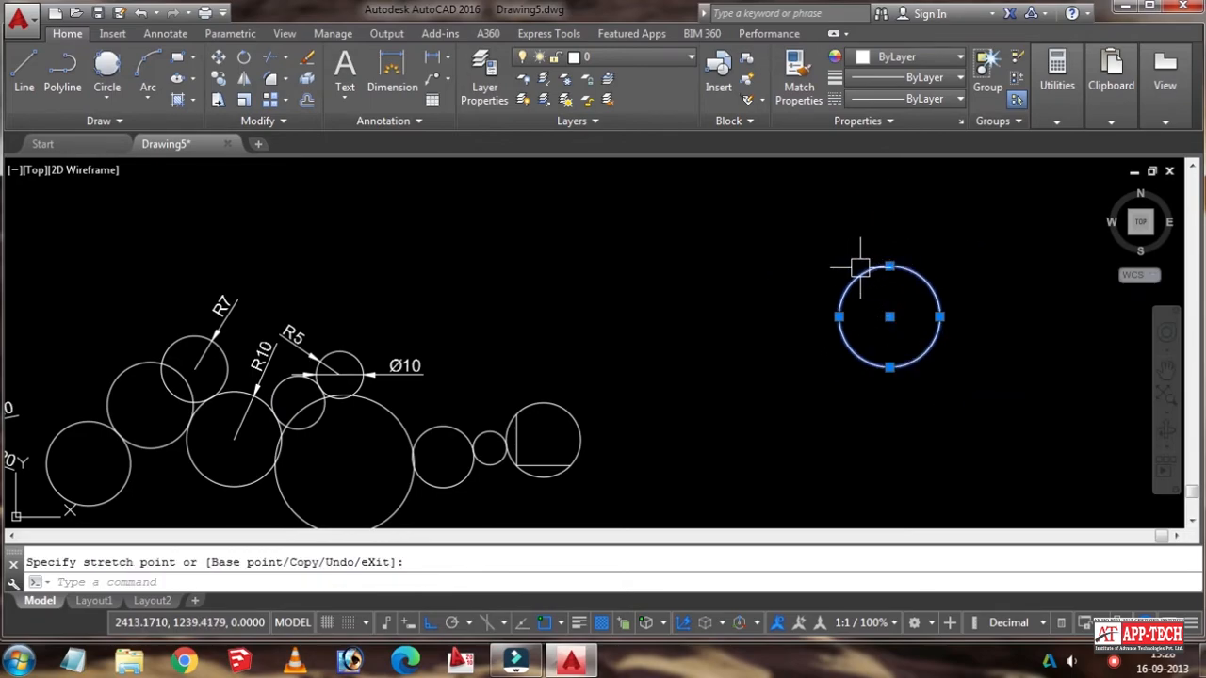
{"action": "key", "text": "F10"}
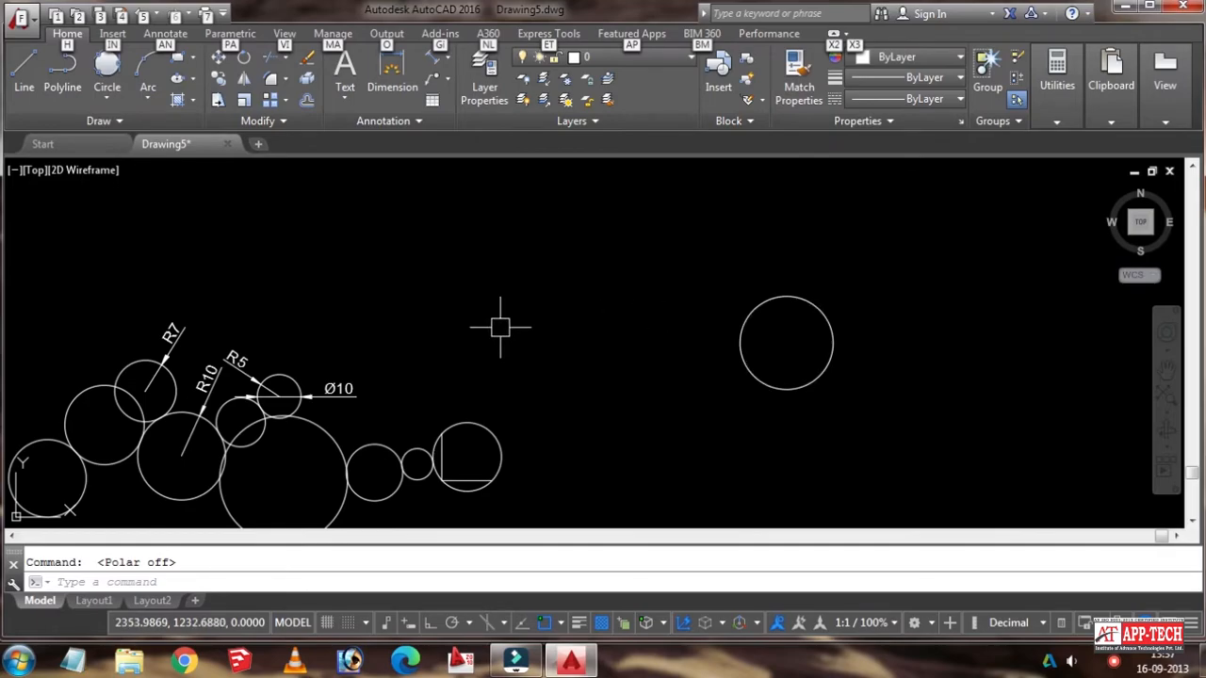
Step: Examine the earlier line and polyline shapes and the 15 dimension on the stepped profile
{"action": "scroll", "coordinate": [497, 328], "scroll_direction": "down", "scroll_amount": 7}
{"action": "scroll", "coordinate": [424, 274], "scroll_direction": "up", "scroll_amount": 3}
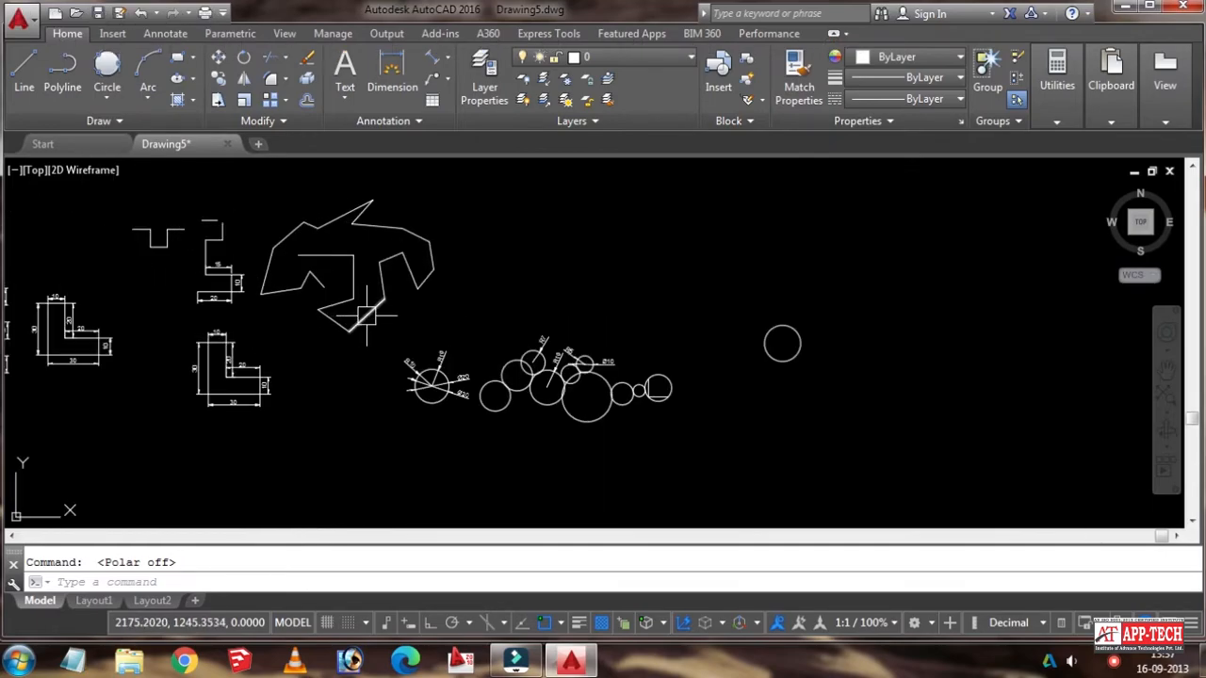
{"action": "scroll", "coordinate": [237, 298], "scroll_direction": "up", "scroll_amount": 2}
{"action": "scroll", "coordinate": [237, 296], "scroll_direction": "up", "scroll_amount": 2}
{"action": "middle_click_drag", "start_coordinate": [230, 295], "coordinate": [272, 319]}
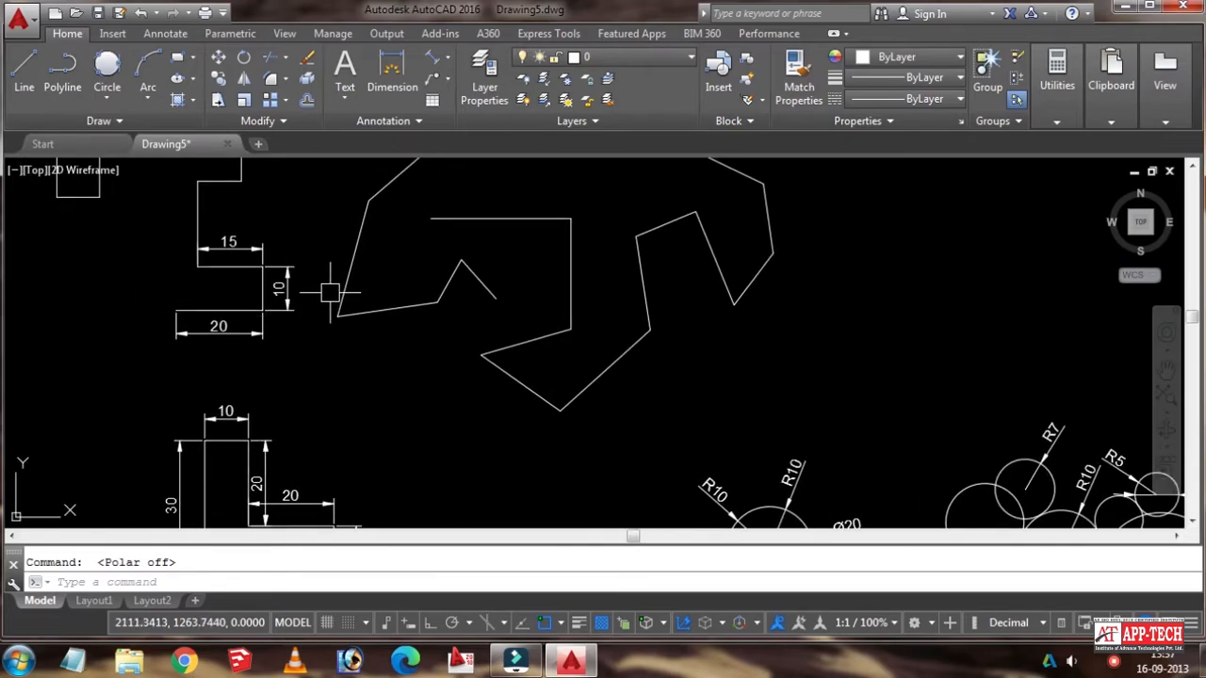
{"action": "middle_click_drag", "start_coordinate": [330, 300], "coordinate": [298, 377]}
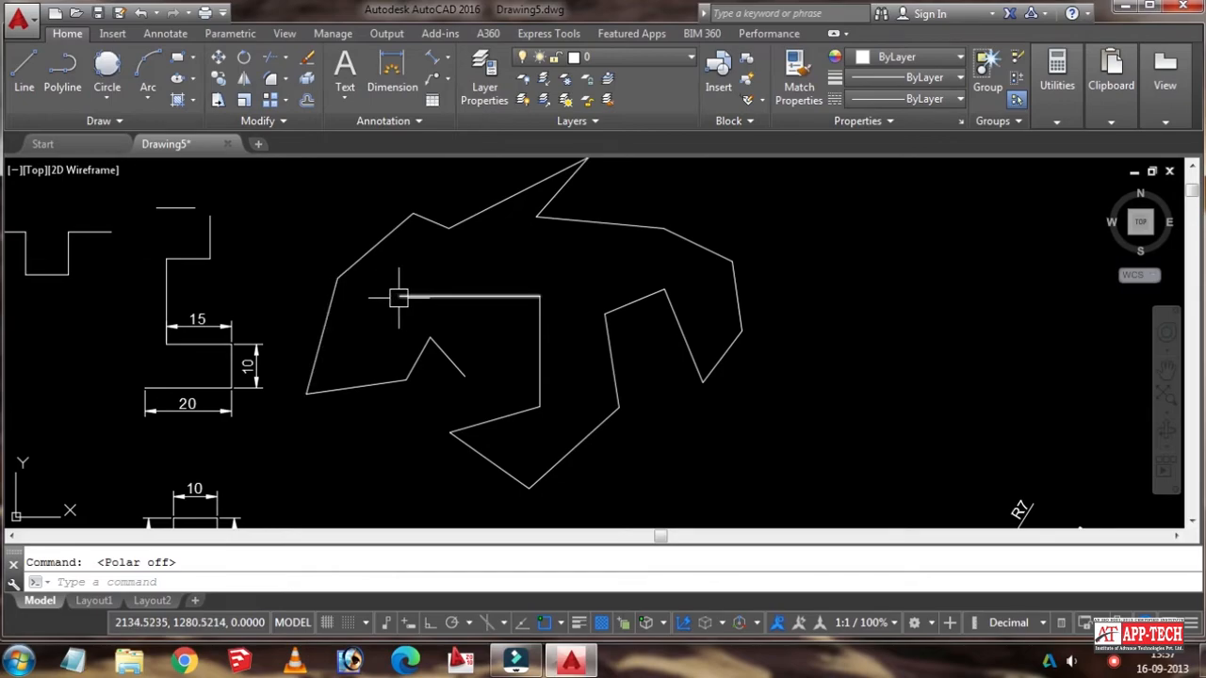
{"action": "scroll", "coordinate": [345, 304], "scroll_direction": "down", "scroll_amount": 1}
{"action": "scroll", "coordinate": [185, 361], "scroll_direction": "up", "scroll_amount": 5}
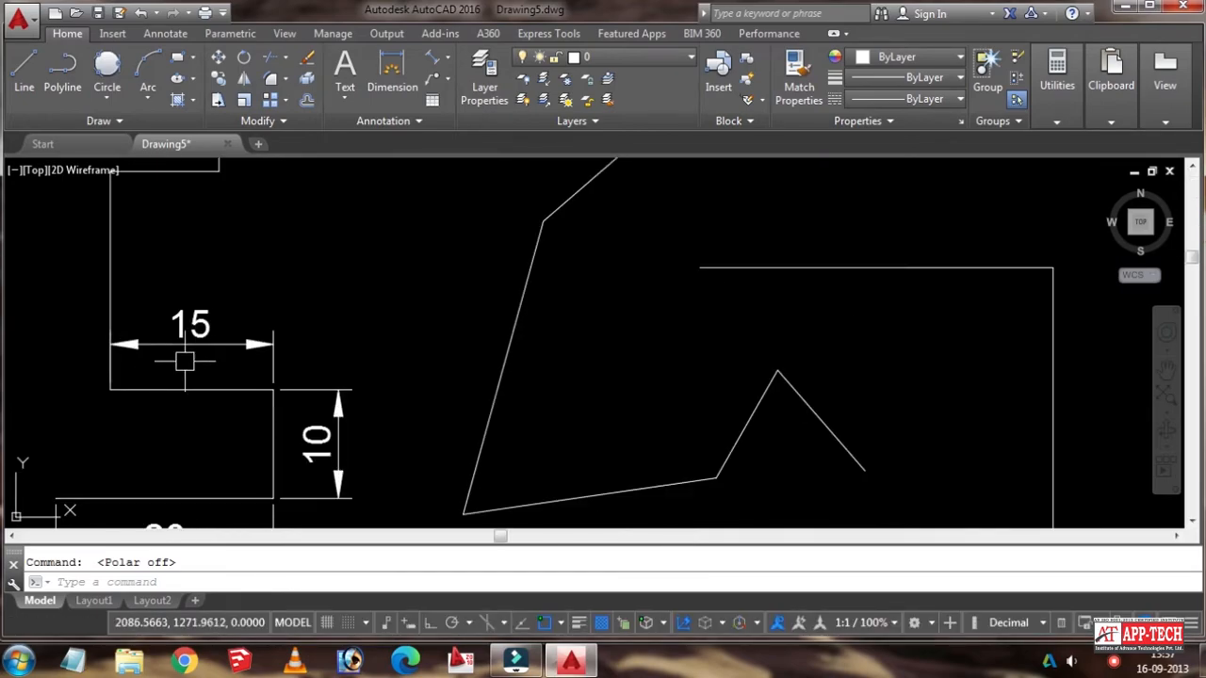
{"action": "left_click", "coordinate": [223, 314]}
{"action": "left_click", "coordinate": [198, 325]}
{"action": "key", "text": "Escape"}
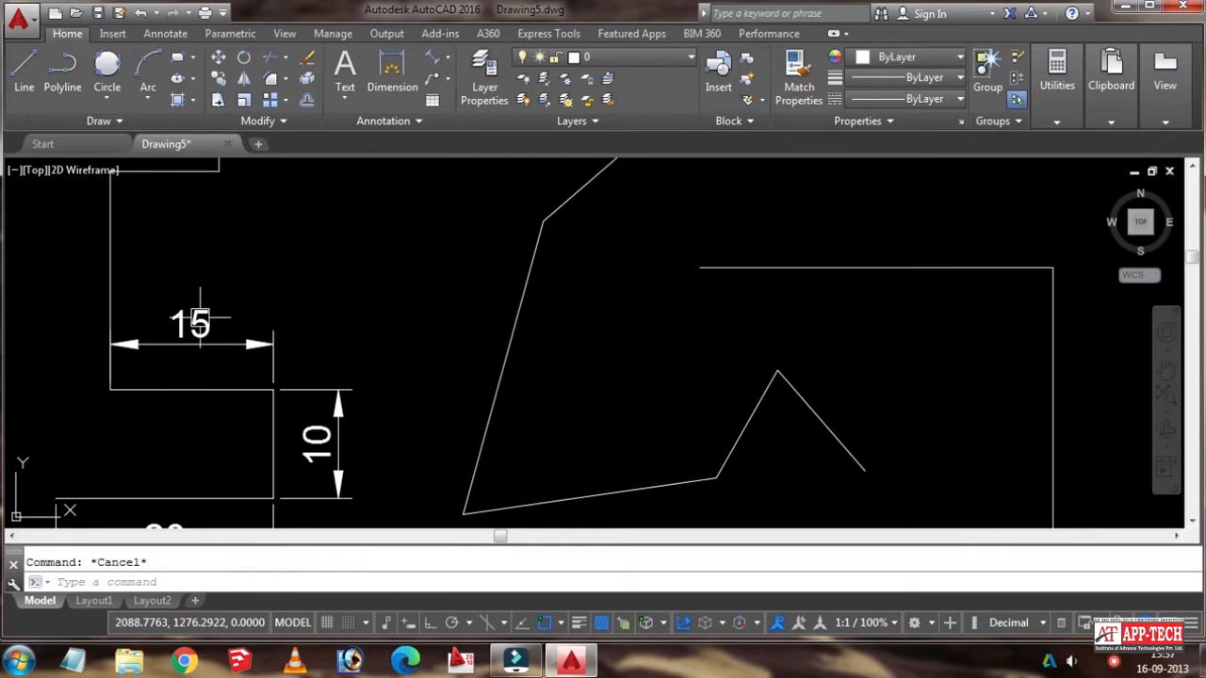
Step: Add a linear dimension (DLI) to the short separate horizontal line above the stepped profile using the select object option, placing it above the line
{"action": "scroll", "coordinate": [200, 322], "scroll_direction": "down", "scroll_amount": 2}
{"action": "middle_click_drag", "start_coordinate": [205, 311], "coordinate": [356, 306]}
{"action": "scroll", "coordinate": [264, 299], "scroll_direction": "down", "scroll_amount": 1}
{"action": "scroll", "coordinate": [352, 229], "scroll_direction": "up", "scroll_amount": 4}
{"action": "scroll", "coordinate": [339, 250], "scroll_direction": "up", "scroll_amount": 2}
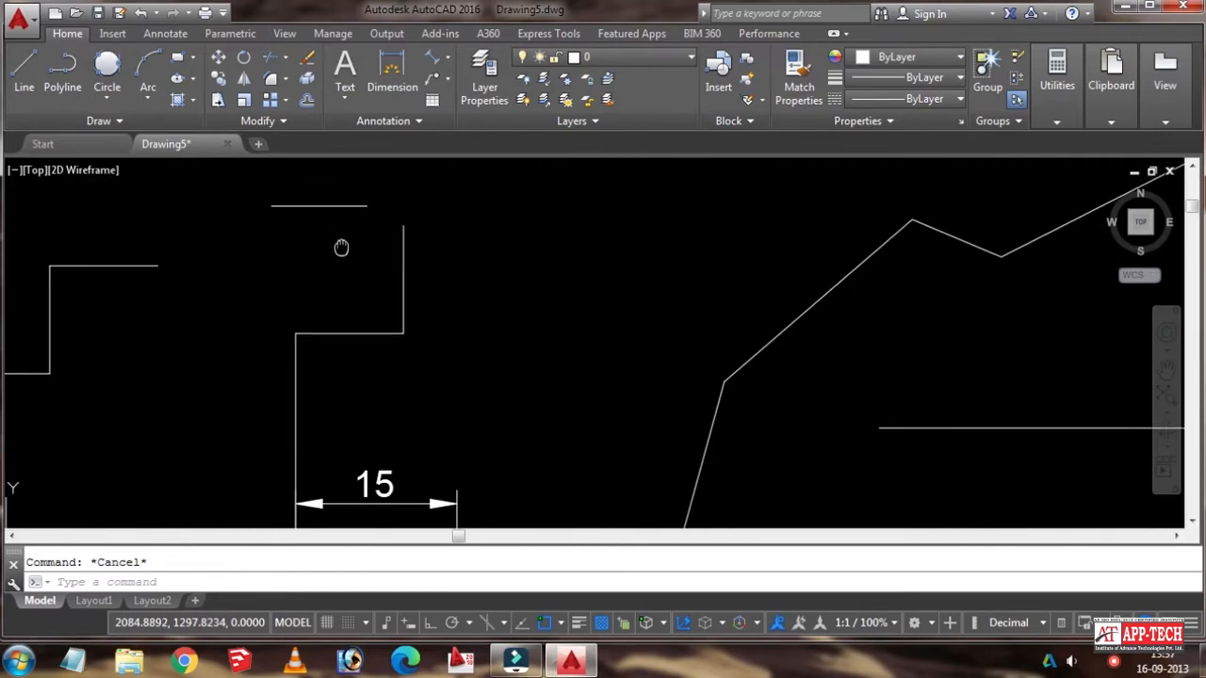
{"action": "scroll", "coordinate": [328, 266], "scroll_direction": "up", "scroll_amount": 2}
{"action": "middle_click_drag", "start_coordinate": [304, 251], "coordinate": [310, 303]}
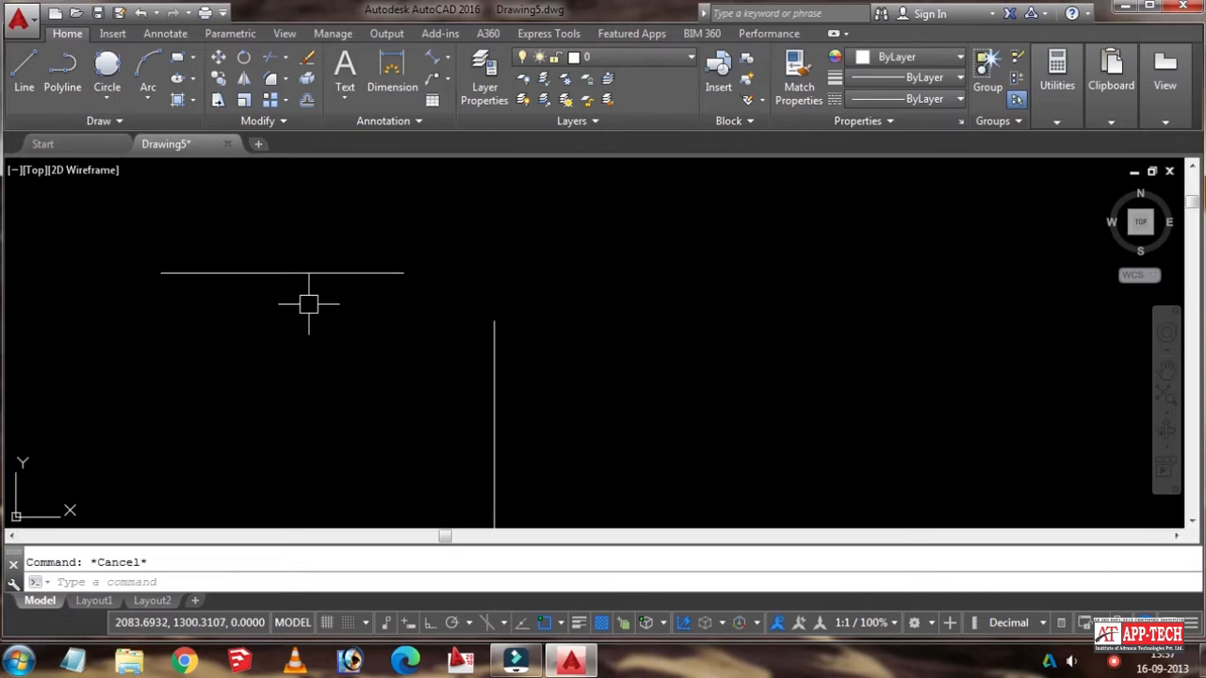
{"action": "key", "text": "Return"}
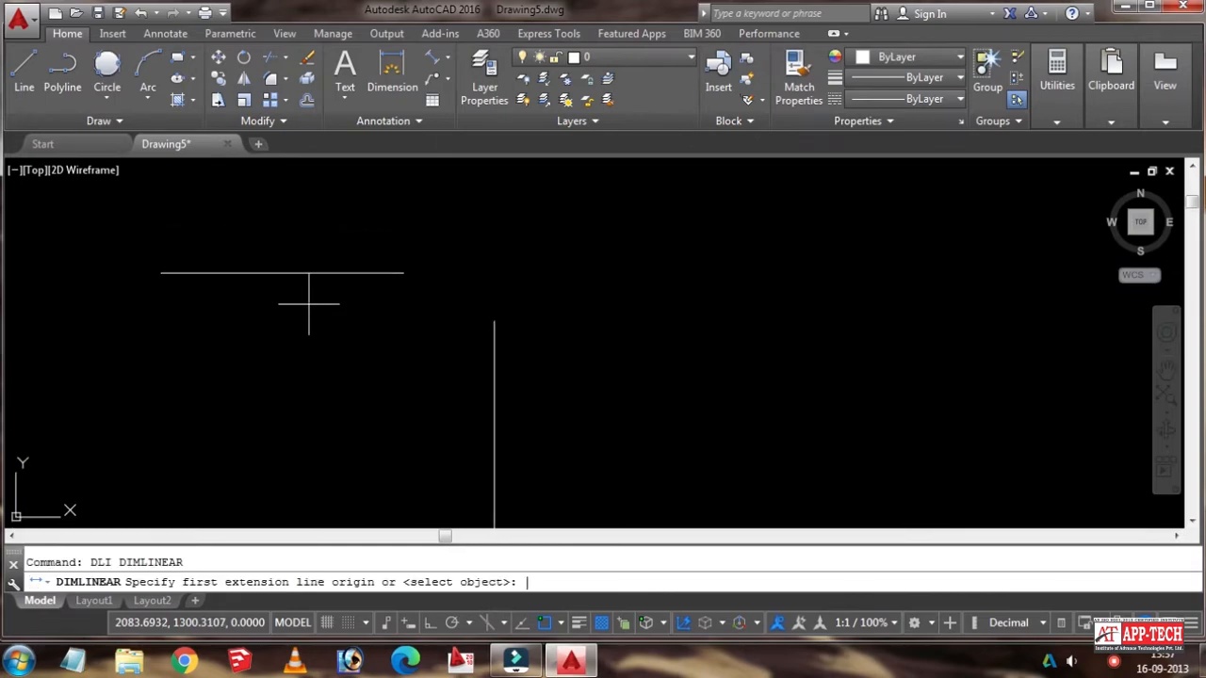
{"action": "key", "text": "Return"}
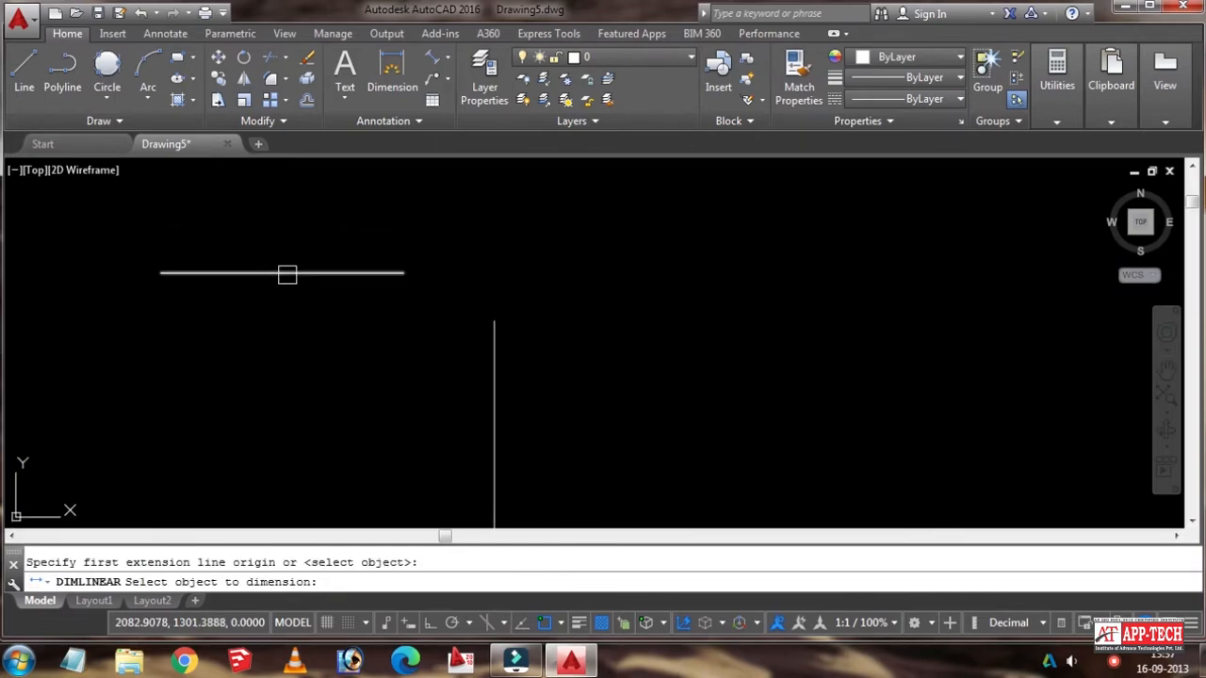
{"action": "left_click", "coordinate": [288, 273]}
{"action": "scroll", "coordinate": [292, 247], "scroll_direction": "down", "scroll_amount": 3}
{"action": "scroll", "coordinate": [295, 245], "scroll_direction": "up", "scroll_amount": 2}
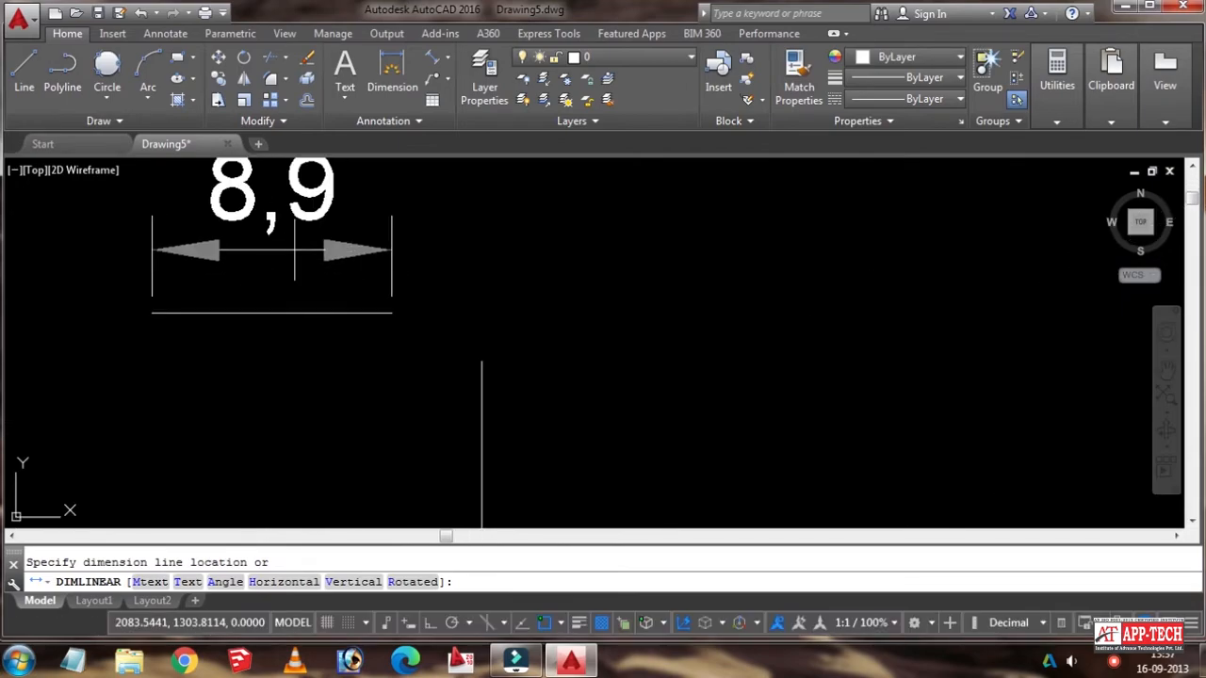
{"action": "left_click", "coordinate": [296, 250]}
{"action": "middle_click_drag", "start_coordinate": [336, 238], "coordinate": [349, 245]}
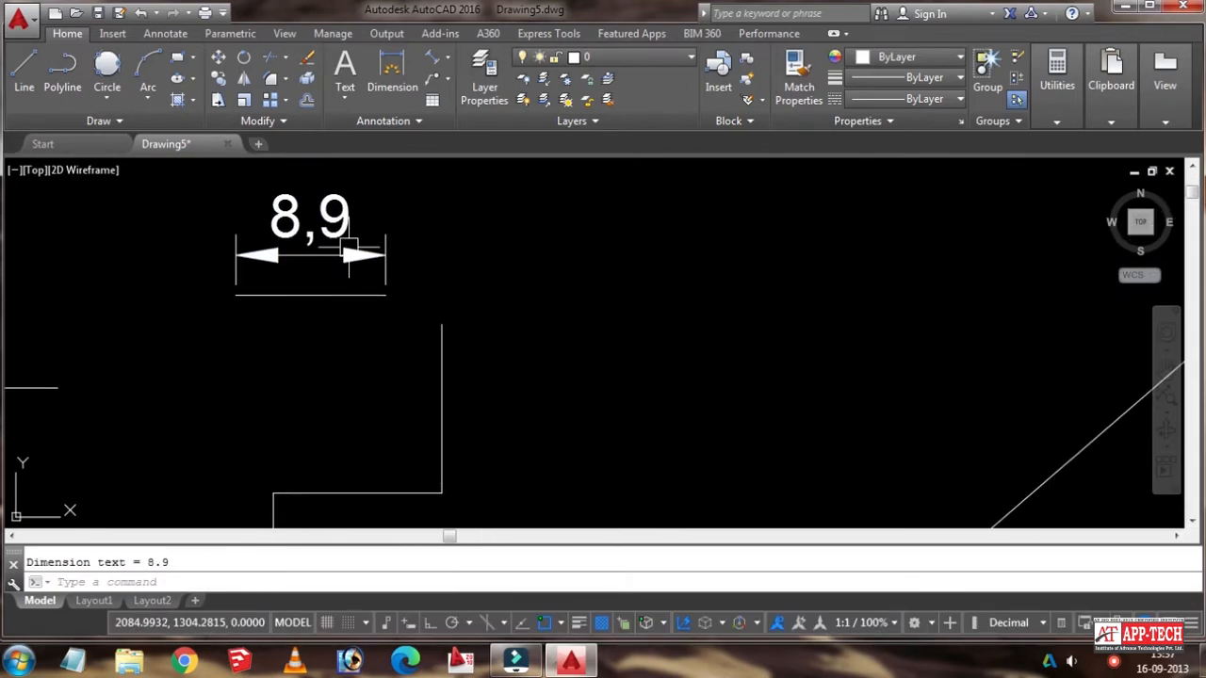
Step: Delete the linear dimension above the short horizontal line
{"action": "scroll", "coordinate": [348, 247], "scroll_direction": "down", "scroll_amount": 2}
{"action": "scroll", "coordinate": [359, 220], "scroll_direction": "up", "scroll_amount": 3}
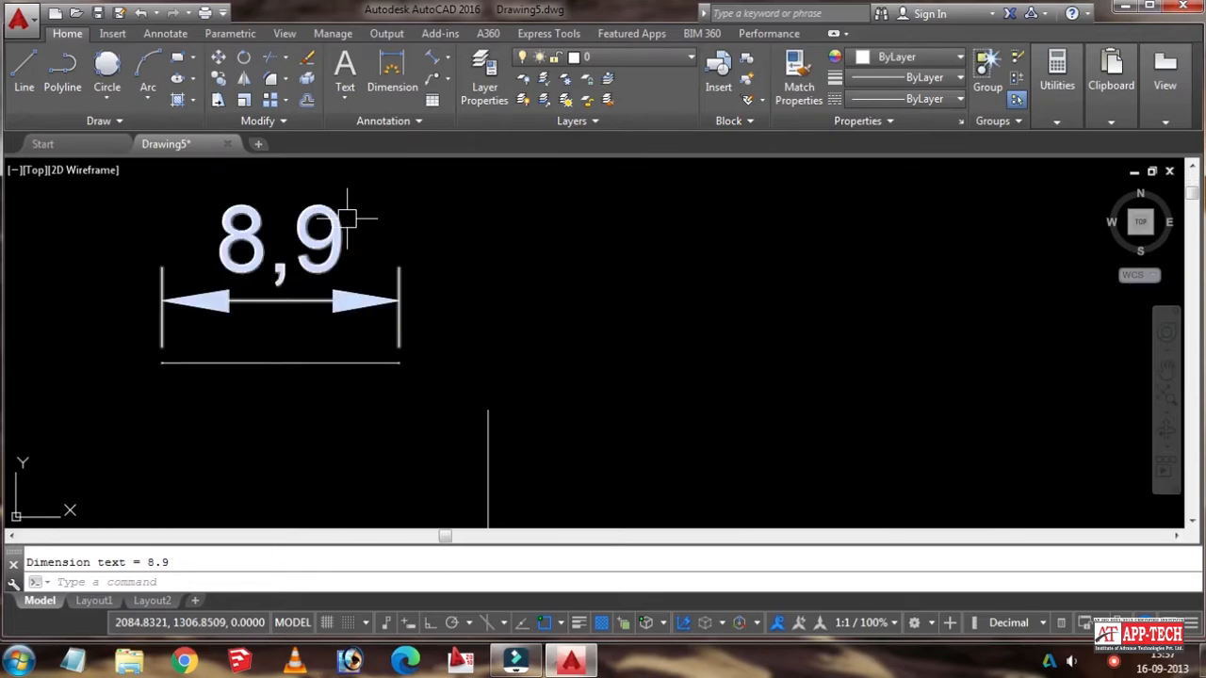
{"action": "left_click", "coordinate": [263, 235]}
{"action": "key", "text": "Delete"}
Step: Add a linear dimension (DLI) from the short horizontal line's right endpoint to its midpoint, placing it above the line
{"action": "scroll", "coordinate": [251, 231], "scroll_direction": "down", "scroll_amount": 3}
{"action": "scroll", "coordinate": [261, 274], "scroll_direction": "up", "scroll_amount": 4}
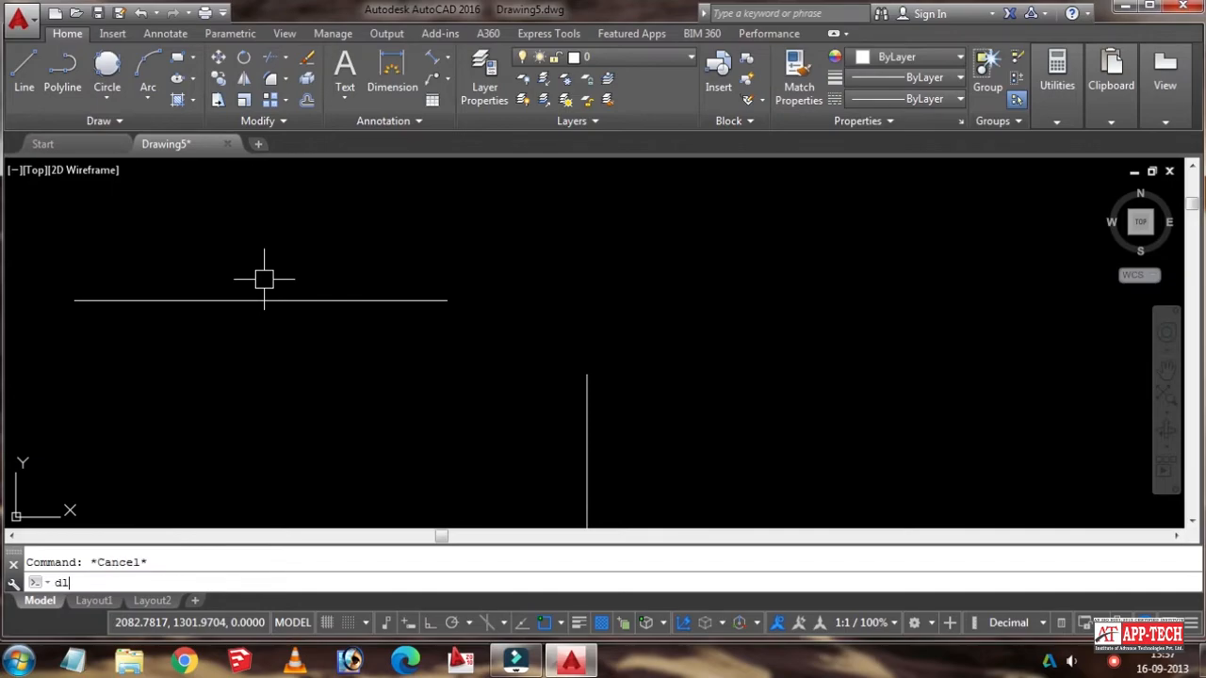
{"action": "key", "text": "Return"}
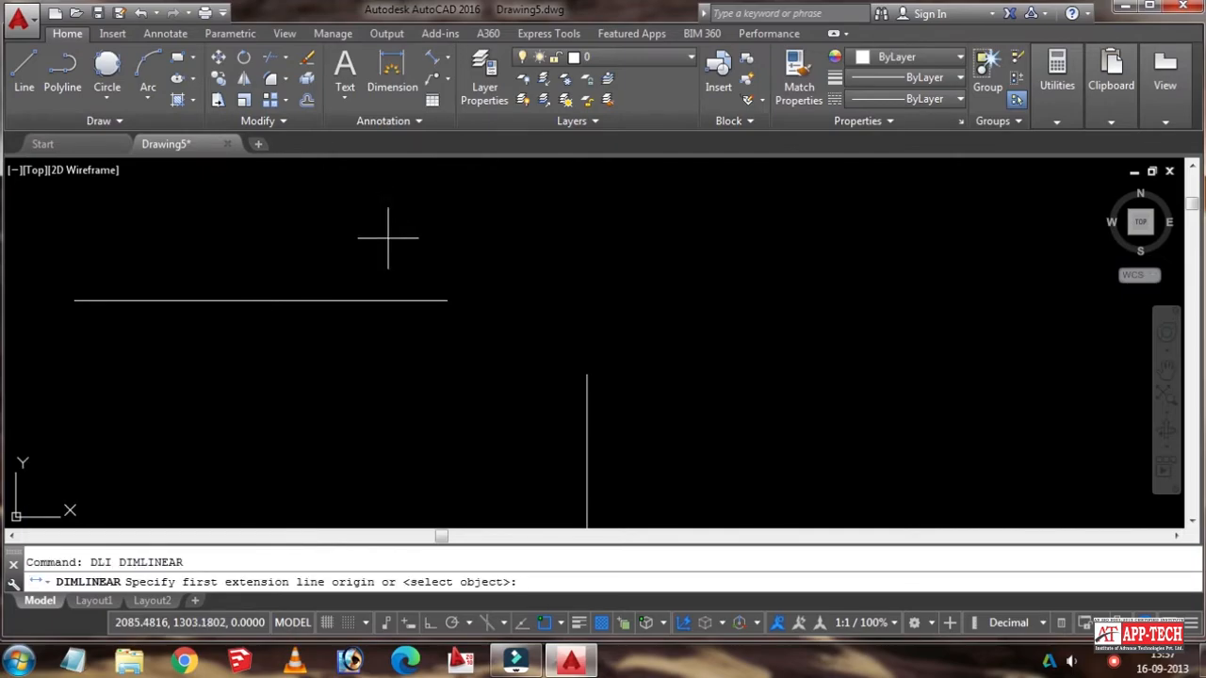
{"action": "left_click", "coordinate": [447, 301]}
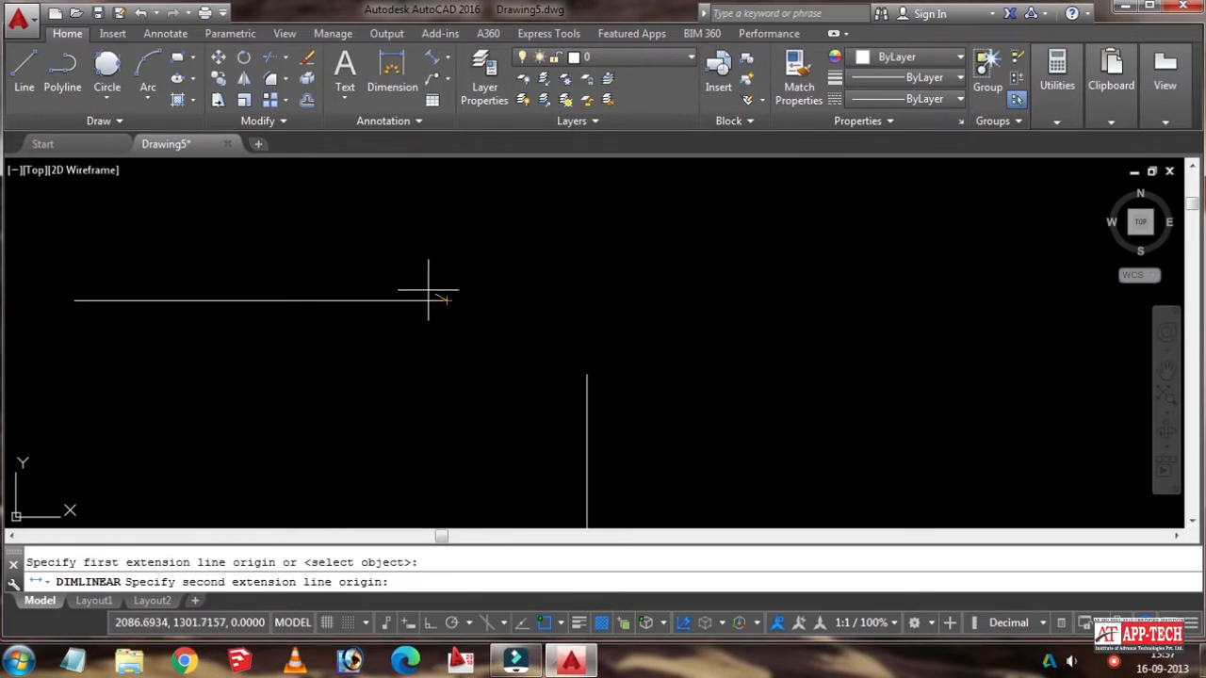
{"action": "left_click", "coordinate": [260, 300]}
{"action": "scroll", "coordinate": [319, 291], "scroll_direction": "down", "scroll_amount": 2}
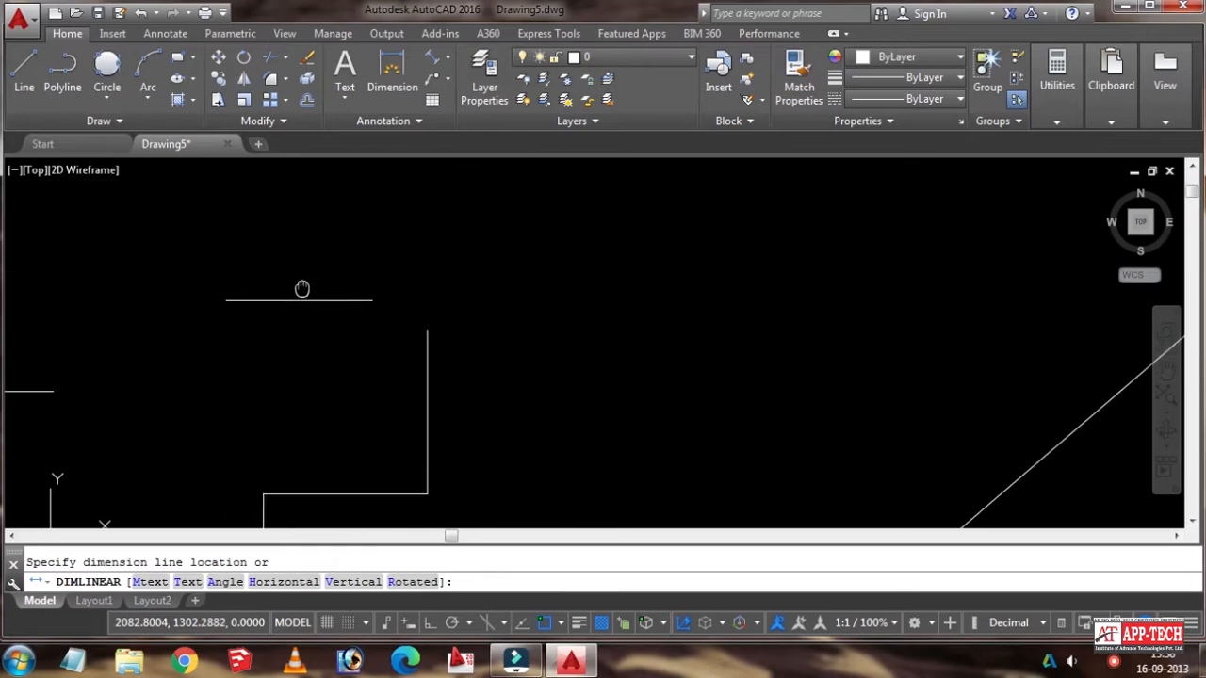
{"action": "scroll", "coordinate": [319, 291], "scroll_direction": "down", "scroll_amount": 2}
{"action": "scroll", "coordinate": [323, 262], "scroll_direction": "up", "scroll_amount": 2}
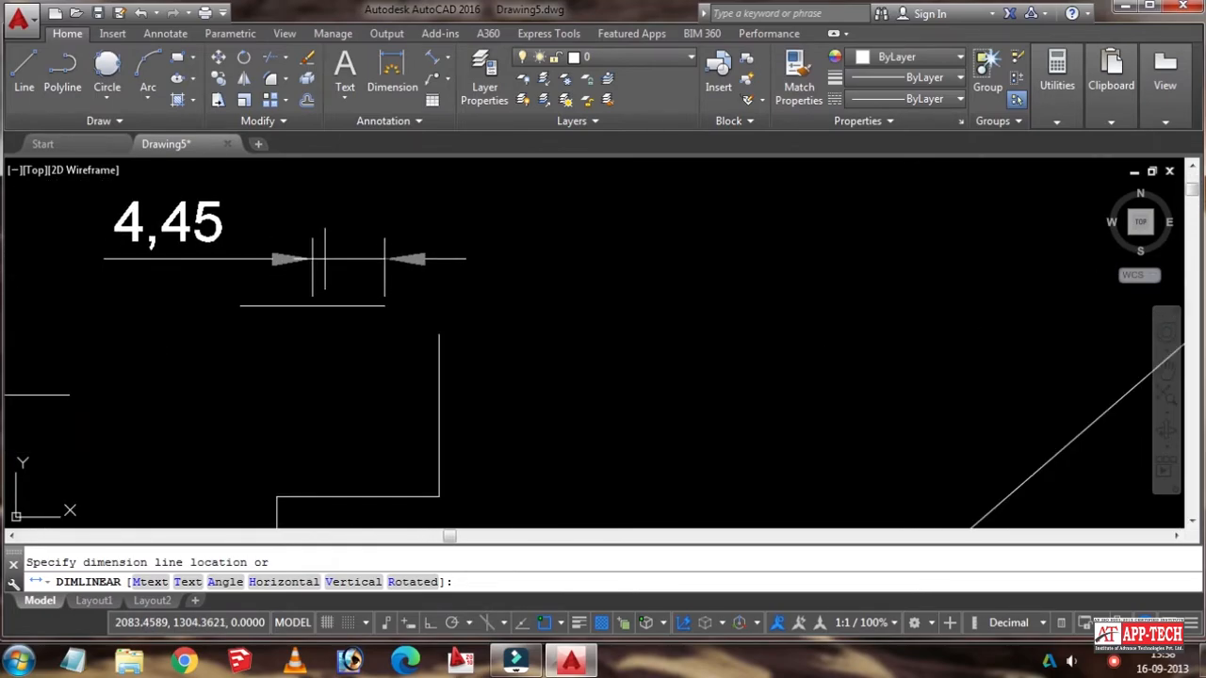
{"action": "left_click", "coordinate": [325, 259]}
{"action": "scroll", "coordinate": [320, 255], "scroll_direction": "down", "scroll_amount": 2}
{"action": "middle_click_drag", "start_coordinate": [290, 266], "coordinate": [334, 307]}
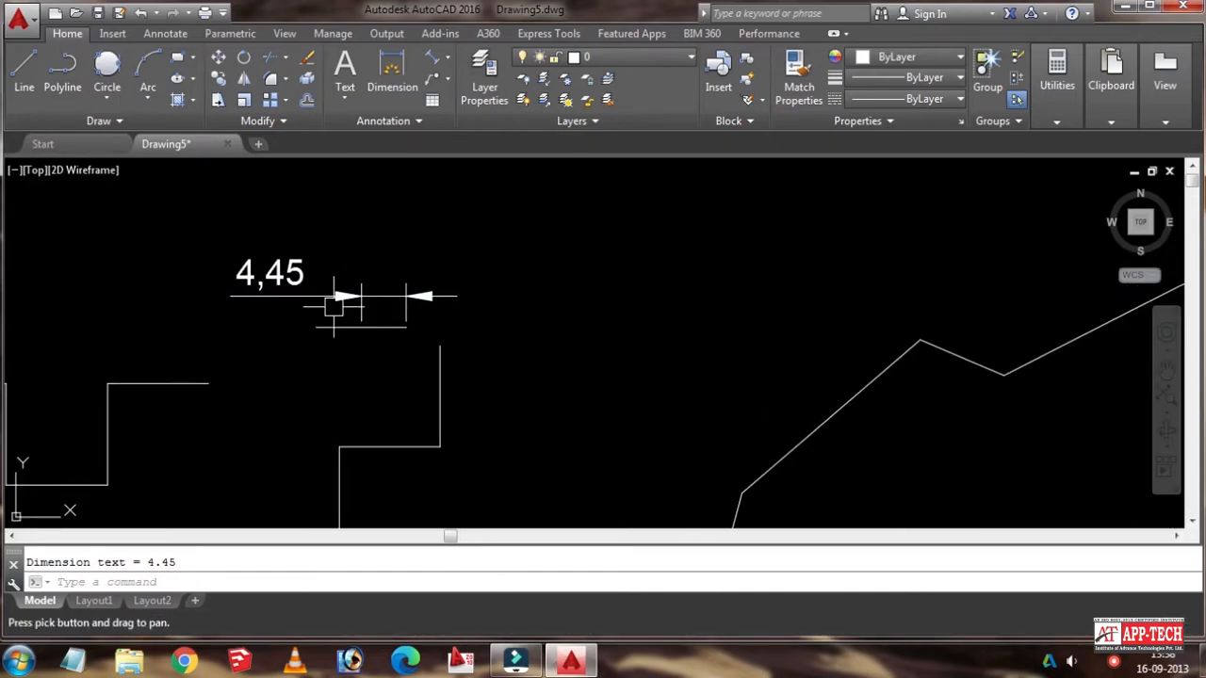
{"action": "scroll", "coordinate": [377, 314], "scroll_direction": "down", "scroll_amount": 2}
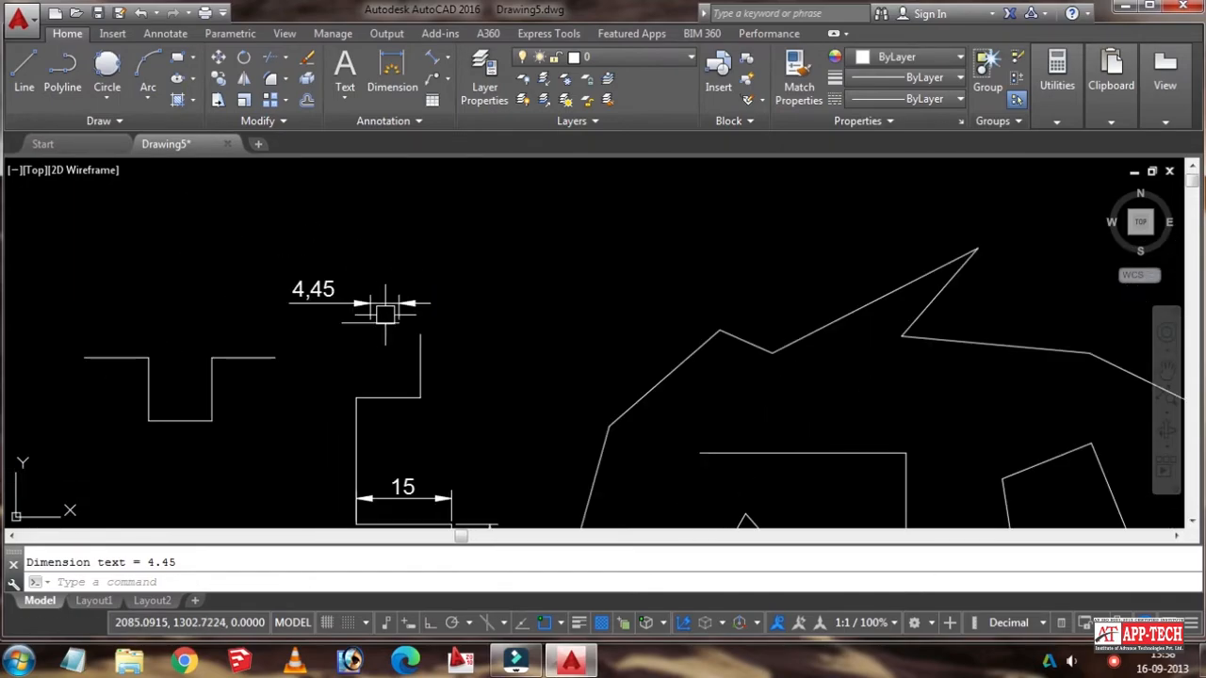
{"action": "key", "text": "Escape"}
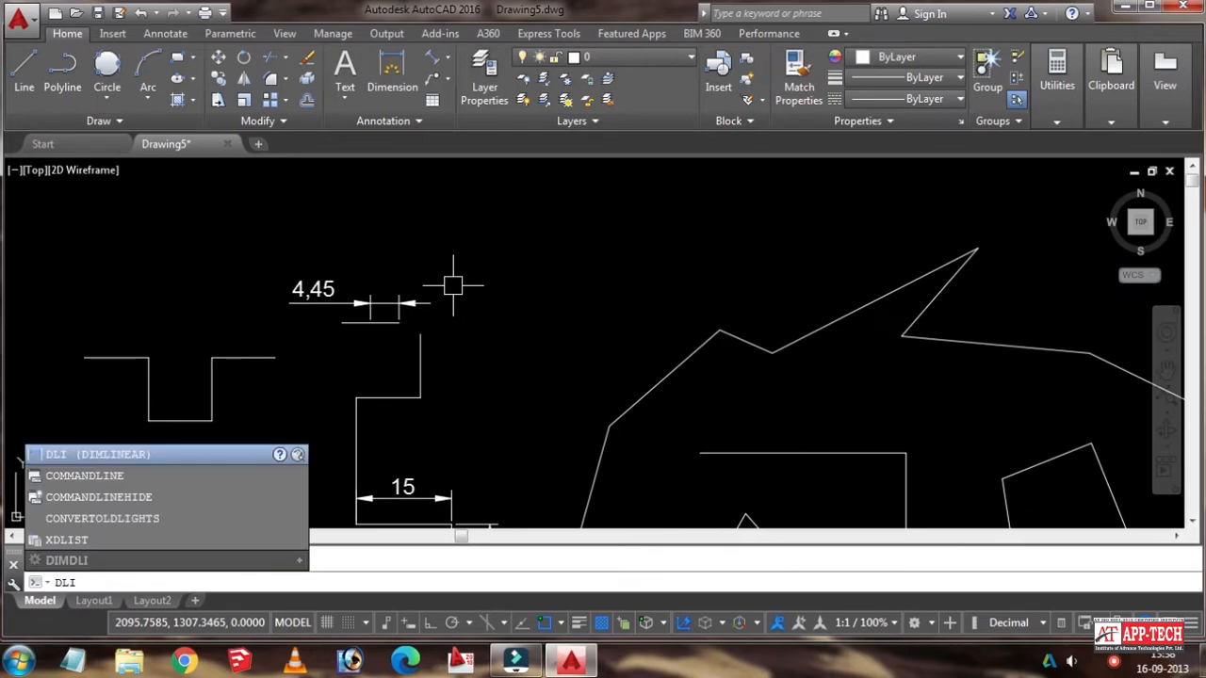
Step: Add a linear dimension (DLI) from the left corner to the midpoint of the stepped profile's 15 mm horizontal edge, placing it below the edge
{"action": "key", "text": "Return"}
{"action": "scroll", "coordinate": [377, 311], "scroll_direction": "down", "scroll_amount": 2}
{"action": "mouse_move", "coordinate": [382, 387]}
{"action": "middle_mouse_down"}
{"action": "mouse_move", "coordinate": [472, 277]}
{"action": "mouse_move", "coordinate": [466, 285]}
{"action": "middle_mouse_up"}
{"action": "scroll", "coordinate": [457, 304], "scroll_direction": "up", "scroll_amount": 4}
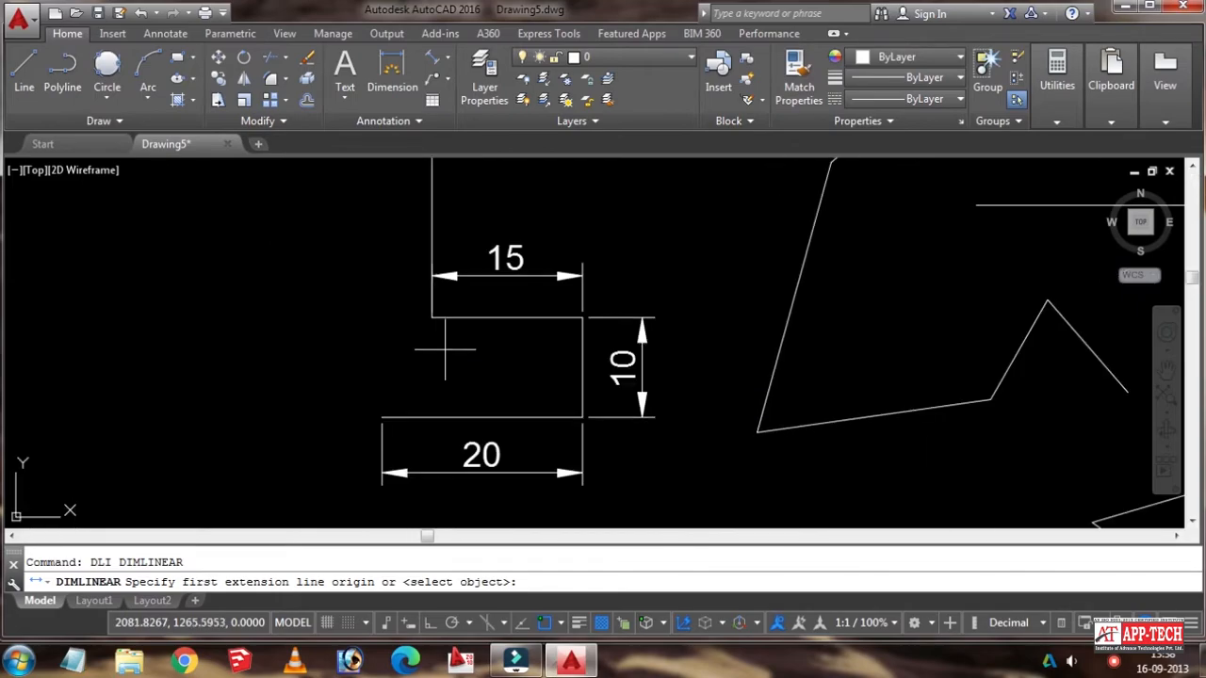
{"action": "left_click", "coordinate": [433, 318]}
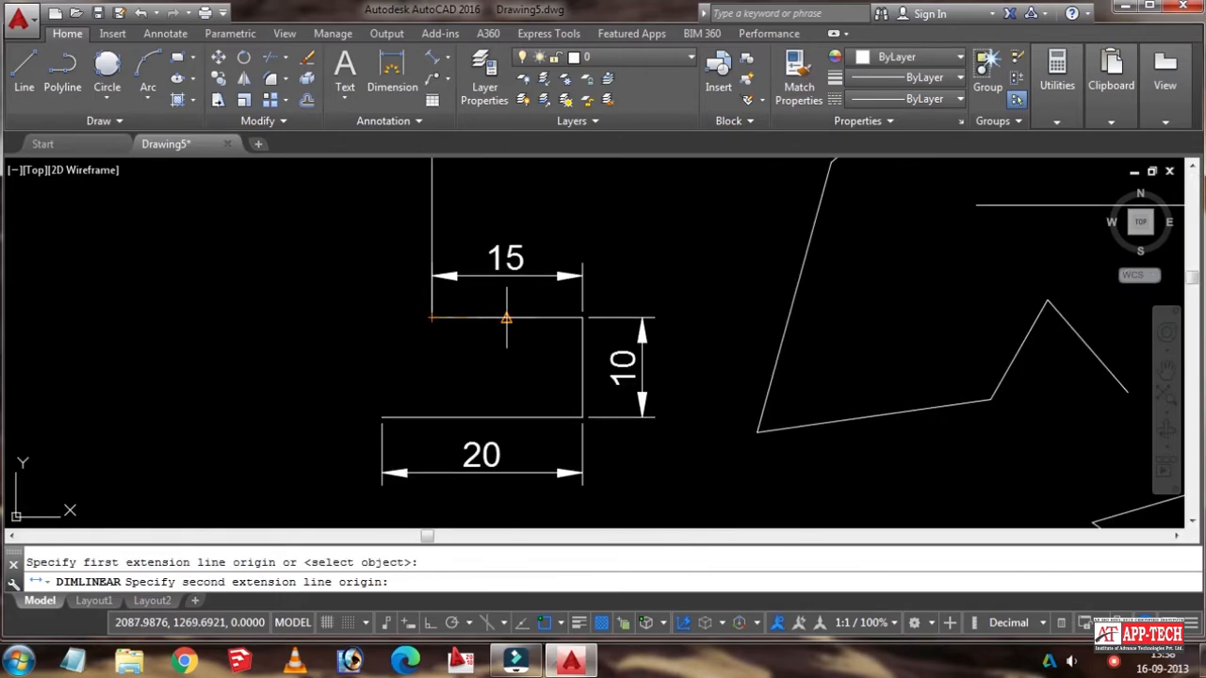
{"action": "left_click", "coordinate": [506, 318]}
{"action": "left_click", "coordinate": [504, 367]}
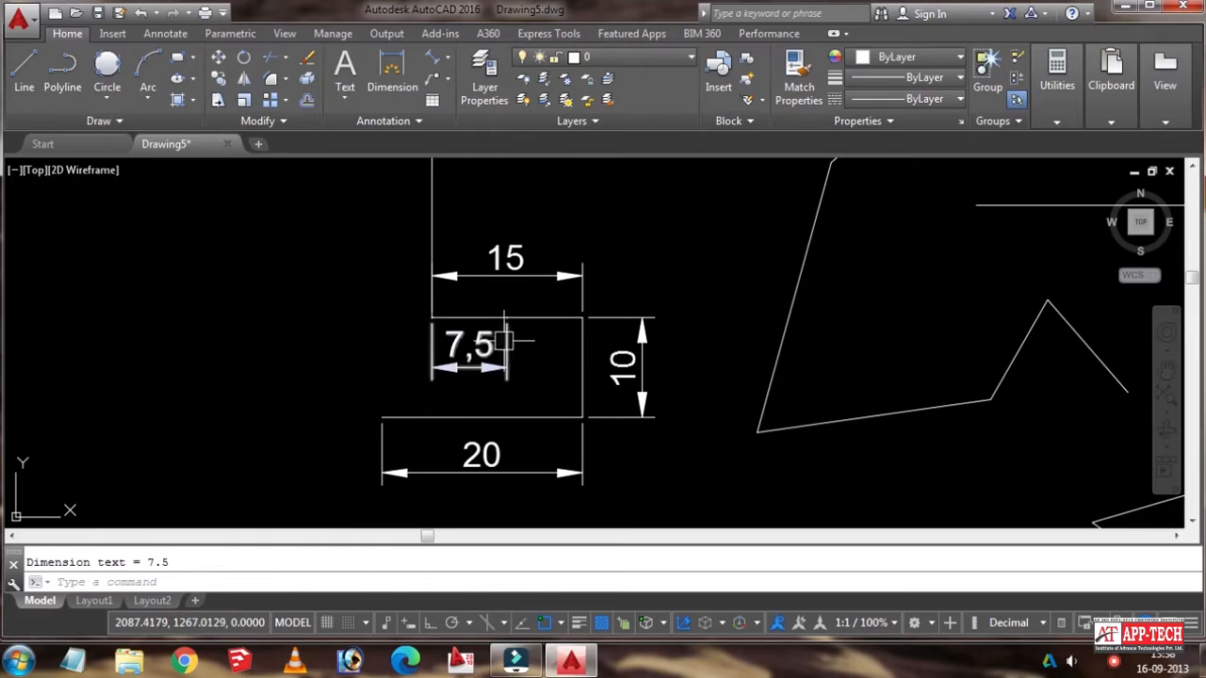
Step: Add a linear dimension from the left endpoint of the stepped profile's bottom line to an arbitrary point partway along it
{"action": "scroll", "coordinate": [509, 346], "scroll_direction": "down", "scroll_amount": 3}
{"action": "scroll", "coordinate": [474, 360], "scroll_direction": "up", "scroll_amount": 3}
{"action": "key", "text": "Return"}
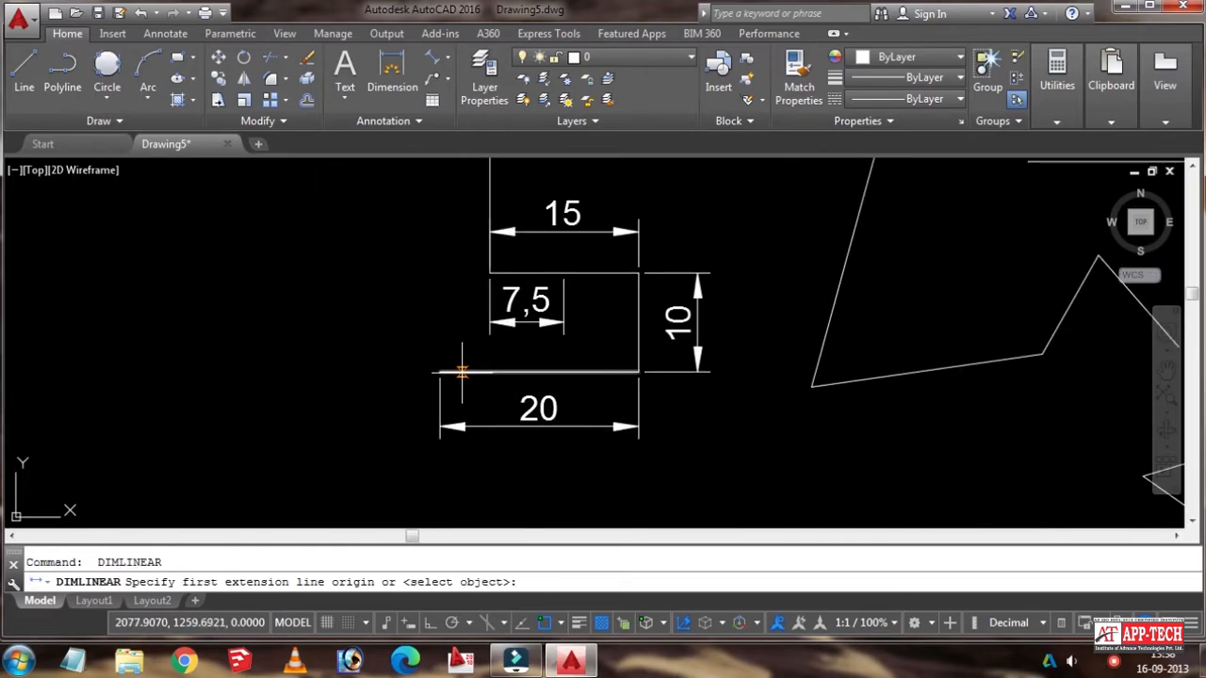
{"action": "left_click", "coordinate": [440, 371]}
{"action": "left_click", "coordinate": [592, 371]}
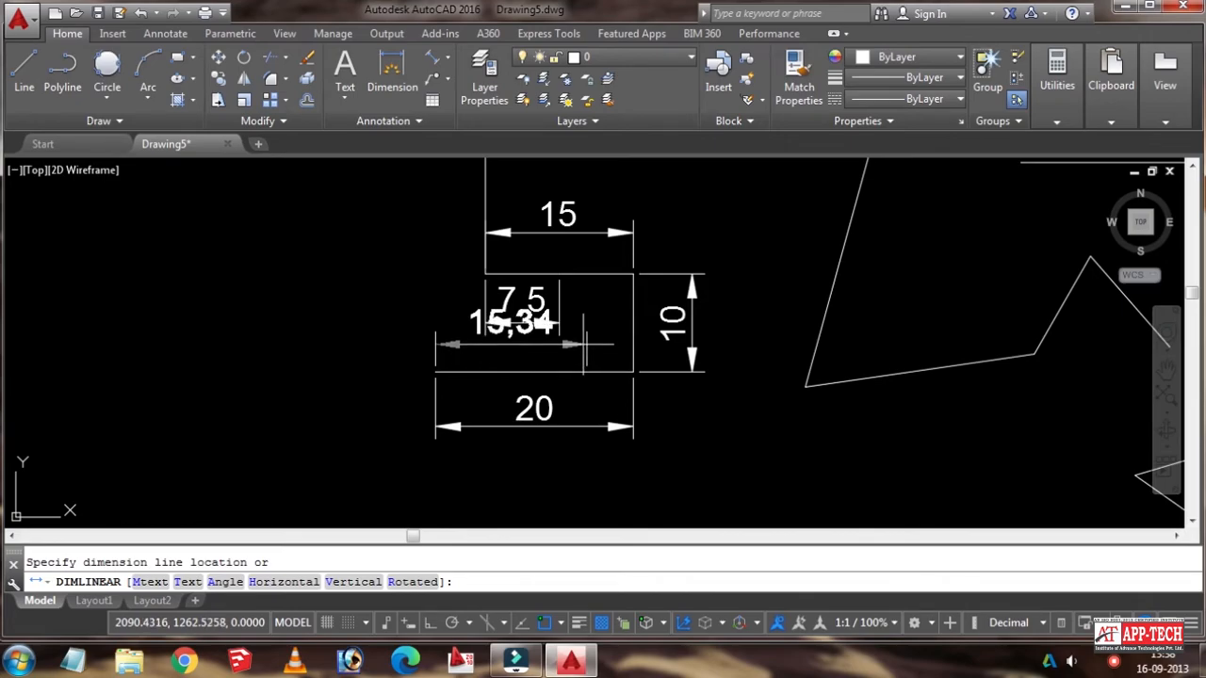
{"action": "scroll", "coordinate": [586, 363], "scroll_direction": "up", "scroll_amount": 2}
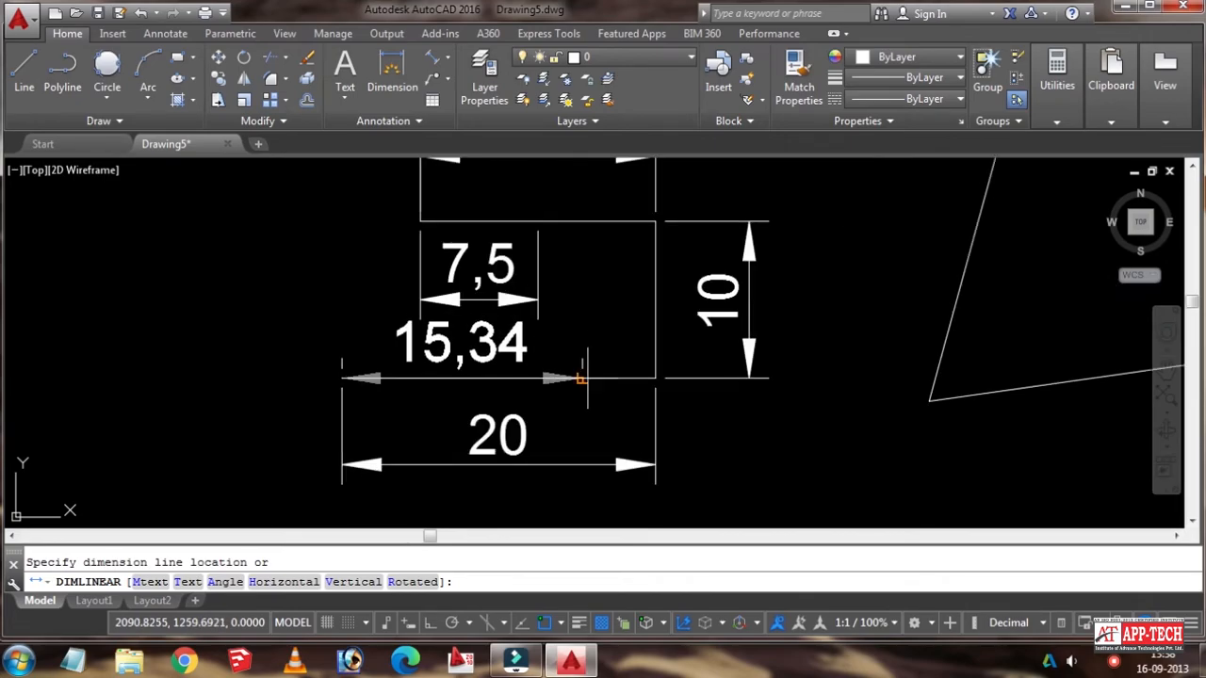
{"action": "left_click", "coordinate": [582, 377]}
{"action": "key", "text": "Escape"}
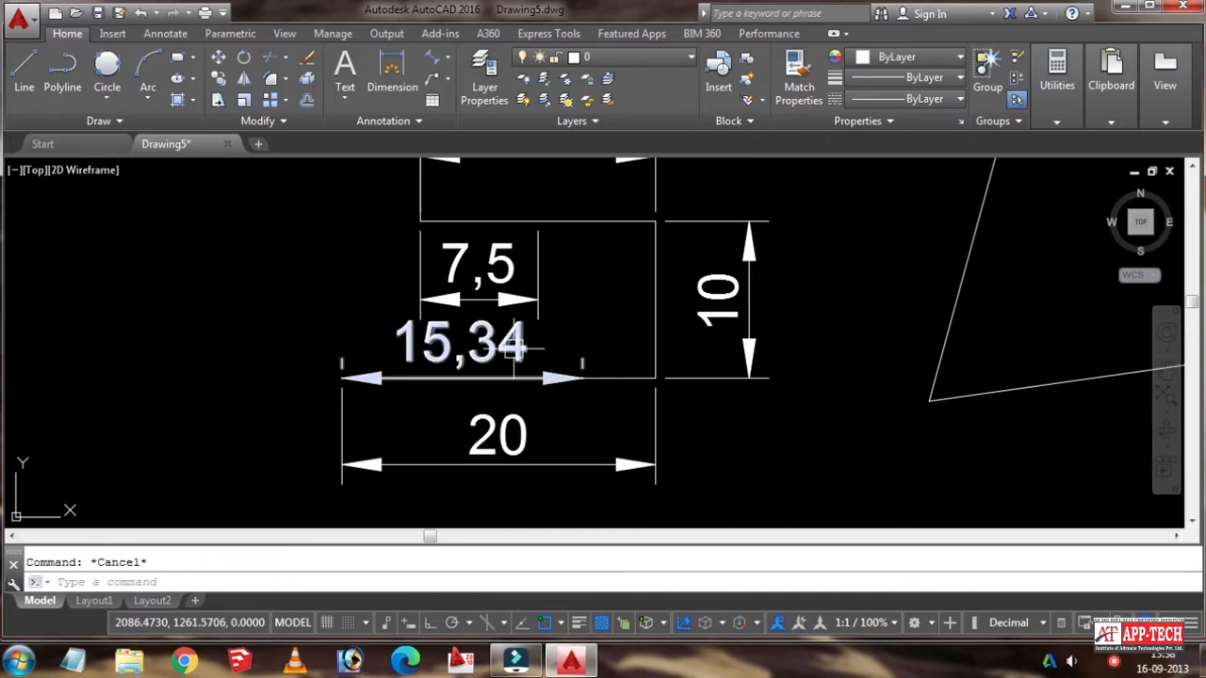
Step: Delete the partial-length linear dimension on the stepped profile's bottom line
{"action": "scroll", "coordinate": [514, 349], "scroll_direction": "up", "scroll_amount": 4}
{"action": "left_click", "coordinate": [538, 346]}
{"action": "left_click", "coordinate": [423, 349]}
{"action": "key", "text": "Escape"}
{"action": "left_click", "coordinate": [558, 291]}
{"action": "left_click", "coordinate": [471, 329]}
{"action": "key", "text": "Delete"}
{"action": "scroll", "coordinate": [474, 323], "scroll_direction": "down", "scroll_amount": 6}
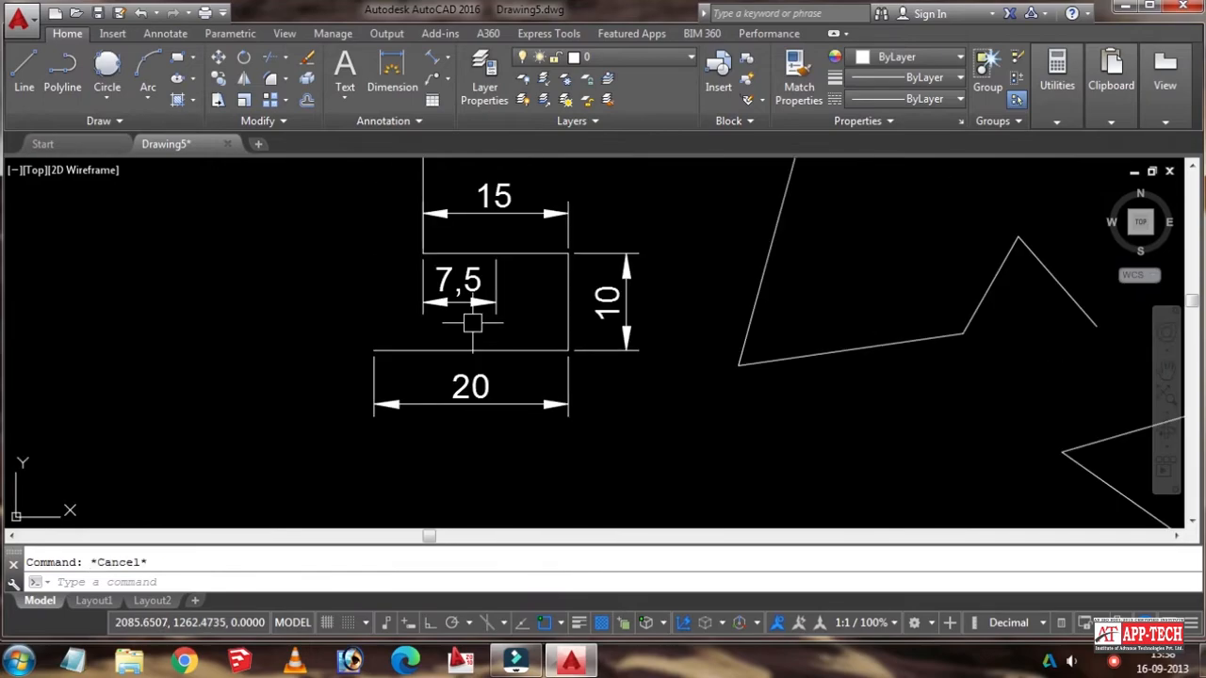
Step: Add a linear dimension (DLI) from the bottom-left corner to the midpoint of the left L shape's bottom edge, placing it inside the shape
{"action": "type", "text": "Dli"}
{"action": "key", "text": "Return"}
{"action": "scroll", "coordinate": [339, 343], "scroll_direction": "down", "scroll_amount": 6}
{"action": "scroll", "coordinate": [347, 358], "scroll_direction": "up", "scroll_amount": 5}
{"action": "scroll", "coordinate": [372, 313], "scroll_direction": "up", "scroll_amount": 1}
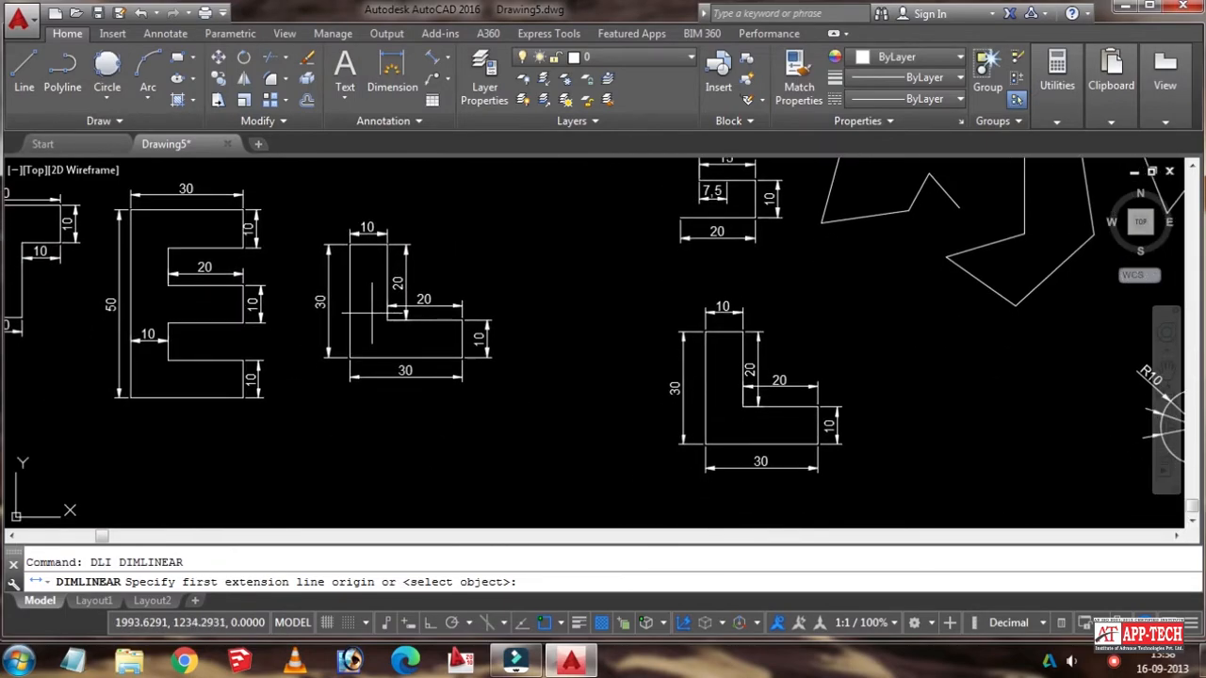
{"action": "scroll", "coordinate": [375, 356], "scroll_direction": "up", "scroll_amount": 6}
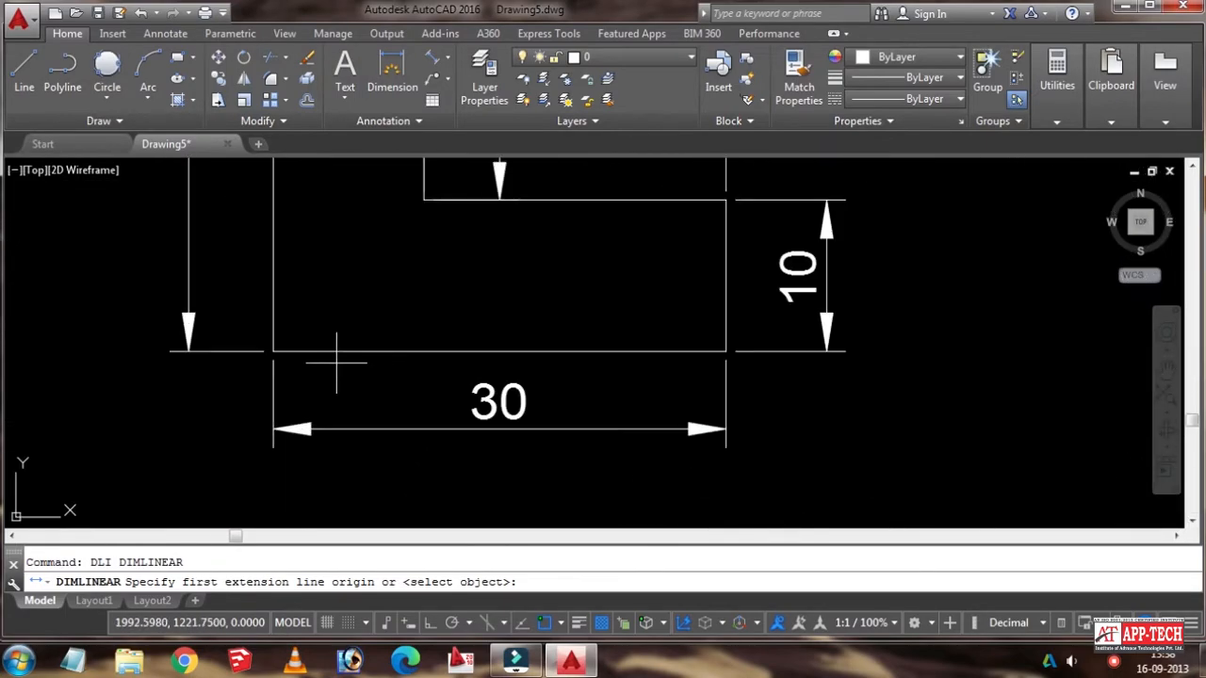
{"action": "left_click", "coordinate": [272, 352]}
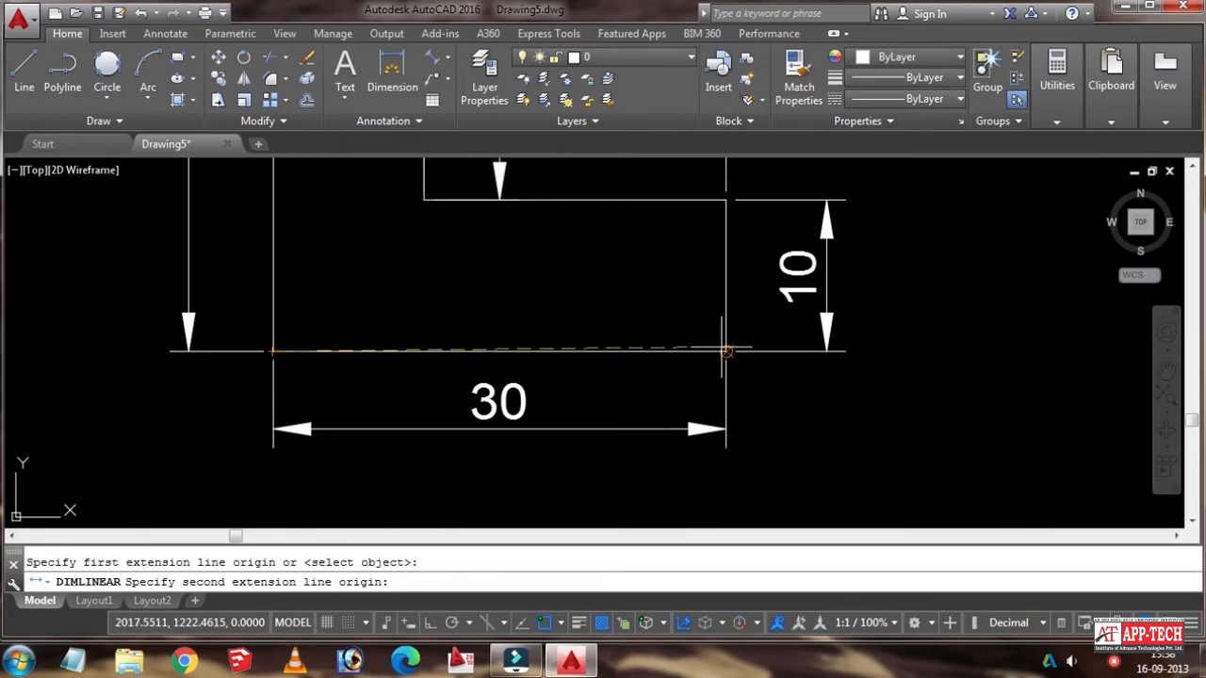
{"action": "left_click", "coordinate": [499, 351]}
{"action": "left_click", "coordinate": [499, 304]}
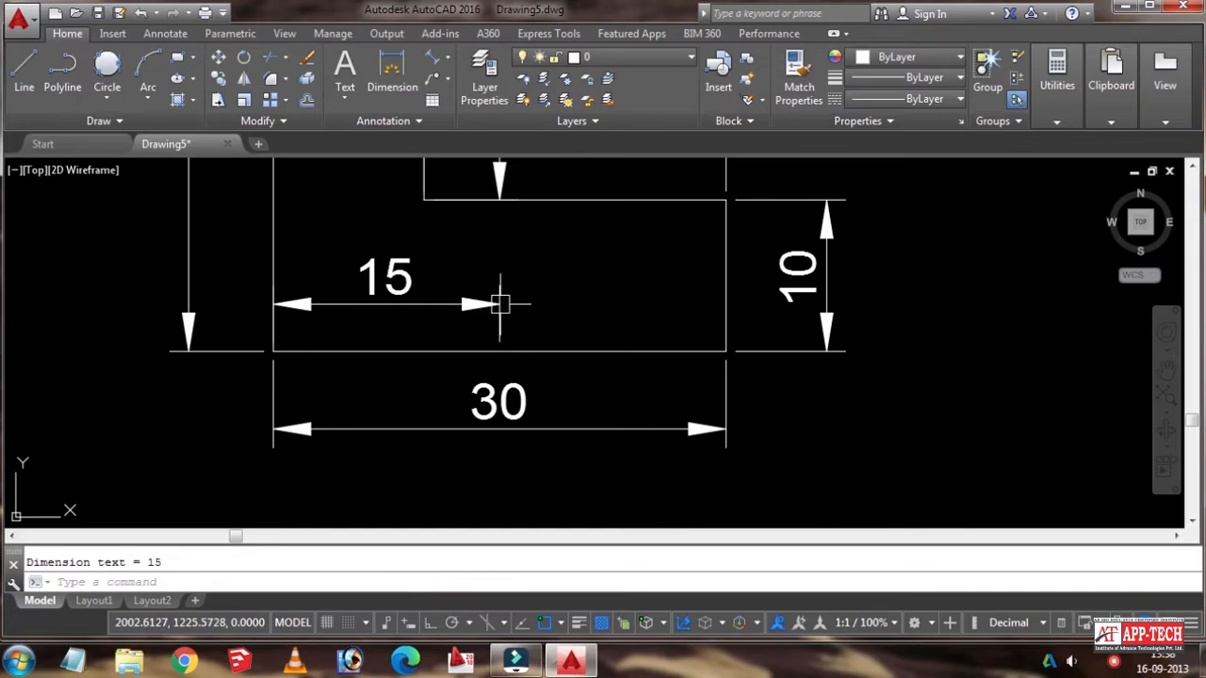
{"action": "scroll", "coordinate": [453, 285], "scroll_direction": "down", "scroll_amount": 2}
{"action": "scroll", "coordinate": [442, 295], "scroll_direction": "up", "scroll_amount": 4}
{"action": "scroll", "coordinate": [443, 295], "scroll_direction": "down", "scroll_amount": 4}
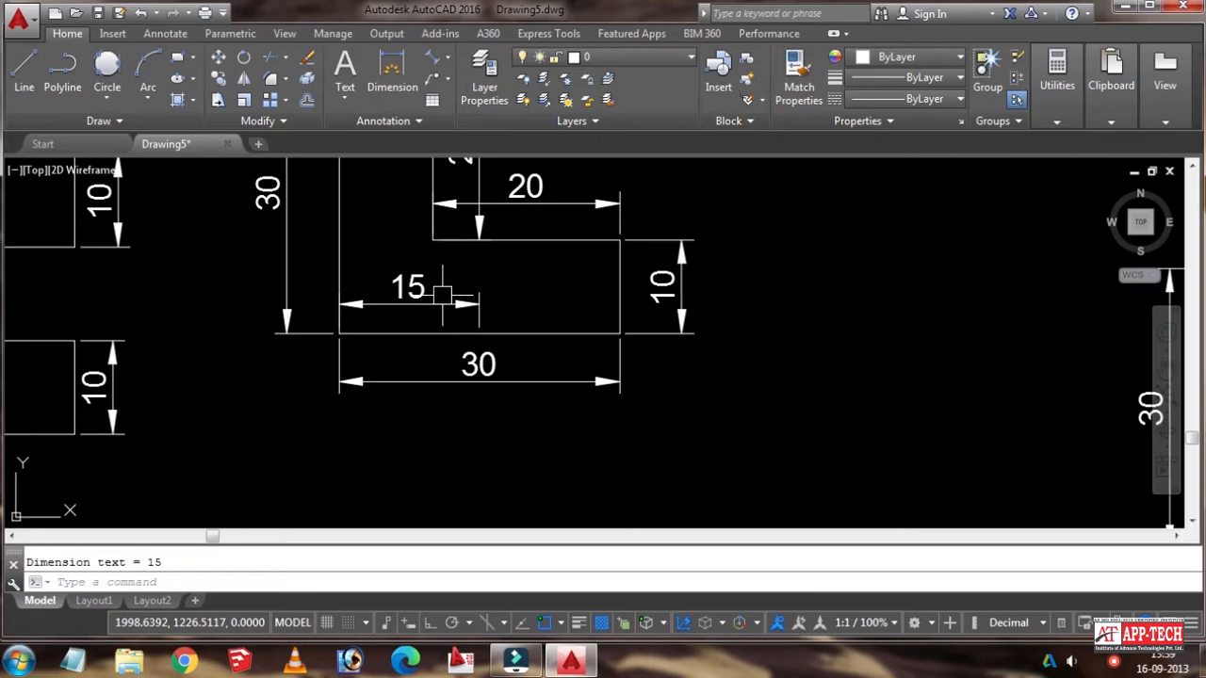
{"action": "middle_click_drag", "start_coordinate": [269, 393], "coordinate": [287, 487]}
{"action": "key", "text": "F10"}
{"action": "key", "text": "alt"}
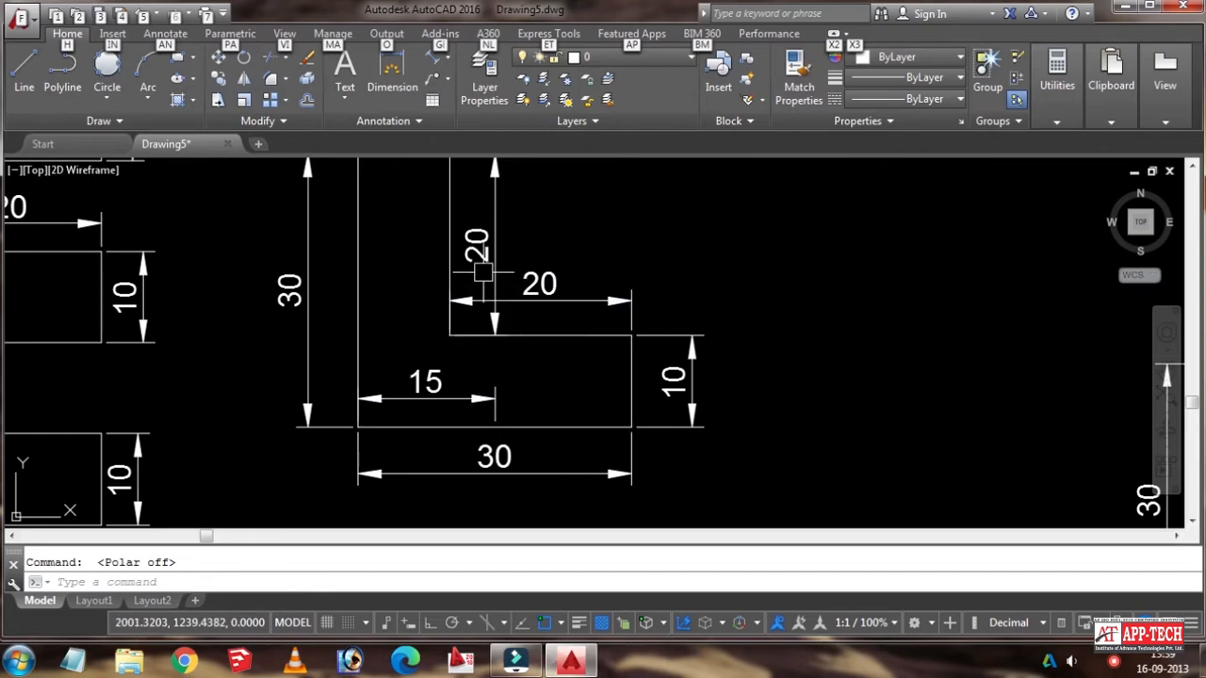
{"action": "middle_click_drag", "start_coordinate": [478, 261], "coordinate": [471, 302]}
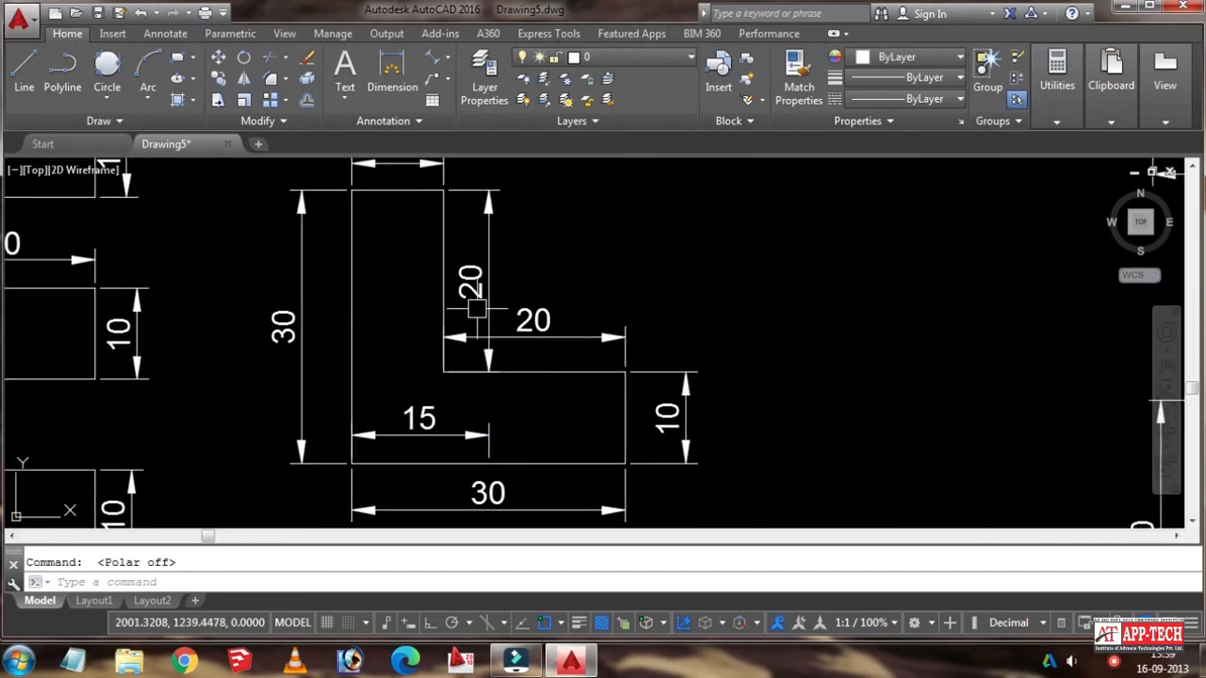
Step: Add a linear dimension between the two bottom corners of the U-shaped channel profile, placing it below the bottom edge
{"action": "left_click", "coordinate": [448, 58]}
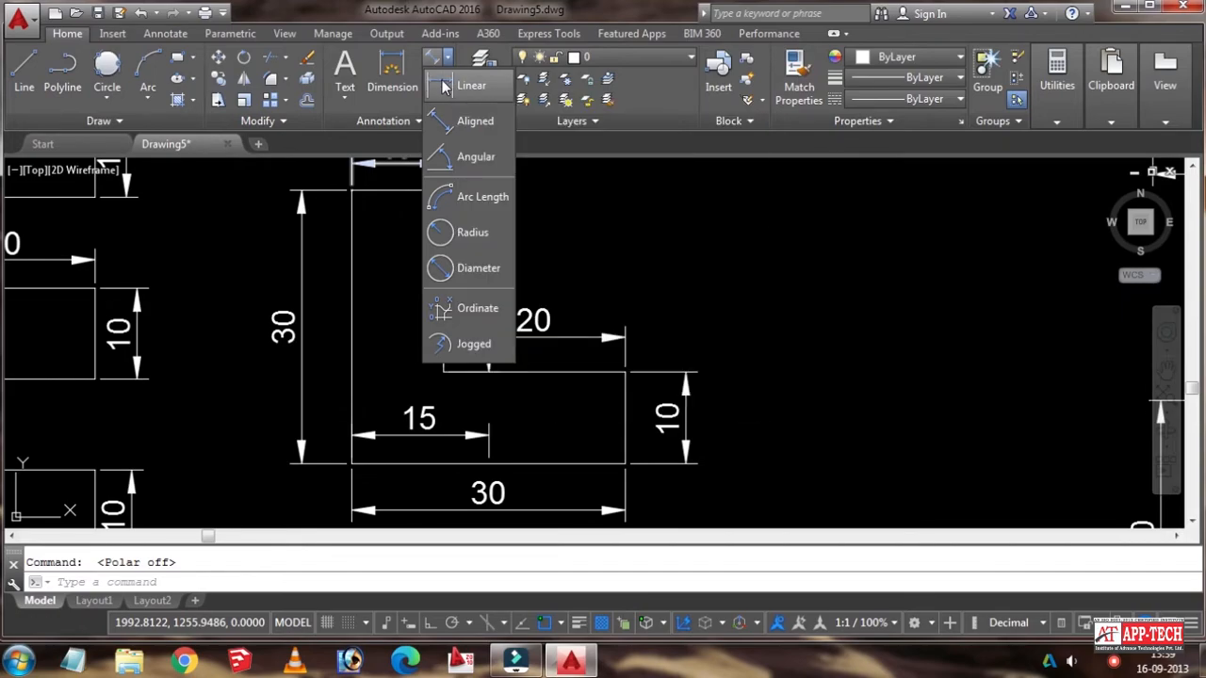
{"action": "left_click", "coordinate": [448, 87]}
{"action": "scroll", "coordinate": [379, 254], "scroll_direction": "down", "scroll_amount": 3}
{"action": "mouse_move", "coordinate": [379, 261]}
{"action": "middle_mouse_down"}
{"action": "mouse_move", "coordinate": [495, 282]}
{"action": "mouse_move", "coordinate": [423, 287]}
{"action": "mouse_move", "coordinate": [348, 242]}
{"action": "mouse_move", "coordinate": [280, 302]}
{"action": "middle_mouse_up"}
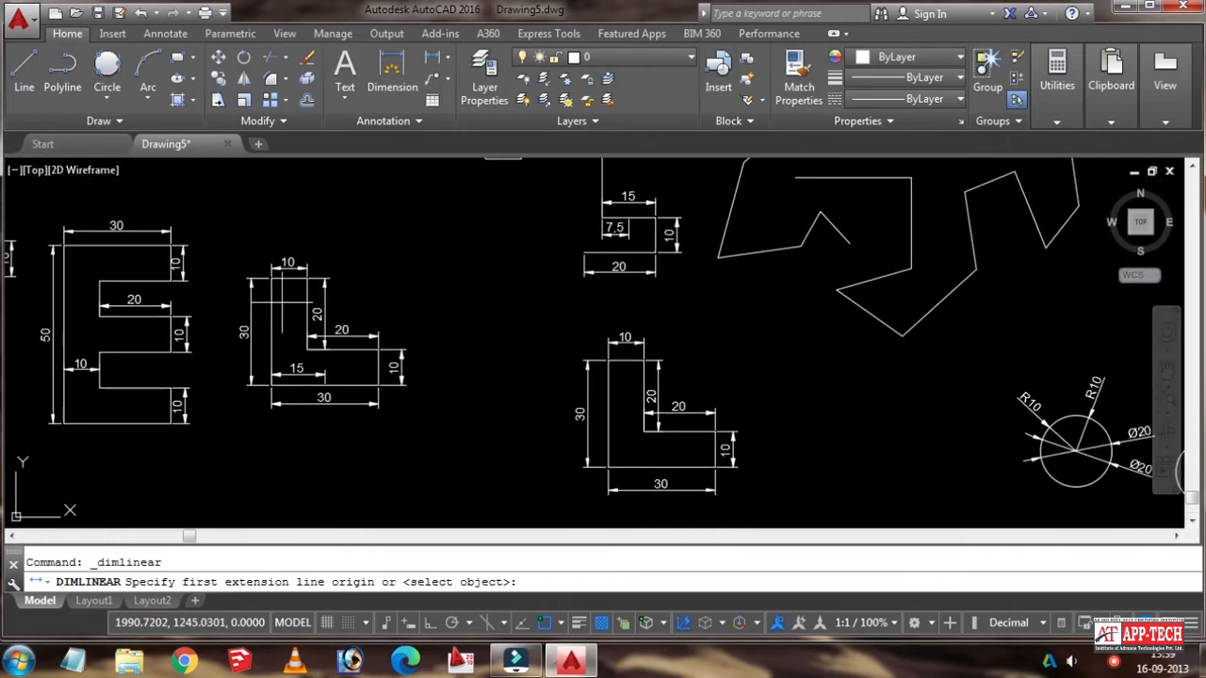
{"action": "scroll", "coordinate": [552, 211], "scroll_direction": "up", "scroll_amount": 2}
{"action": "mouse_move", "coordinate": [553, 211]}
{"action": "middle_mouse_down"}
{"action": "mouse_move", "coordinate": [501, 290]}
{"action": "mouse_move", "coordinate": [549, 403]}
{"action": "middle_mouse_up"}
{"action": "left_click", "coordinate": [448, 320]}
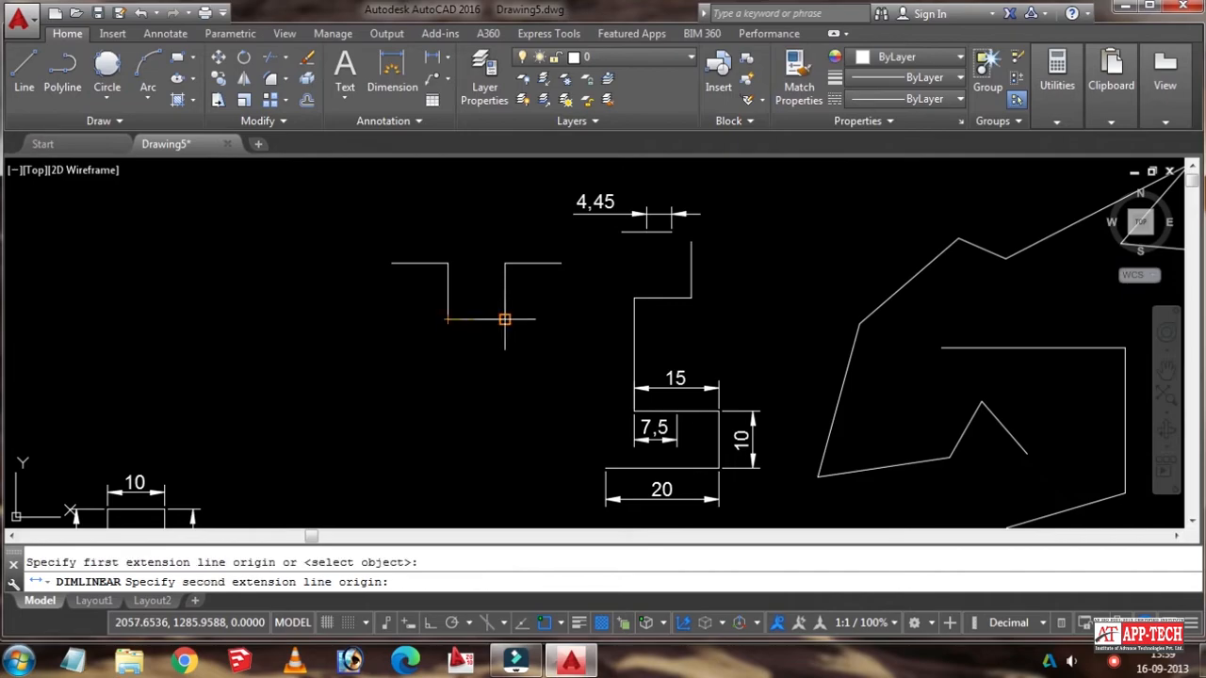
{"action": "left_click", "coordinate": [505, 319]}
{"action": "left_click", "coordinate": [506, 343]}
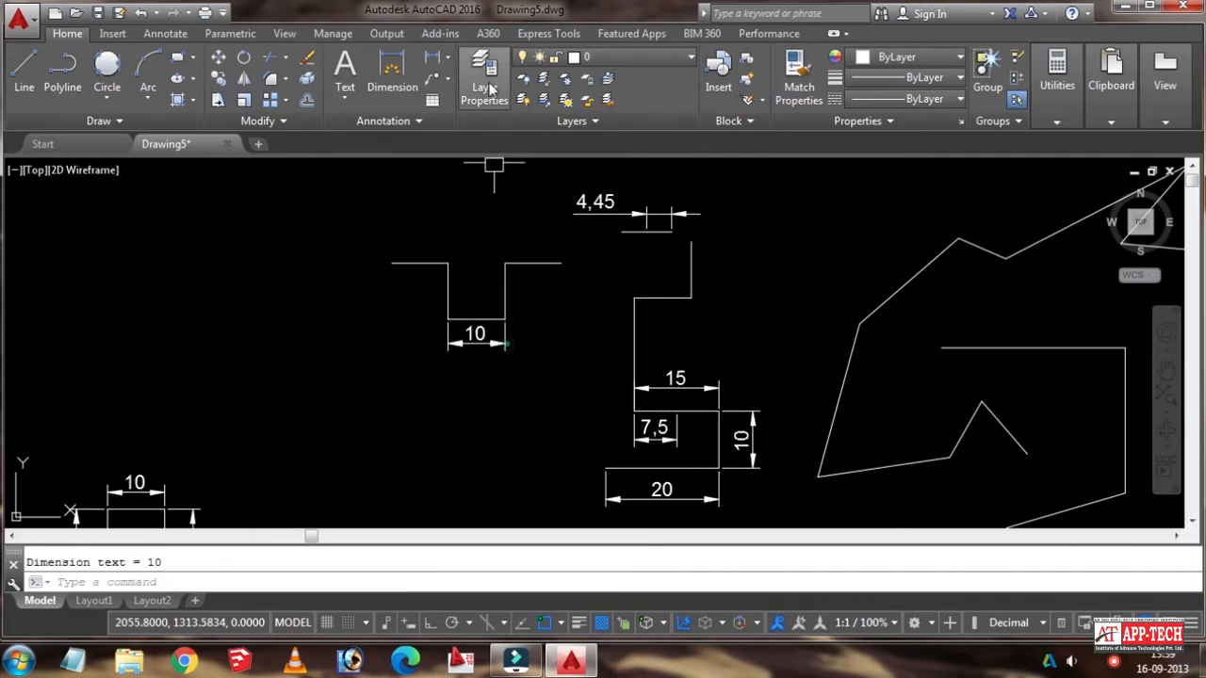
Step: Add linear dimensions to the channel profile's right and left upper horizontal segments, placing each above its line
{"action": "left_click", "coordinate": [435, 61]}
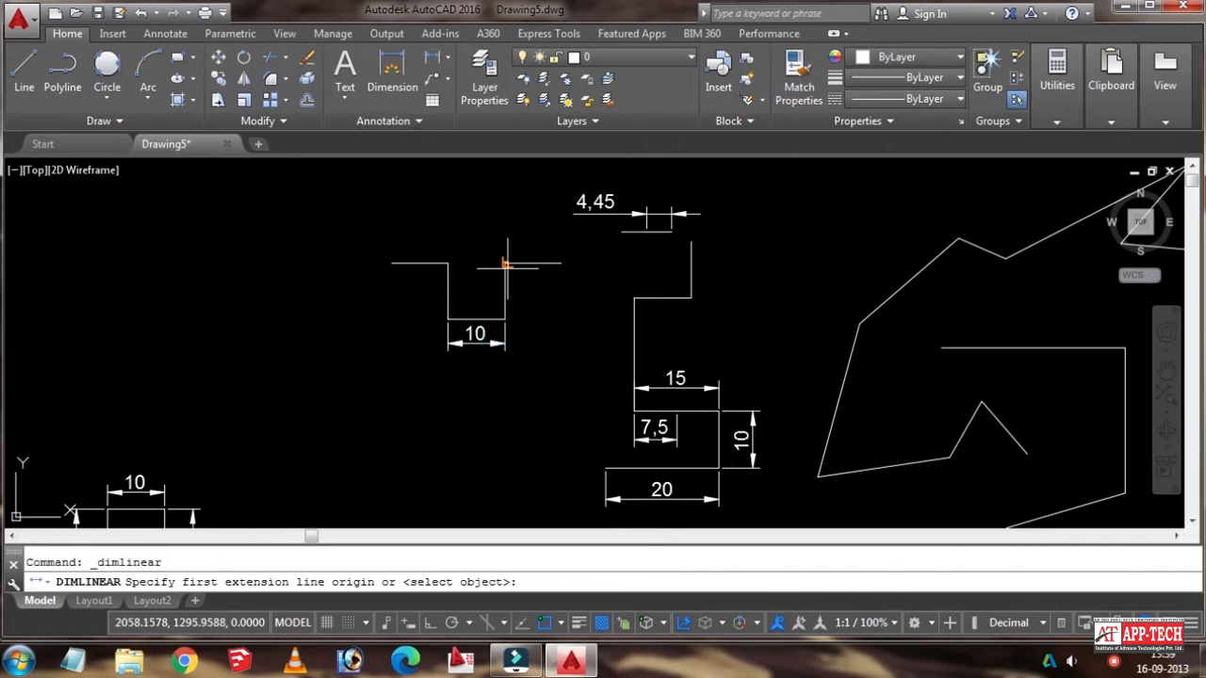
{"action": "left_click", "coordinate": [505, 264]}
{"action": "left_click", "coordinate": [560, 244]}
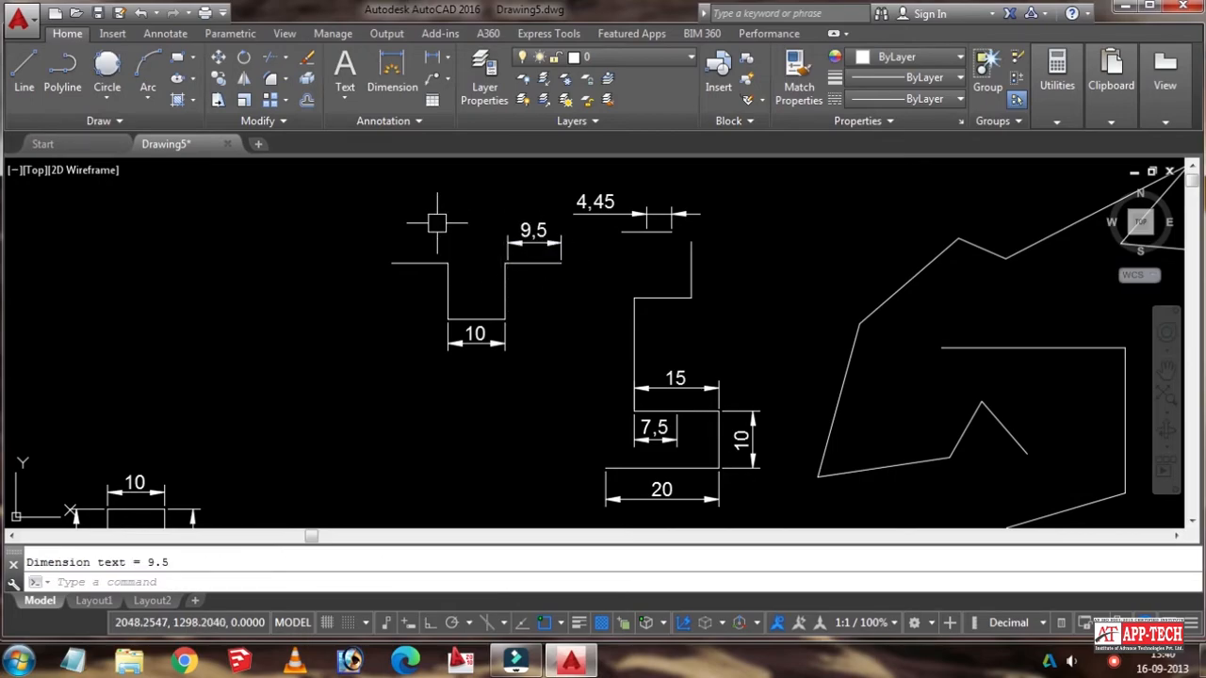
{"action": "left_click", "coordinate": [435, 61]}
{"action": "left_click", "coordinate": [447, 264]}
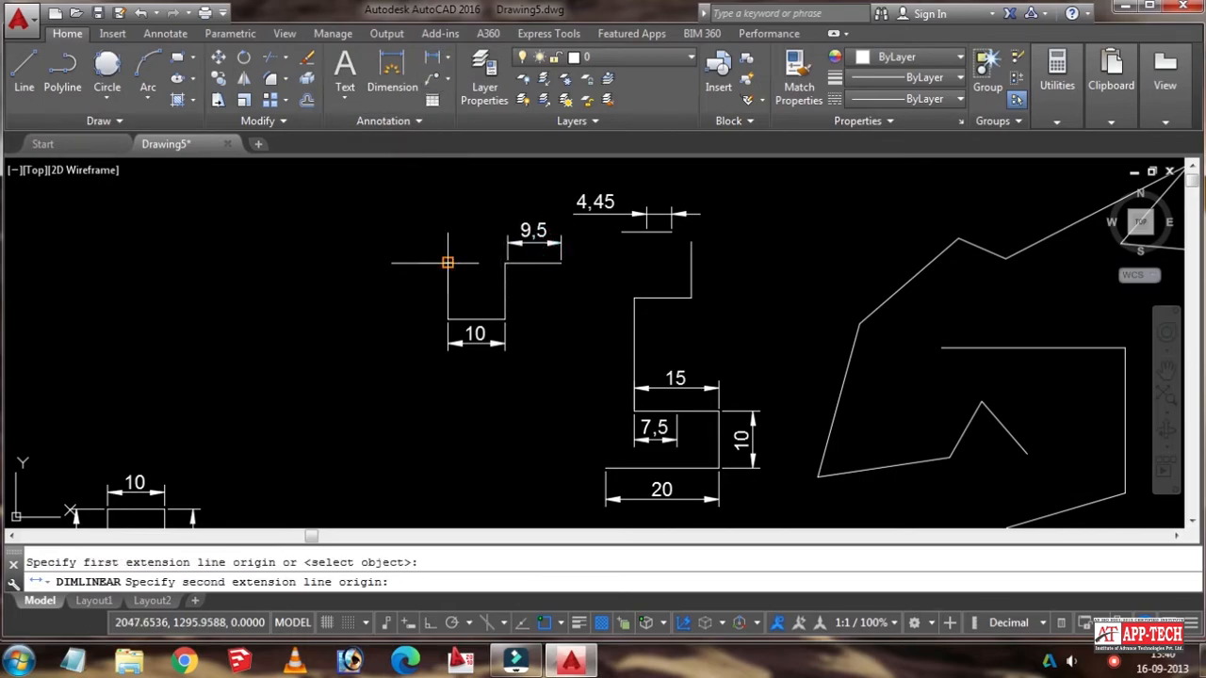
{"action": "left_click", "coordinate": [392, 263]}
{"action": "left_click", "coordinate": [392, 242]}
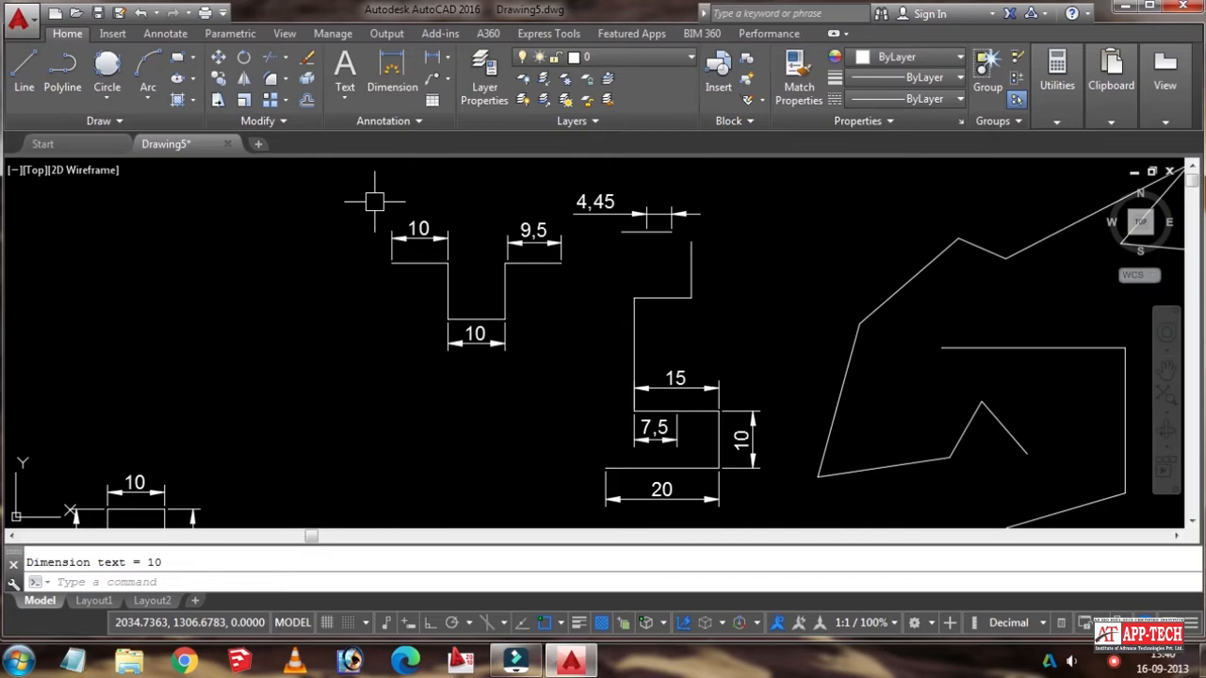
Step: Add a linear dimension (DLI) to the long sloping line atop the irregular shape using the select object option, placing it horizontally above
{"action": "key", "text": "F10"}
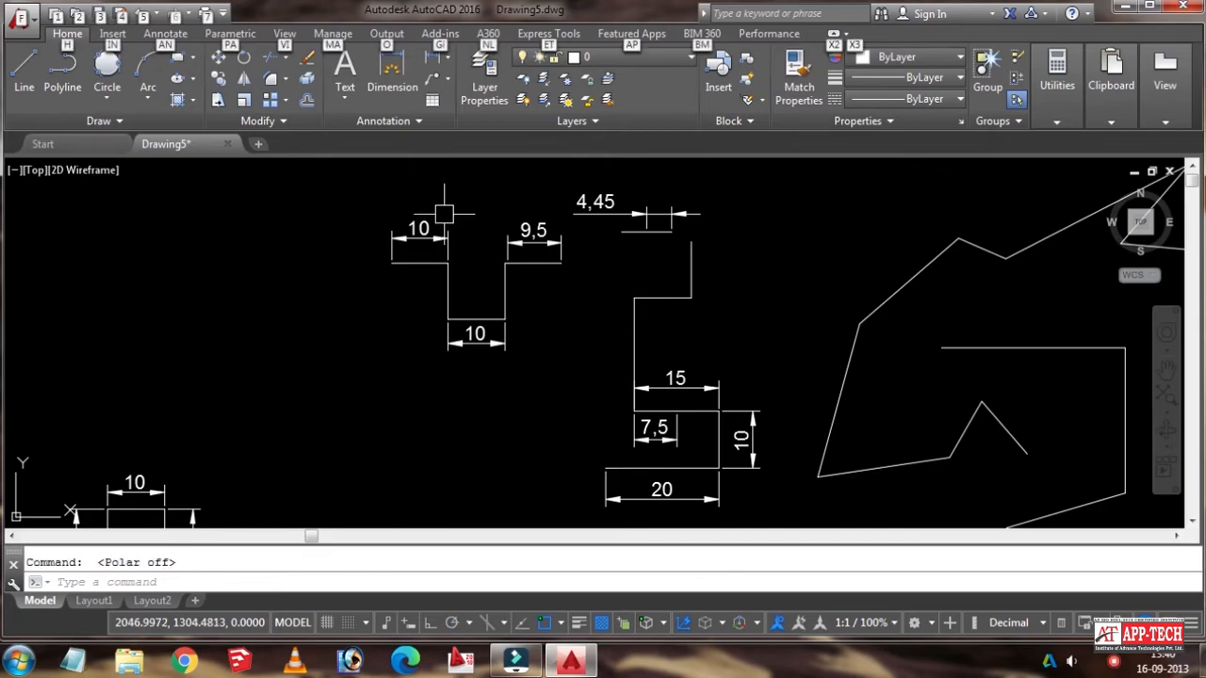
{"action": "middle_click_drag", "start_coordinate": [438, 235], "coordinate": [381, 303]}
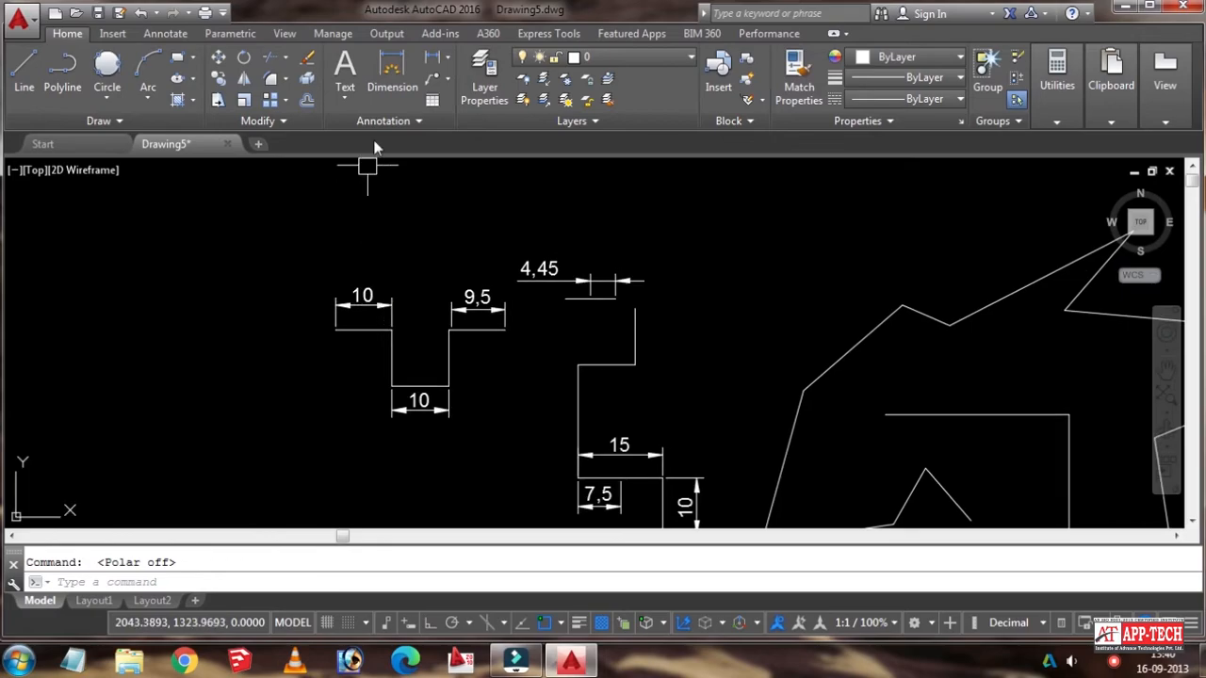
{"action": "scroll", "coordinate": [404, 270], "scroll_direction": "down", "scroll_amount": 3}
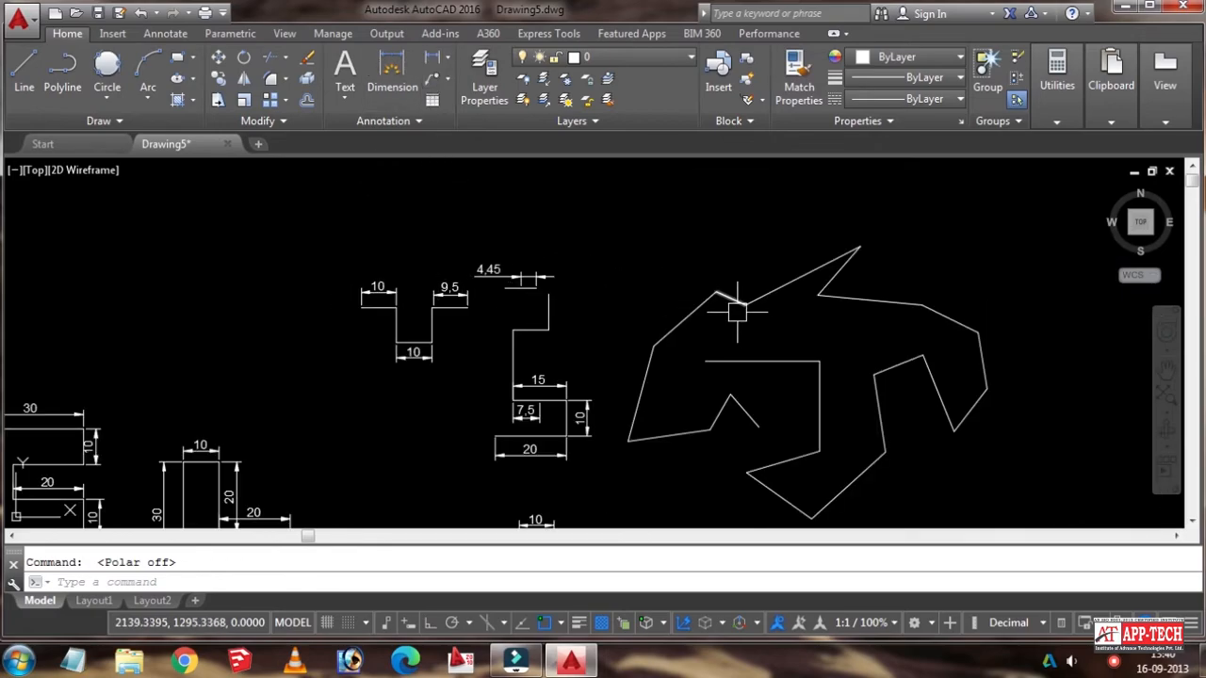
{"action": "middle_click_drag", "start_coordinate": [729, 308], "coordinate": [580, 267]}
{"action": "scroll", "coordinate": [578, 260], "scroll_direction": "up", "scroll_amount": 6}
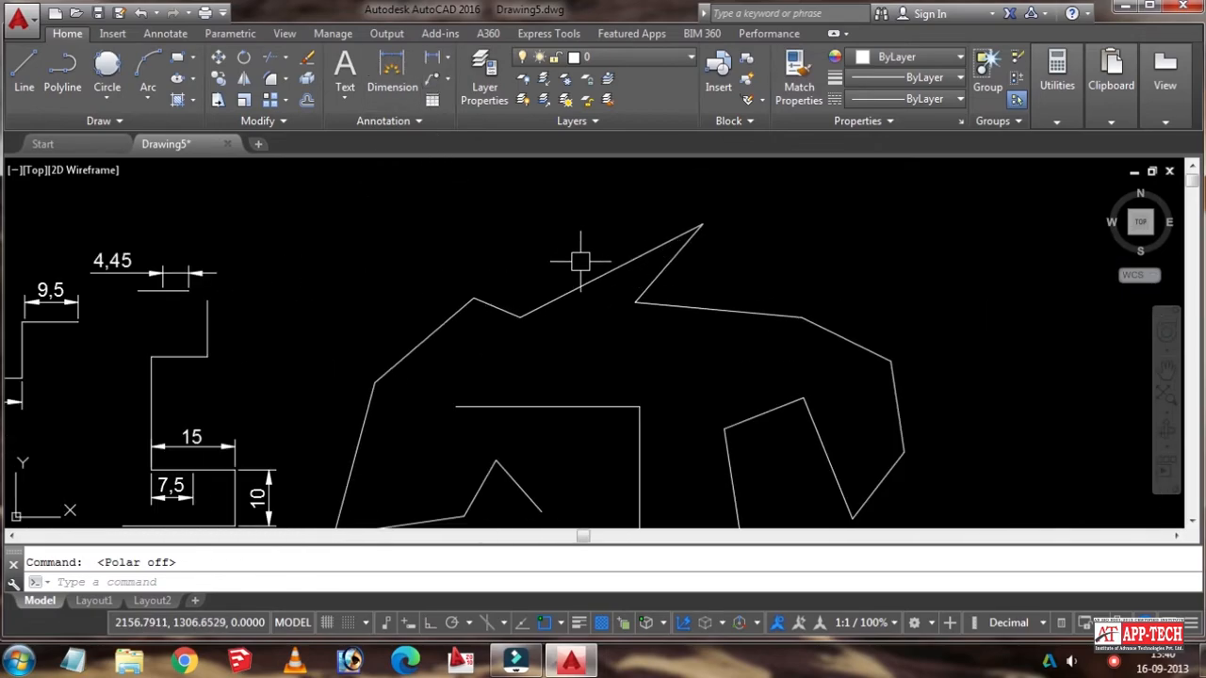
{"action": "scroll", "coordinate": [613, 261], "scroll_direction": "down", "scroll_amount": 3}
{"action": "scroll", "coordinate": [575, 273], "scroll_direction": "up", "scroll_amount": 1}
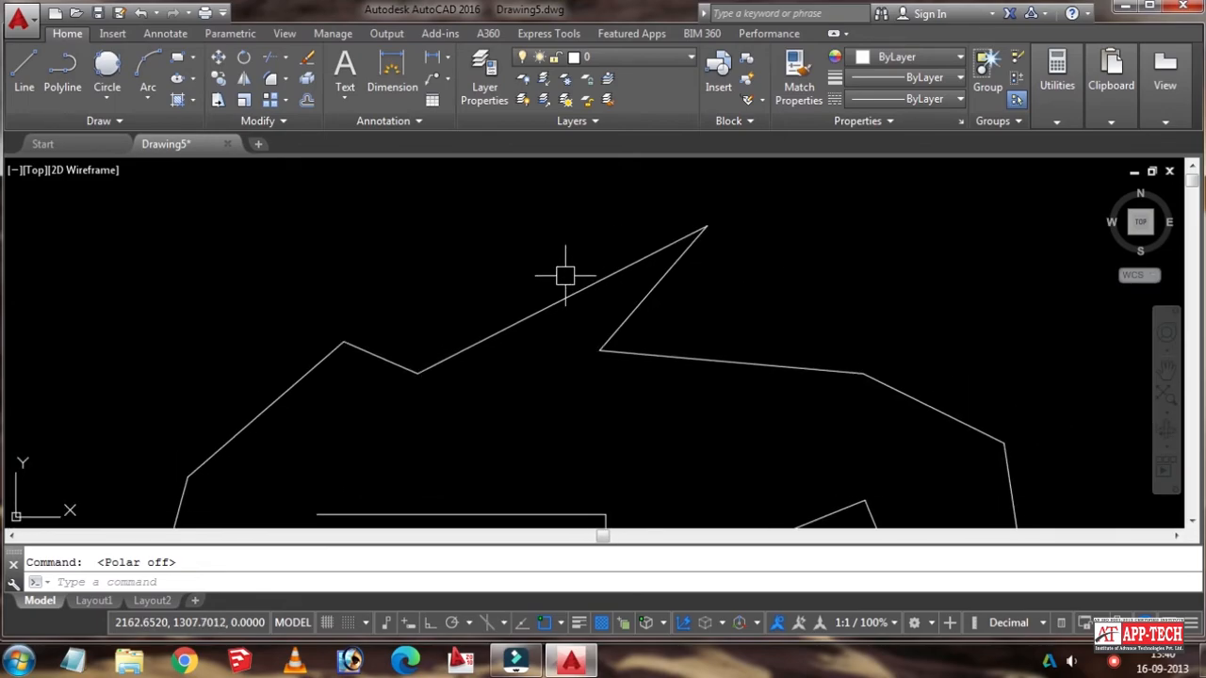
{"action": "type", "text": "dli"}
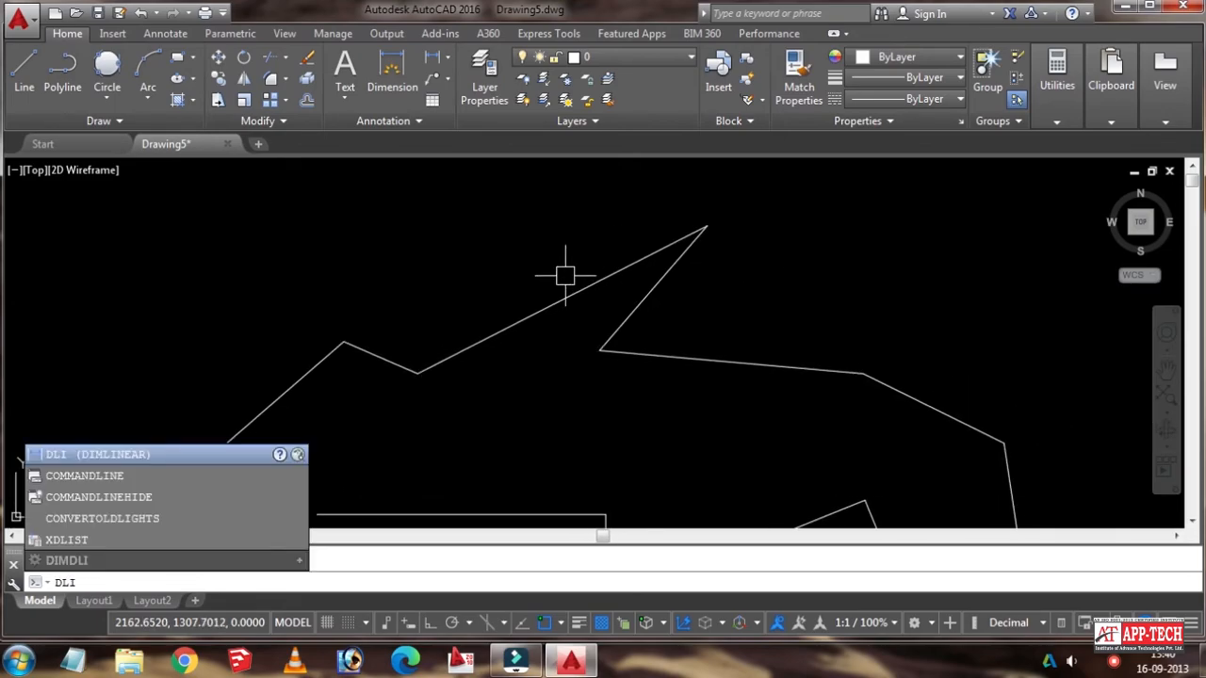
{"action": "key", "text": "Return"}
{"action": "key", "text": "Return"}
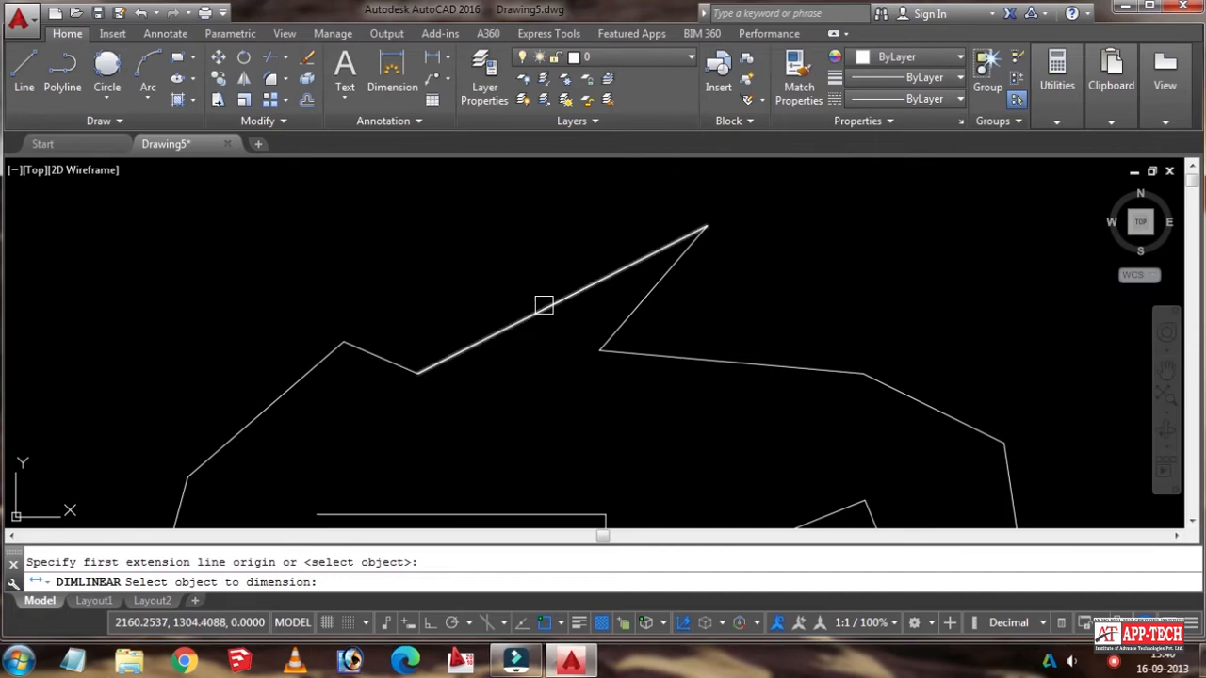
{"action": "left_click", "coordinate": [543, 306]}
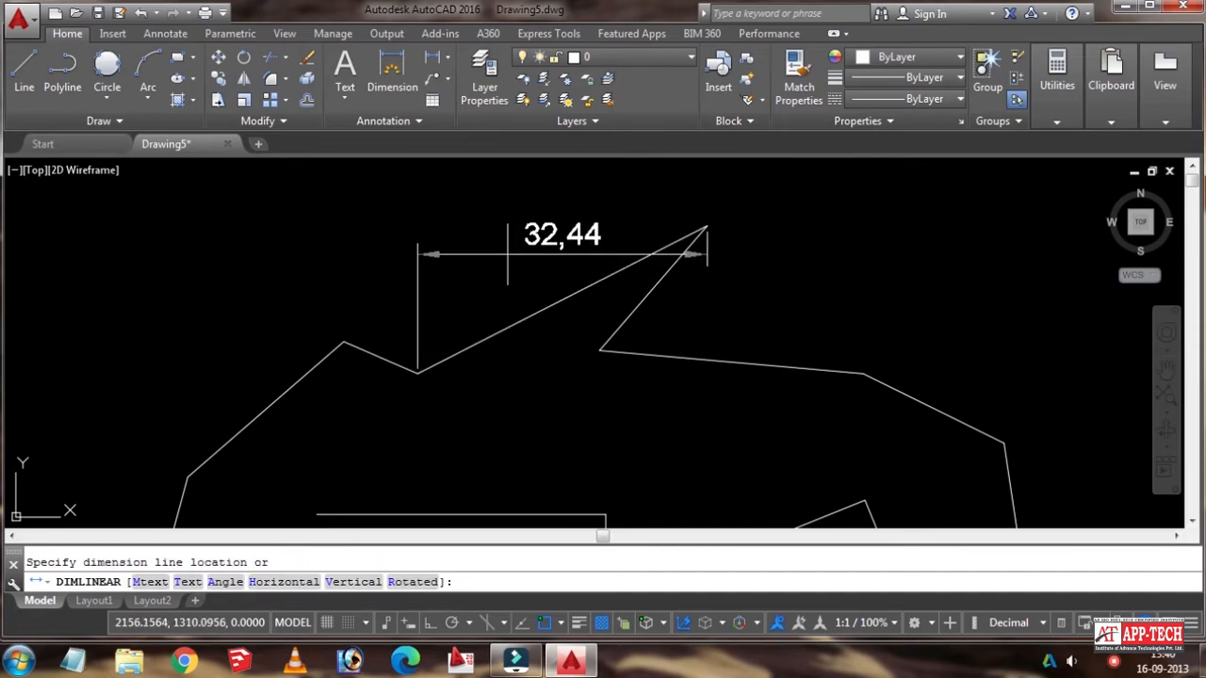
{"action": "middle_click_drag", "start_coordinate": [508, 253], "coordinate": [488, 296]}
{"action": "left_click", "coordinate": [474, 324]}
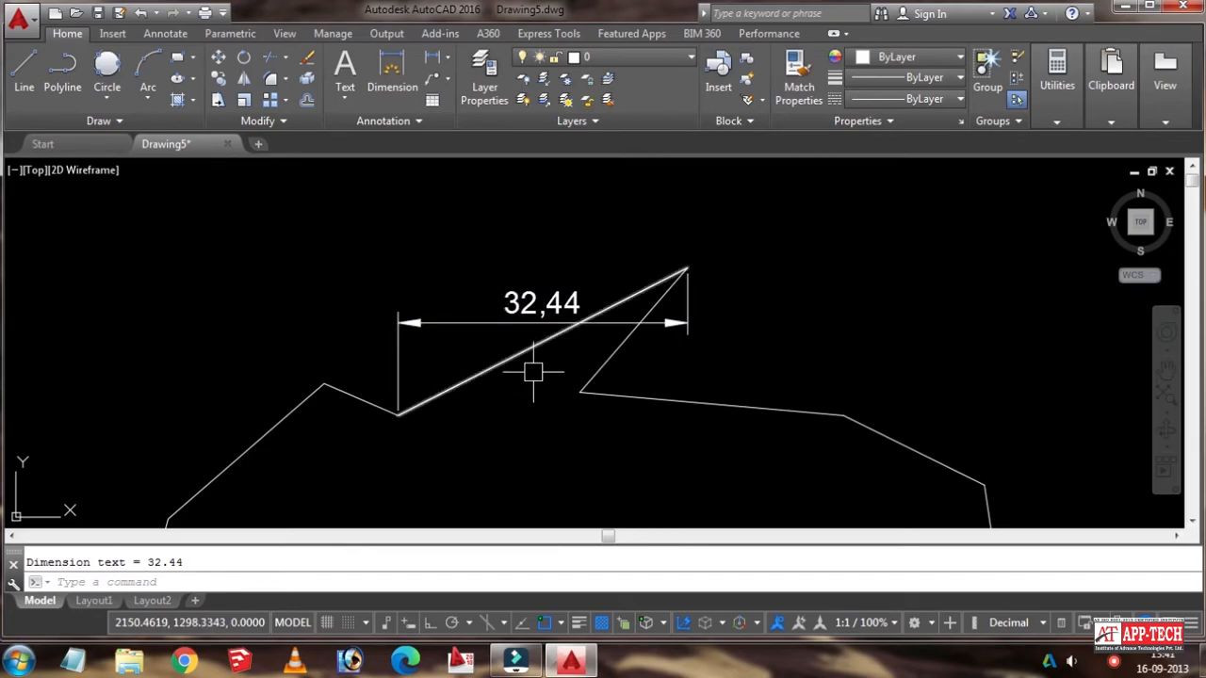
Step: Delete the horizontal linear dimension on the irregular shape's long sloping line
{"action": "left_click", "coordinate": [504, 269]}
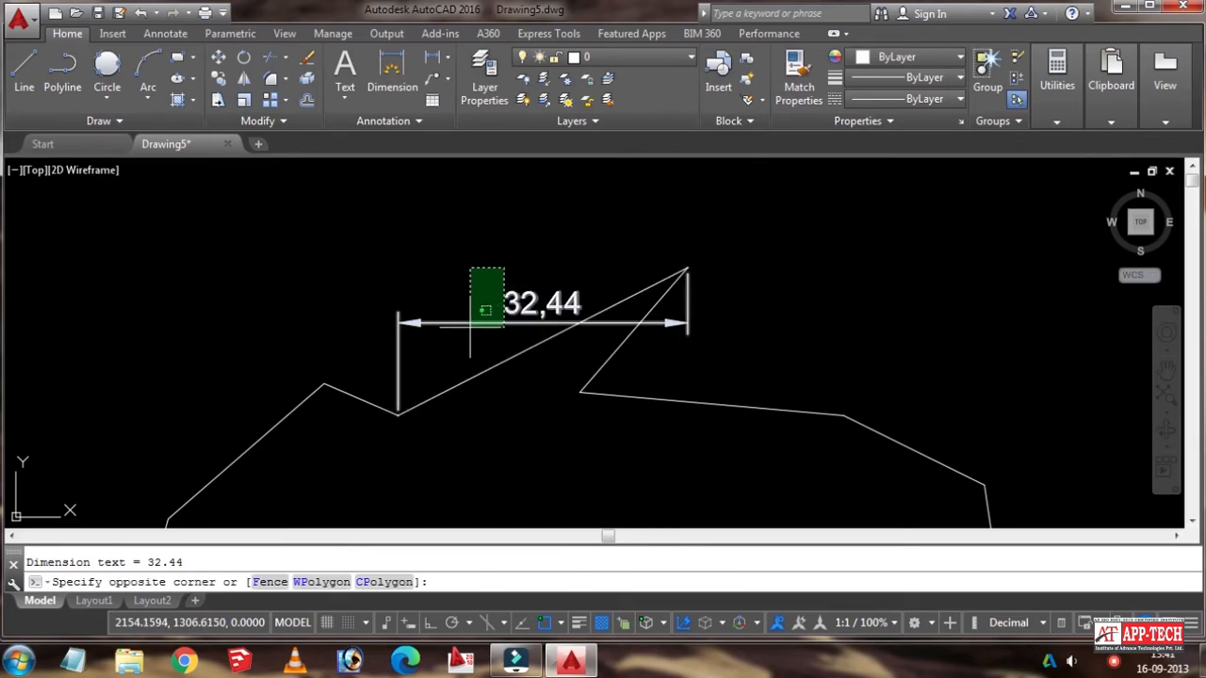
{"action": "left_click", "coordinate": [470, 327]}
{"action": "key", "text": "Delete"}
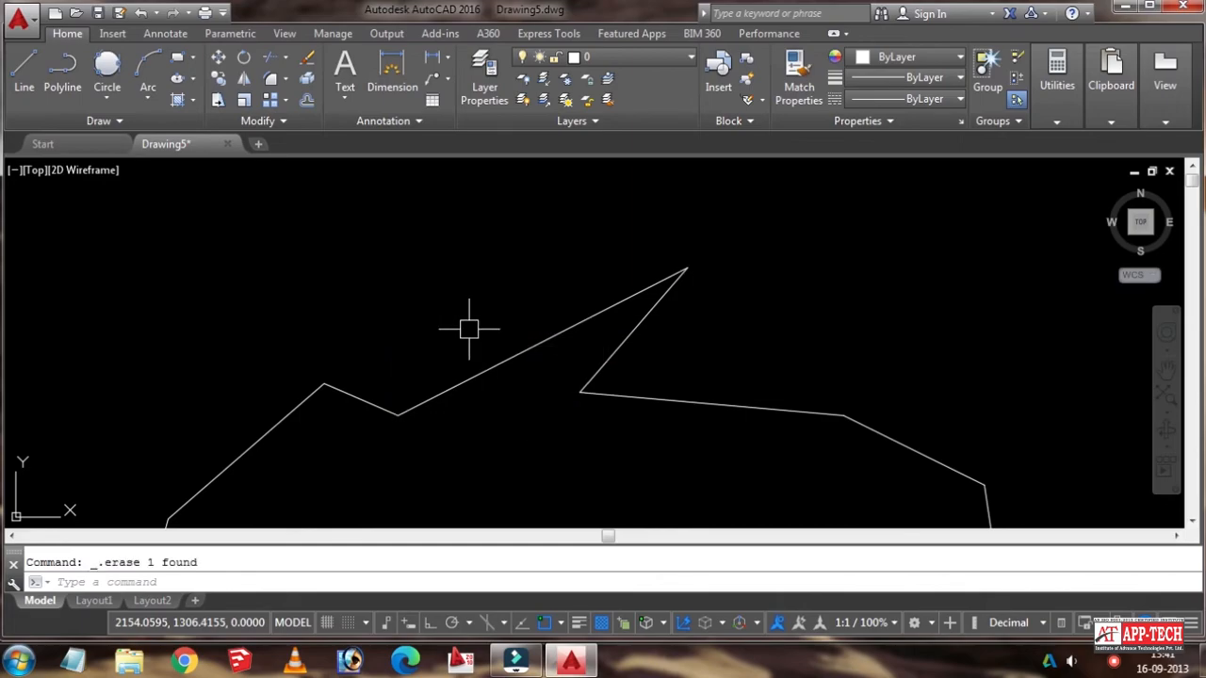
Step: Add an aligned dimension (DIMALIGNED) to the irregular shape's long sloping top line using the select object option, placing it parallel above the line
{"action": "type", "text": "DIM"}
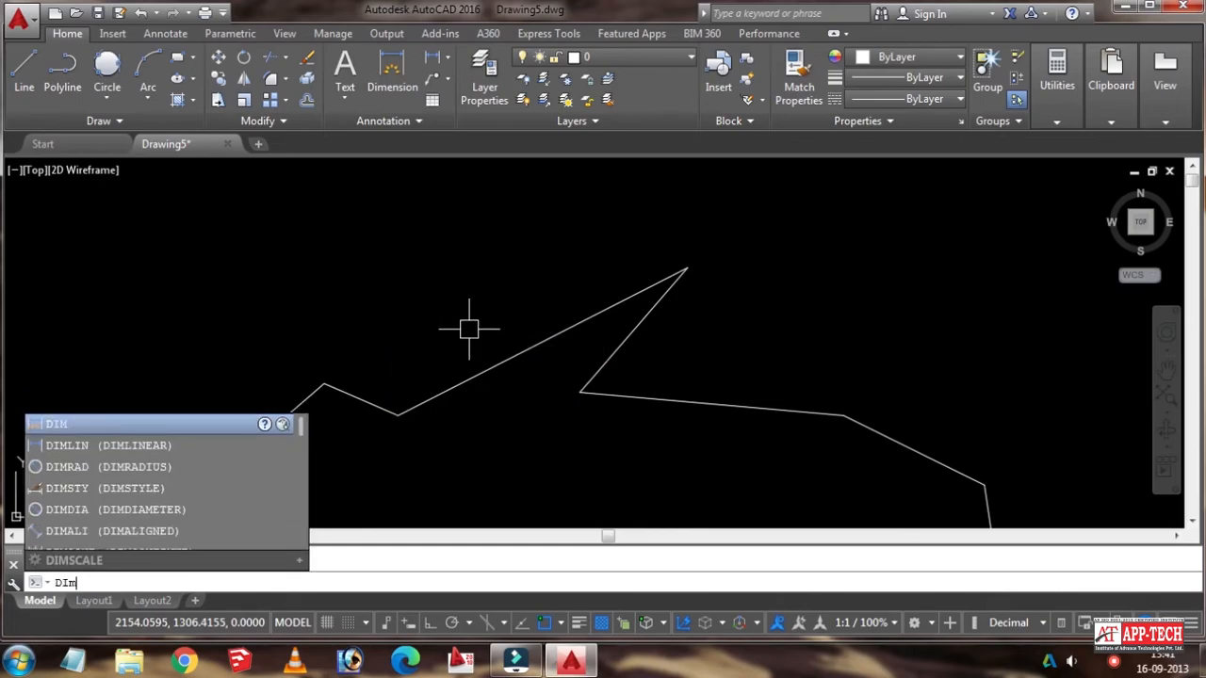
{"action": "type", "text": "al"}
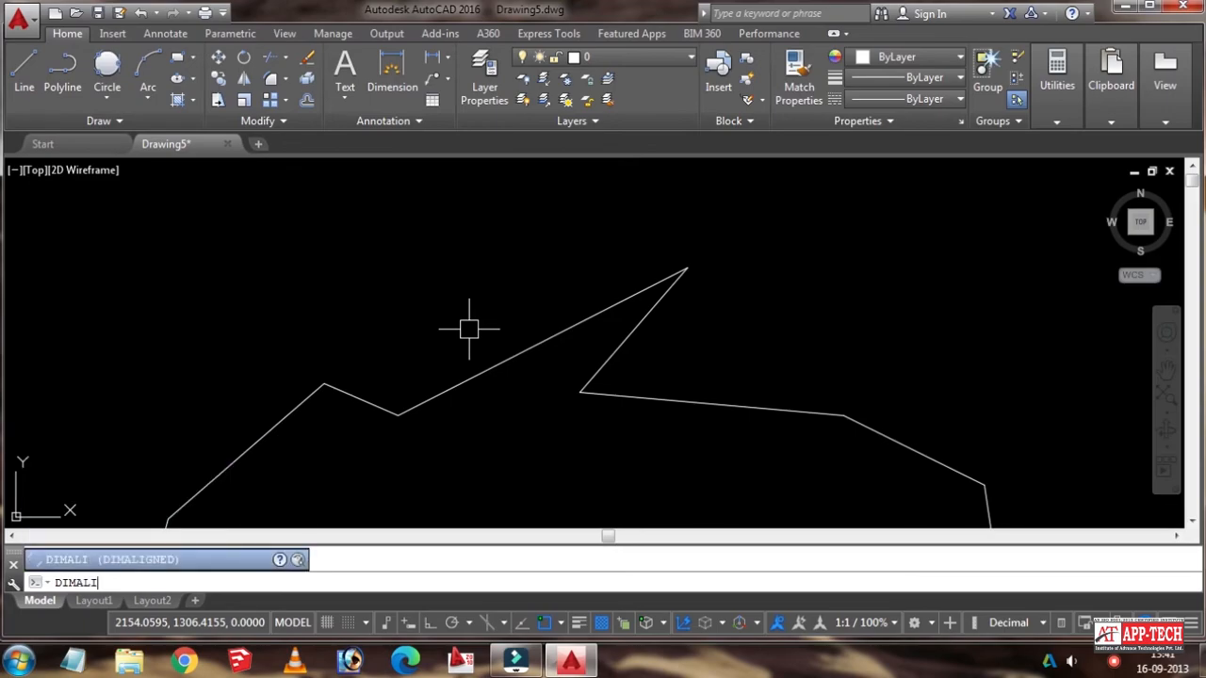
{"action": "type", "text": "i"}
{"action": "key", "text": "Return"}
{"action": "key", "text": "Return"}
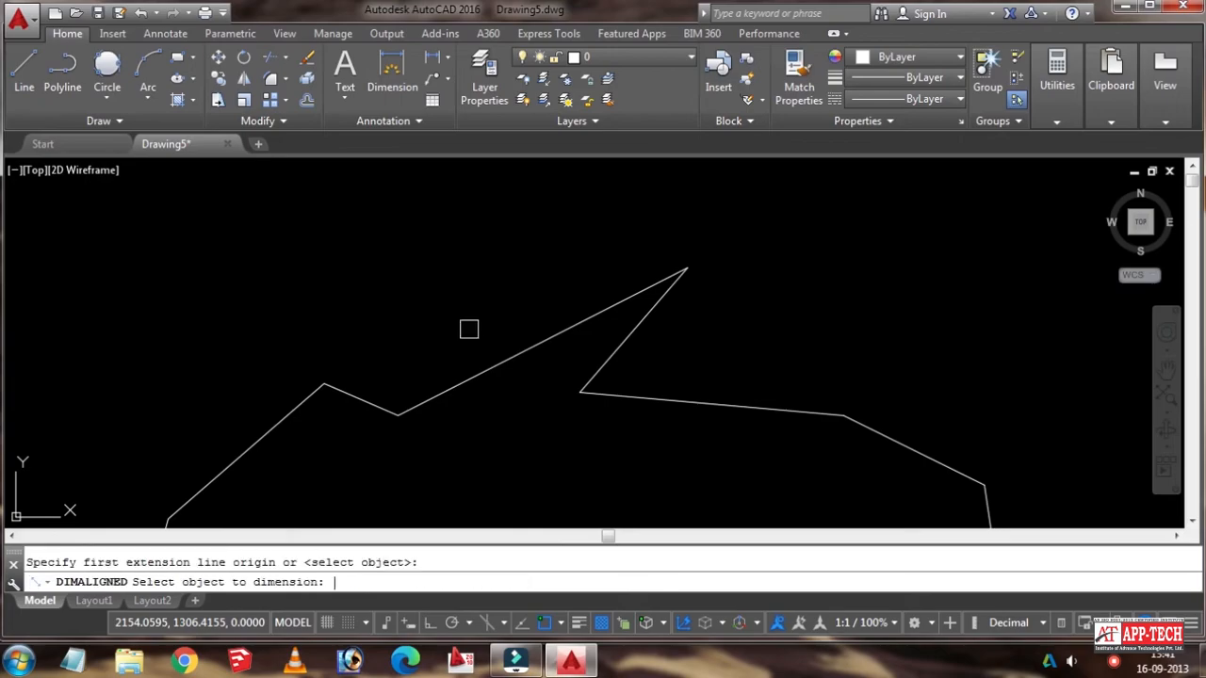
{"action": "left_click", "coordinate": [512, 358]}
{"action": "left_click", "coordinate": [484, 327]}
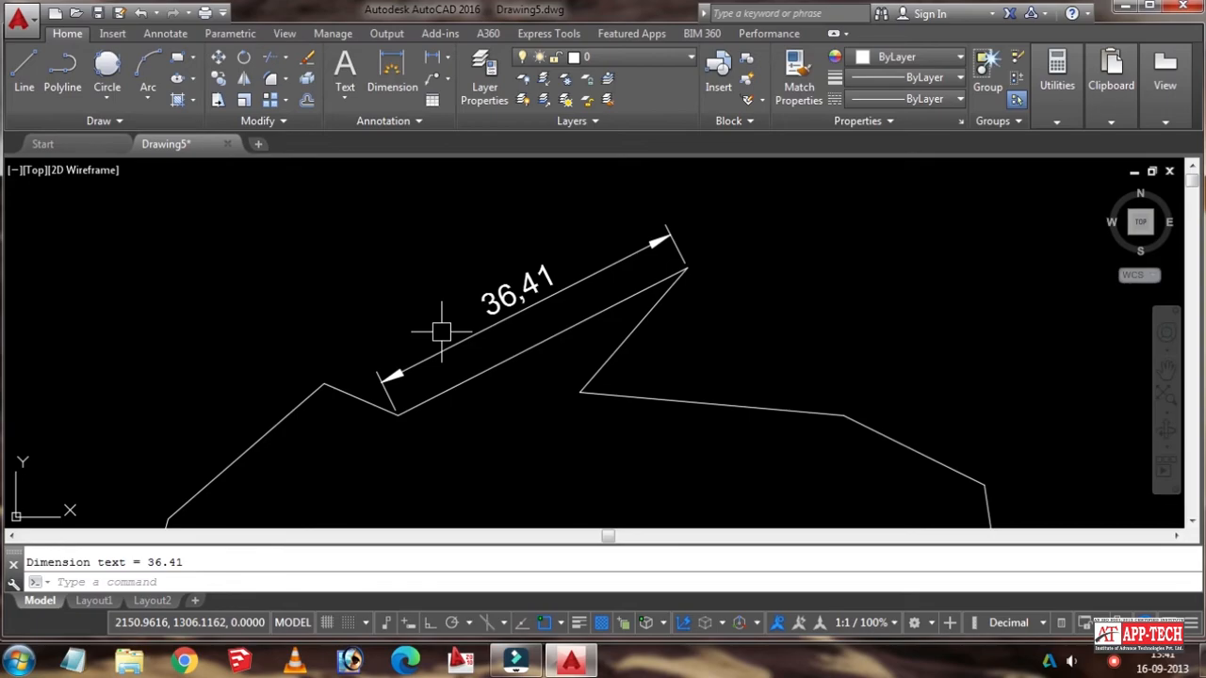
{"action": "mouse_move", "coordinate": [506, 316]}
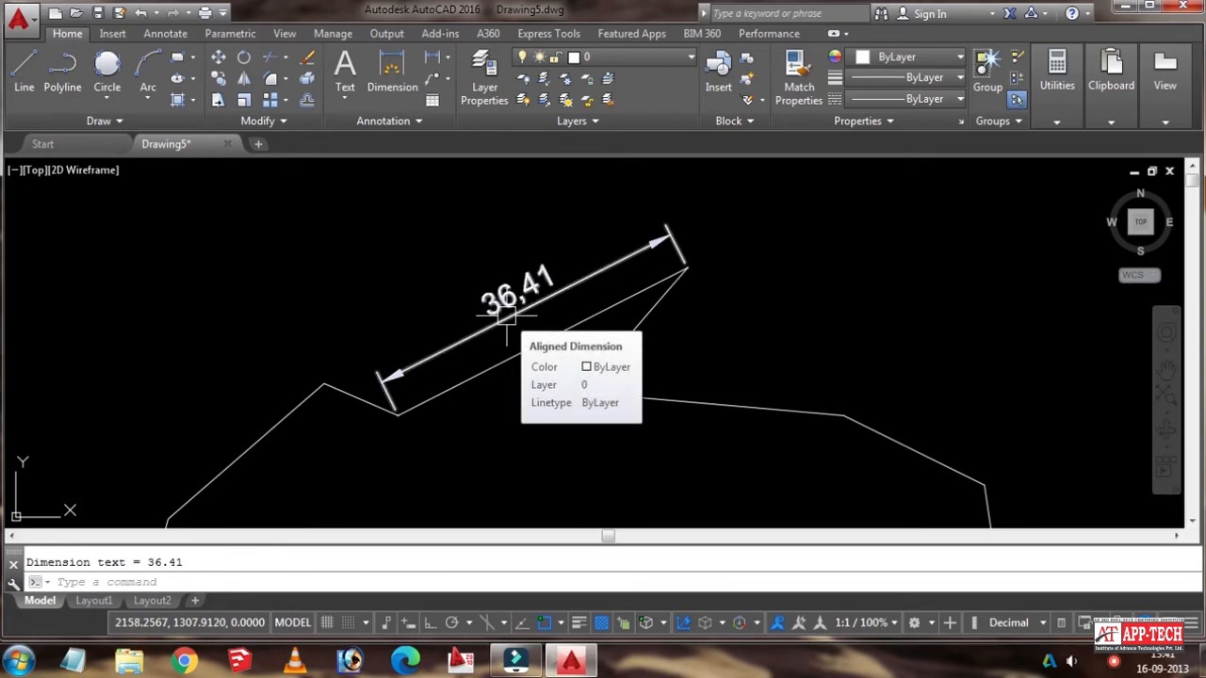
Step: Add an aligned dimension between the two endpoints of the slightly sloping line right of the shape's upper peak, placing it just above
{"action": "left_click", "coordinate": [449, 58]}
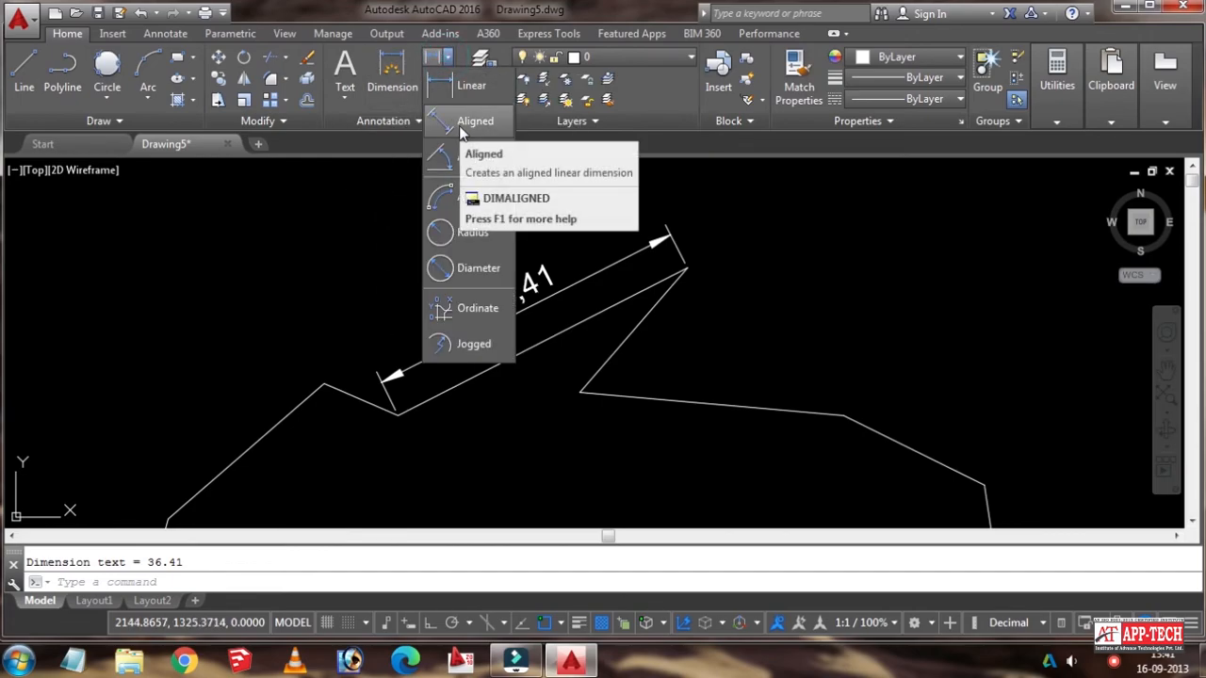
{"action": "left_click", "coordinate": [460, 125]}
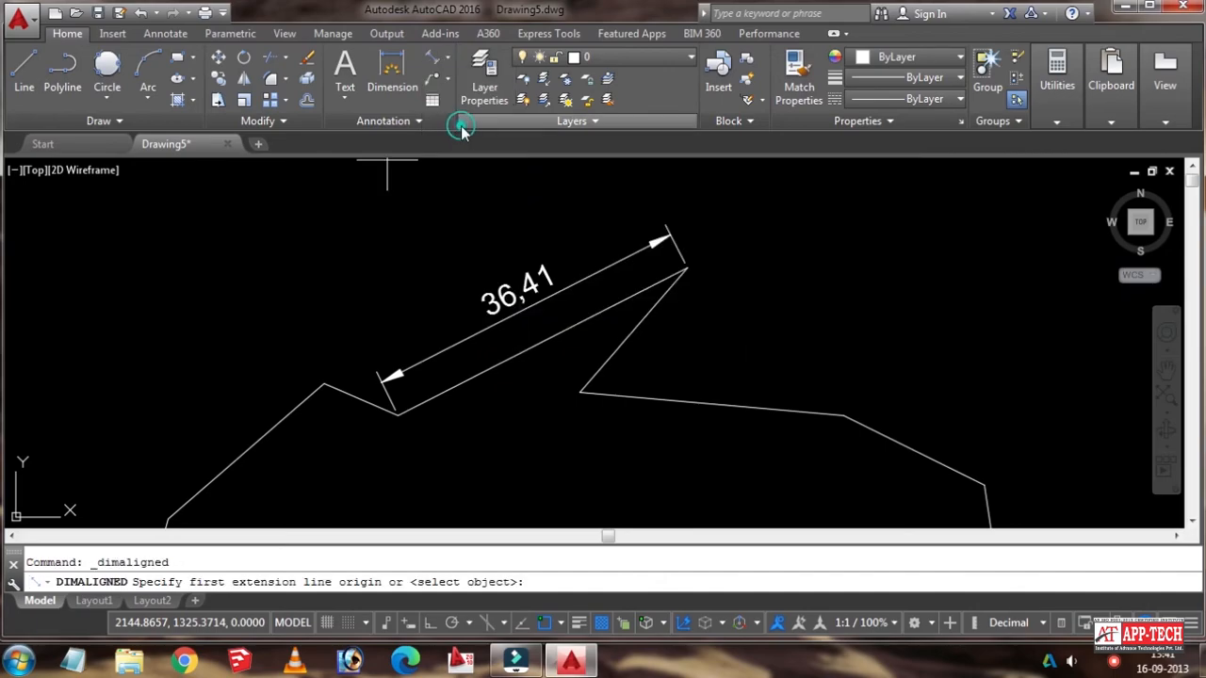
{"action": "scroll", "coordinate": [435, 179], "scroll_direction": "down", "scroll_amount": 4}
{"action": "scroll", "coordinate": [523, 273], "scroll_direction": "up", "scroll_amount": 3}
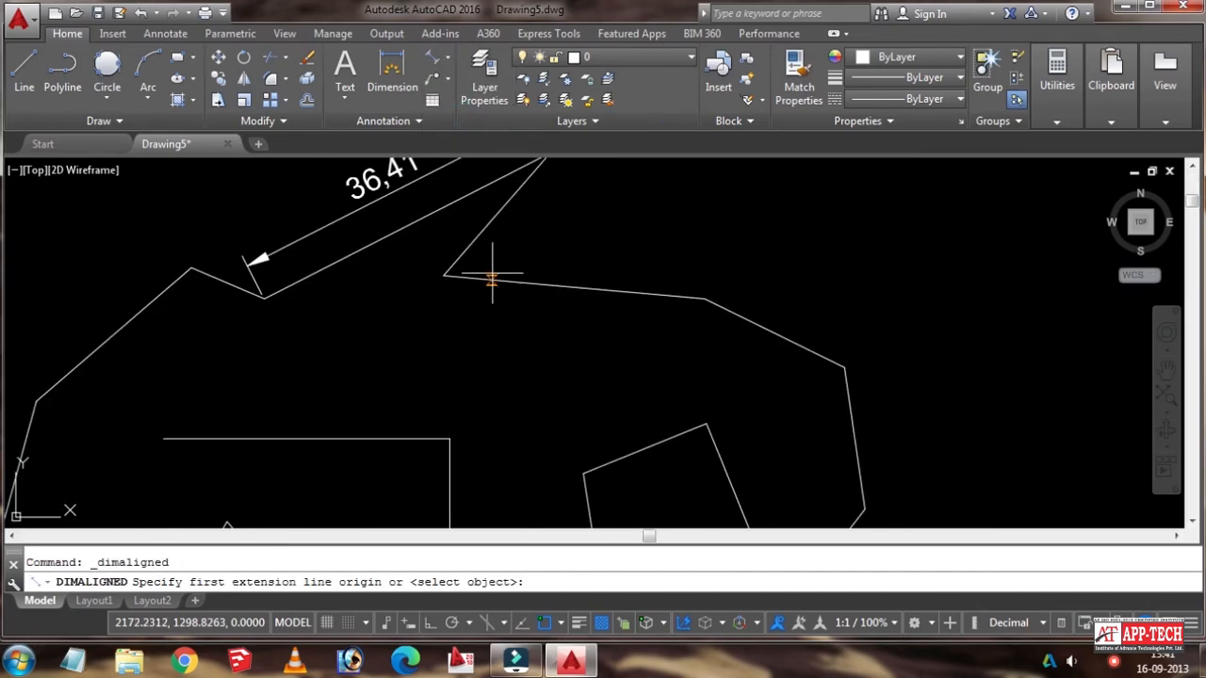
{"action": "left_click", "coordinate": [443, 275]}
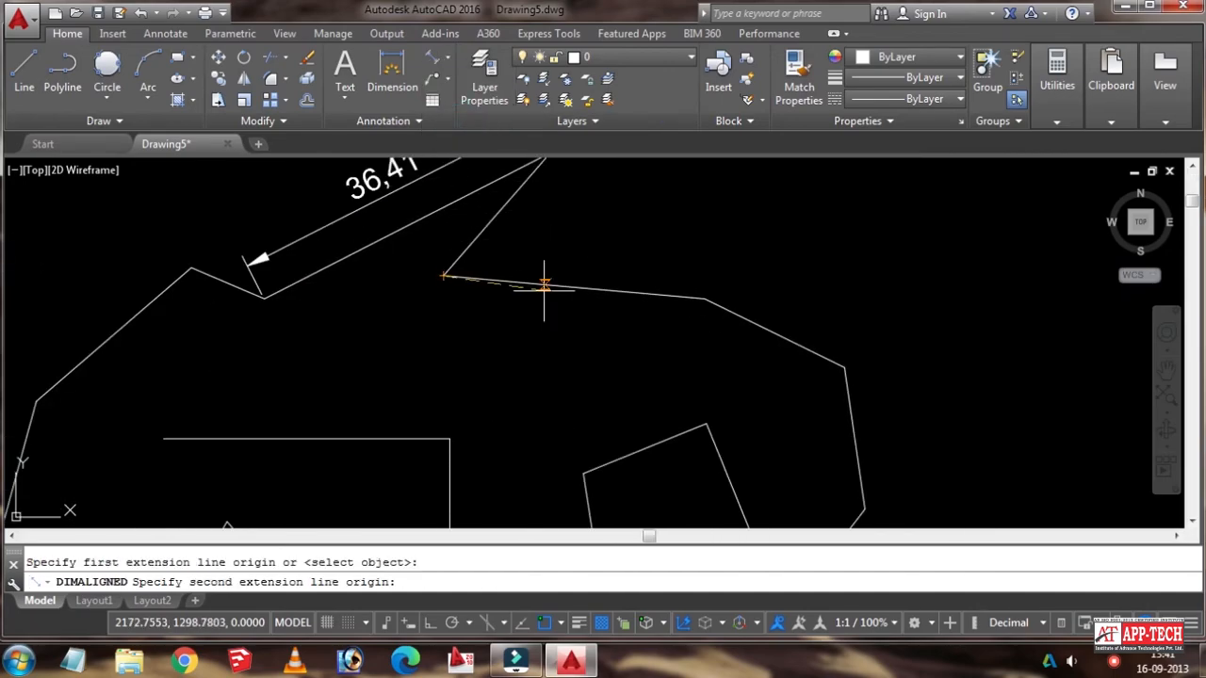
{"action": "left_click", "coordinate": [706, 299]}
{"action": "left_click", "coordinate": [604, 267]}
{"action": "scroll", "coordinate": [604, 267], "scroll_direction": "down", "scroll_amount": 2}
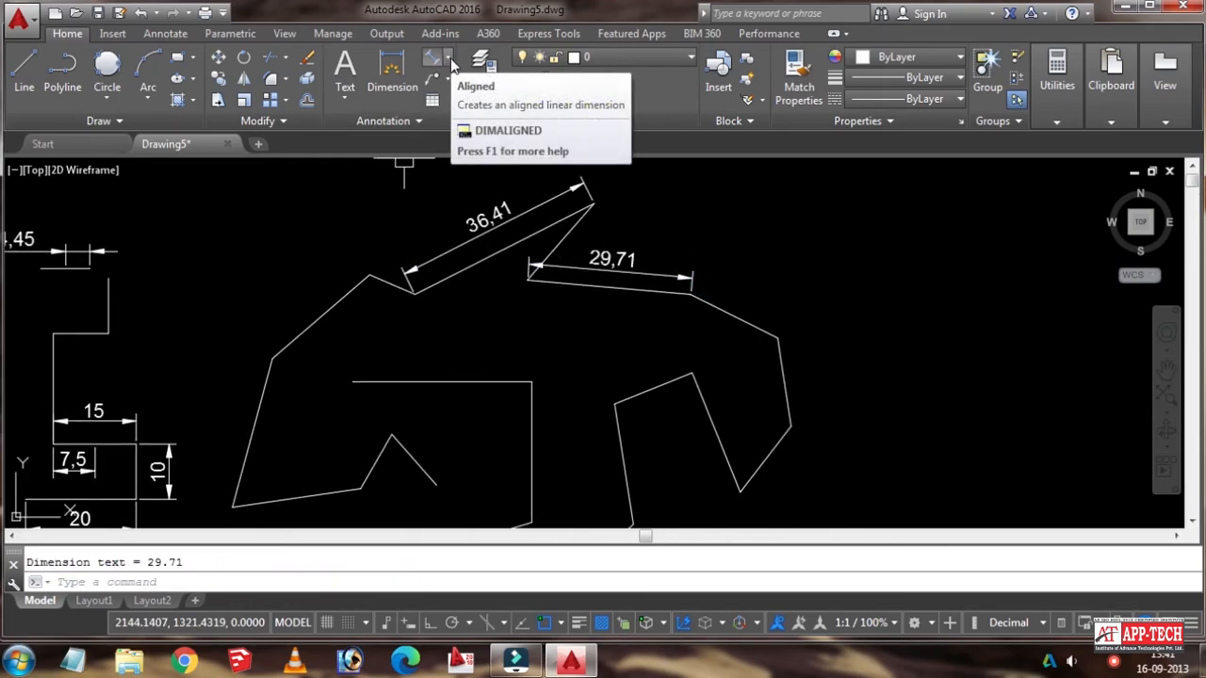
Step: Add an aligned dimension to the irregular shape's upper-left sloping line using the select object option, placing it outside the shape
{"action": "left_click", "coordinate": [440, 59]}
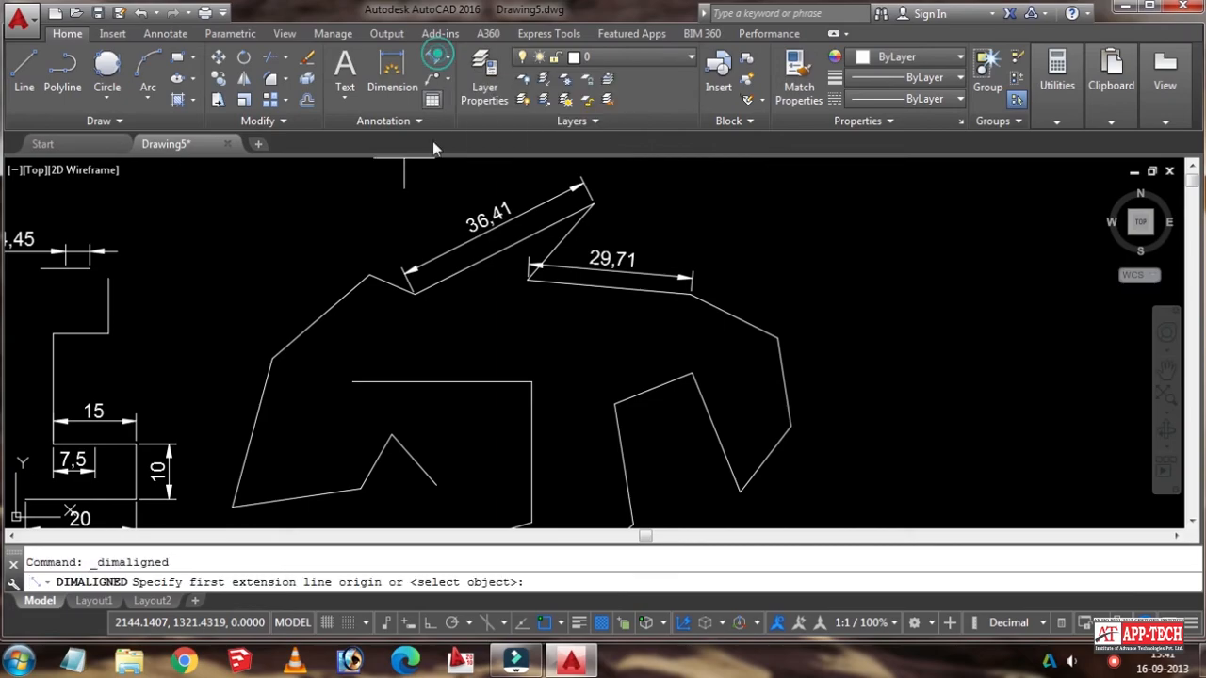
{"action": "key", "text": "Return"}
{"action": "left_click", "coordinate": [324, 309]}
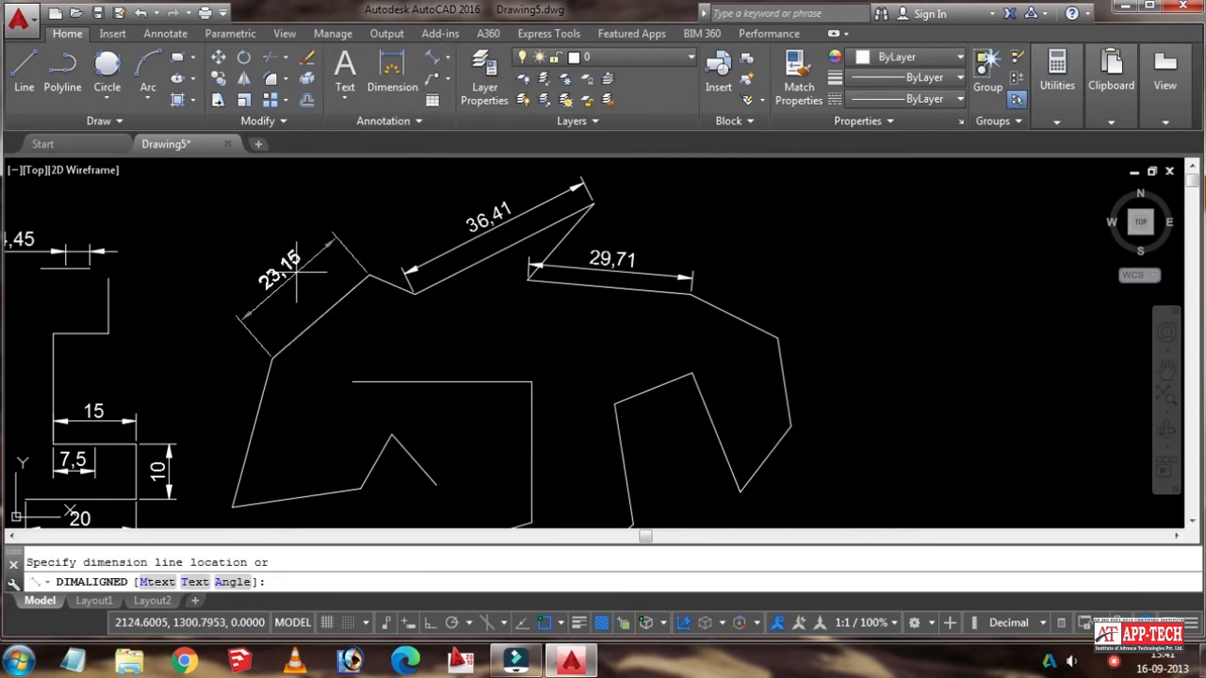
{"action": "scroll", "coordinate": [300, 287], "scroll_direction": "up", "scroll_amount": 2}
{"action": "left_click", "coordinate": [304, 290]}
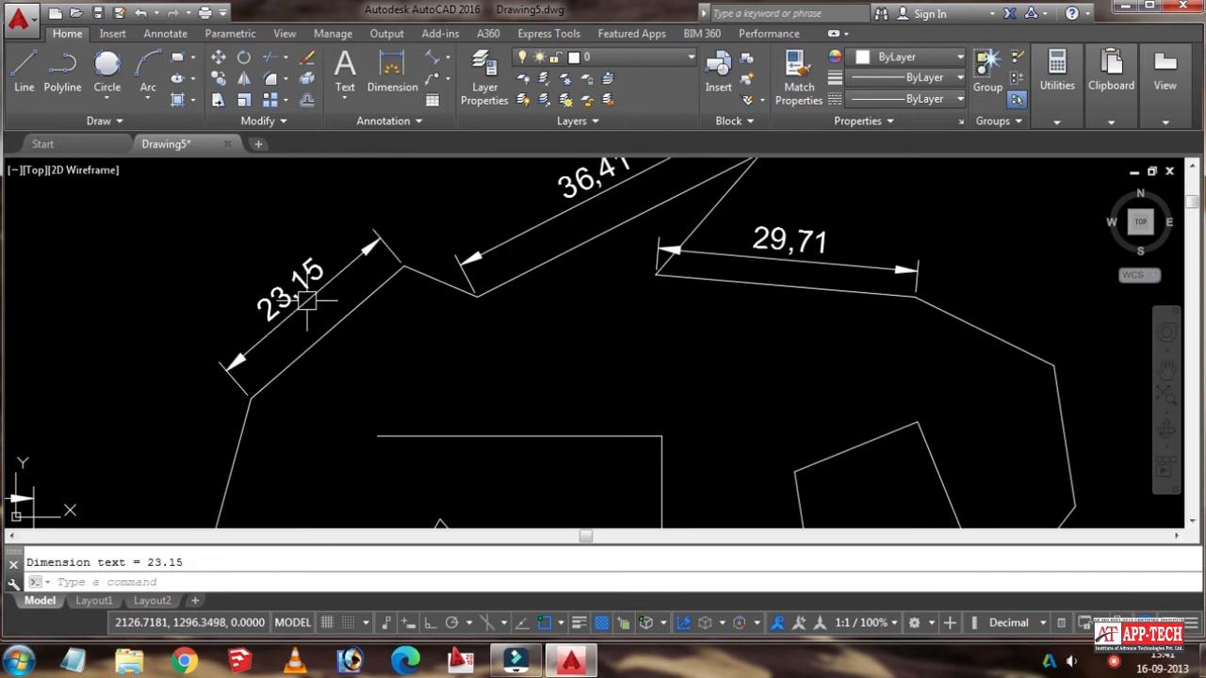
Step: Add an aligned dimension (DIMALI) across the gap from the inner horizontal line's right corner to the neighbouring vertex, placing it directly between those points
{"action": "scroll", "coordinate": [396, 256], "scroll_direction": "down", "scroll_amount": 2}
{"action": "middle_click_drag", "start_coordinate": [510, 248], "coordinate": [502, 285]}
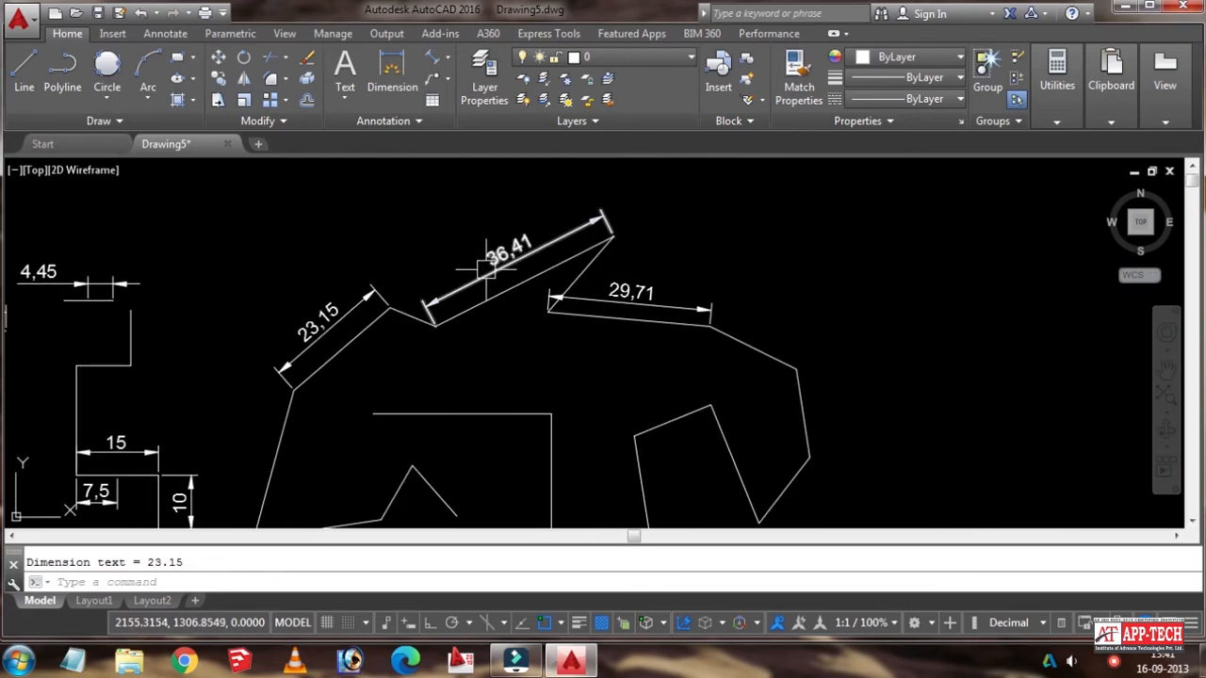
{"action": "scroll", "coordinate": [518, 240], "scroll_direction": "down", "scroll_amount": 4}
{"action": "scroll", "coordinate": [476, 310], "scroll_direction": "up", "scroll_amount": 4}
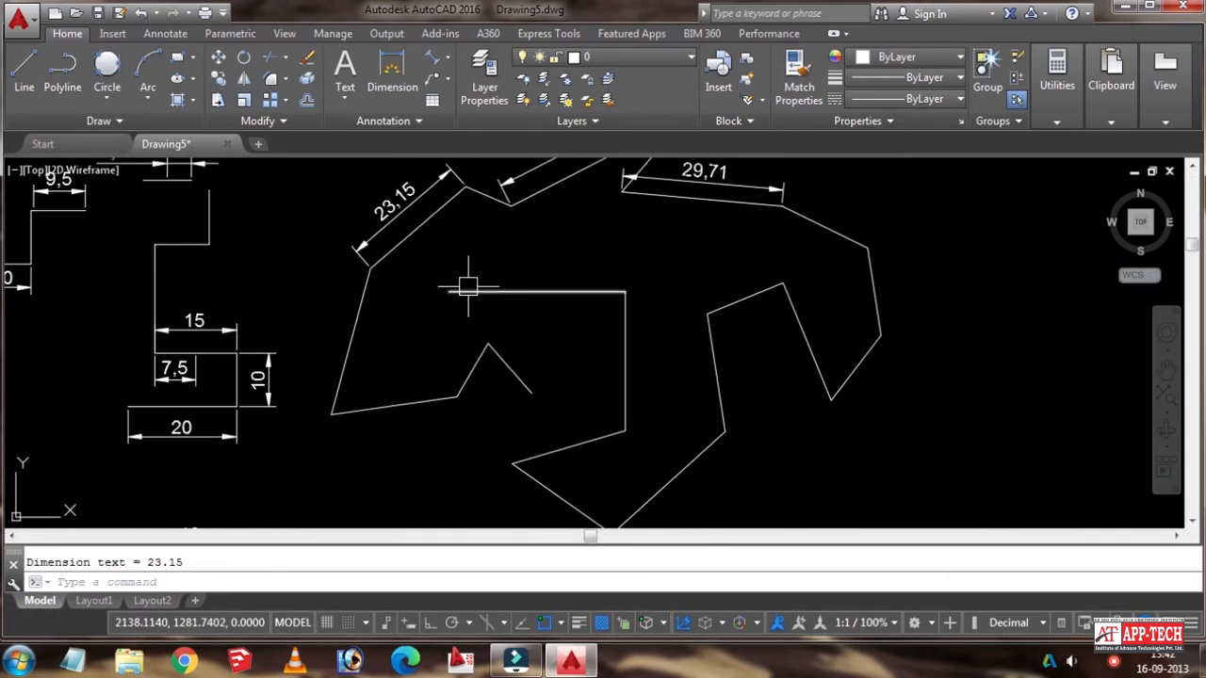
{"action": "scroll", "coordinate": [528, 278], "scroll_direction": "down", "scroll_amount": 2}
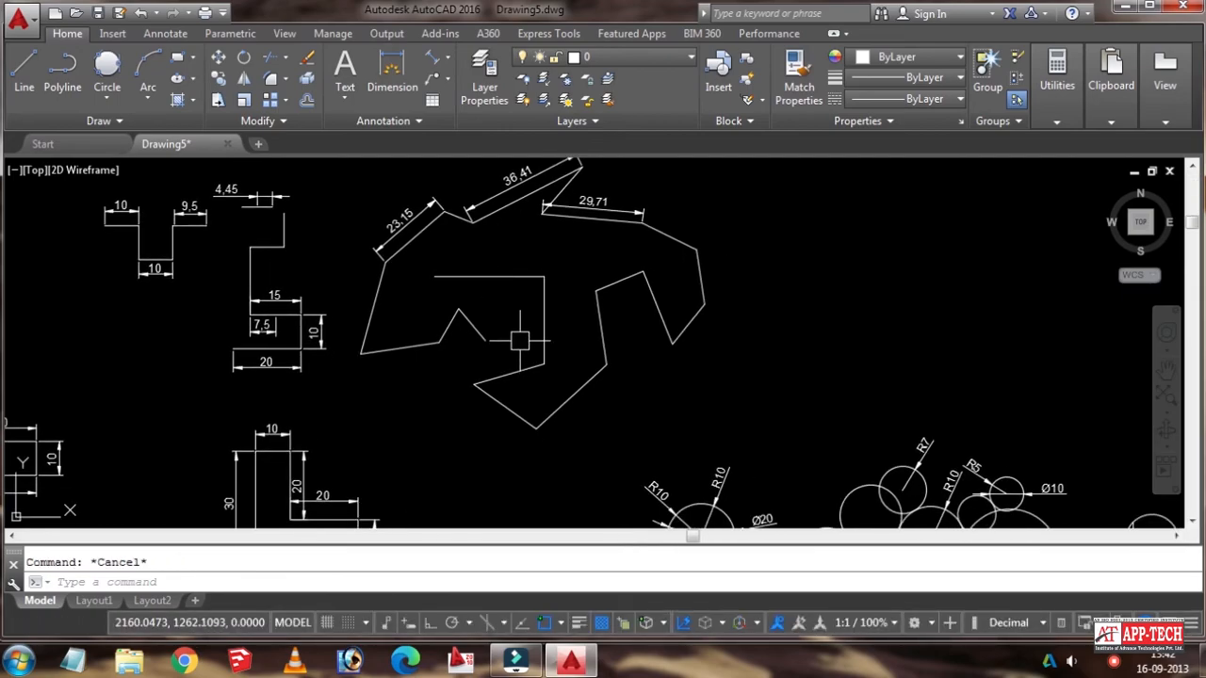
{"action": "type", "text": "l"}
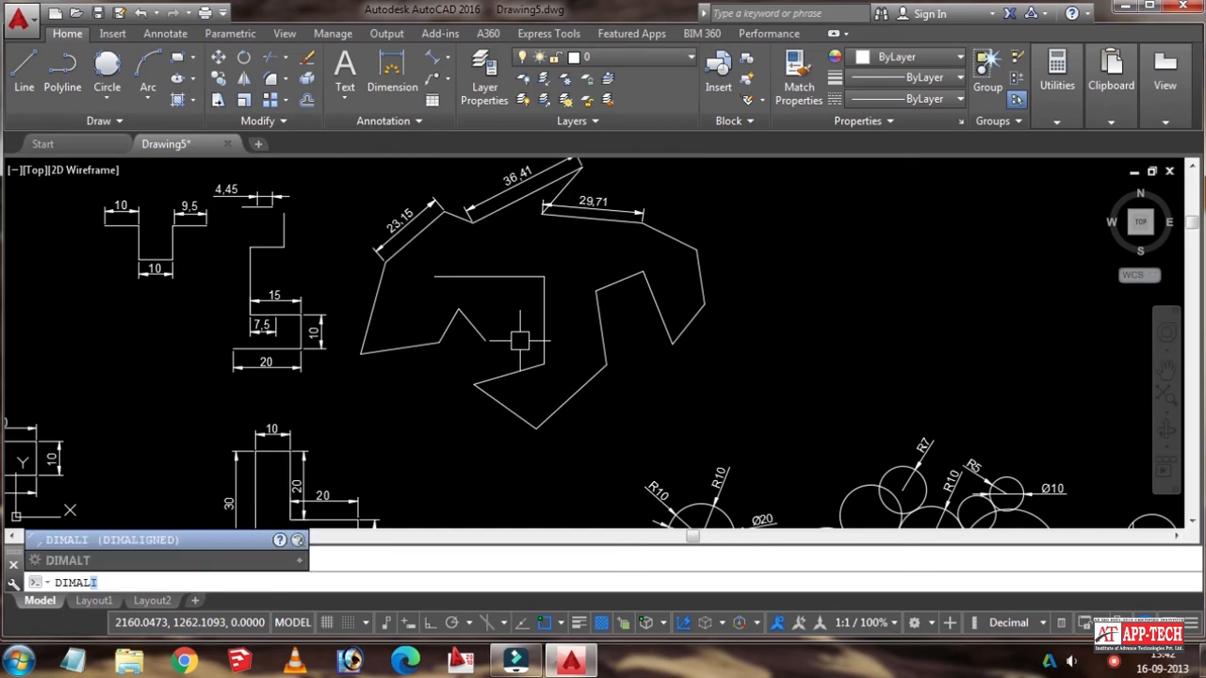
{"action": "type", "text": "i"}
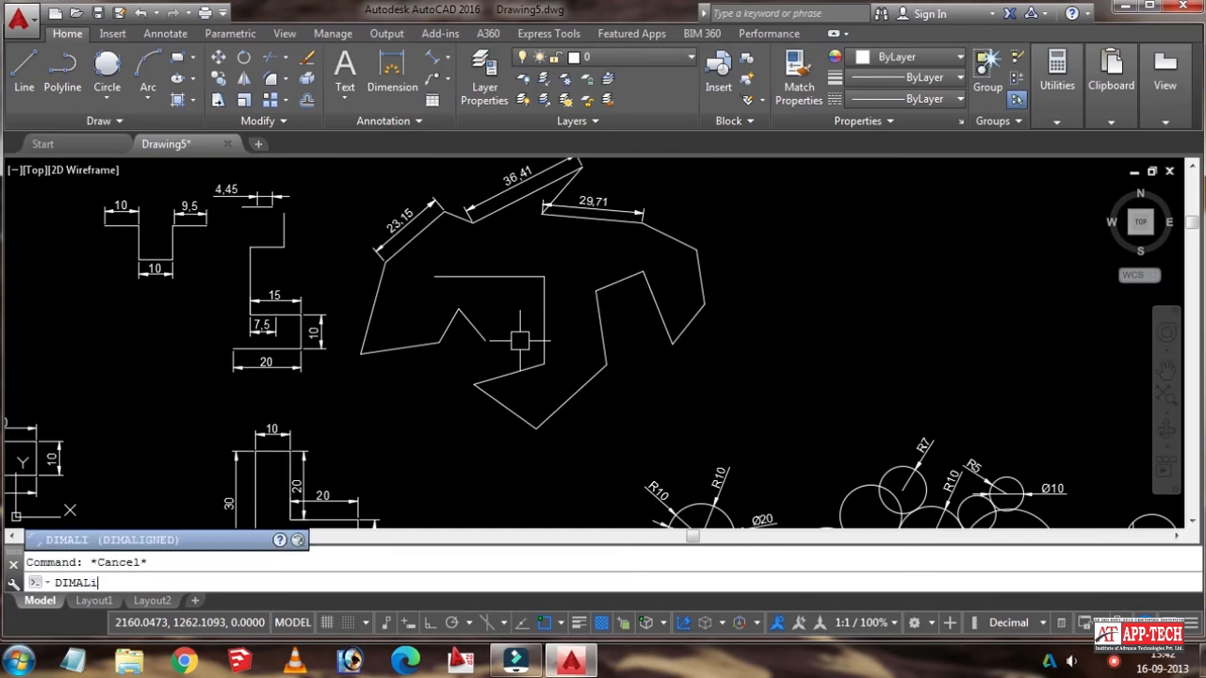
{"action": "key", "text": "Return"}
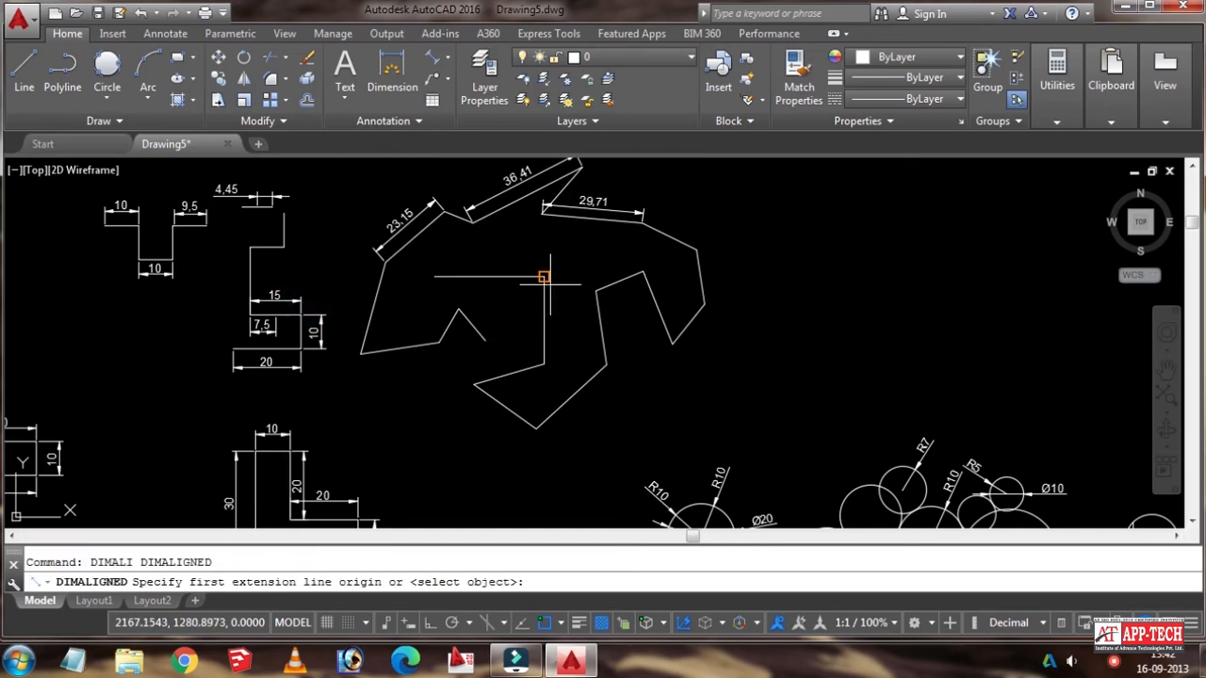
{"action": "left_click", "coordinate": [544, 276]}
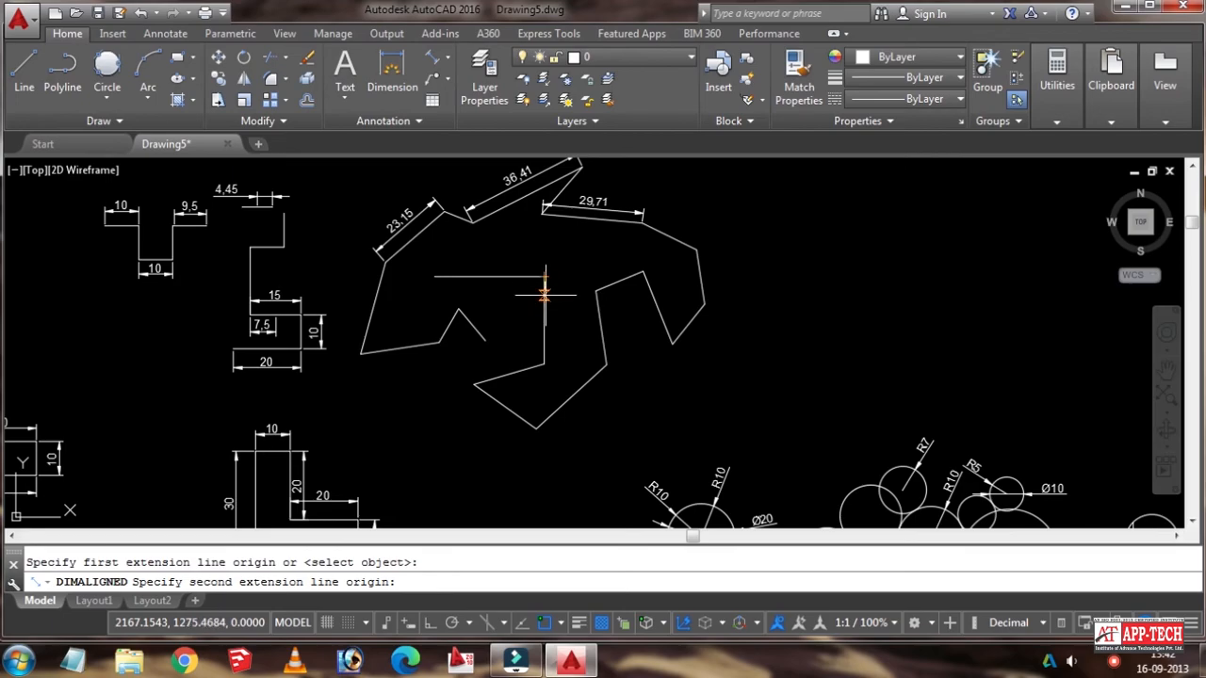
{"action": "scroll", "coordinate": [544, 295], "scroll_direction": "up", "scroll_amount": 5}
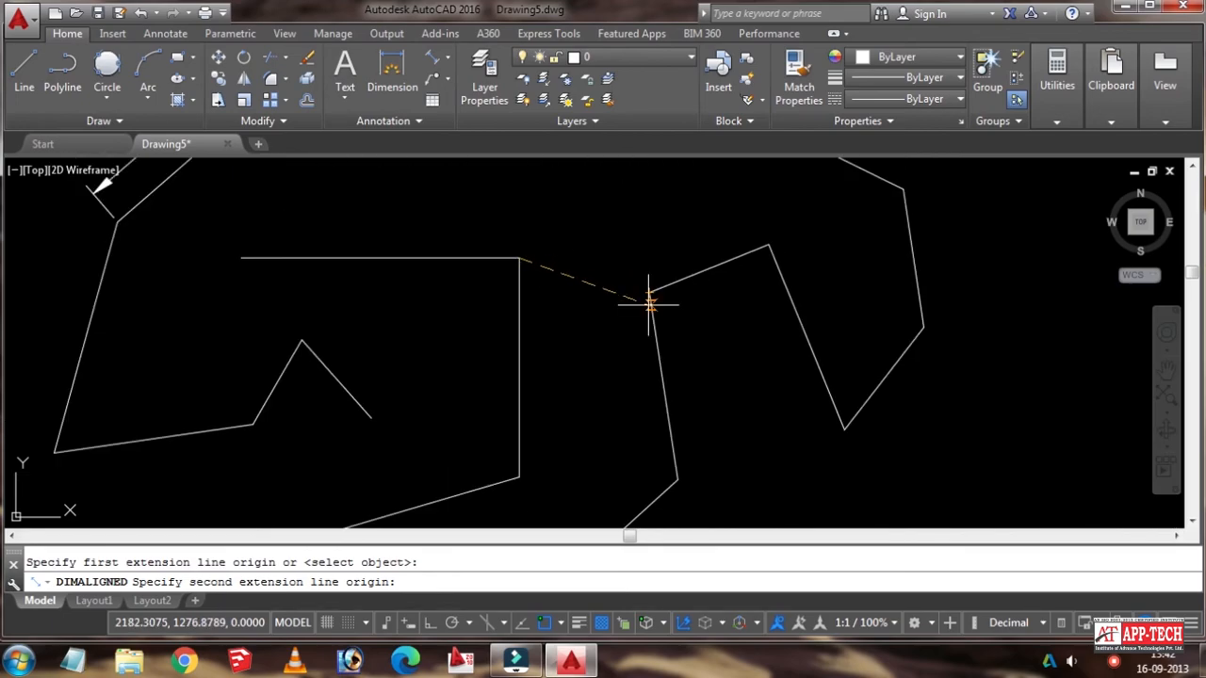
{"action": "left_click", "coordinate": [649, 293]}
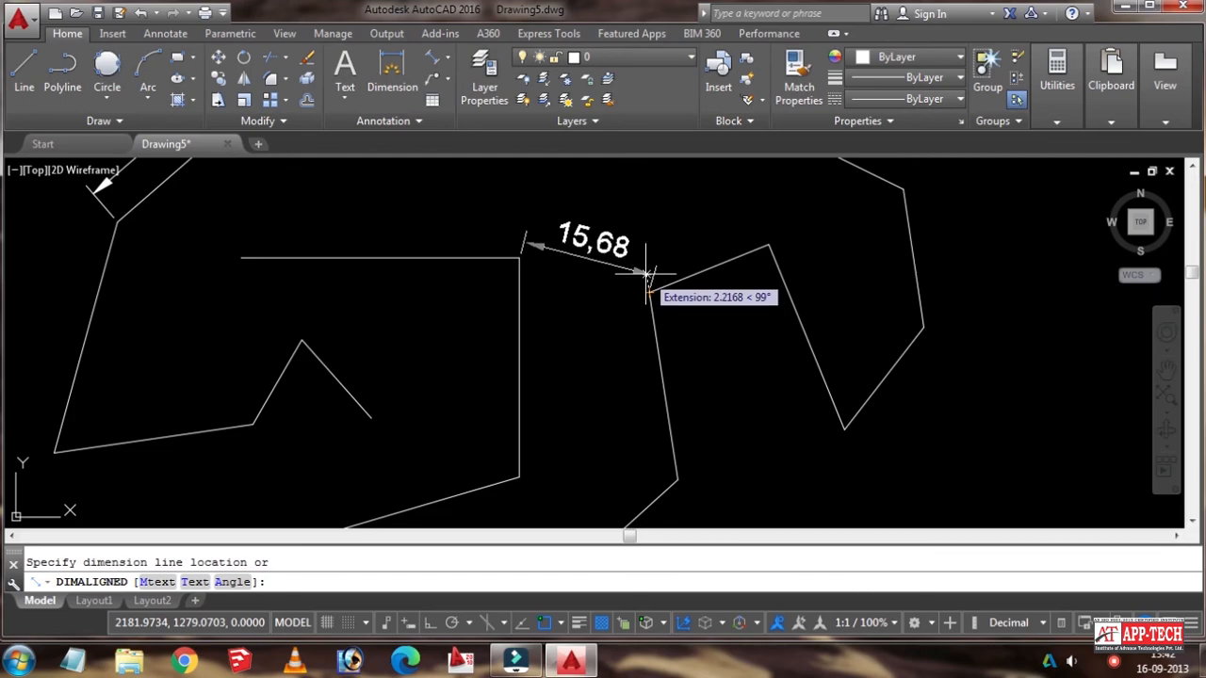
{"action": "left_click", "coordinate": [649, 293]}
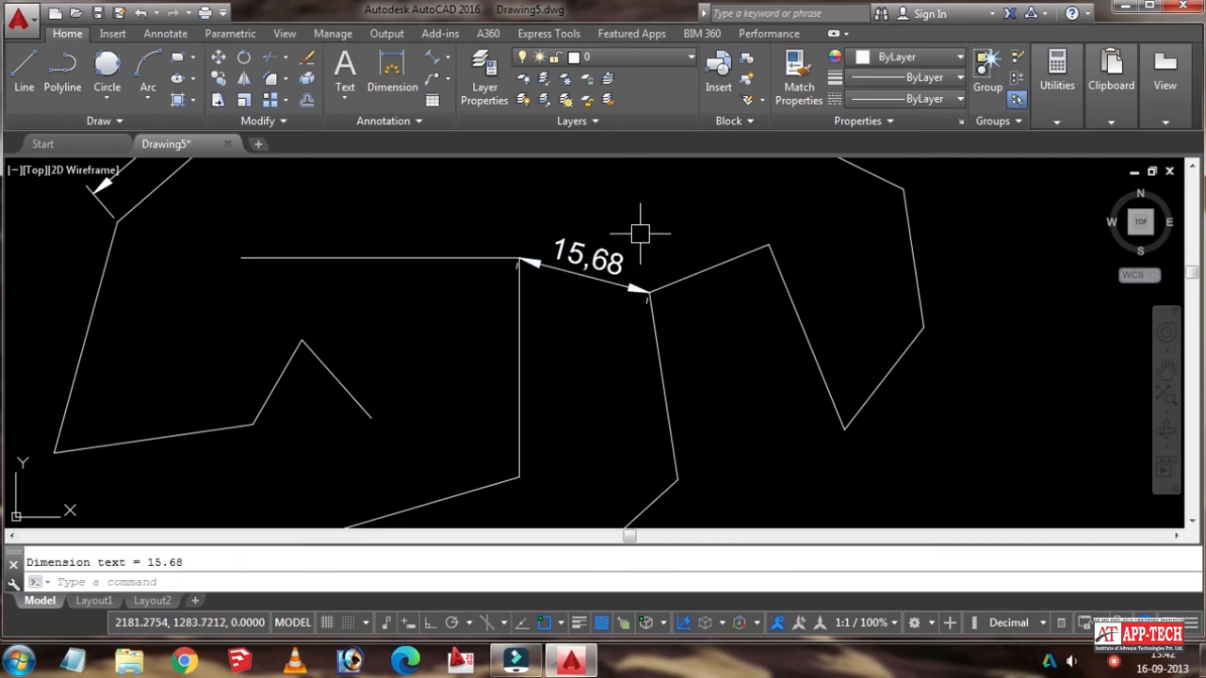
{"action": "scroll", "coordinate": [642, 246], "scroll_direction": "up", "scroll_amount": 2}
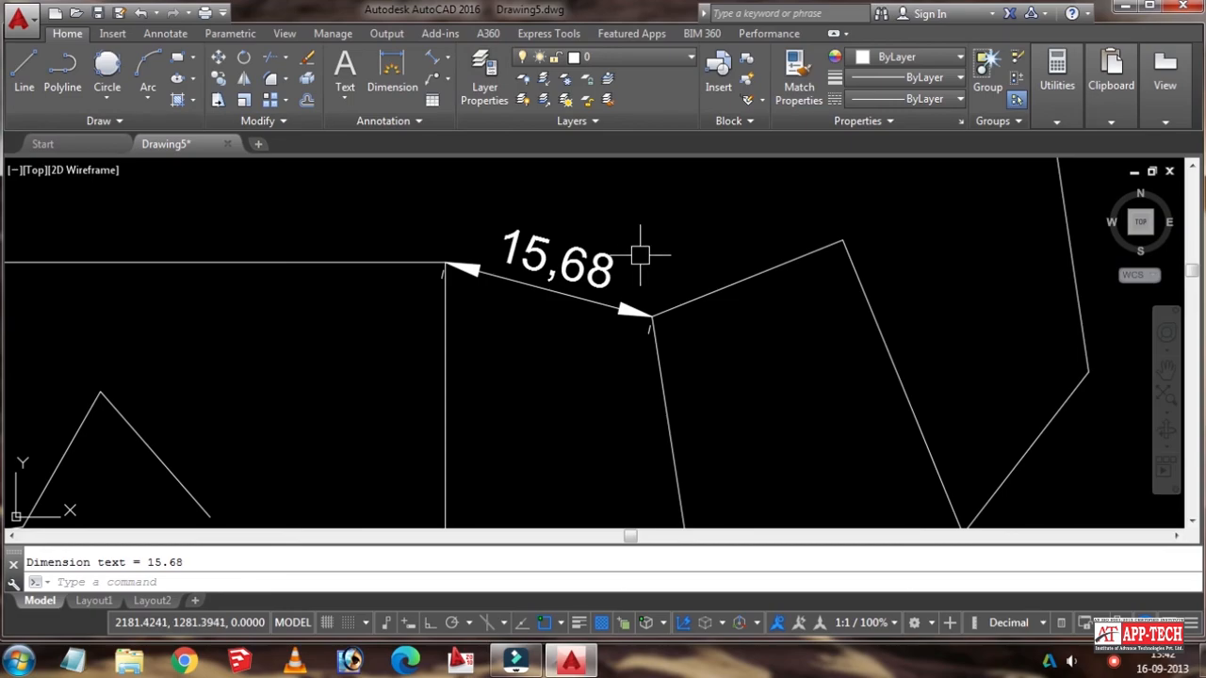
{"action": "scroll", "coordinate": [641, 256], "scroll_direction": "down", "scroll_amount": 3}
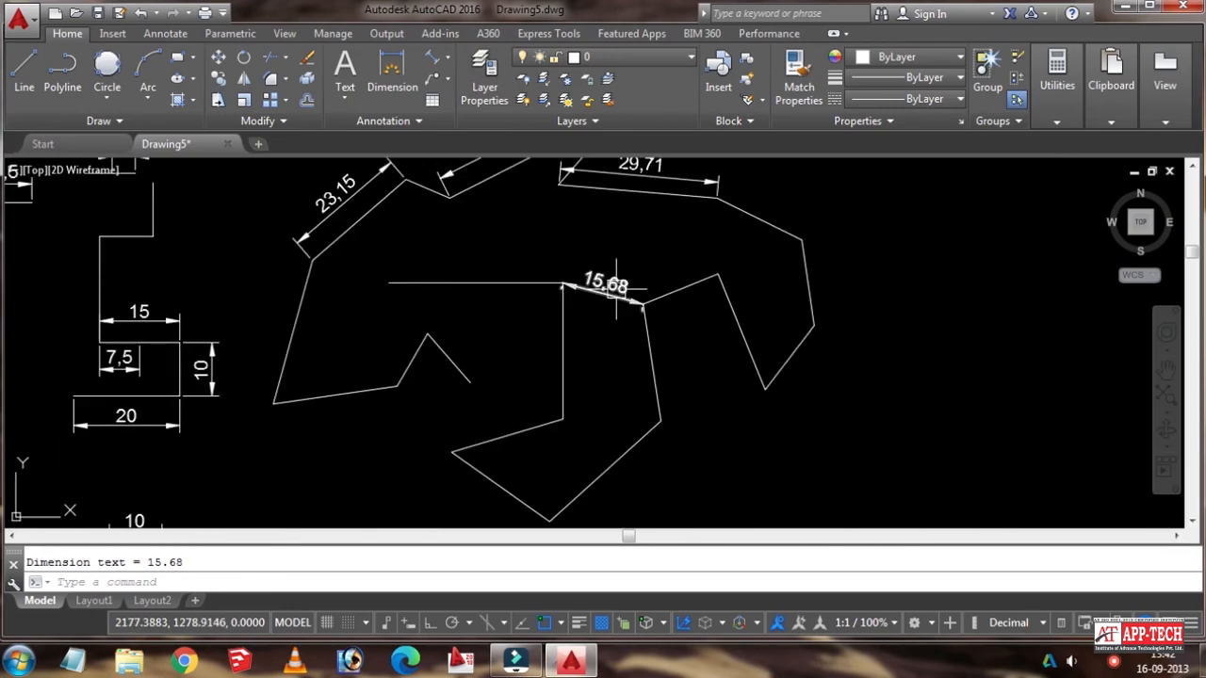